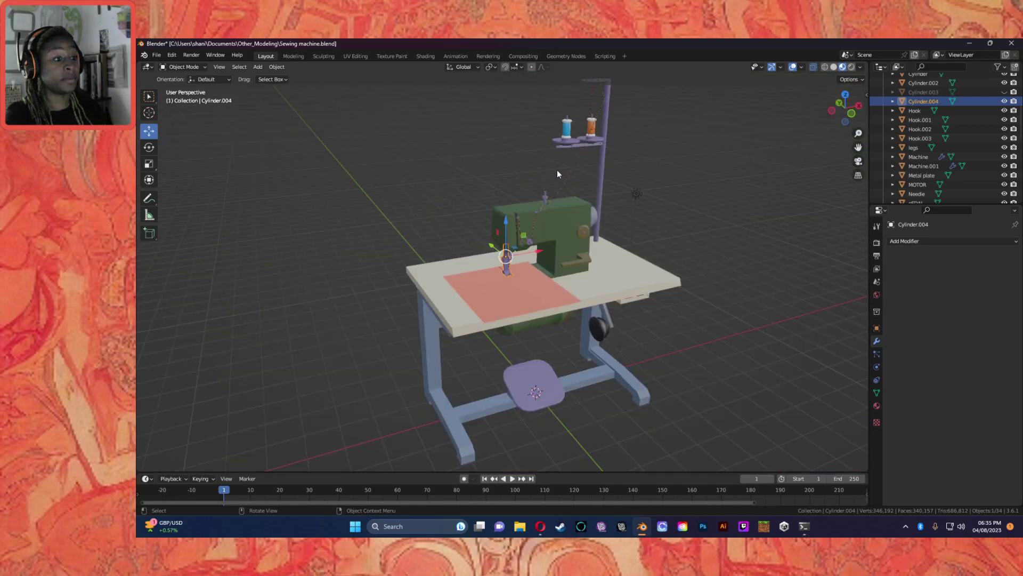
Step: Enter Edit Mode on the presser foot object Cylinder.004 and switch to the front orthographic view
scroll(529, 215, "up", 10)
middle_click_drag(585, 212, 509, 191)
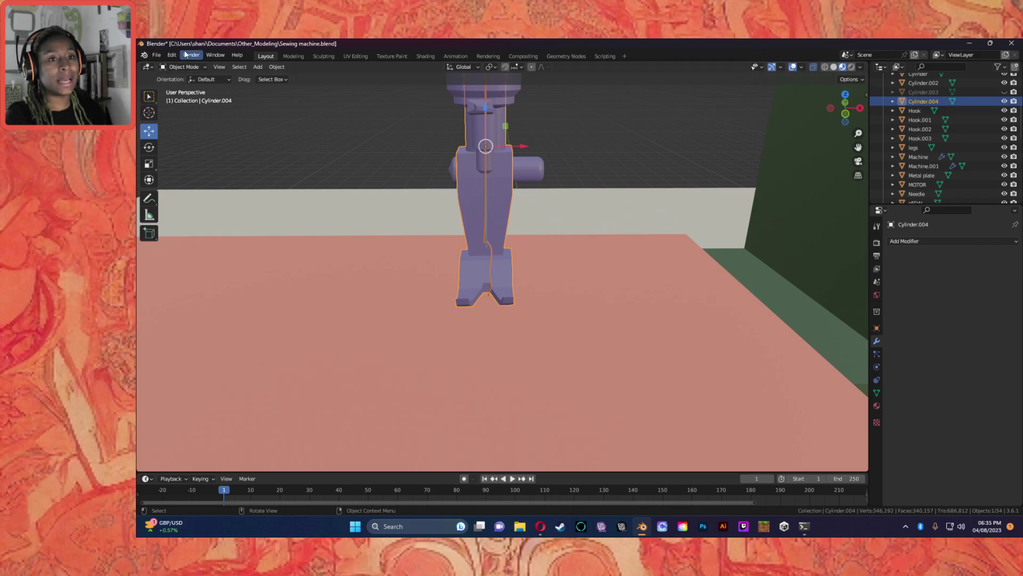
middle_click_drag(623, 220, 612, 189)
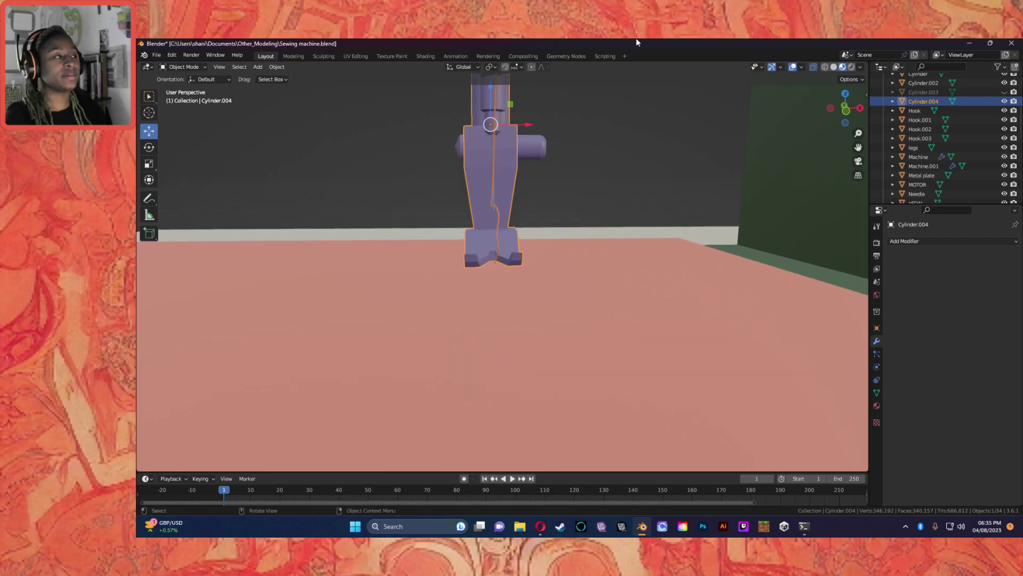
left_click(184, 67)
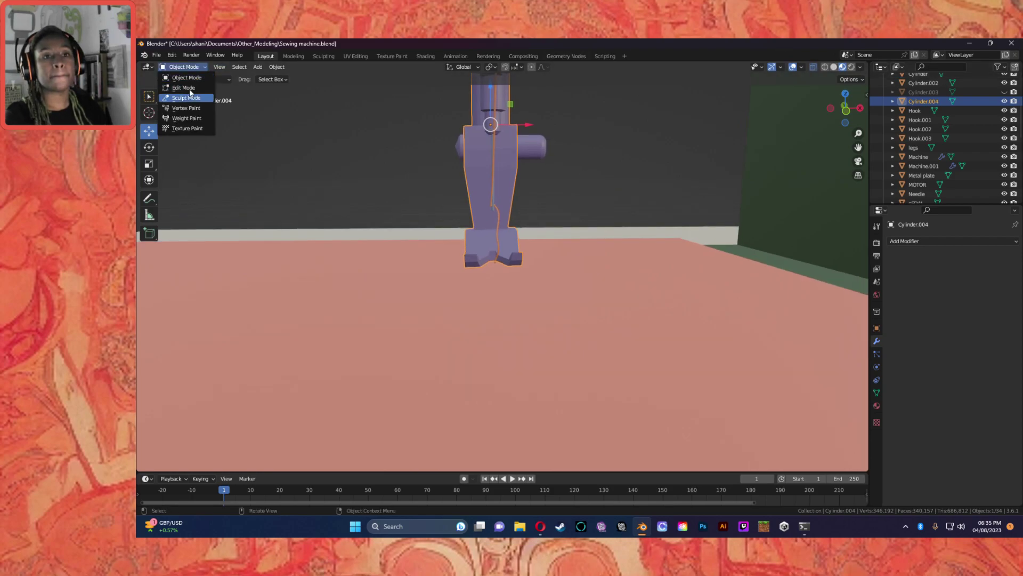
left_click(184, 87)
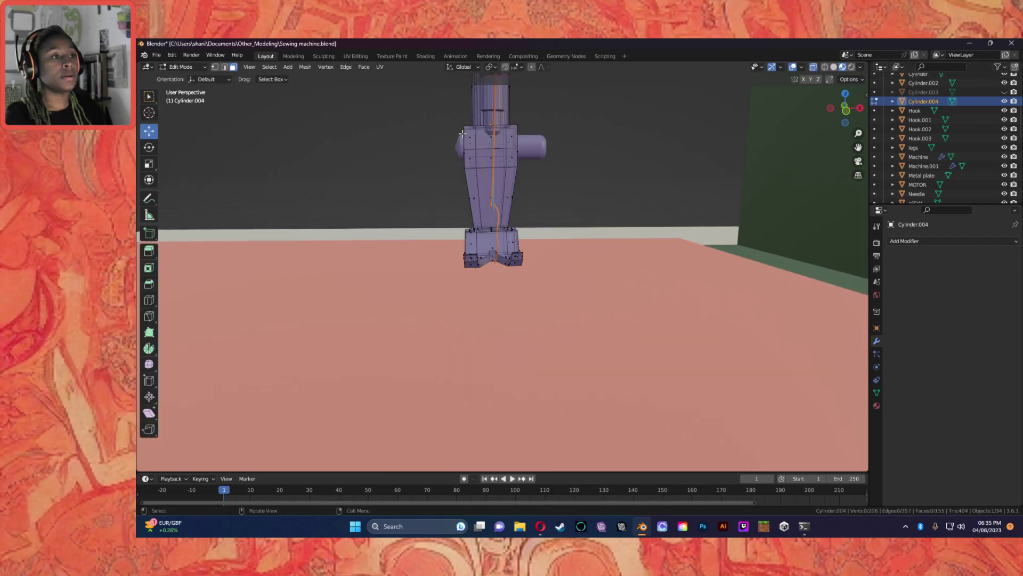
left_click(846, 111)
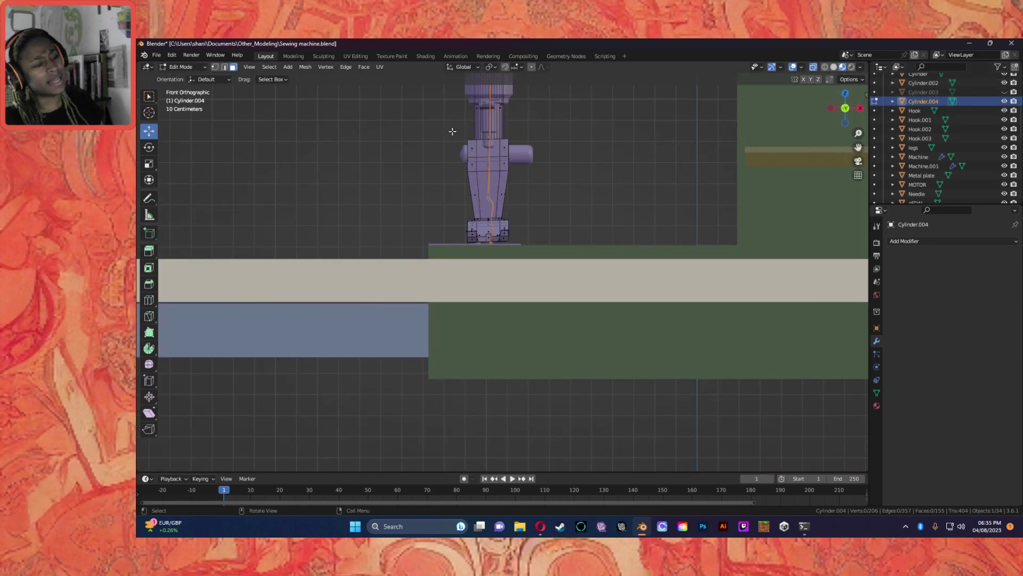
Step: Try rotating the presser foot's lower section about 1.3° around the Y axis, and undo the rotation
left_click_drag(458, 136, 565, 261)
left_click(151, 145)
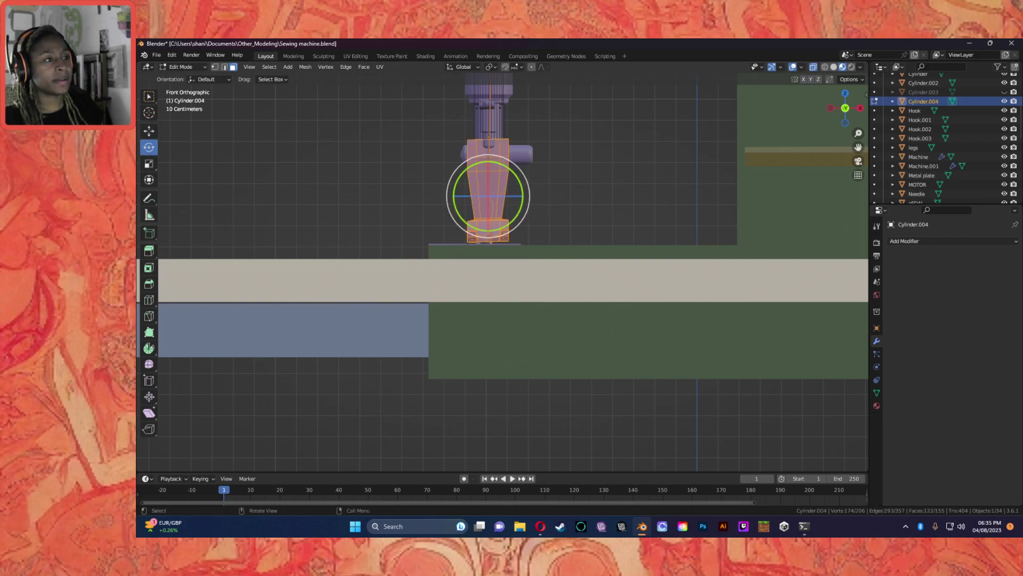
left_click_drag(499, 161, 501, 163)
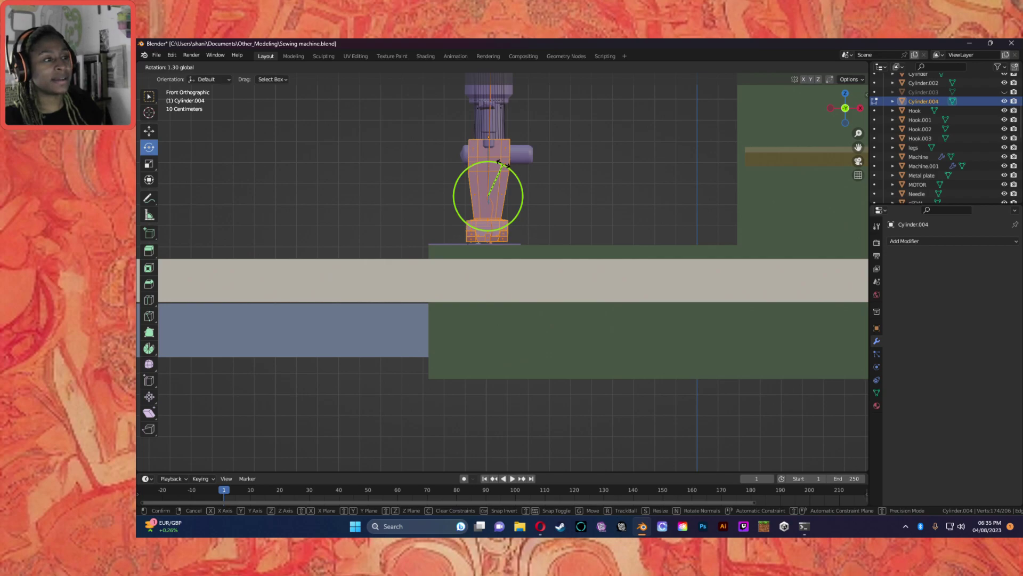
left_click_drag(501, 163, 503, 161)
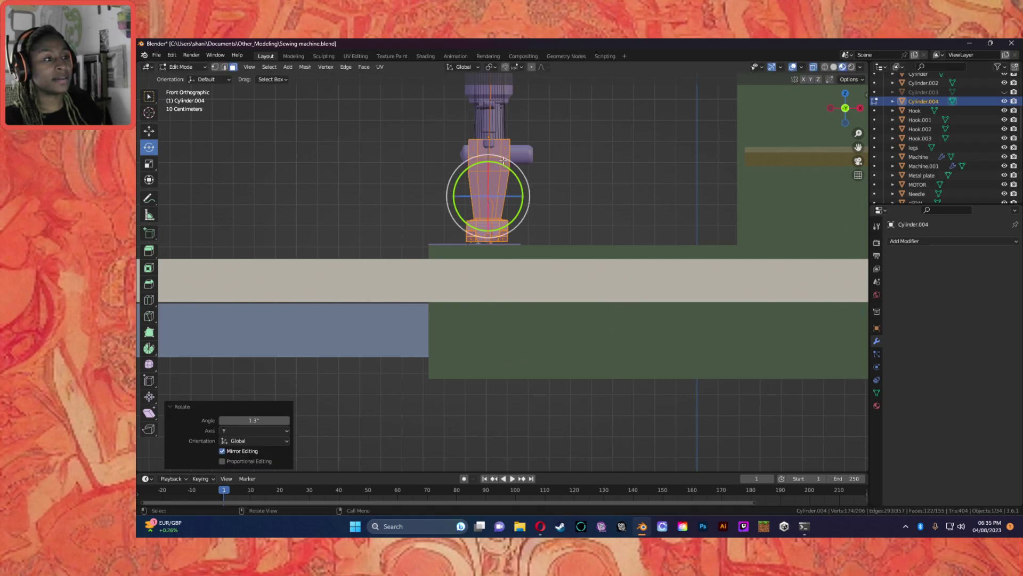
scroll(504, 159, "up", 1)
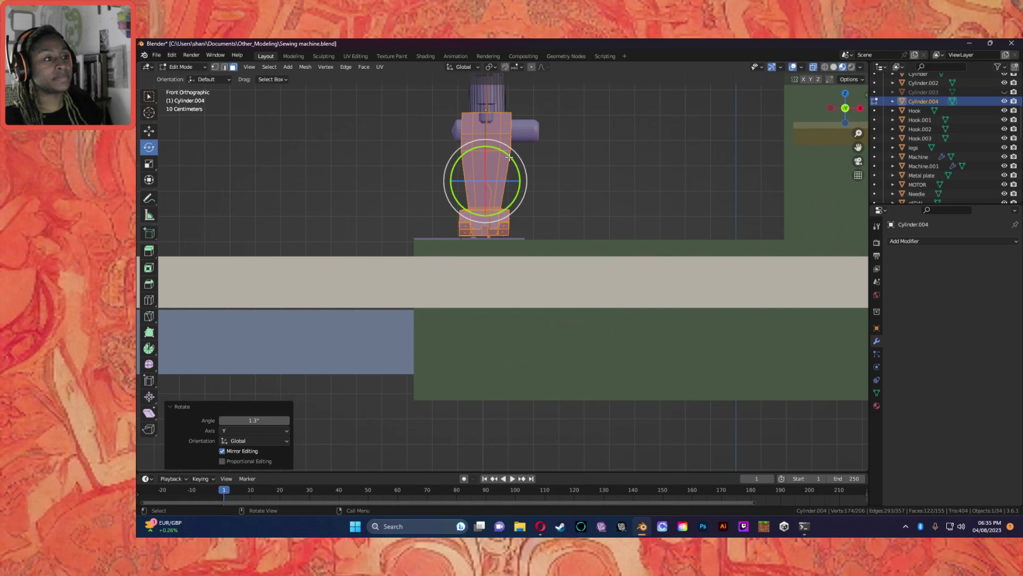
left_click(576, 179)
left_click_drag(454, 102, 578, 162)
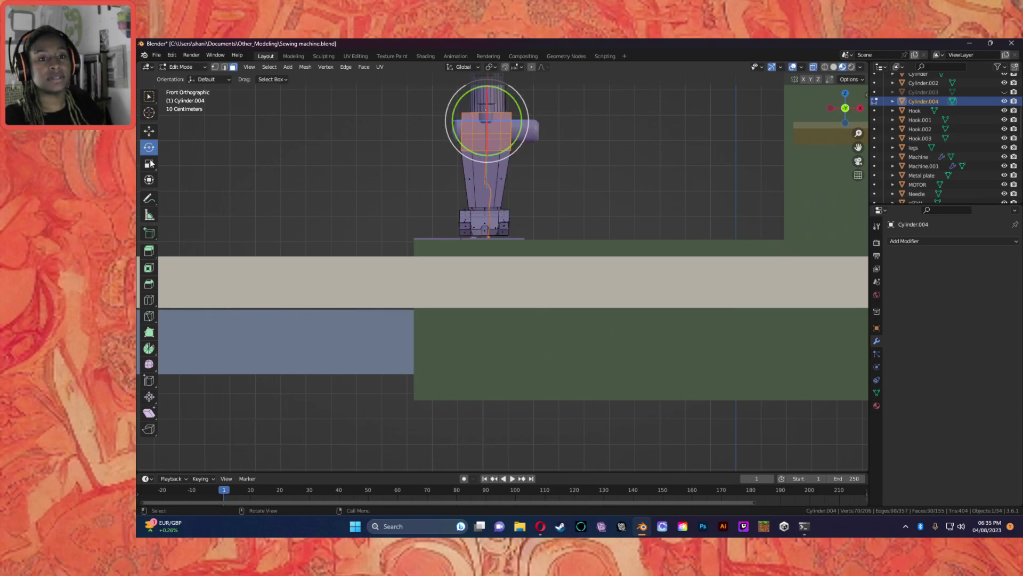
key("ctrl+z")
key("ctrl+z")
key("ctrl+z")
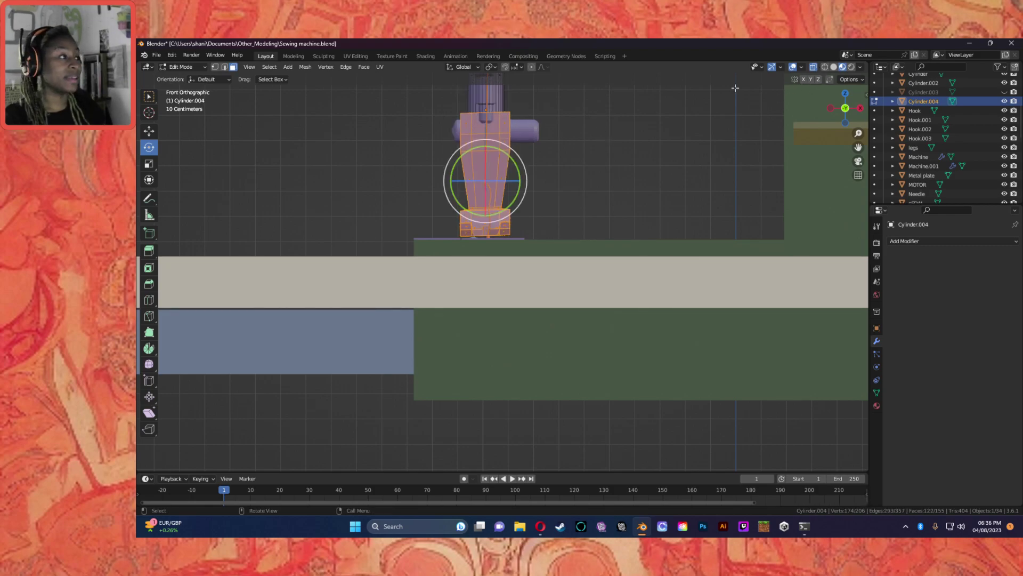
Step: In wireframe shading, select the presser foot's whole lower section and rotate it about 1.65° around the Y axis
left_click(736, 88)
left_click(825, 67)
mouse_move(416, 101)
left_mouse_down()
mouse_move(483, 114)
mouse_move(637, 247)
mouse_move(641, 285)
left_mouse_up()
left_click_drag(513, 161, 515, 160)
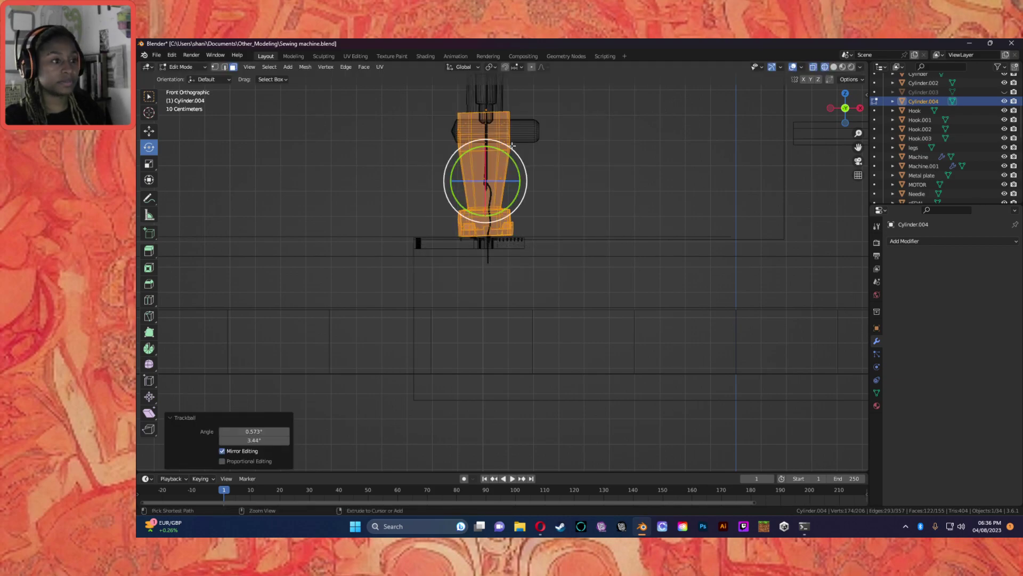
key("ctrl+z")
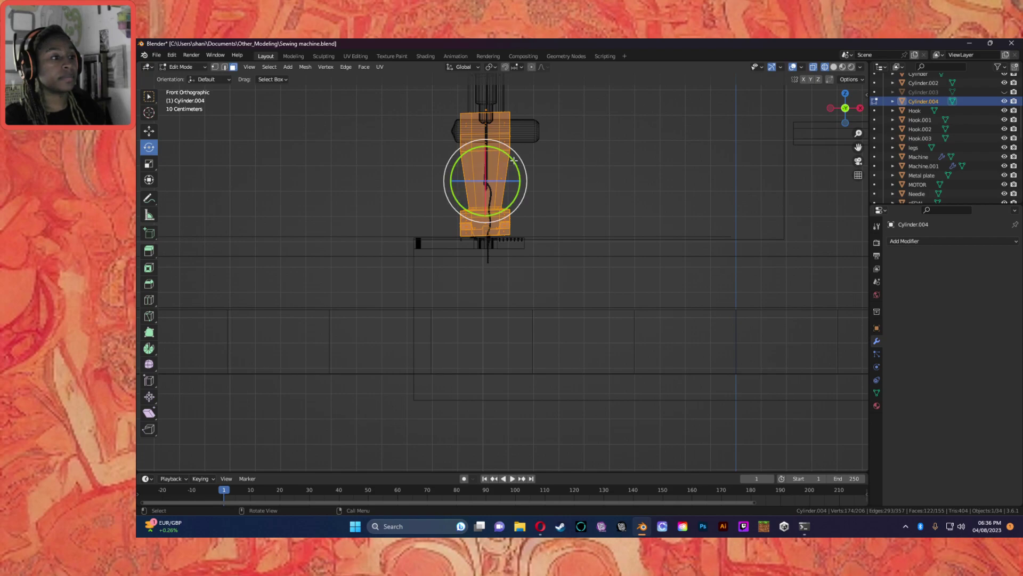
left_click_drag(516, 155, 523, 158)
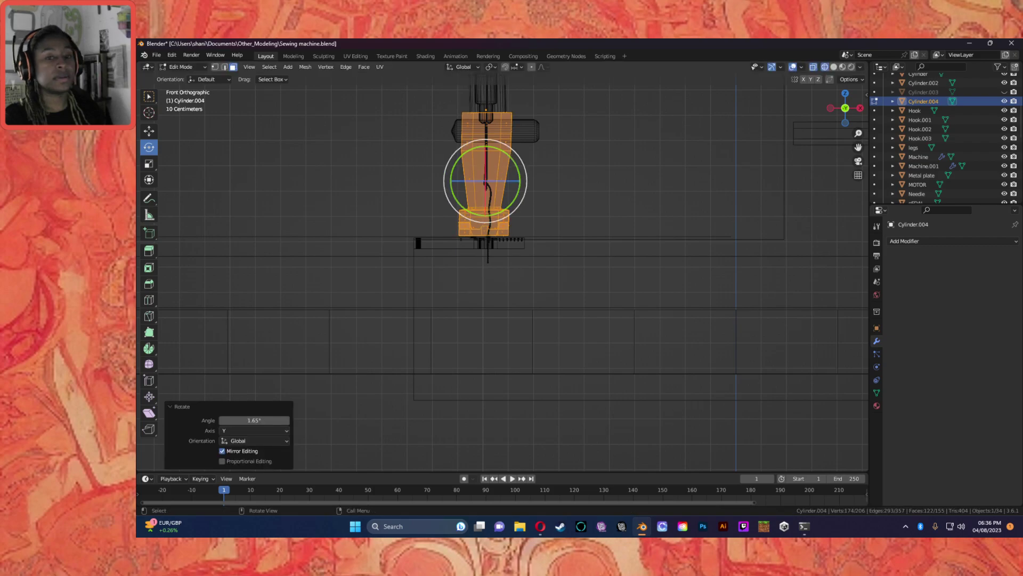
Step: Move the presser foot's rotated lower section about -0.011 m along X, and deselect it
left_click(149, 130)
left_click_drag(520, 181, 521, 172)
scroll(538, 158, "up", 2)
scroll(541, 158, "down", 5)
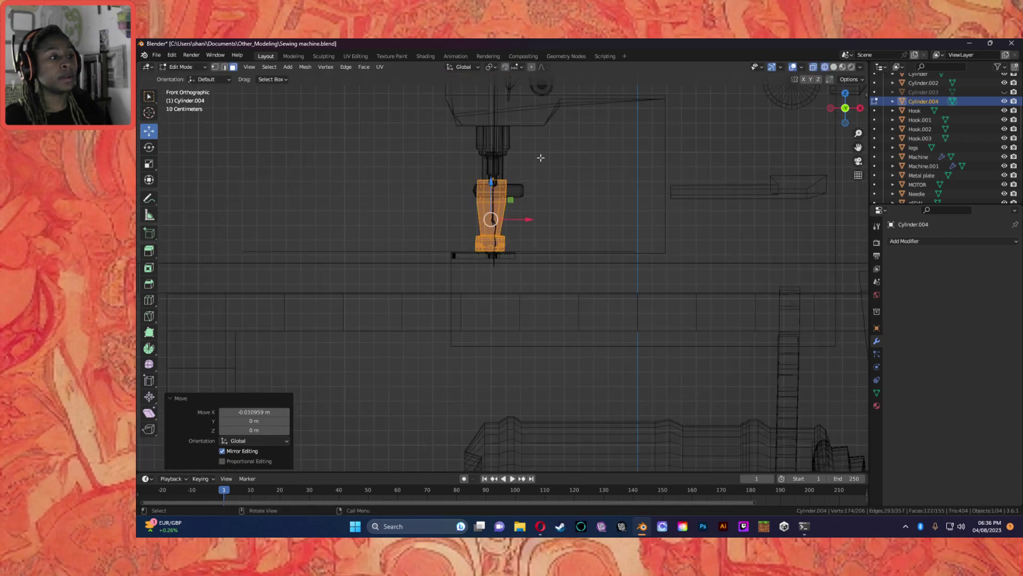
left_click(532, 250)
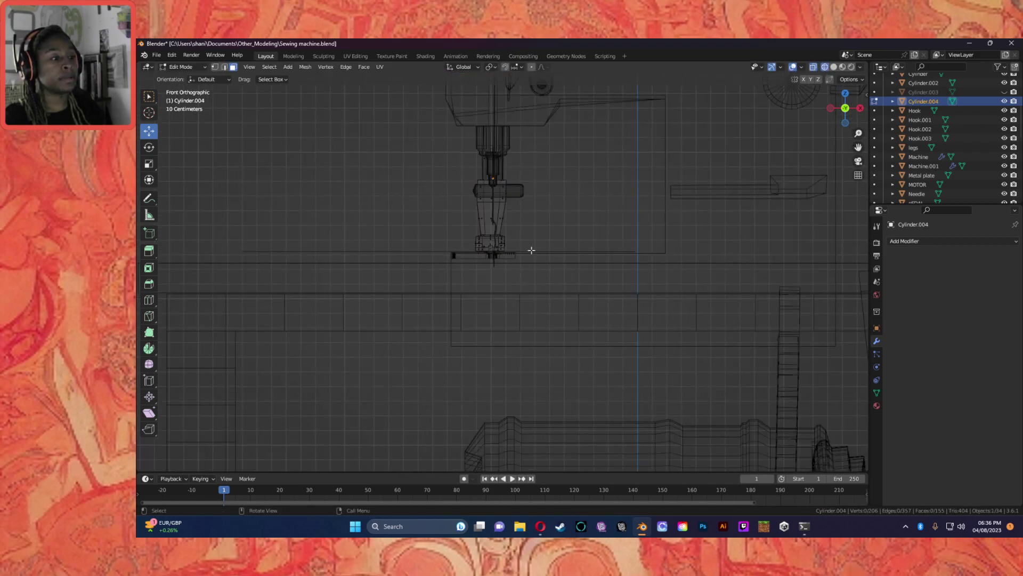
Step: Select only the base of the presser foot and shift it about 0.006 m along X
left_click_drag(403, 229, 531, 241)
scroll(530, 226, "up", 5)
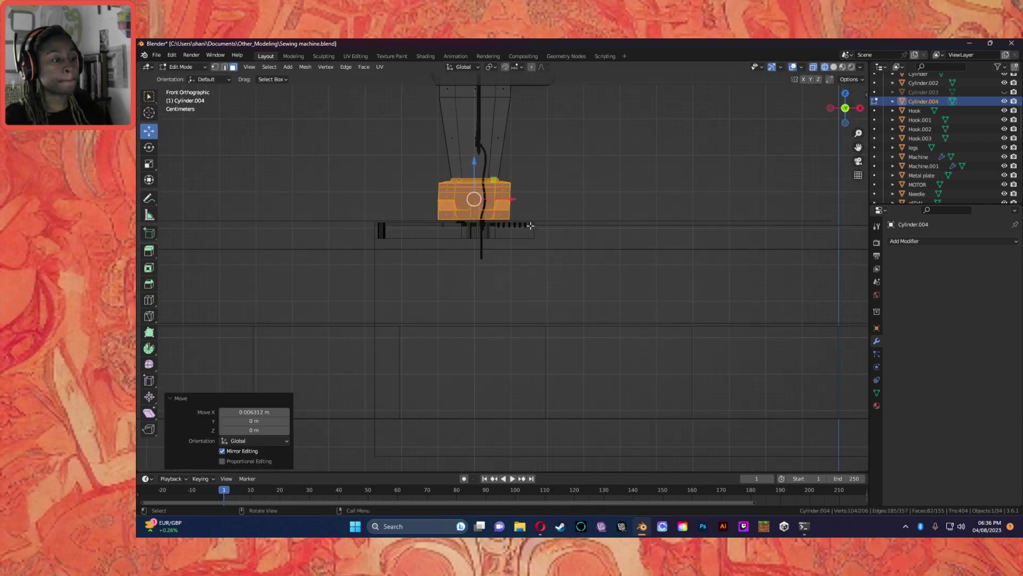
left_click(552, 183)
Step: Select the tapered section above the foot's base and scale it to about 0.902 along X
middle_click_drag(559, 187, 366, 186)
middle_click_drag(586, 197, 583, 180)
left_click_drag(441, 159, 578, 232)
left_click(149, 164)
left_click_drag(531, 187, 525, 186)
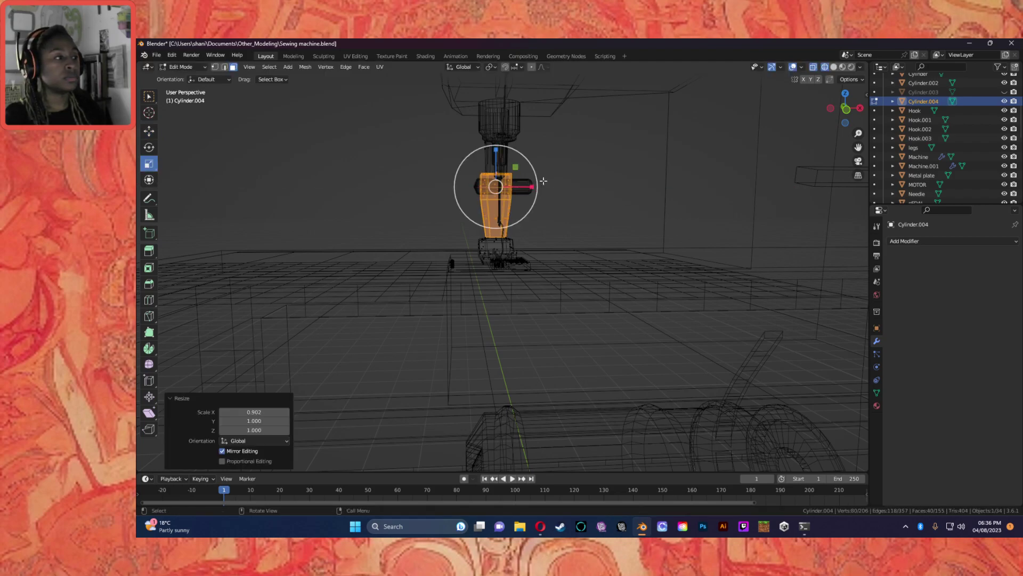
Step: Set the viewport back to material preview shading
left_click(834, 67)
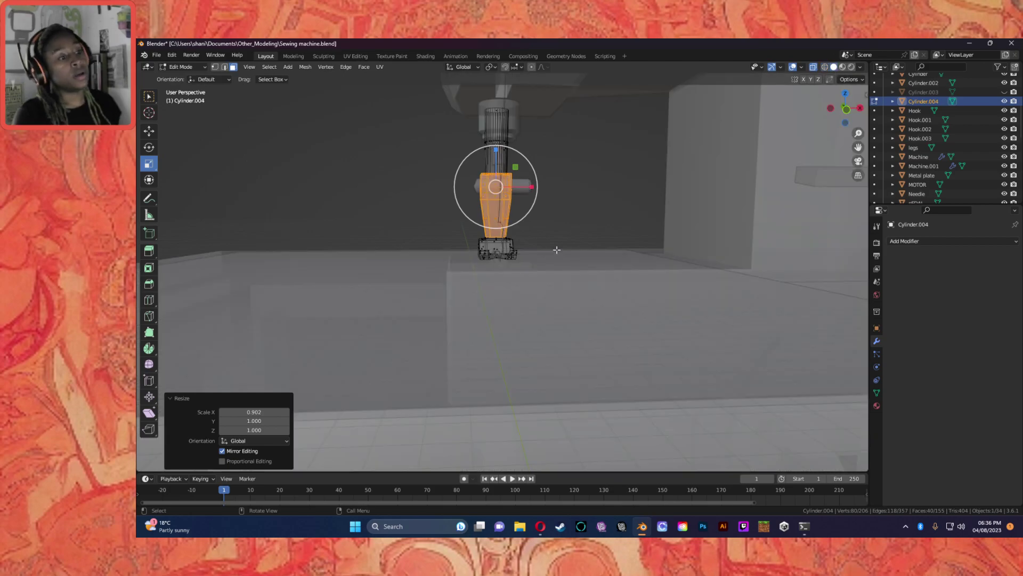
scroll(597, 229, "up", 4)
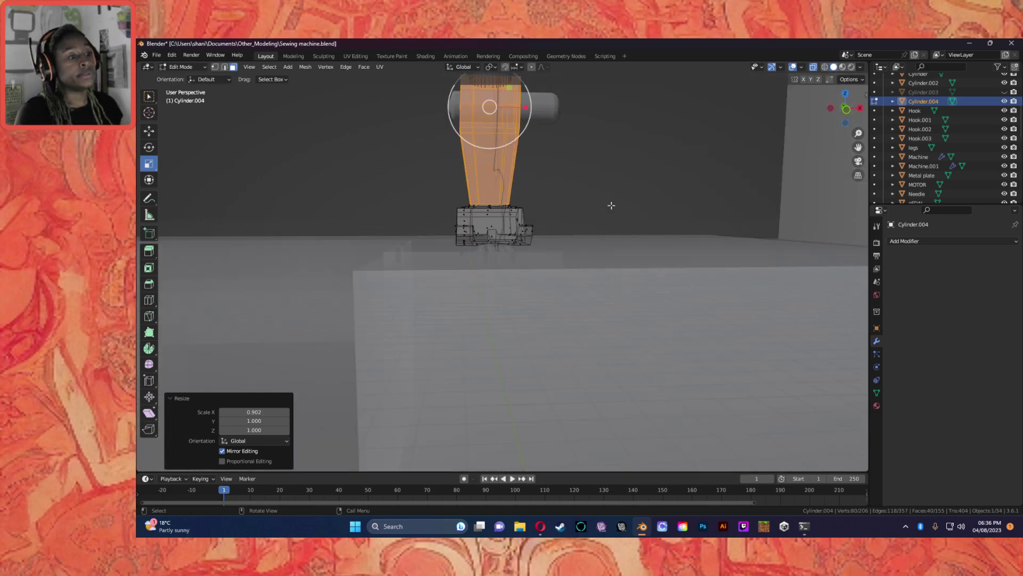
left_click(843, 66)
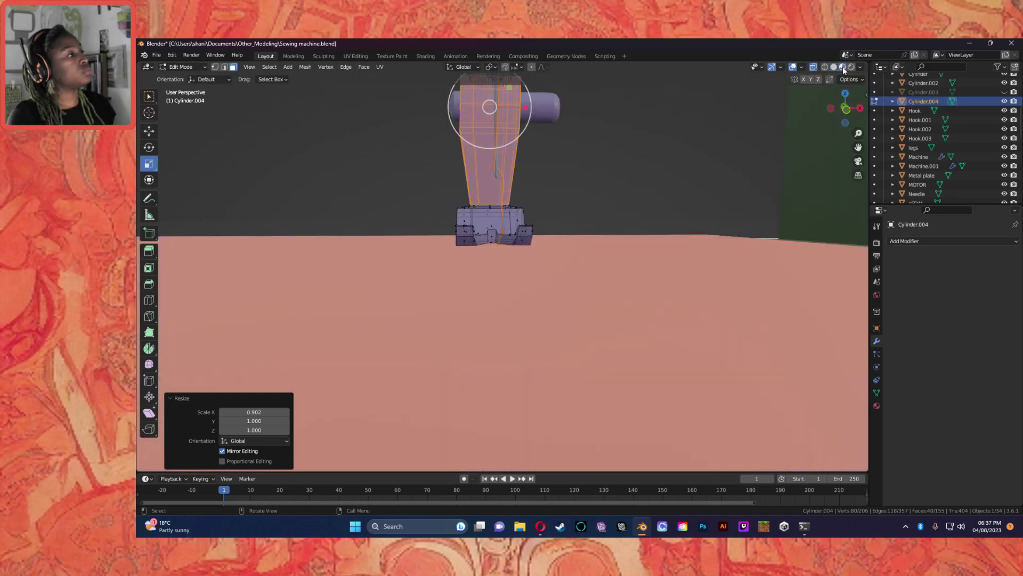
scroll(536, 233, "down", 6)
Step: Try scaling the tapered section uniformly by about 1.036, and undo it
key("s")
left_click(541, 242)
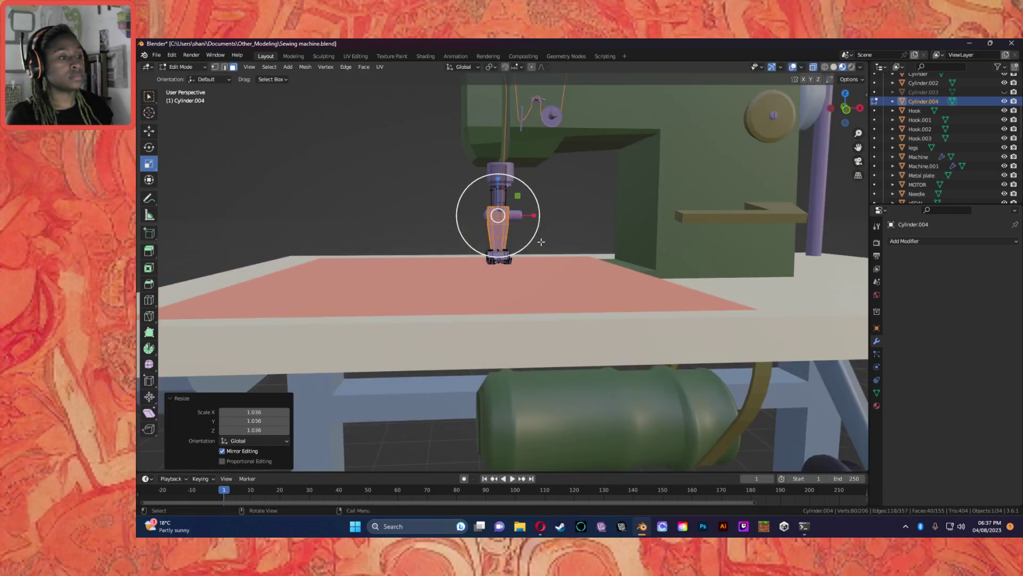
key("ctrl+z")
Step: Select the foot's base and scale it to about 0.934 along X, with a slight scale adjustment along Z
left_click_drag(562, 295, 424, 239)
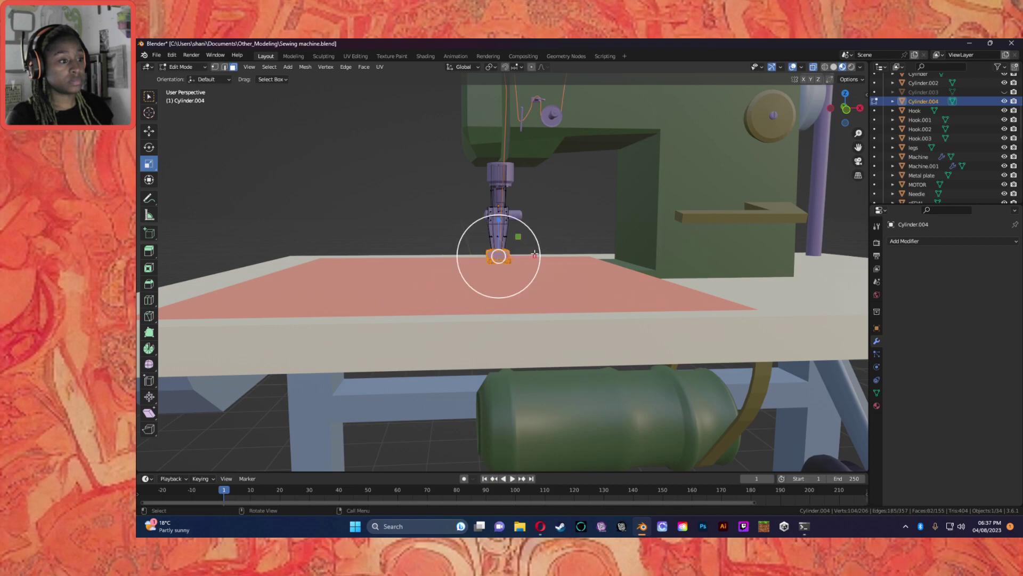
left_click_drag(535, 254, 529, 253)
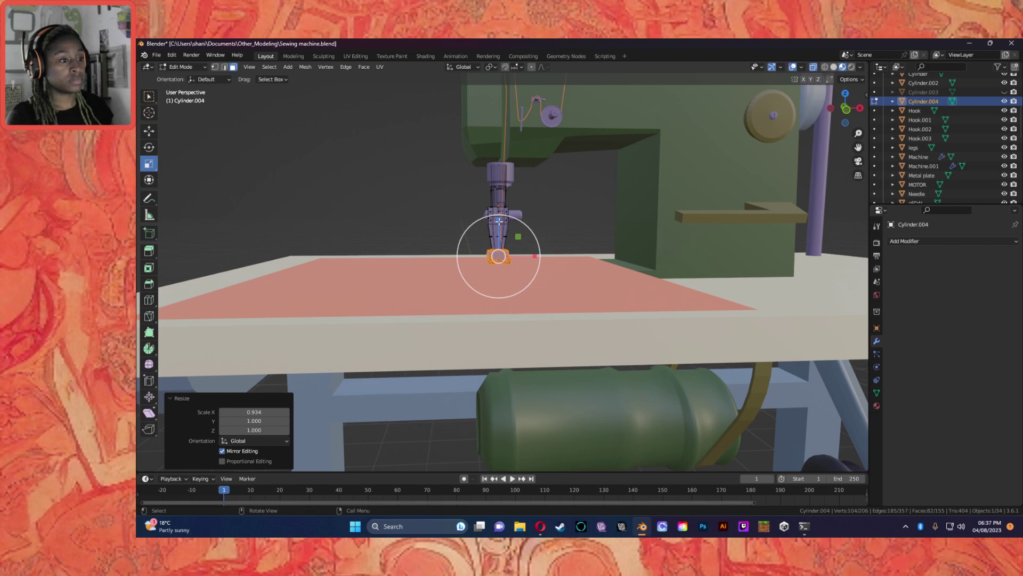
key("s")
key("z")
left_click_drag(500, 232, 499, 234)
left_click(561, 236)
Step: Return to Object Mode, select the fabric, and check the reshaped presser foot against the needle and thread
scroll(563, 237, "up", 5)
middle_click_drag(546, 244, 170, 128)
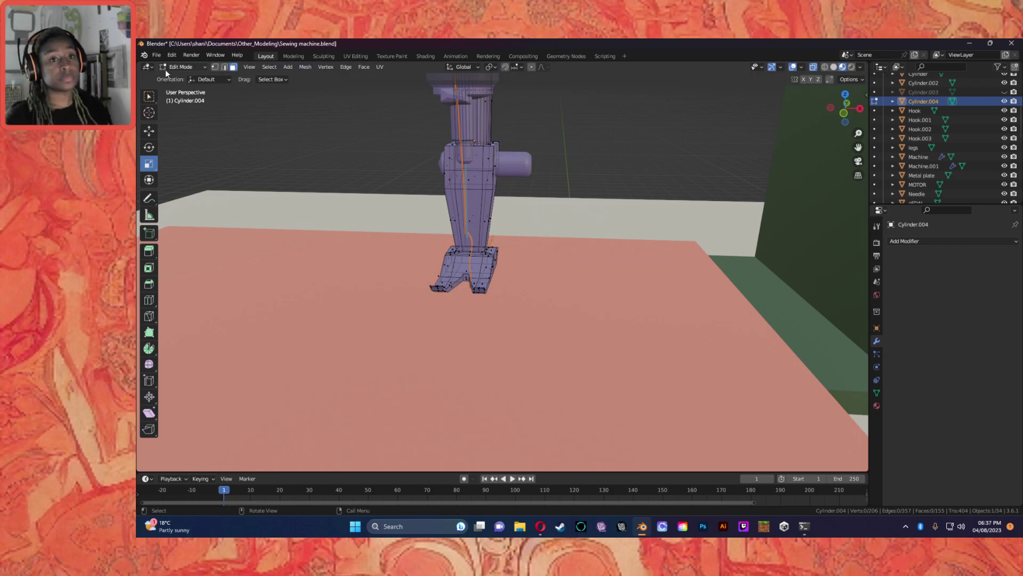
left_click(181, 66)
left_click(178, 76)
left_click(655, 291)
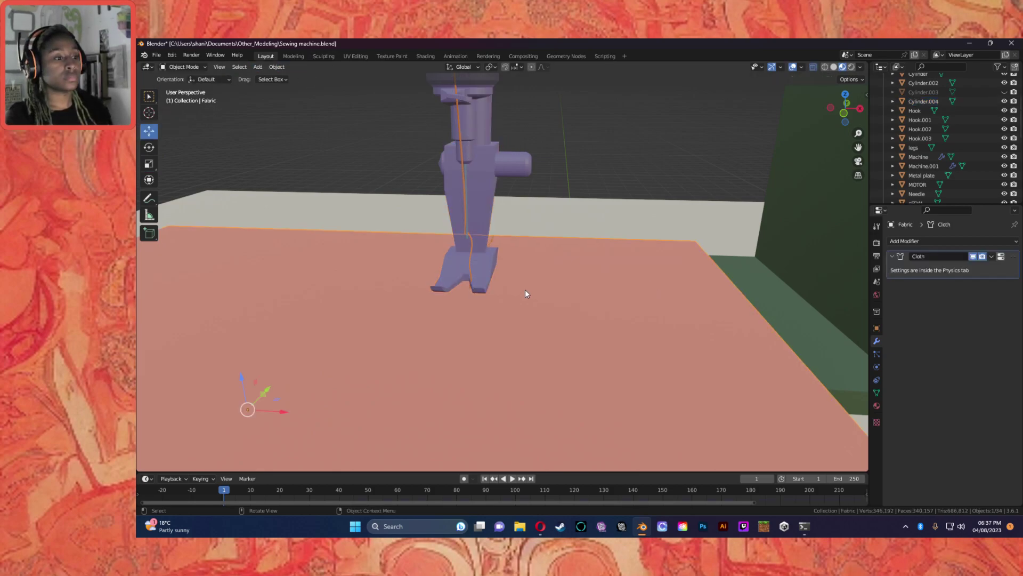
scroll(527, 285, "down", 5)
middle_click_drag(527, 279, 661, 274)
scroll(528, 284, "up", 6)
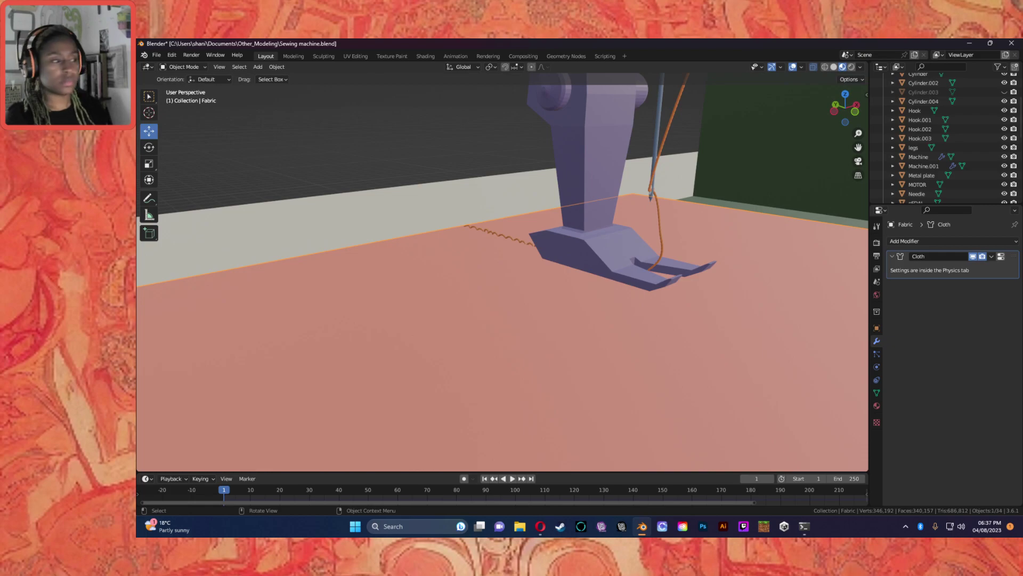
scroll(624, 365, "up", 2)
middle_click_drag(737, 347, 661, 365)
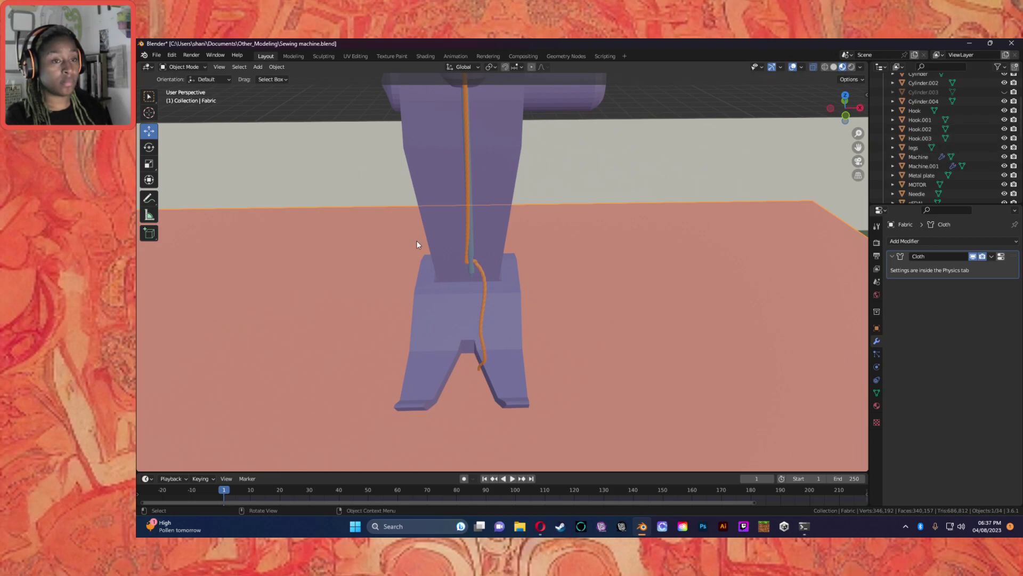
Step: Try moving the whole presser foot about 0.02 m along X, and undo the move
left_click(503, 179)
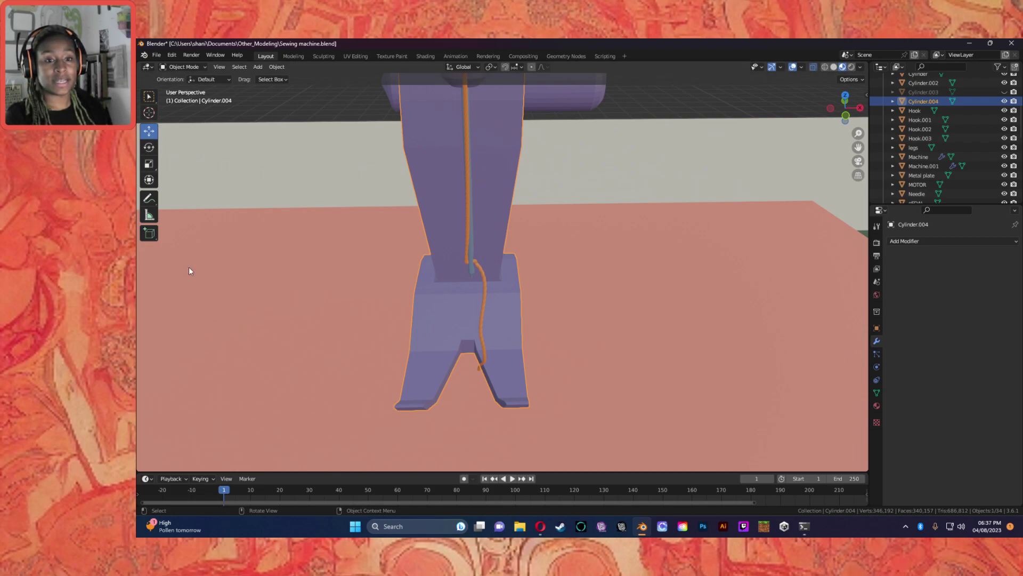
scroll(500, 188, "down", 3)
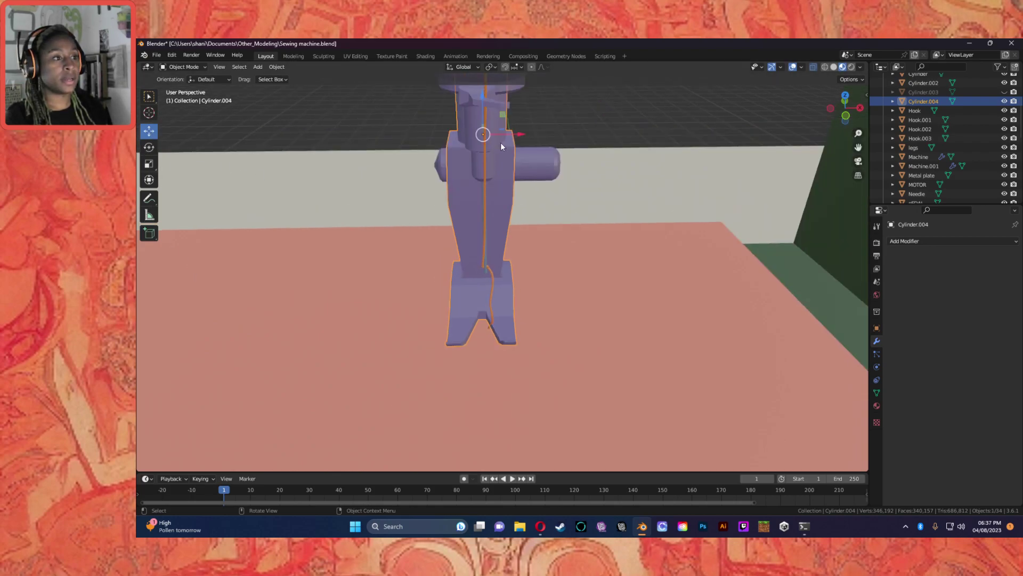
left_click_drag(510, 136, 524, 145)
scroll(529, 151, "up", 2)
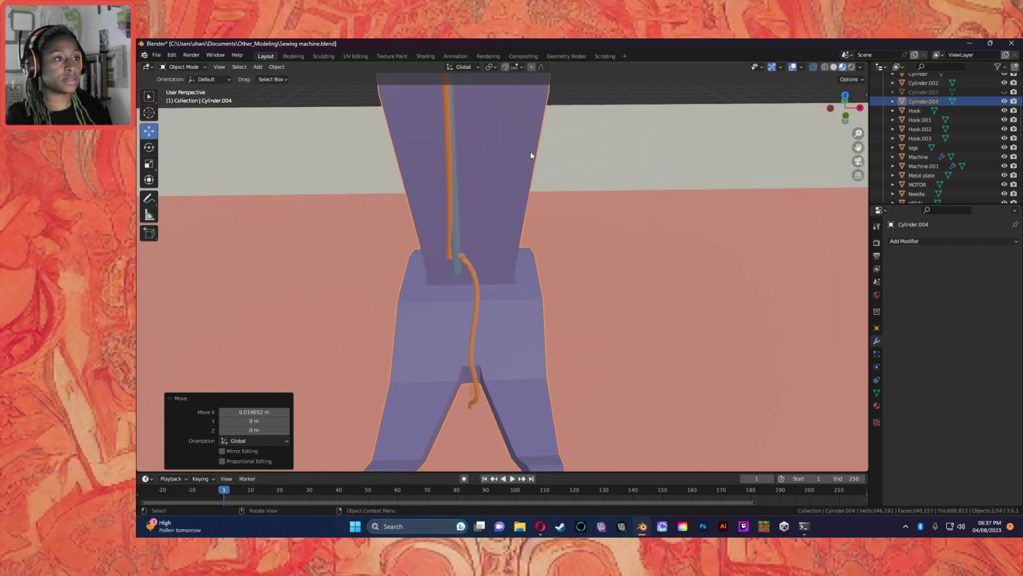
scroll(544, 155, "down", 5)
scroll(518, 197, "up", 3)
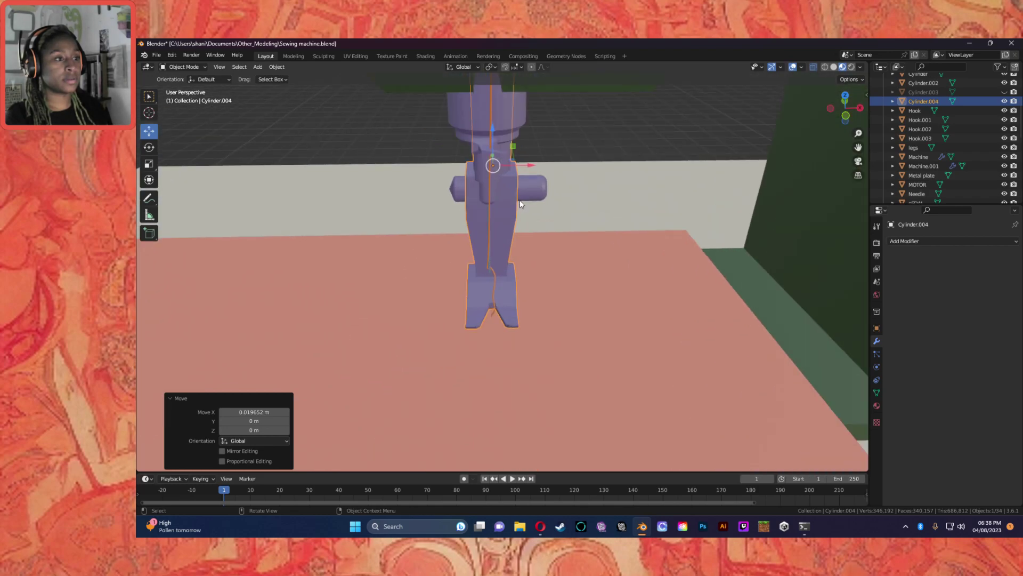
left_click(451, 128)
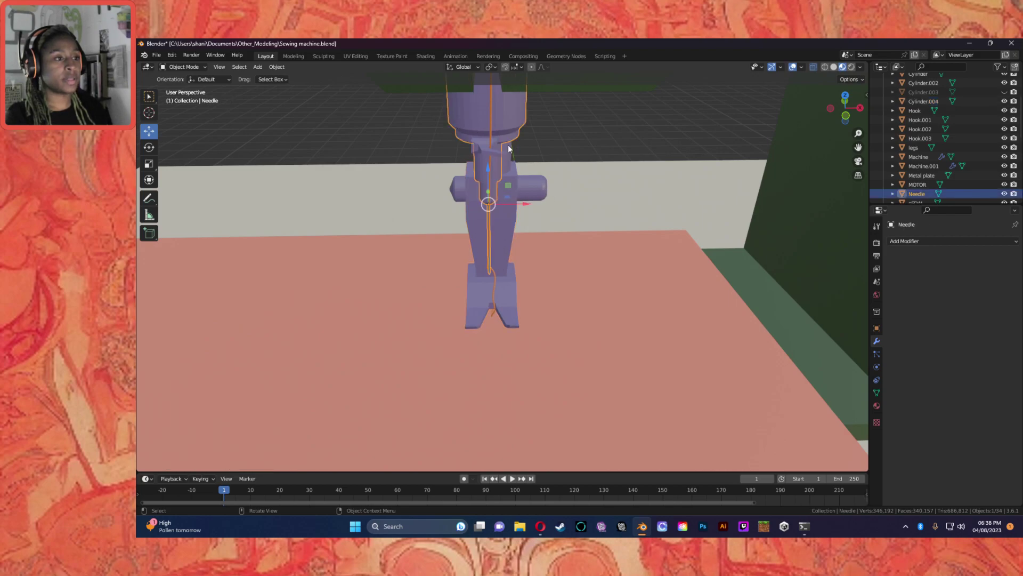
left_click(532, 186)
key("ctrl+z")
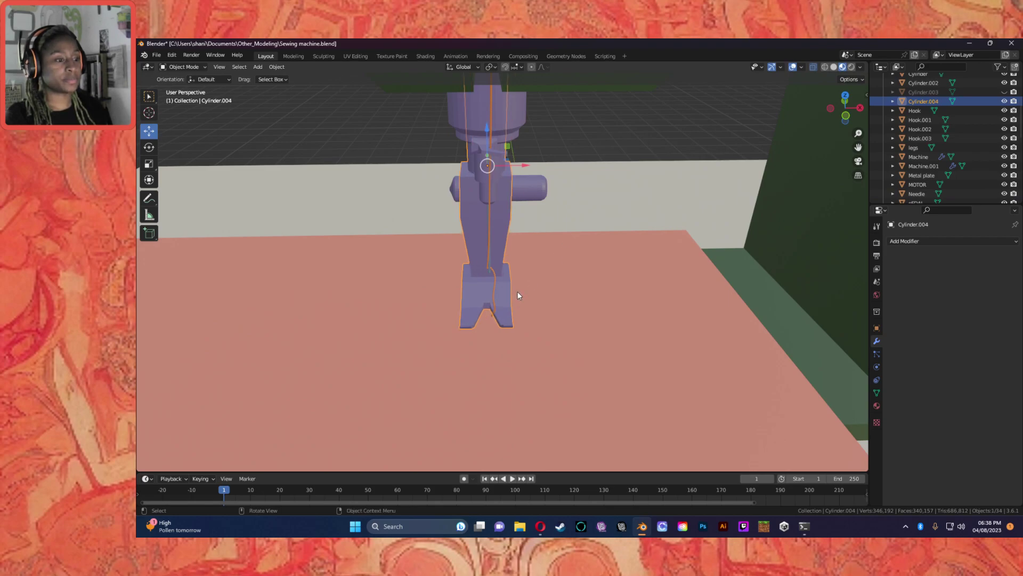
Step: Raise the presser foot about 0.168 m along Z above the fabric
left_click_drag(485, 129, 486, 81)
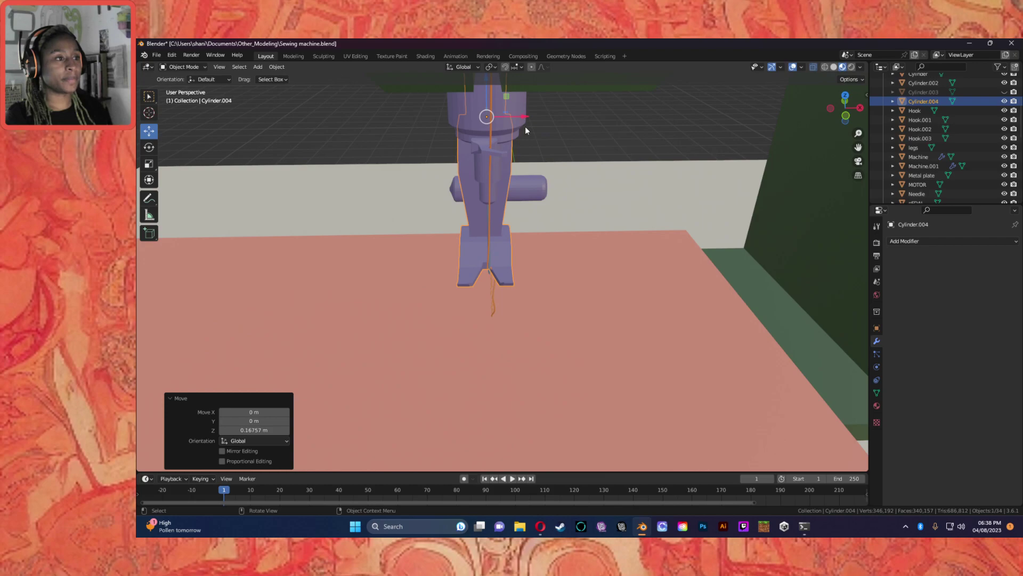
Step: Shift the presser foot about 0.011 m along X, and refine it by about -0.002 m to align with the needle
scroll(545, 219, "up", 4)
scroll(533, 187, "down", 6)
left_click_drag(524, 154, 527, 160)
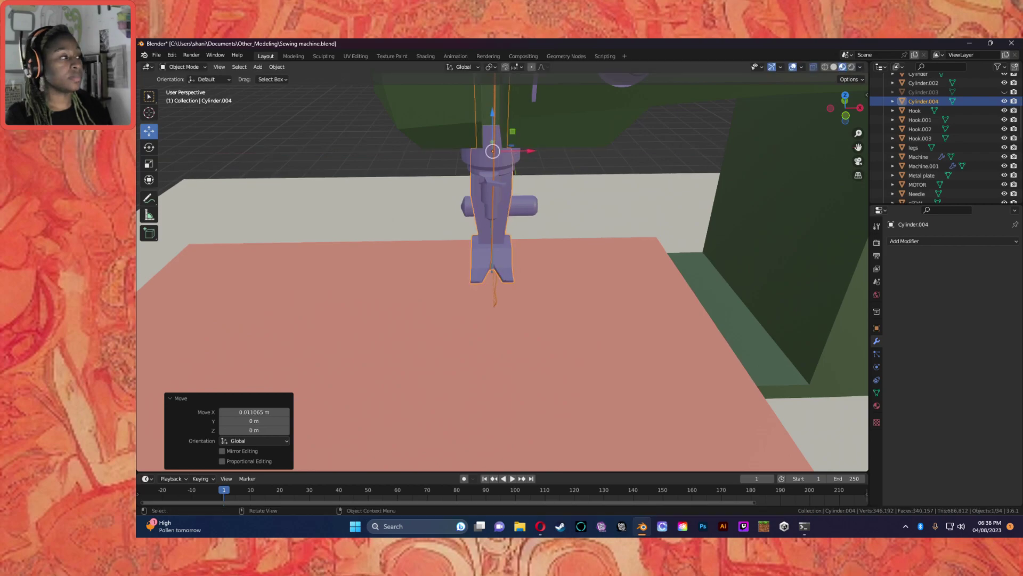
left_click(846, 116)
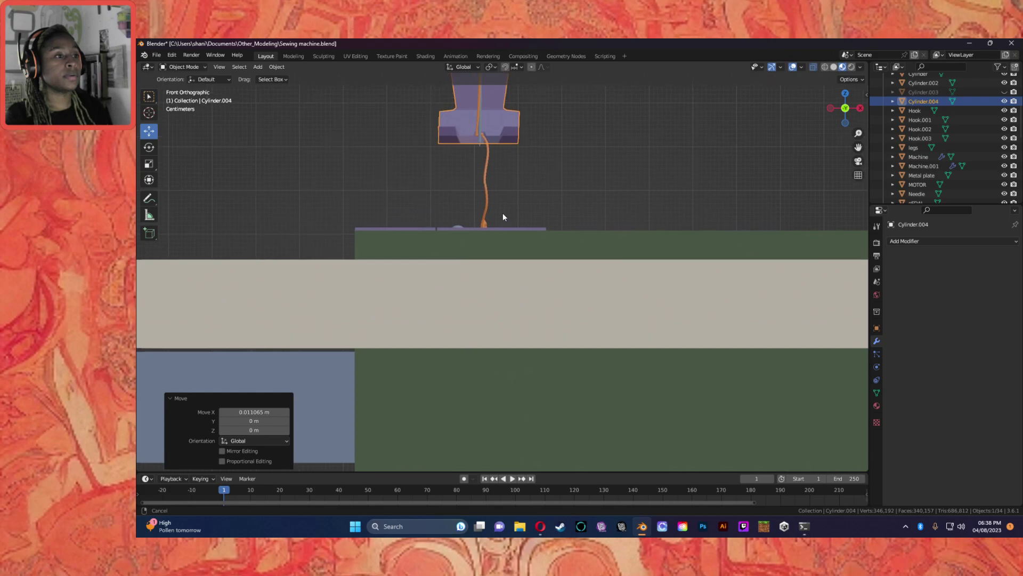
scroll(503, 213, "up", 6)
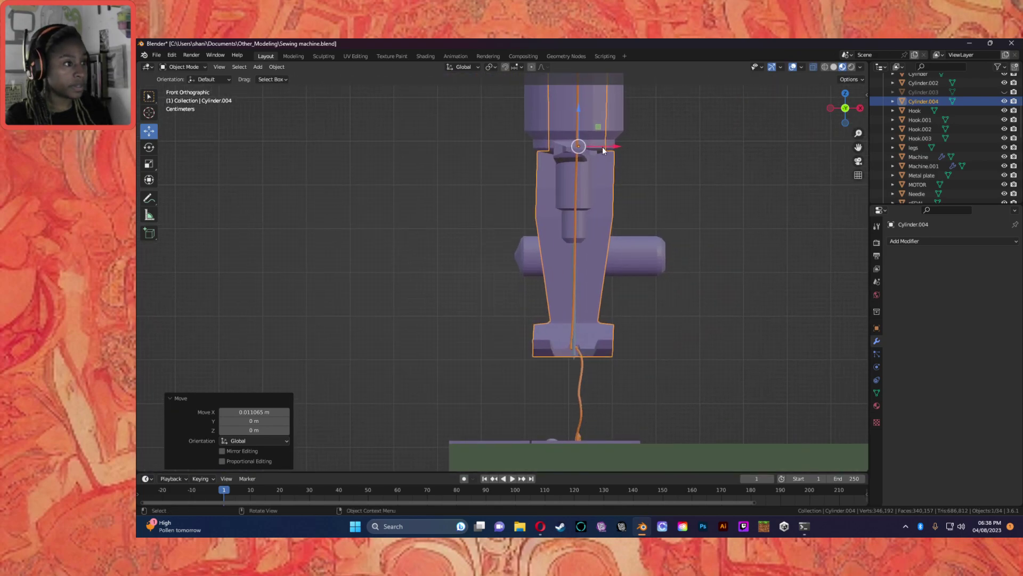
left_click_drag(622, 149, 617, 153)
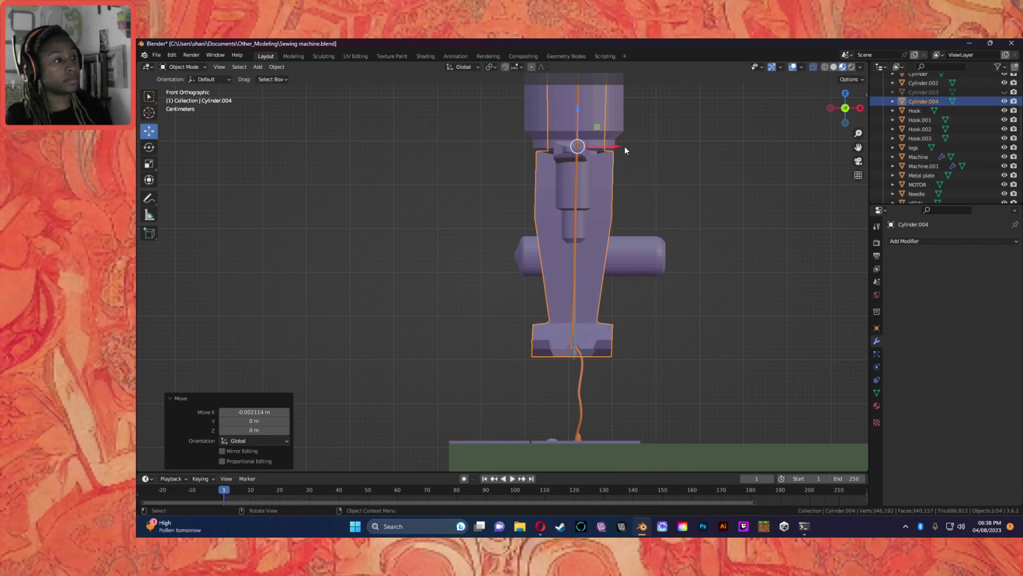
Step: Step the timeline forward to frame 4 to compare the simulated fabric's height with the presser foot
key("Right")
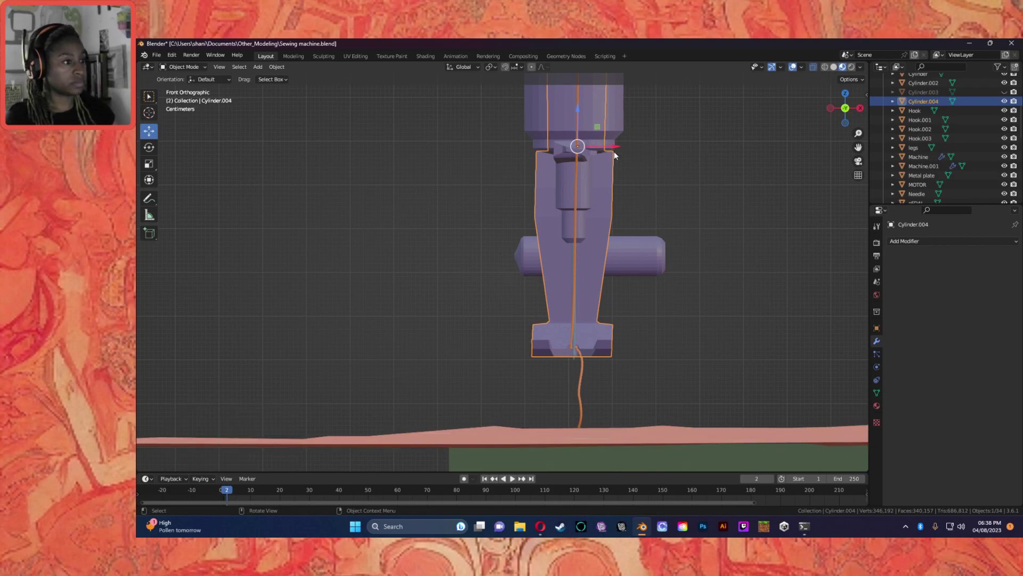
key("Left")
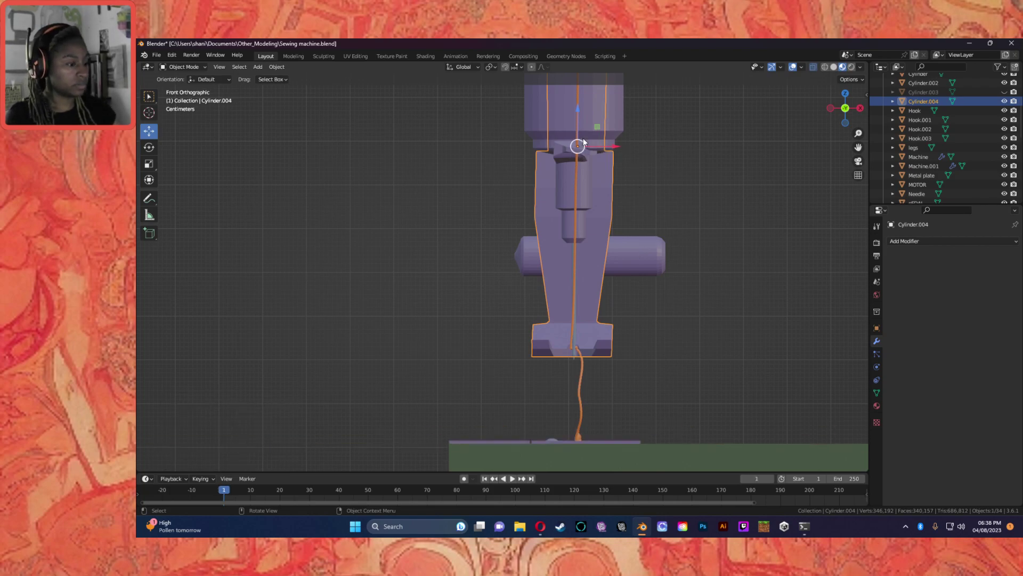
key("Right")
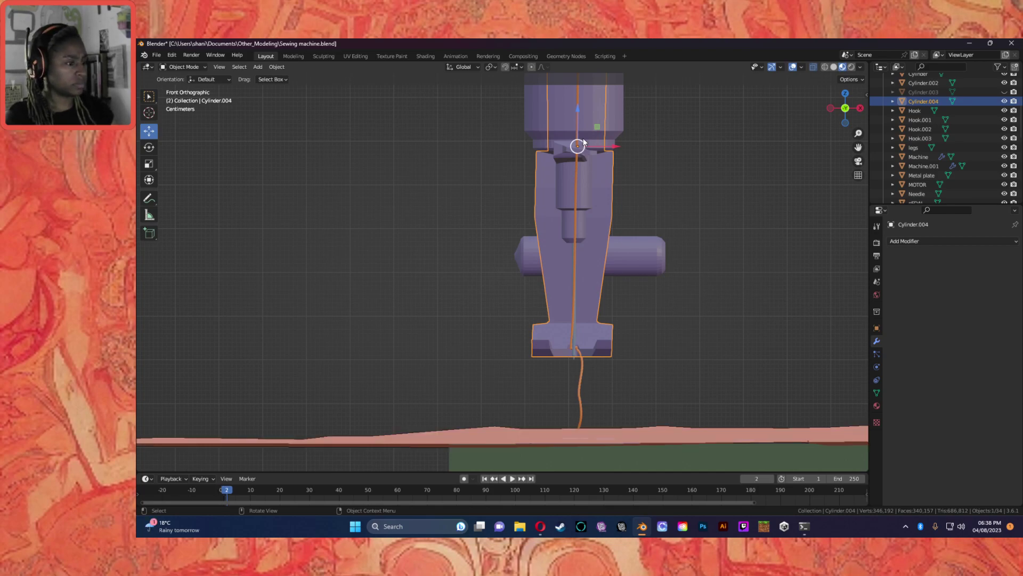
key("Right")
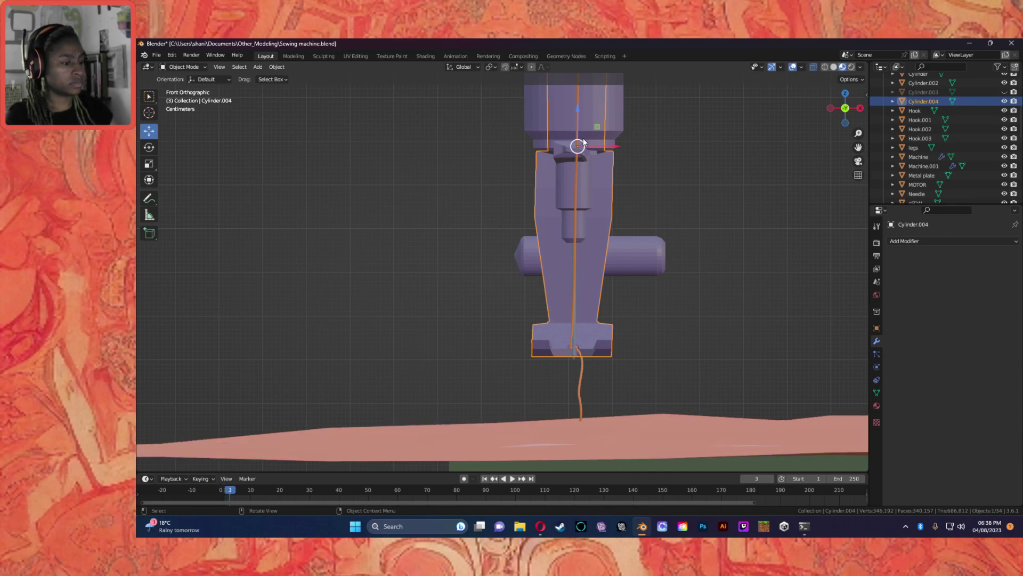
key("Right")
left_click_drag(611, 149, 613, 144)
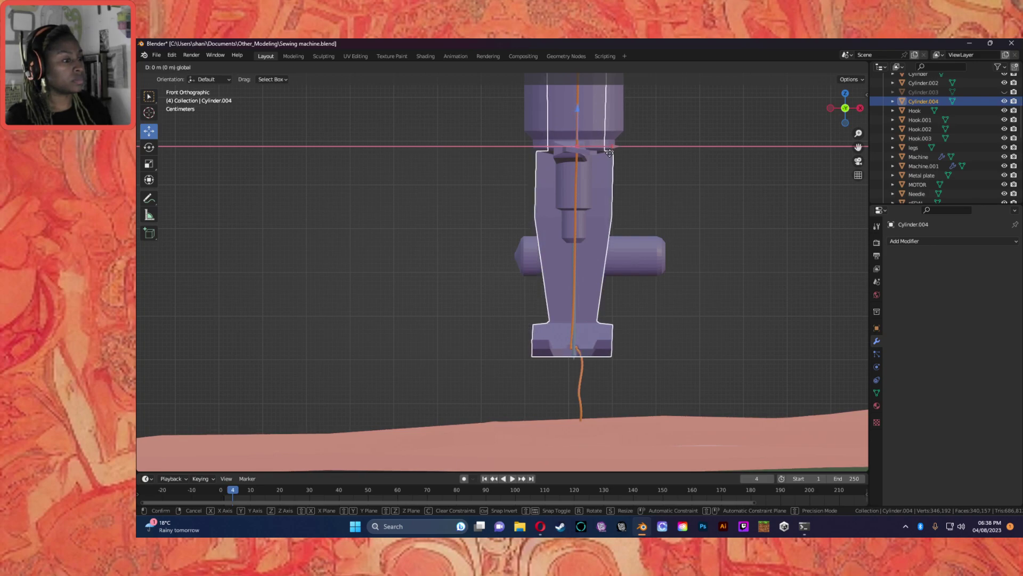
left_click(609, 153)
Step: Lower the presser foot about 0.143 m along Z towards the simulated fabric
middle_click_drag(639, 251, 679, 347)
left_click(566, 183)
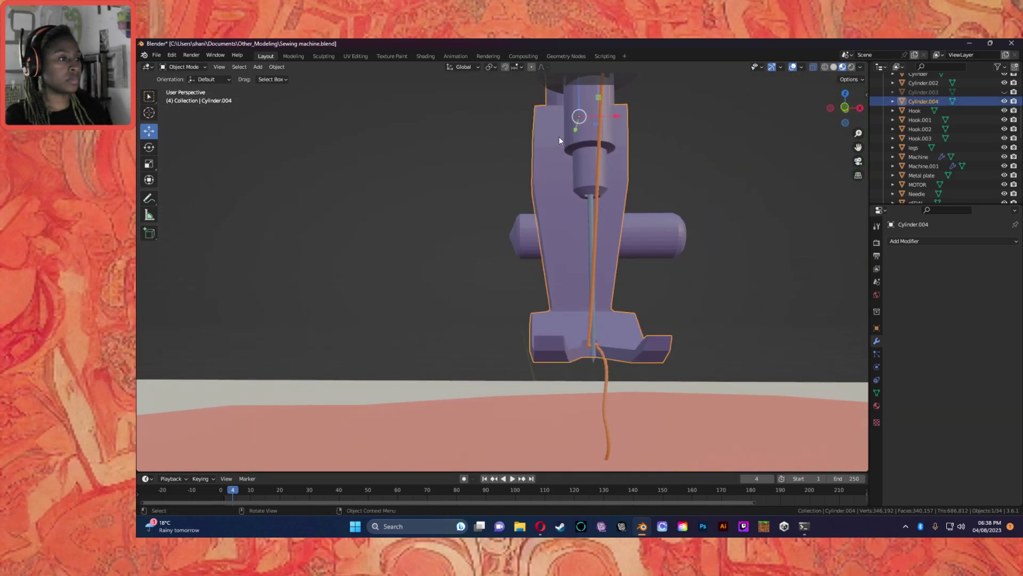
left_click_drag(580, 95, 581, 163)
middle_click_drag(581, 164, 565, 213)
scroll(583, 252, "down", 6)
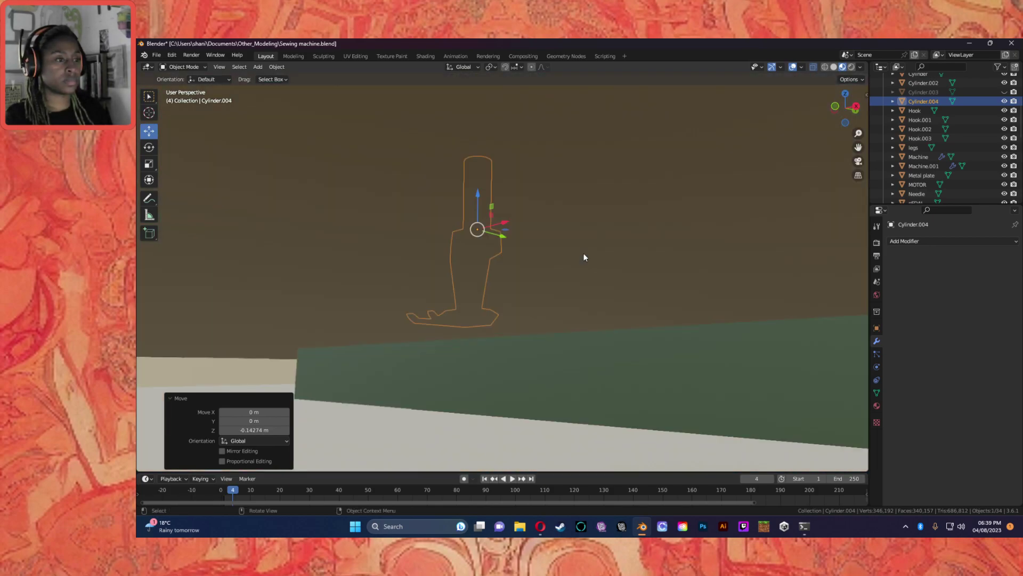
middle_click_drag(568, 259, 637, 284)
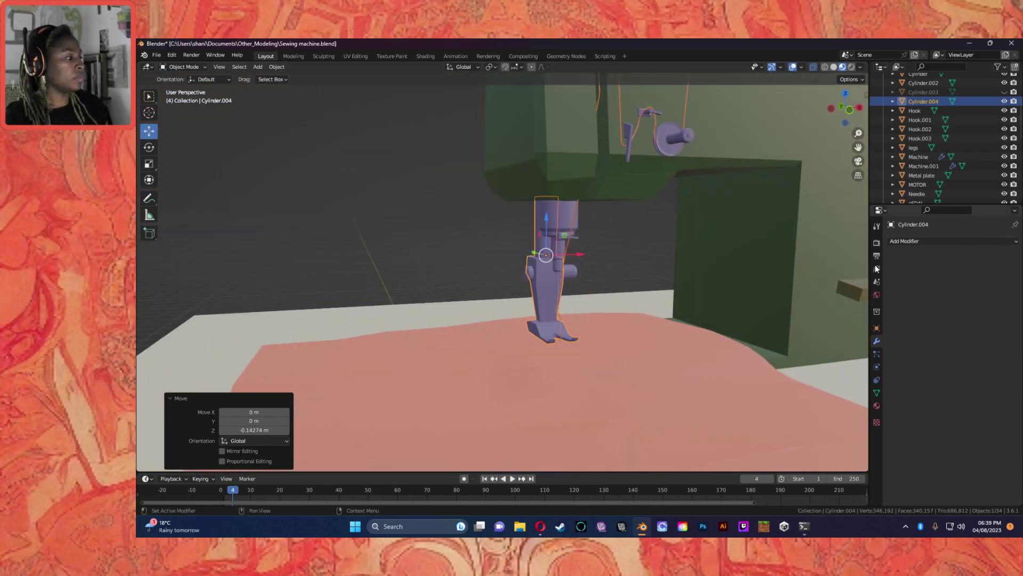
middle_click_drag(612, 274, 523, 284)
Step: Select the fabric, slightly adjust its height along Z, and return the timeline to frame 1
left_click(614, 283)
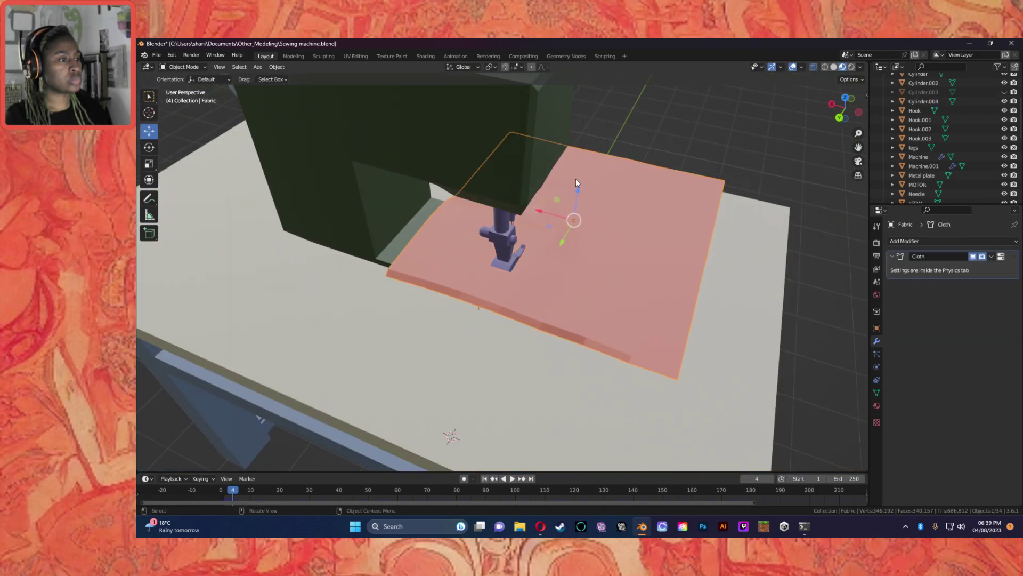
mouse_move(577, 196)
left_mouse_down()
mouse_move(577, 206)
mouse_move(578, 192)
left_mouse_up()
key("shift+Left")
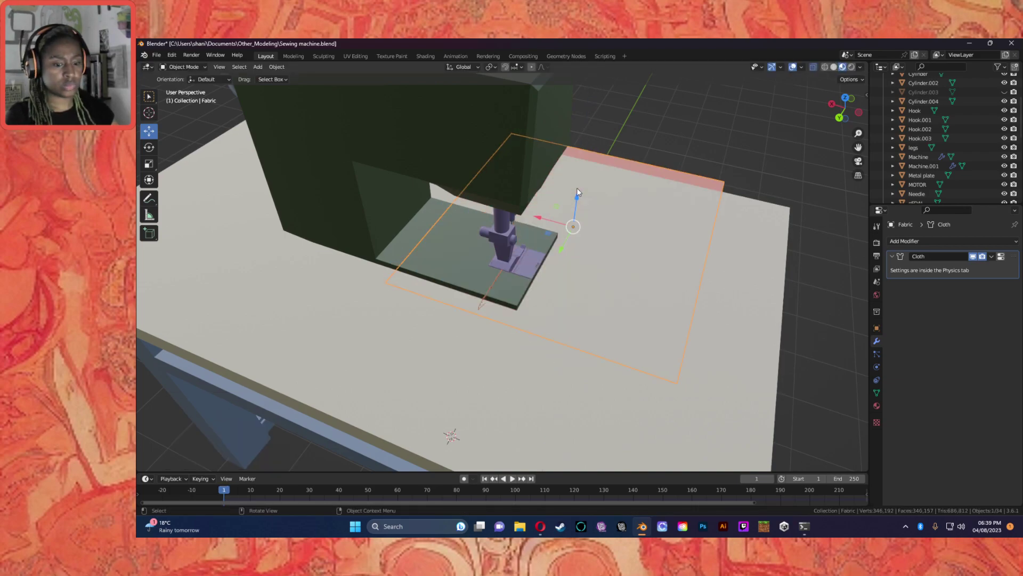
key("Down")
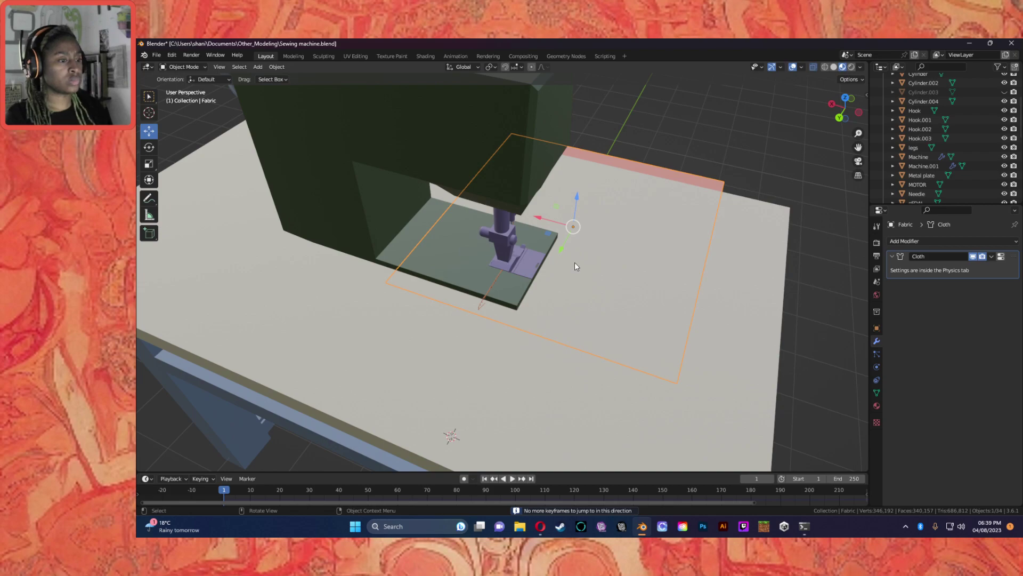
Step: Raise the fabric about 0.082 m along Z, and fine-tune its height by about 0.004 m beneath the presser foot
scroll(574, 266, "up", 5)
left_click_drag(675, 127, 685, 113)
middle_click_drag(671, 201, 634, 199)
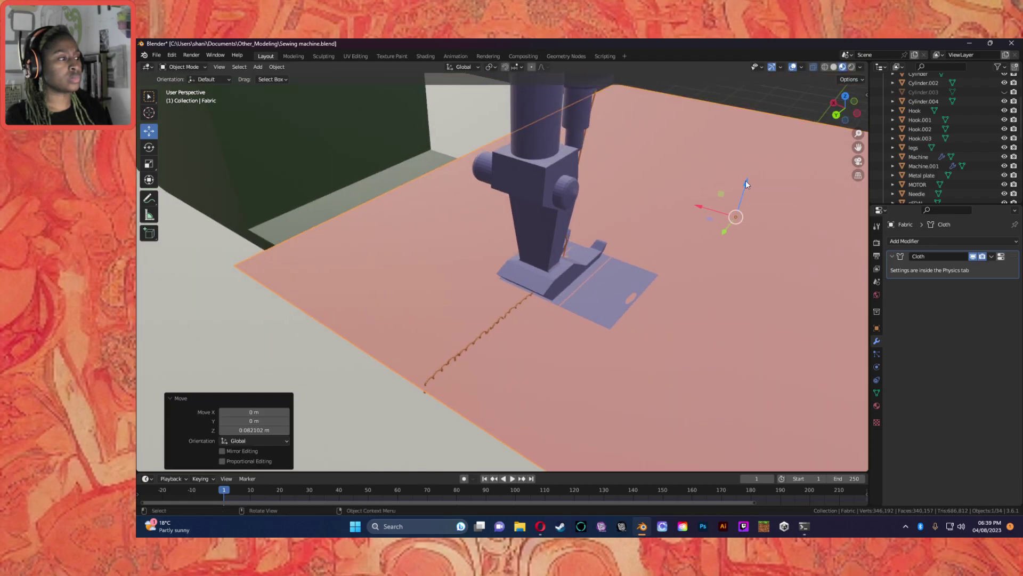
left_click_drag(746, 184, 741, 198)
middle_click_drag(740, 197, 592, 253)
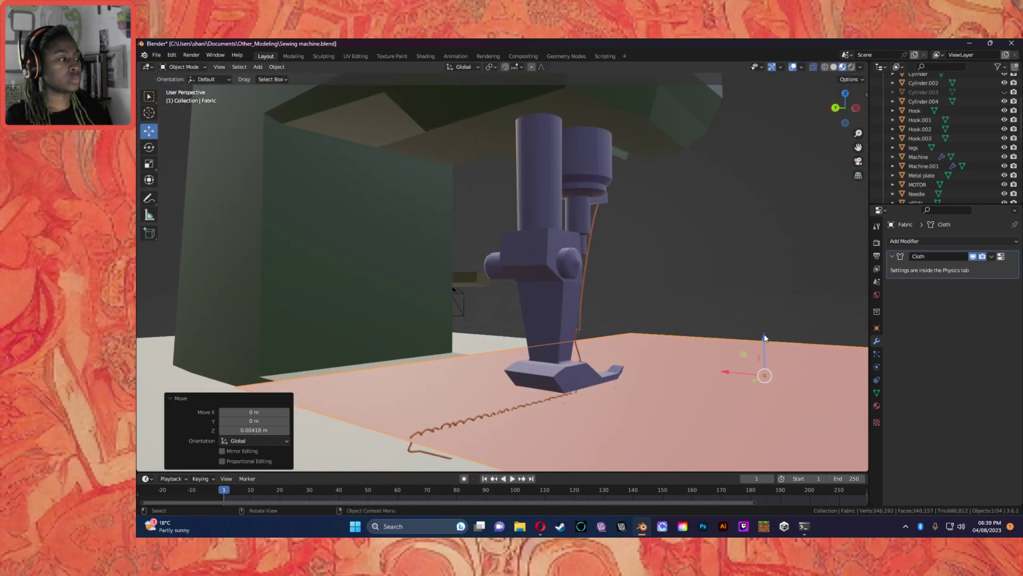
left_click_drag(764, 333, 763, 332)
middle_click_drag(683, 357, 572, 362)
left_click(335, 239)
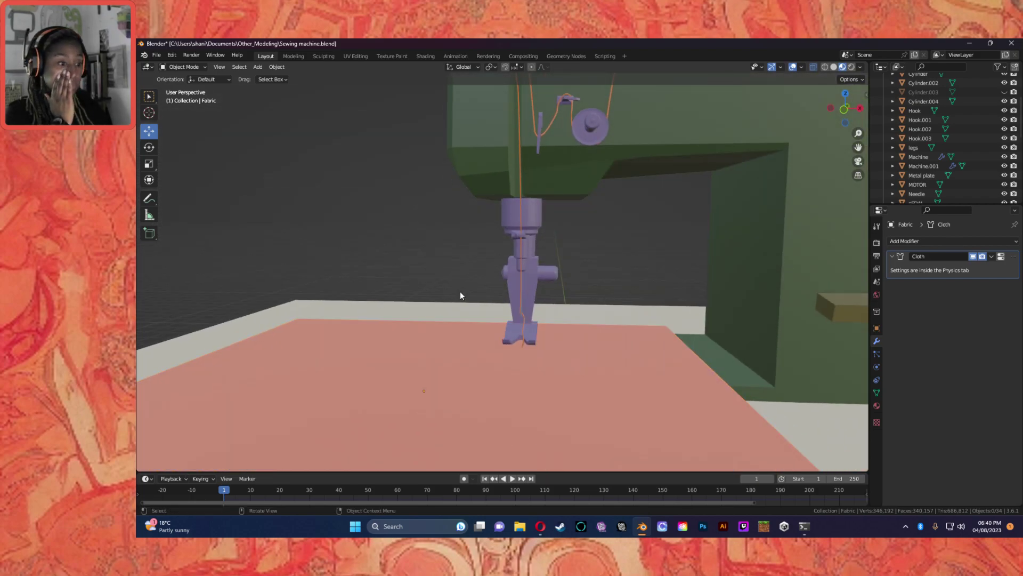
Step: Inspect the whole sewing machine, the fabric's placement and the thread's route from the spools over the machine head
scroll(480, 297, "down", 4)
scroll(479, 293, "down", 2)
left_click(447, 311)
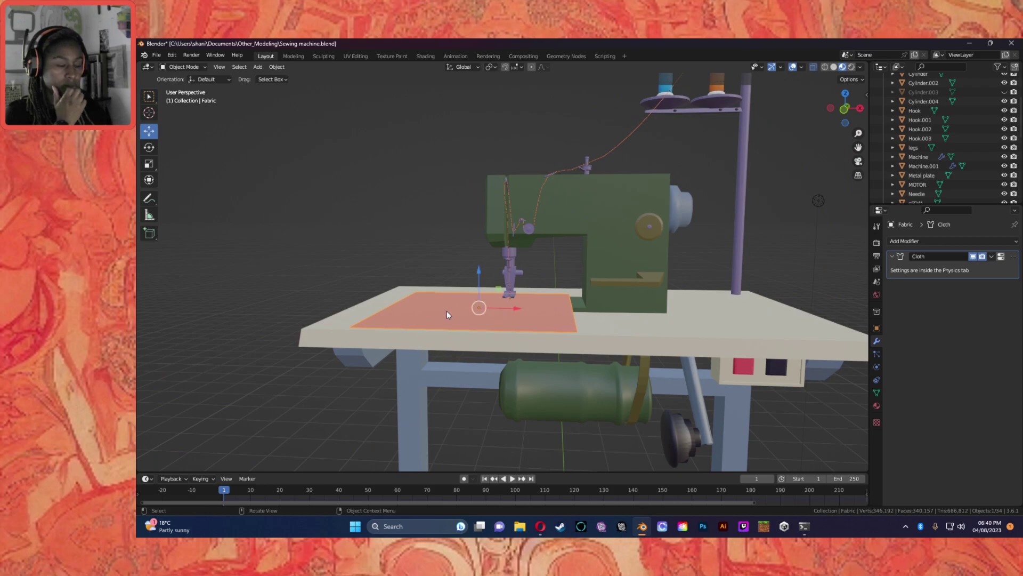
middle_click_drag(625, 328, 641, 251)
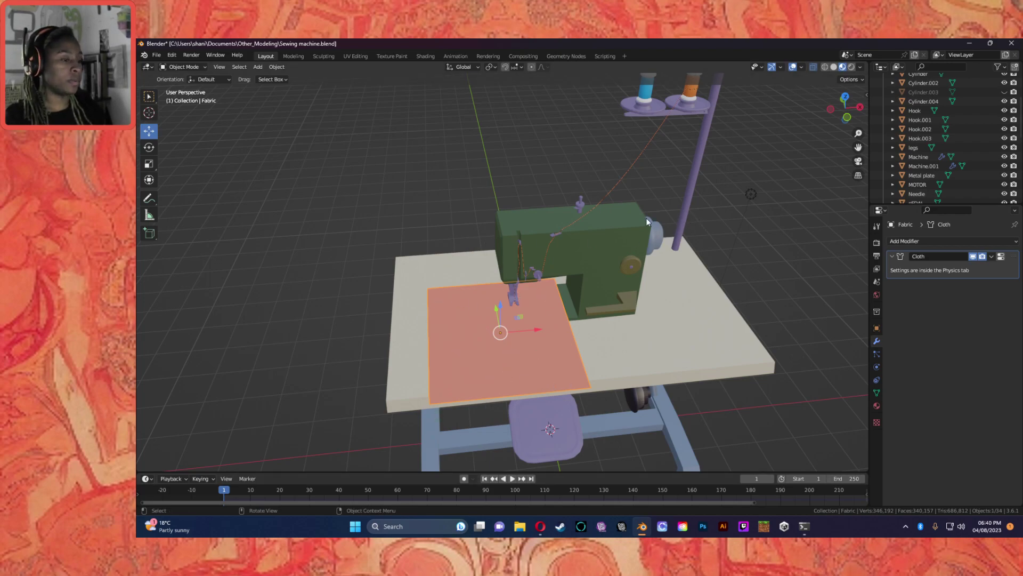
scroll(694, 218, "down", 3)
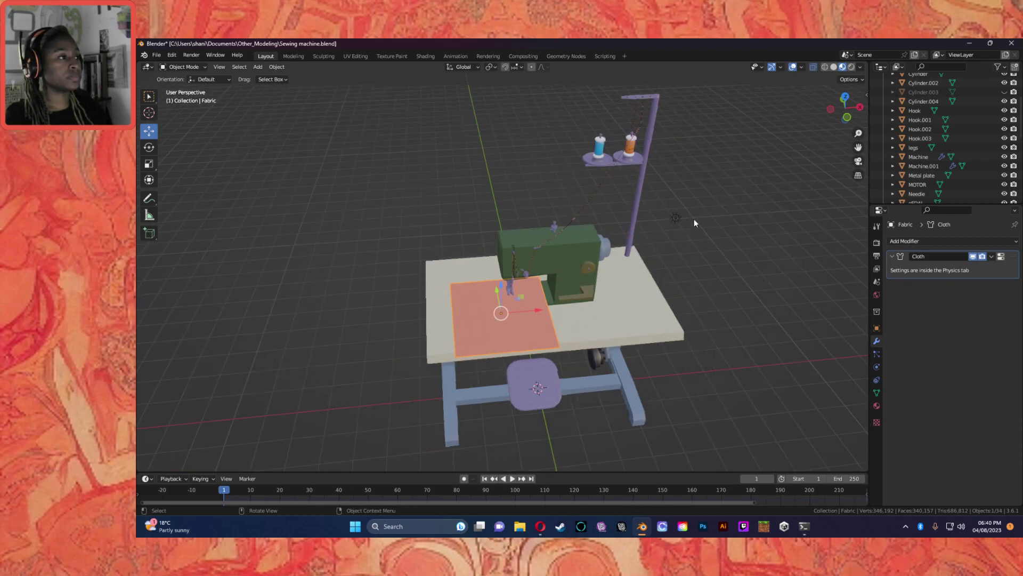
middle_click_drag(636, 218, 563, 260)
left_click(530, 284)
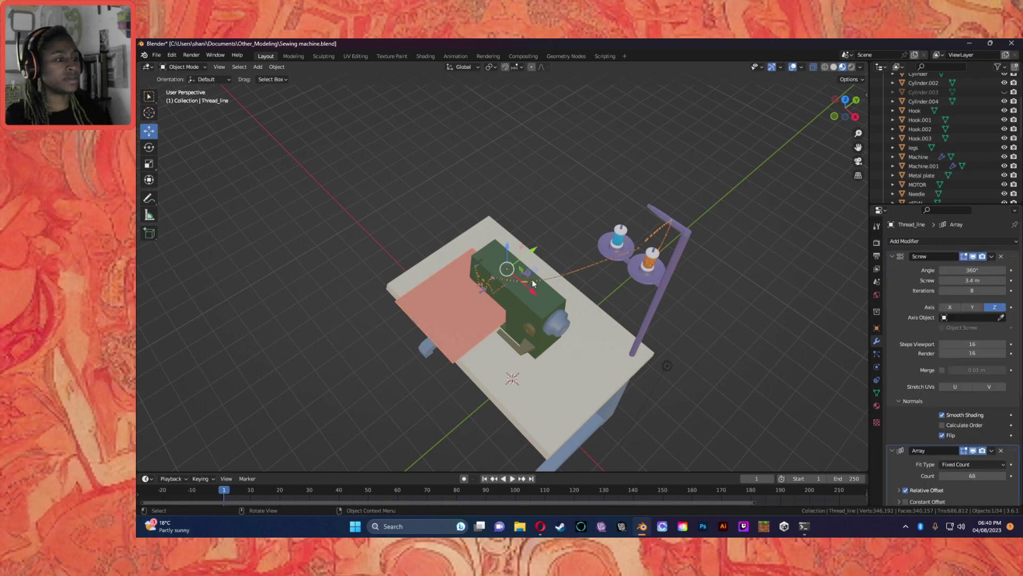
scroll(581, 287, "up", 10)
middle_click_drag(656, 252, 681, 180)
scroll(708, 244, "down", 6)
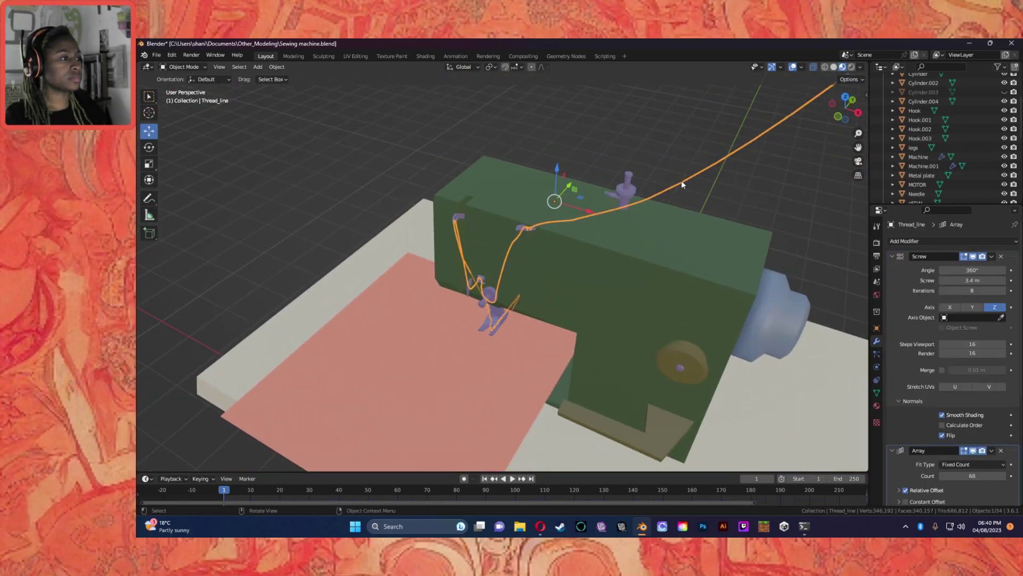
Step: Open the Thread_BezierCurve object in Edit Mode and save the file
left_click(195, 68)
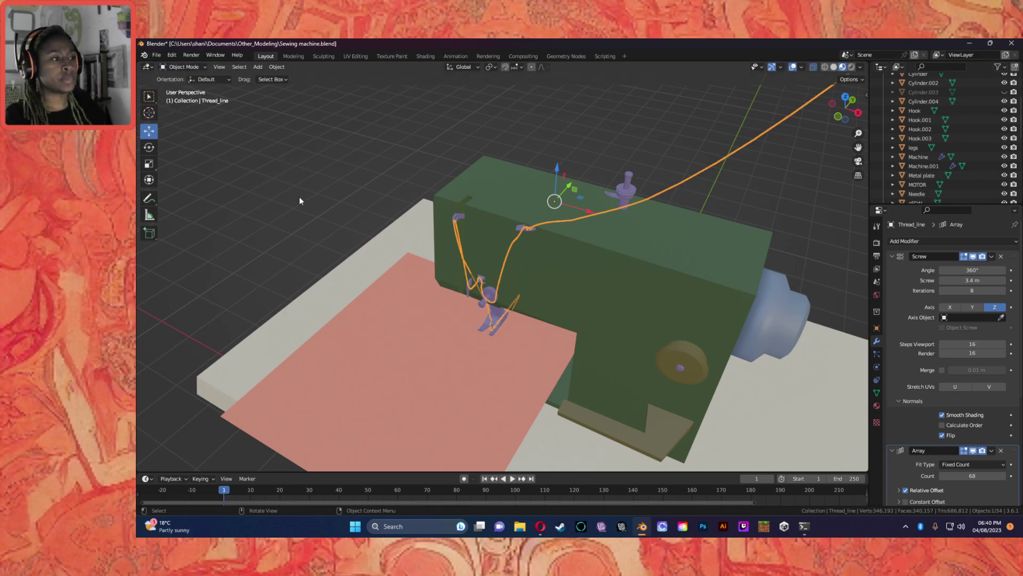
scroll(939, 156, "up", 4)
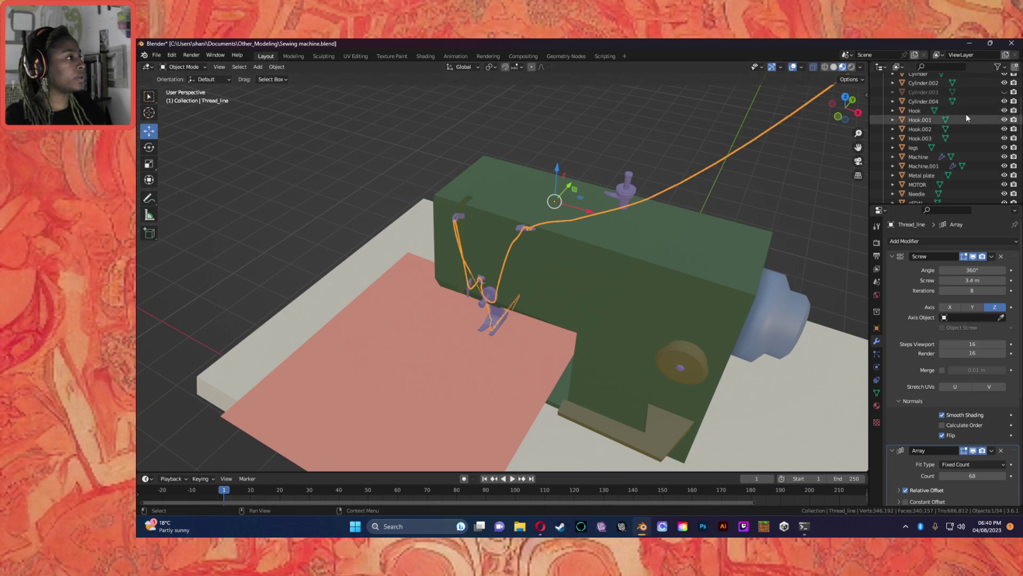
scroll(939, 156, "down", 8)
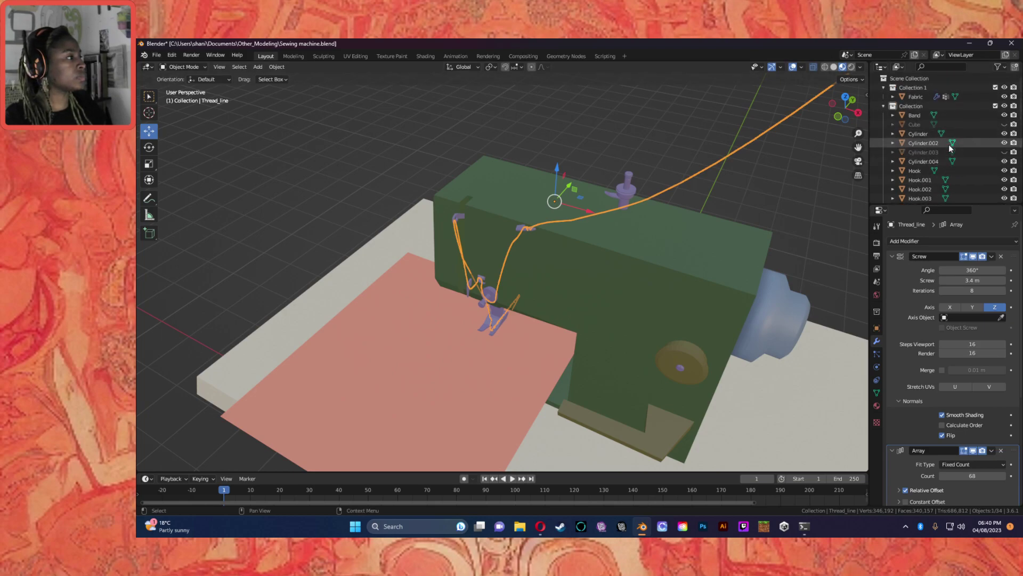
scroll(918, 131, "down", 2)
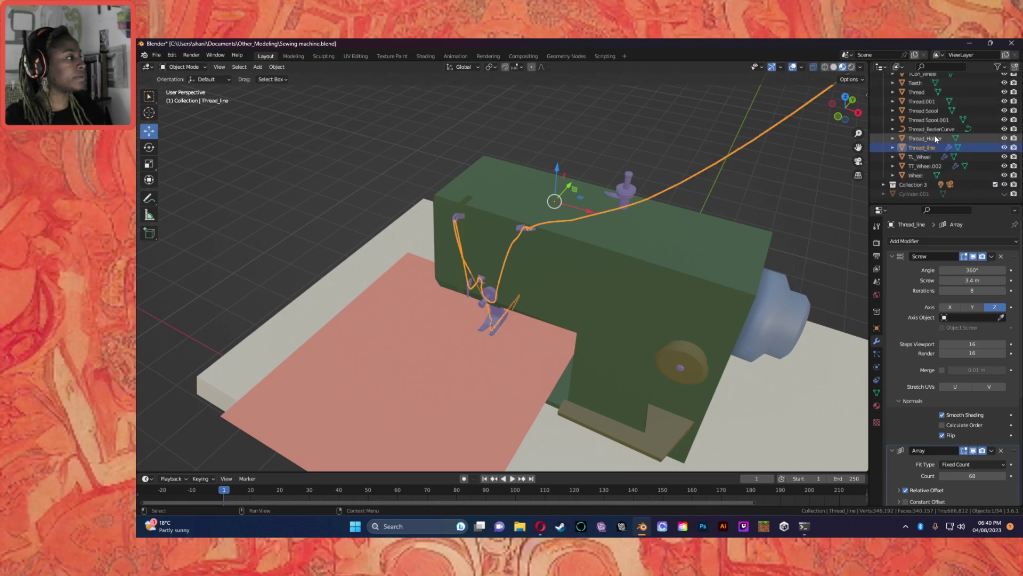
scroll(943, 136, "down", 2)
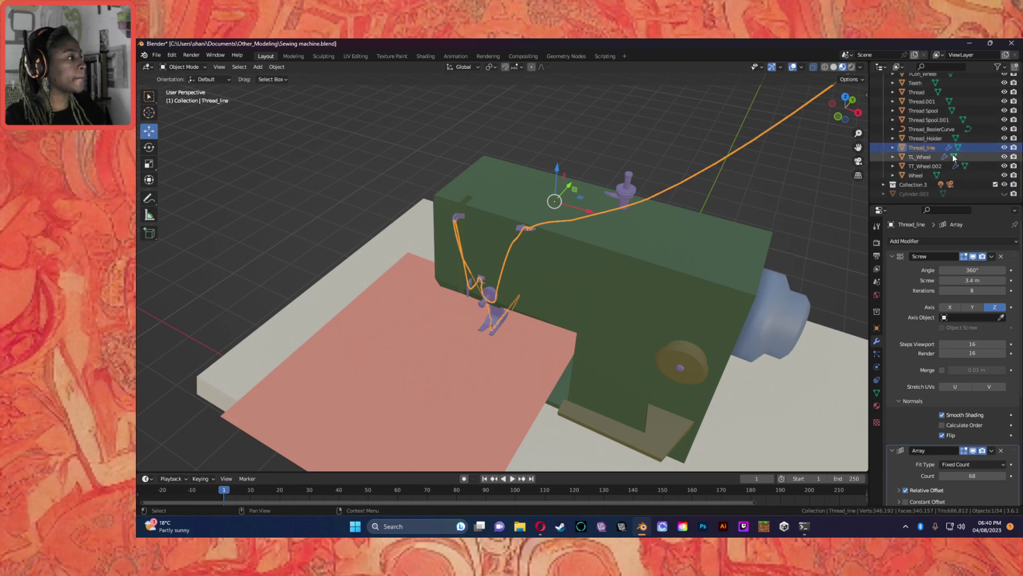
left_click(929, 129)
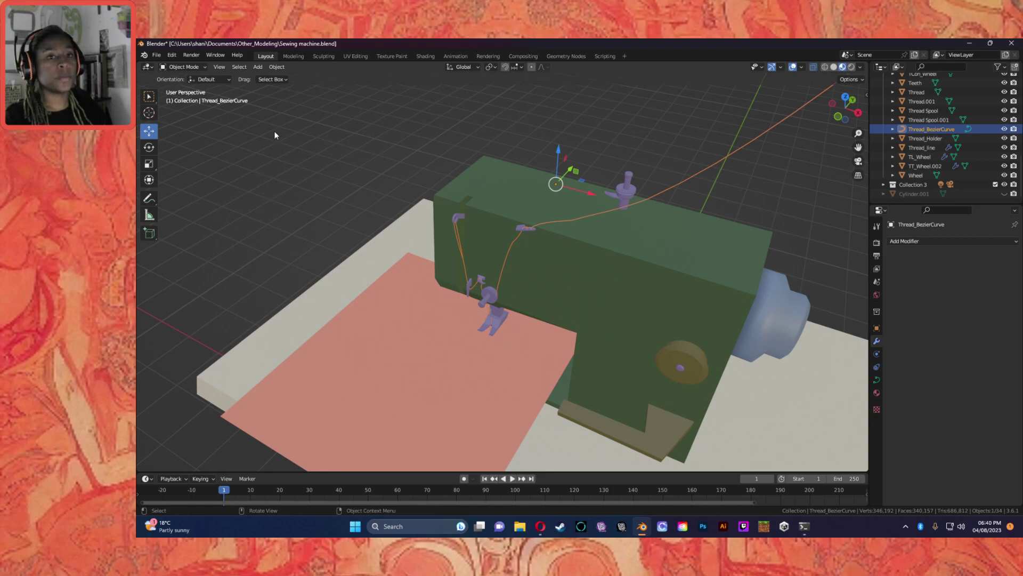
left_click(184, 67)
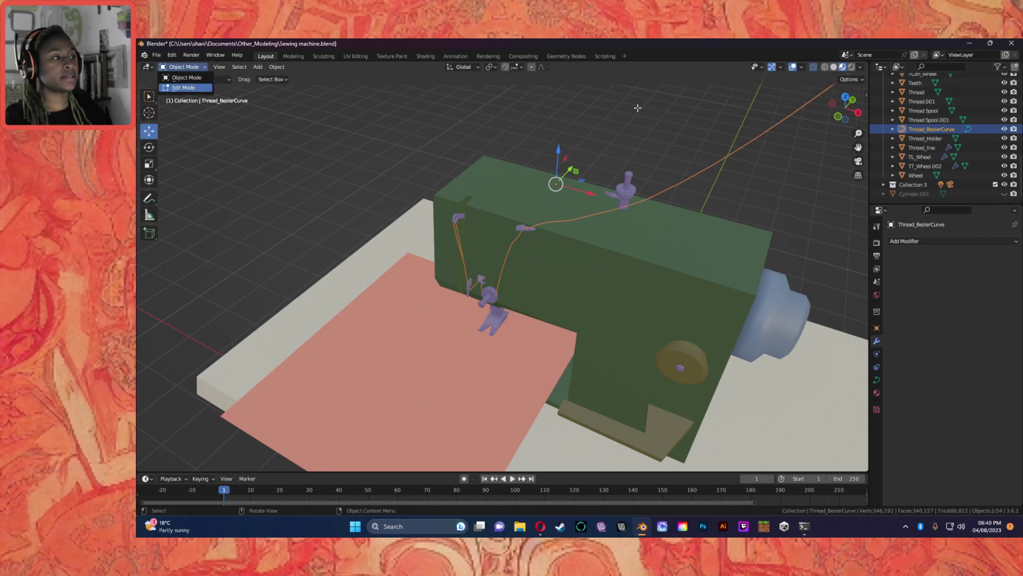
scroll(751, 211, "up", 2)
scroll(744, 214, "down", 5)
key("ctrl+s")
Step: Move the thread curve's control points about 0.364 m in X, 0.494 m in Y and 0.122 m in Z at the machine-top guide post
middle_click_drag(735, 212, 672, 219)
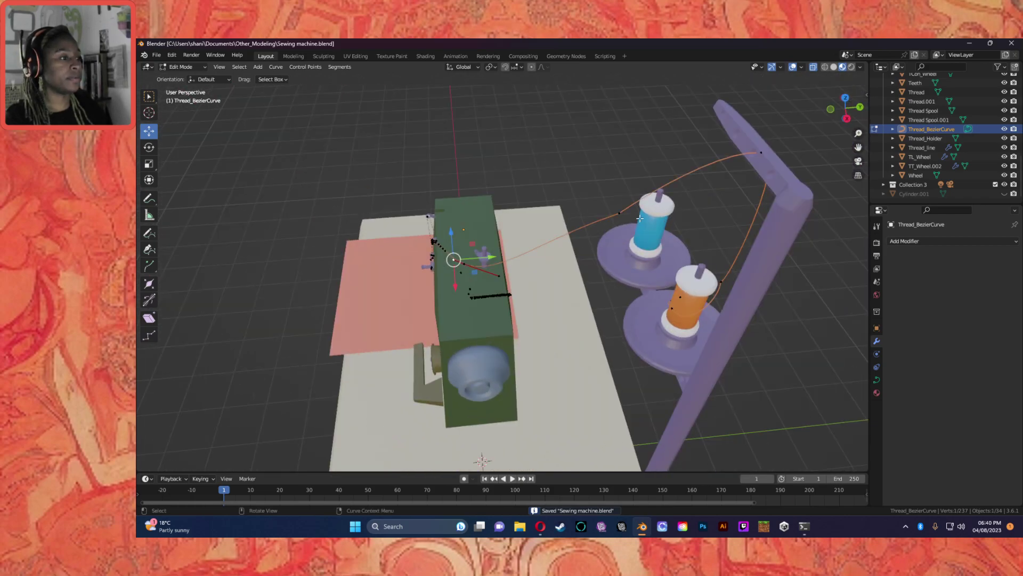
left_click(618, 215)
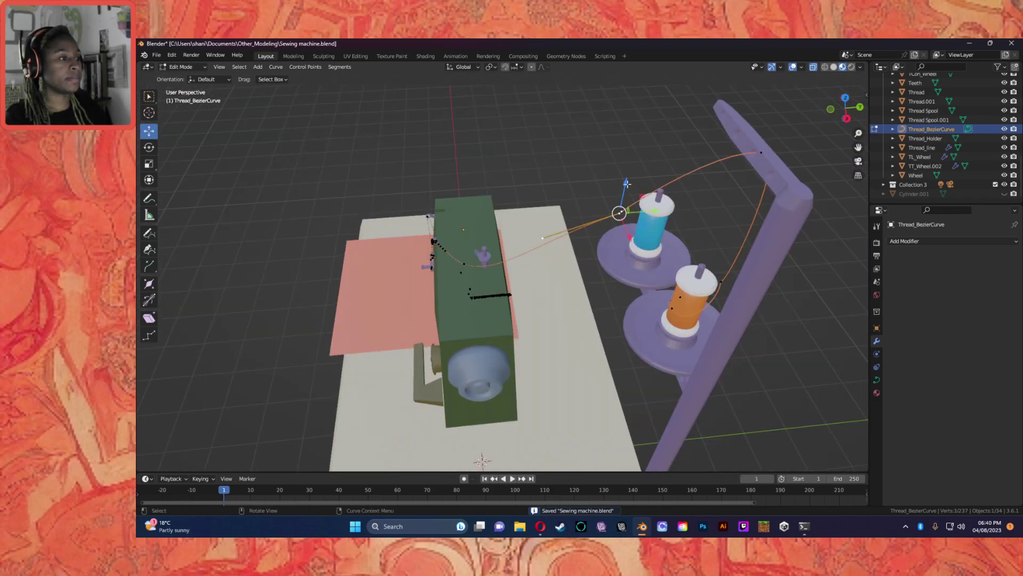
scroll(484, 283, "up", 7)
middle_click_drag(464, 276, 614, 256)
scroll(514, 285, "down", 5)
middle_click_drag(367, 223, 509, 203)
left_click_drag(493, 201, 771, 143)
middle_click_drag(693, 204, 842, 127)
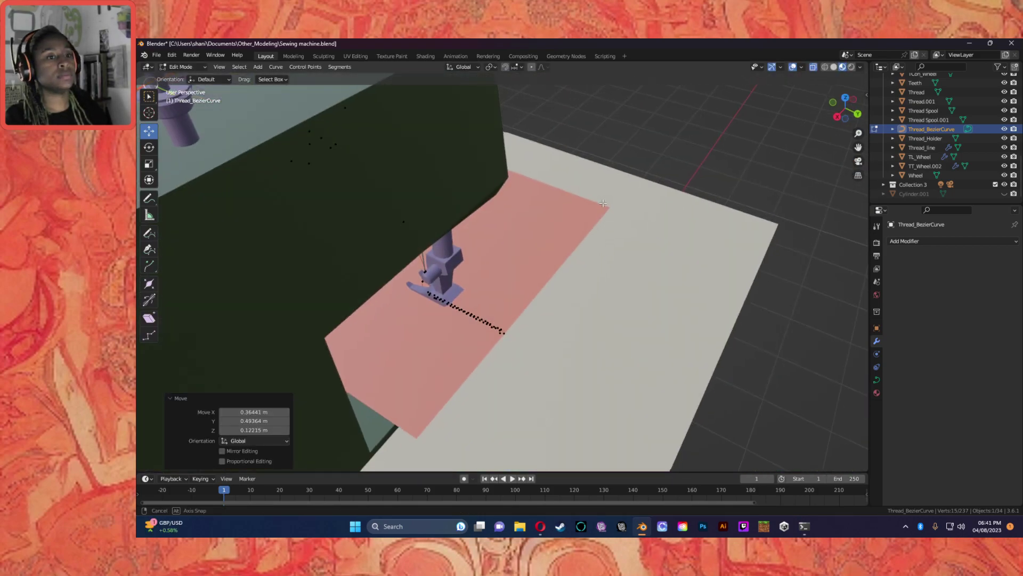
left_click(858, 115)
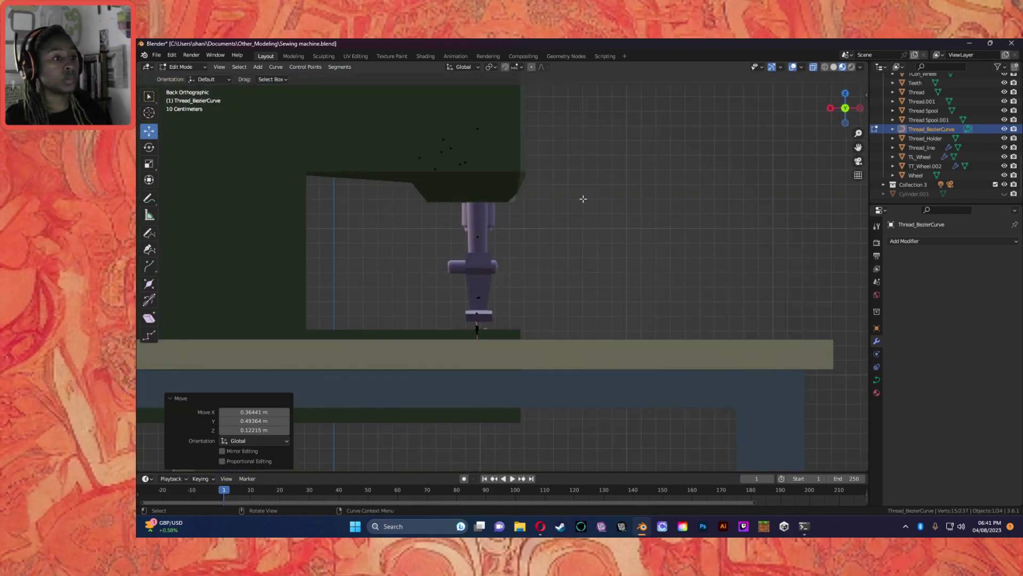
middle_click_drag(591, 208, 447, 111, "shift")
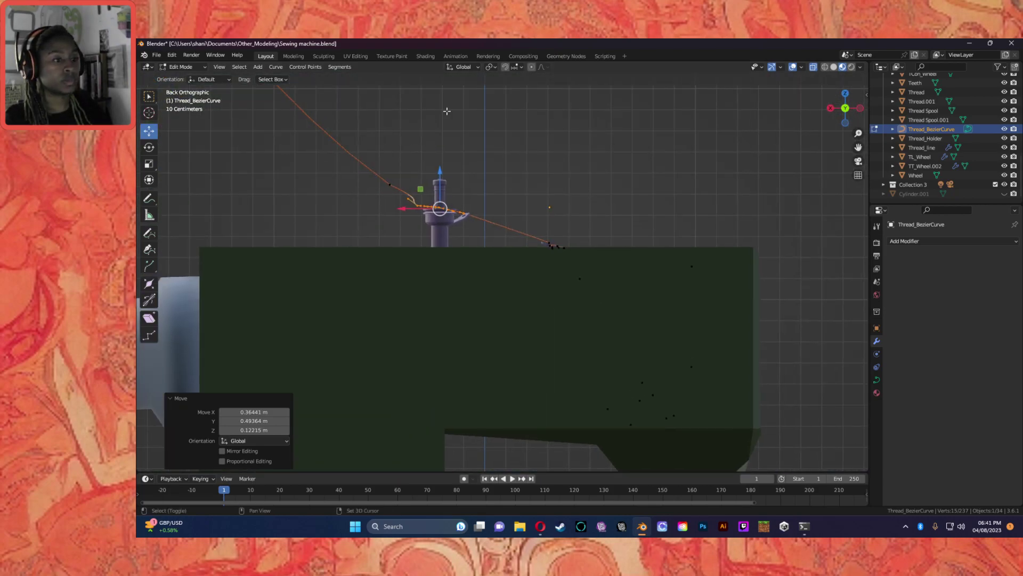
Step: Lower the selected thread control points about 0.013 m along Z at the guide post's disc
scroll(451, 205, "up", 10)
scroll(560, 420, "down", 4)
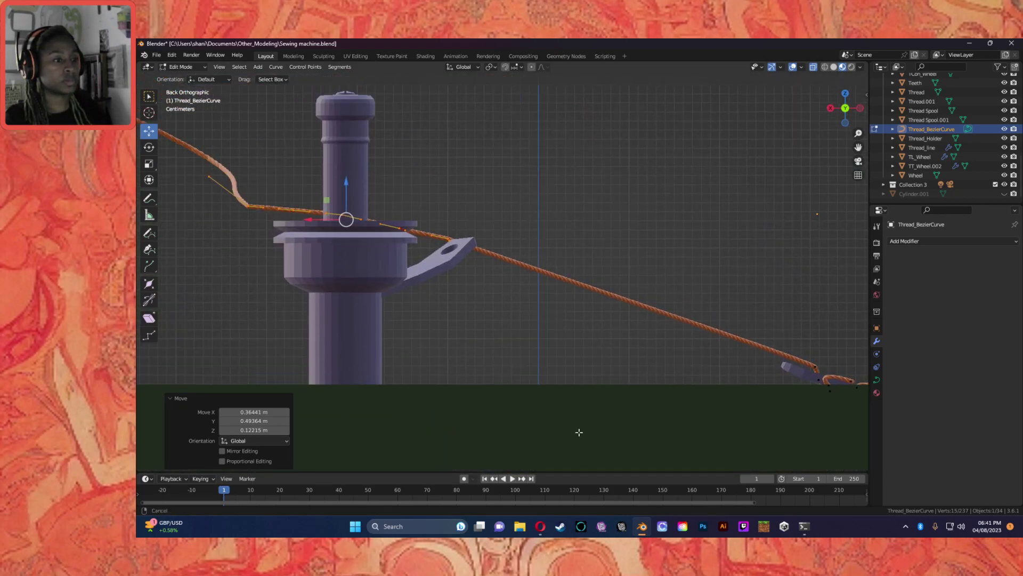
left_click_drag(395, 210, 401, 228)
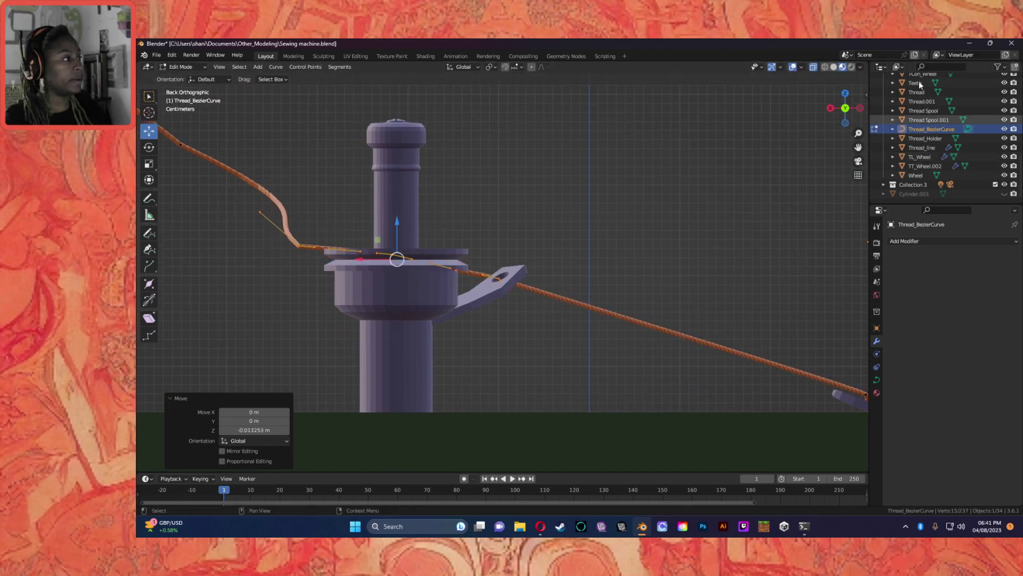
Step: From the left view, shift the selected thread points about 0.049 m along negative Y and raise them about 0.010 m along Z
left_click(861, 109)
middle_click_drag(710, 242, 598, 260, "shift")
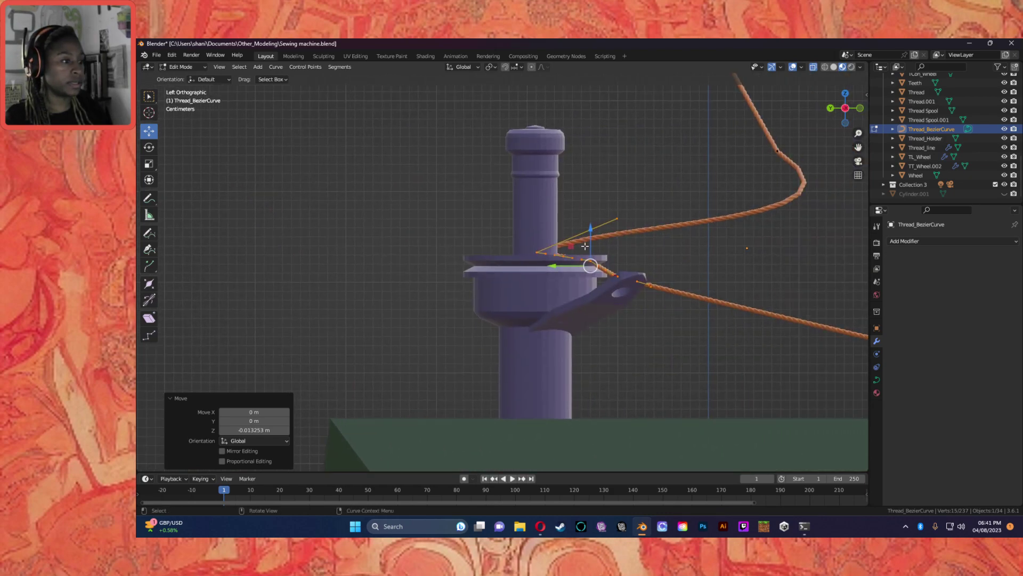
left_click_drag(555, 266, 505, 265)
left_click_drag(531, 228, 531, 242)
left_click_drag(495, 275, 576, 277)
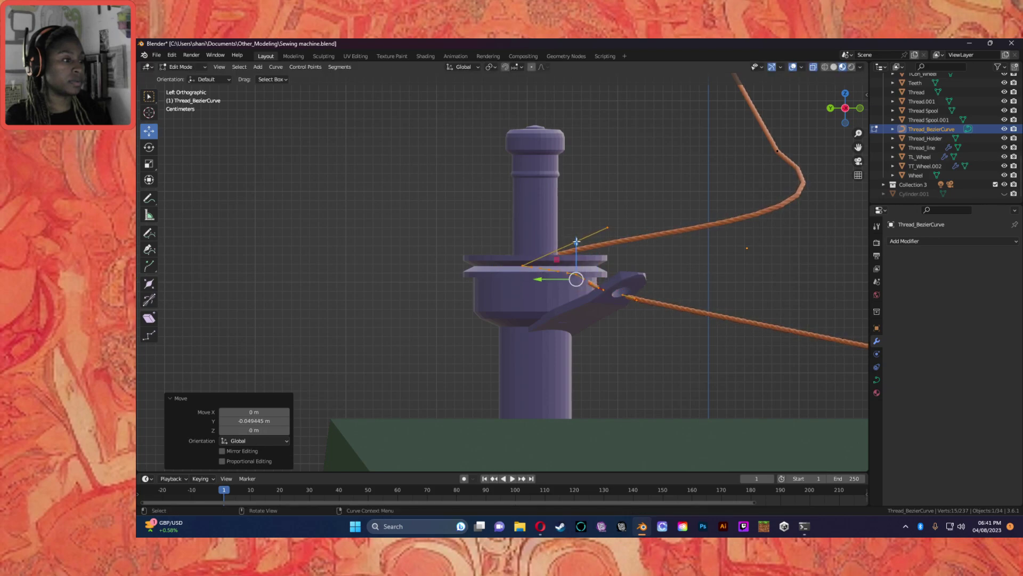
left_click_drag(577, 241, 577, 232)
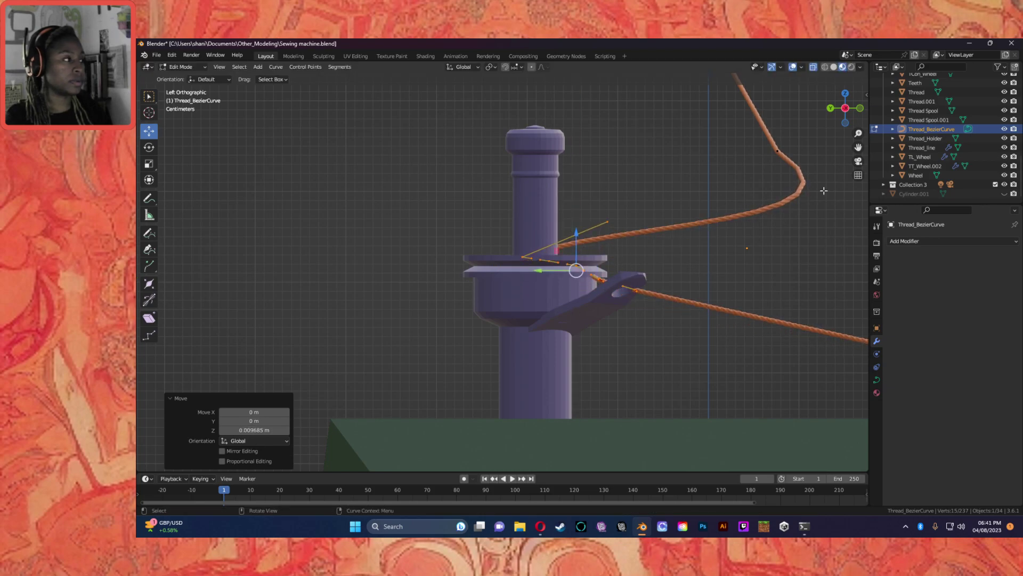
Step: From the right view, shift the selected thread points about 0.014 m along negative Y, and fine-tune their position at the guide post
left_click(846, 109)
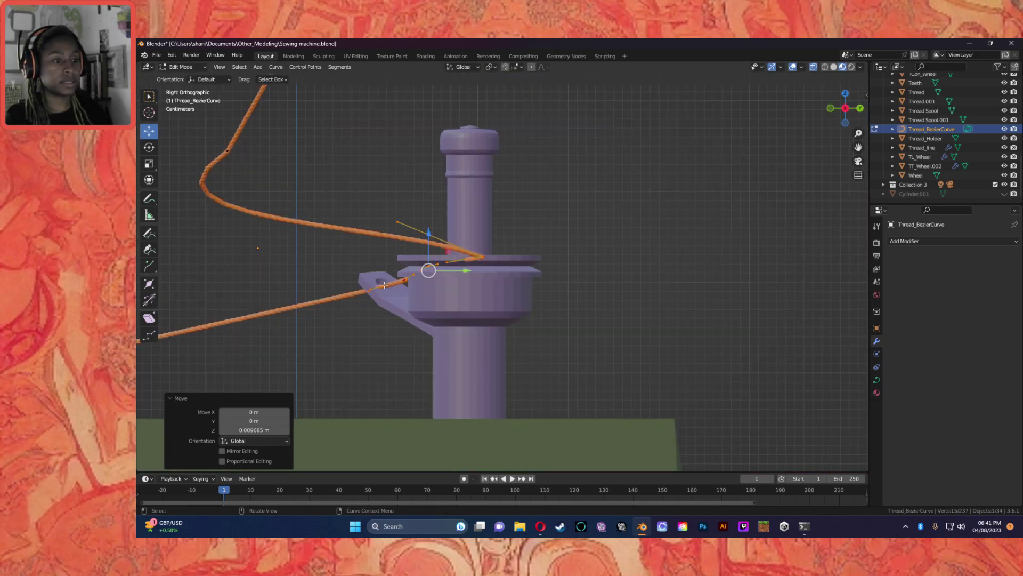
left_click_drag(464, 270, 452, 270)
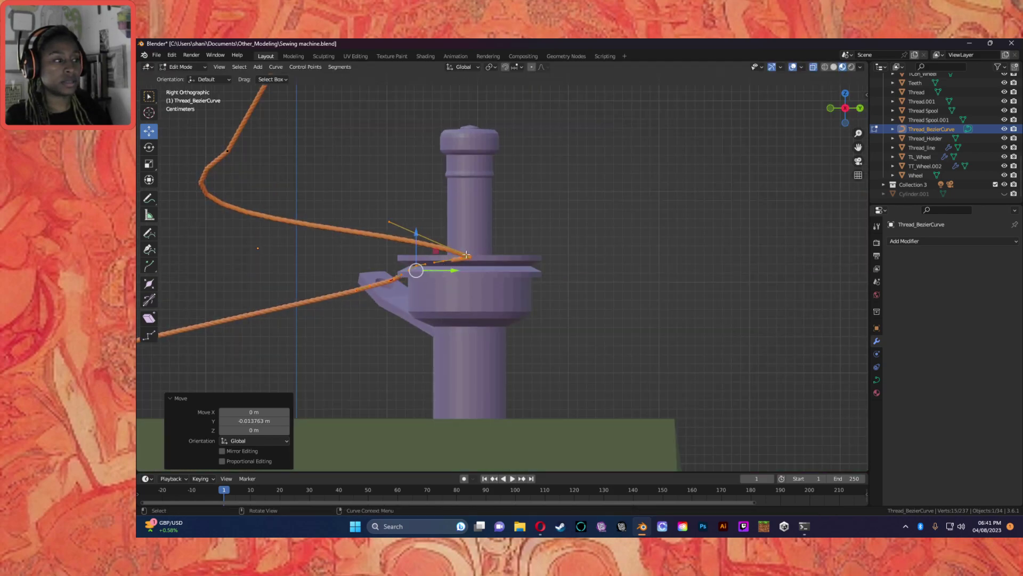
left_click(845, 110)
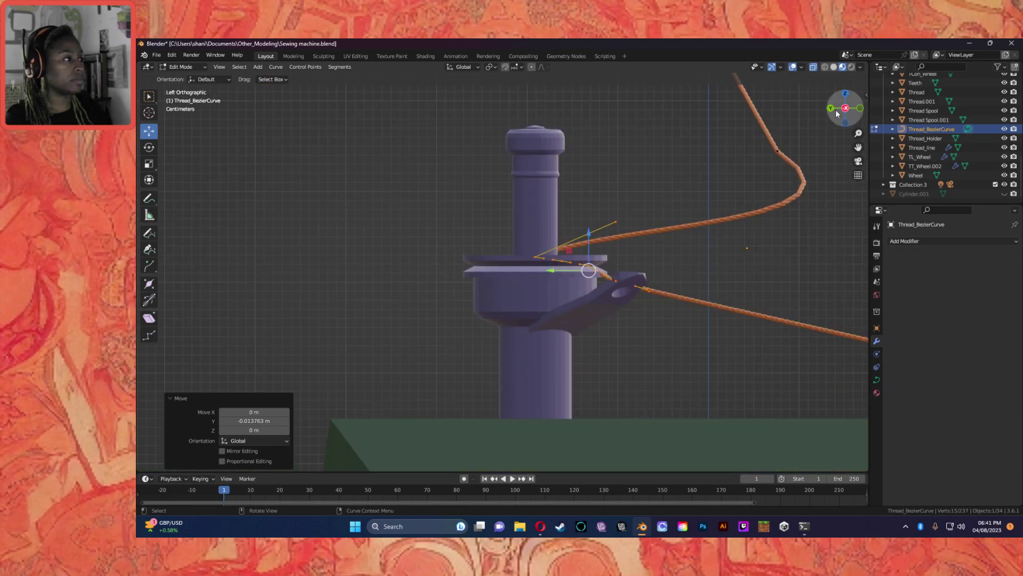
left_click(832, 109)
middle_click_drag(529, 288, 436, 207)
mouse_move(435, 234)
left_mouse_down()
mouse_move(425, 252)
mouse_move(436, 240)
left_mouse_up()
Step: Raise the control point at the guide arm slightly and adjust its handles, lowering the outer handle about 0.020 m along Z
left_click(560, 271)
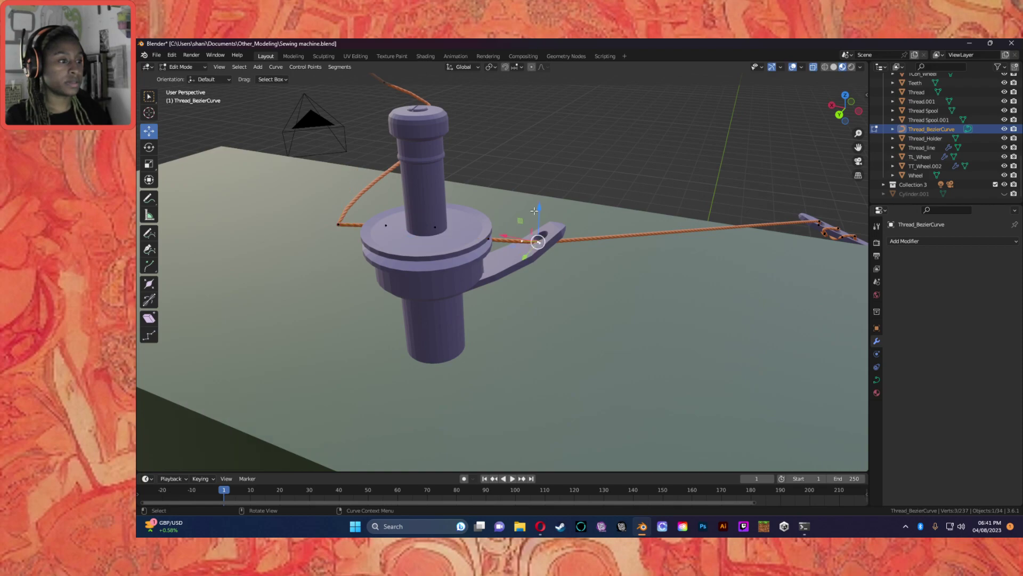
left_click_drag(540, 204, 539, 198)
left_click(522, 238)
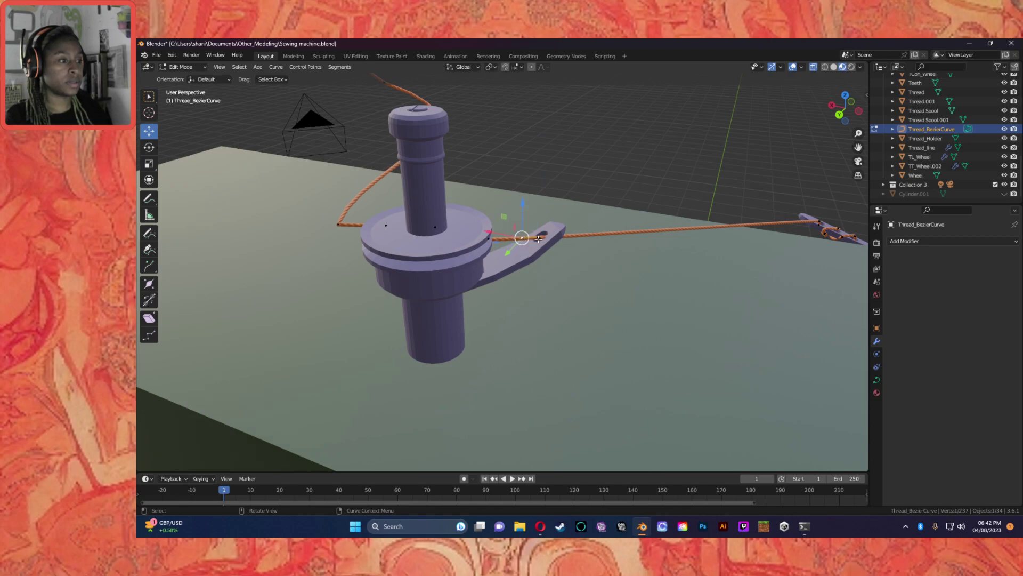
left_click_drag(512, 232, 527, 233)
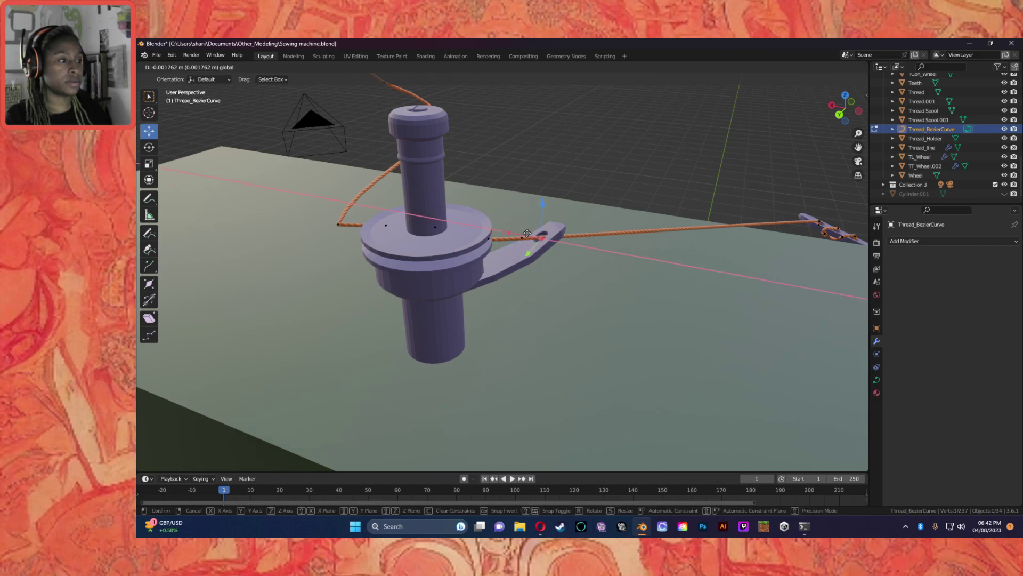
left_click(542, 237)
middle_click_drag(542, 237, 460, 337)
left_click_drag(462, 302, 467, 323)
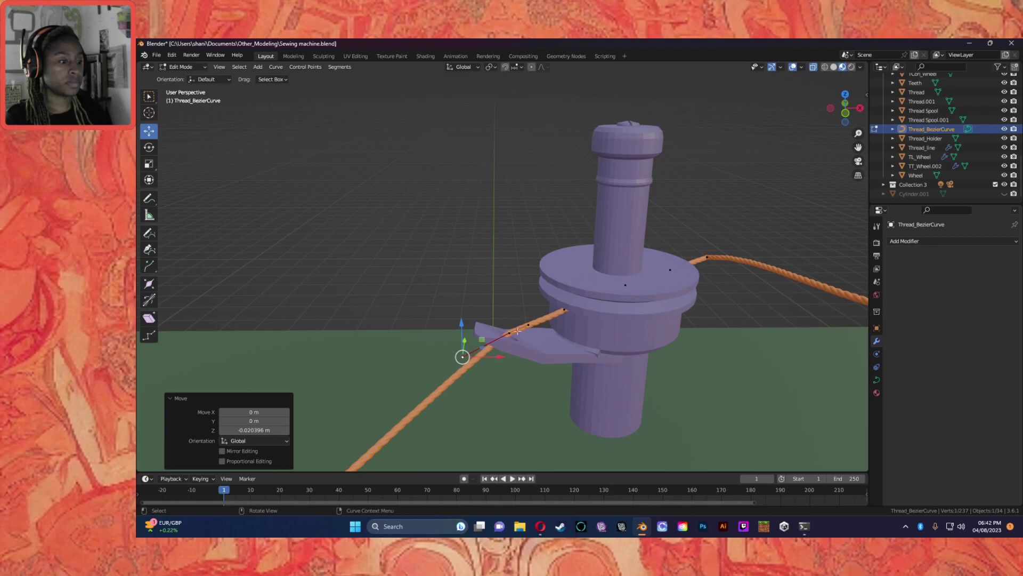
Step: Fine-tune the thread's position in the guide arm's hole, and save the file
left_click(510, 332)
left_click_drag(540, 331, 532, 334)
left_click_drag(499, 296, 499, 298)
middle_click_drag(500, 299, 543, 297)
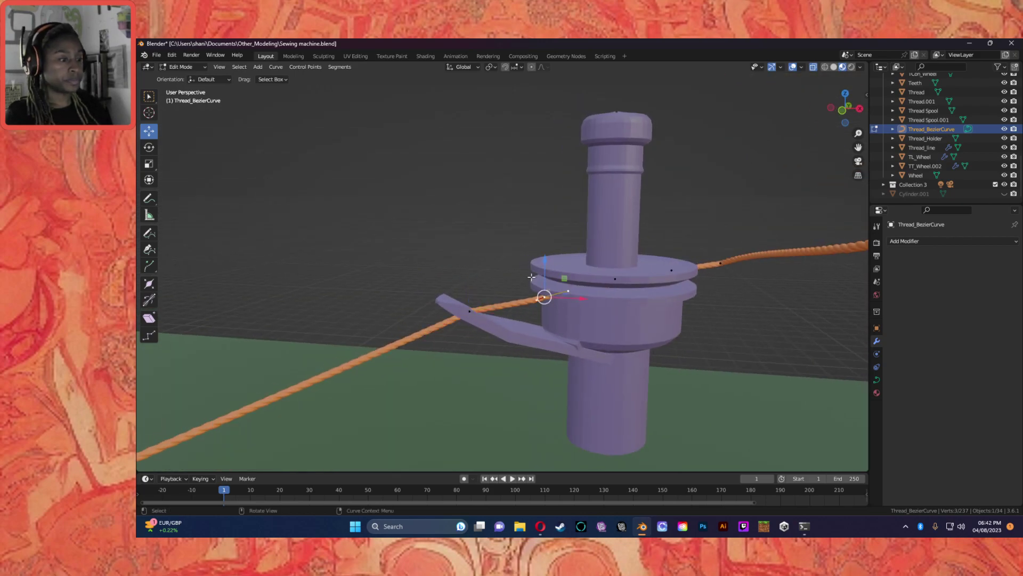
key("ctrl+s")
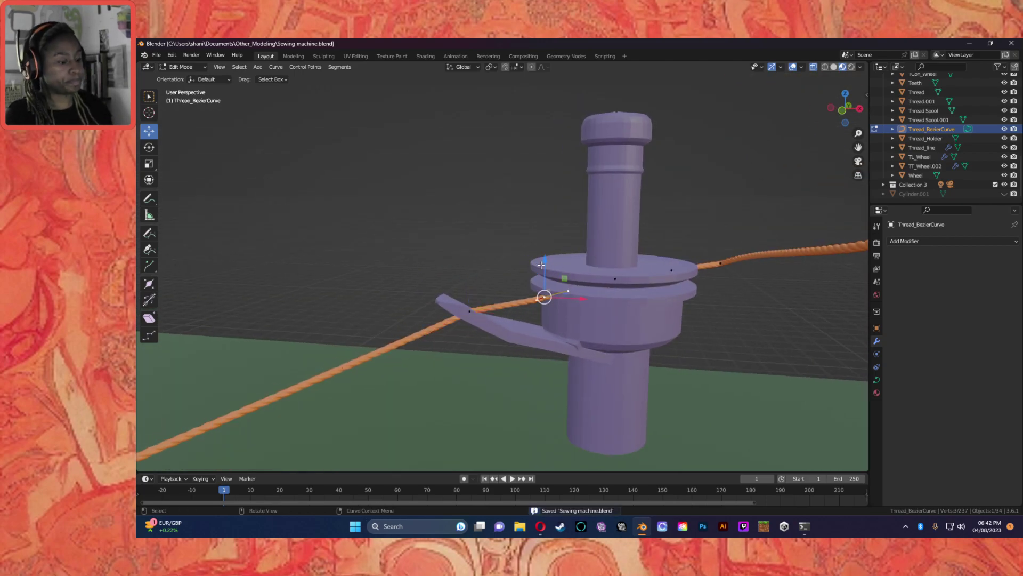
Step: Raise the control point beside the disc about 0.019 m along Z, and move it along Y toward the disc's groove
left_click_drag(544, 258, 553, 236)
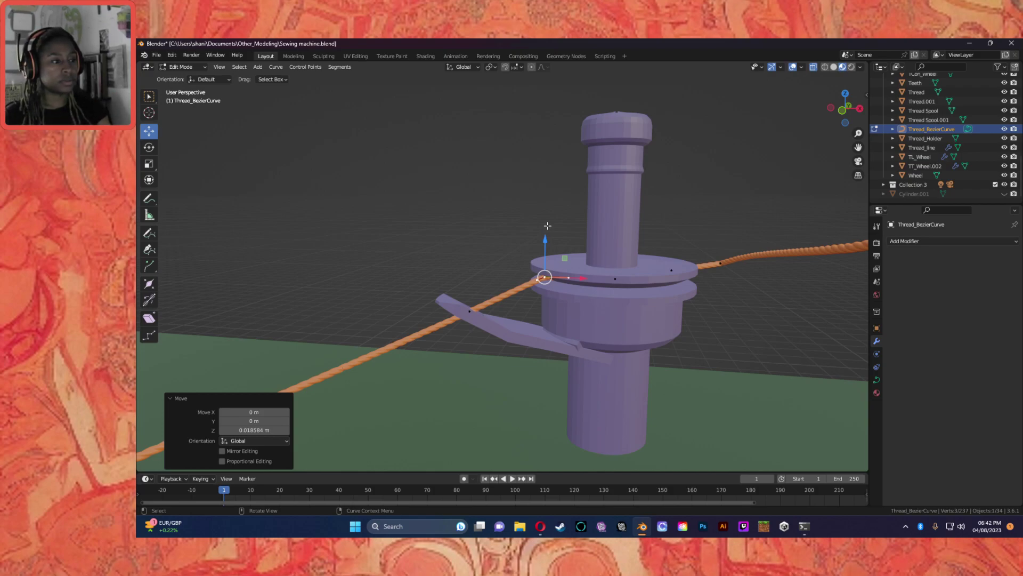
middle_click_drag(483, 339, 613, 292)
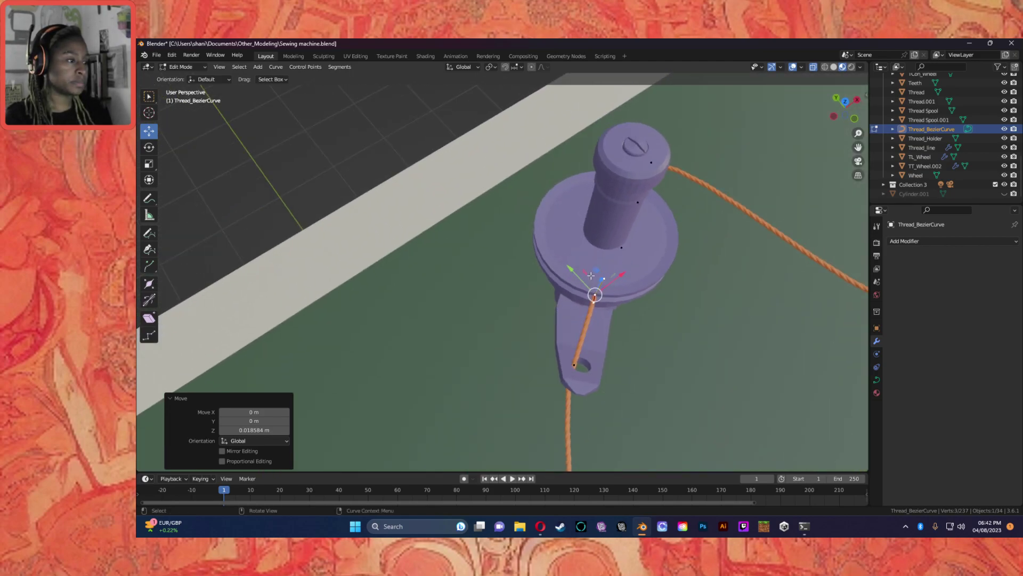
scroll(608, 275, "down", 4)
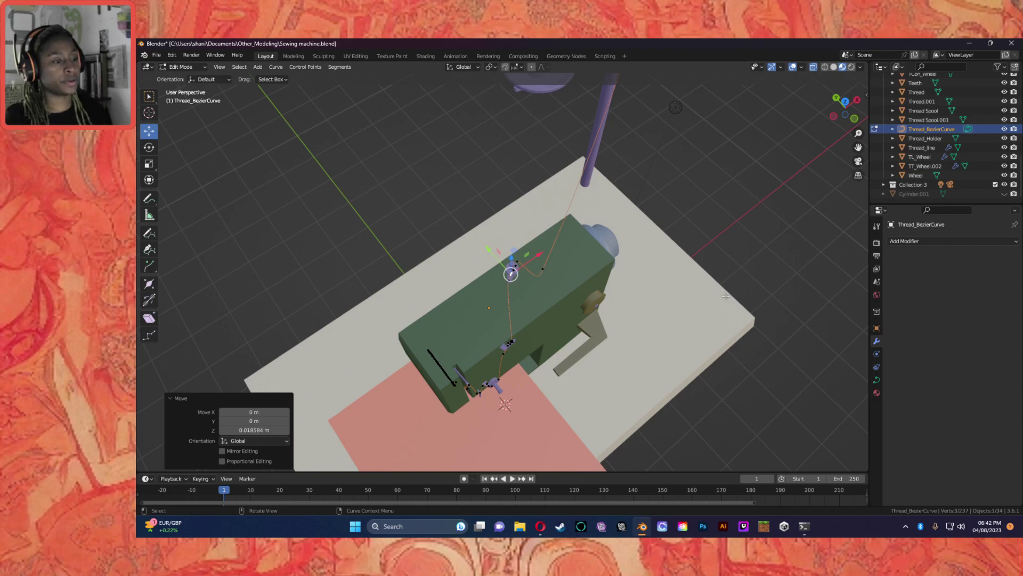
scroll(726, 296, "up", 13)
middle_click_drag(642, 264, 617, 260)
key("g")
key("y")
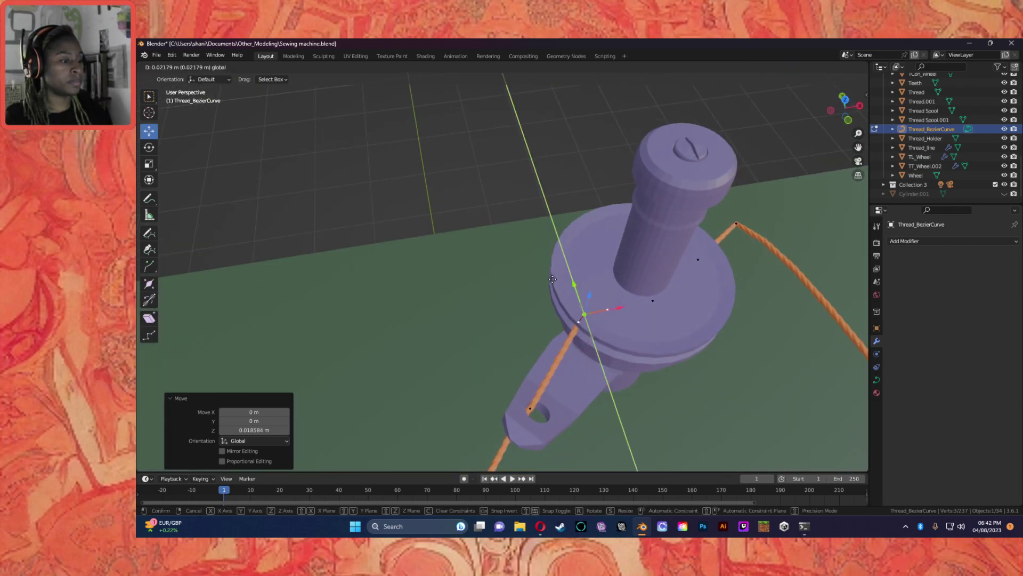
left_click(516, 233)
middle_click_drag(516, 232, 427, 254)
left_click_drag(431, 256, 421, 261)
Step: Move the control point inside the post out to the disc's groove, about 0.078 m along Y and 0.057 m along X
middle_click_drag(525, 265, 340, 258)
left_click(356, 268)
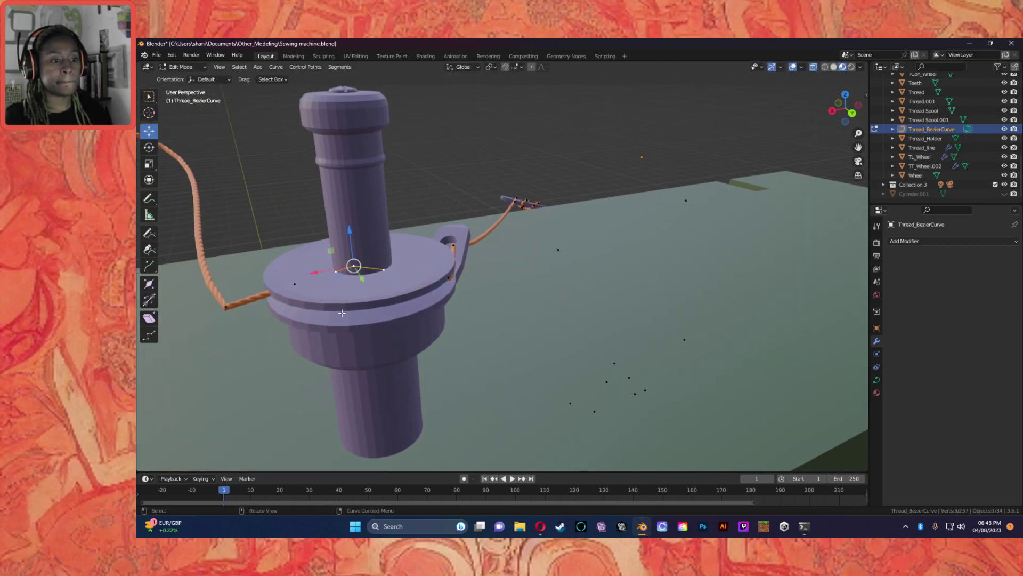
left_click_drag(360, 280, 364, 339)
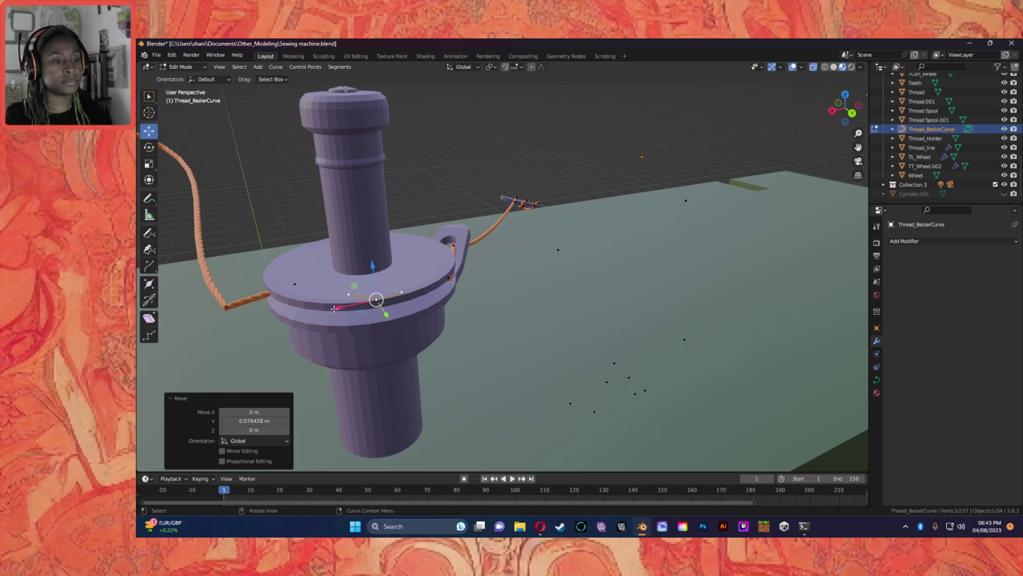
left_click_drag(334, 309, 270, 316)
Step: Move the next two thread control points about 0.087 m and 0.168 m along negative Y to the far side of the post
middle_click_drag(394, 332, 465, 319)
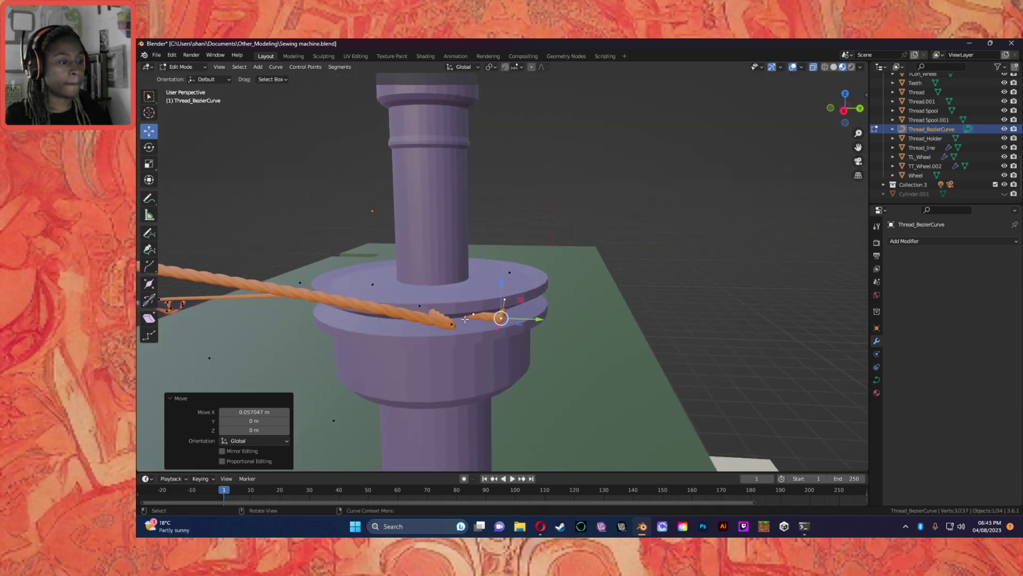
left_click(423, 307)
left_click_drag(454, 308, 312, 313)
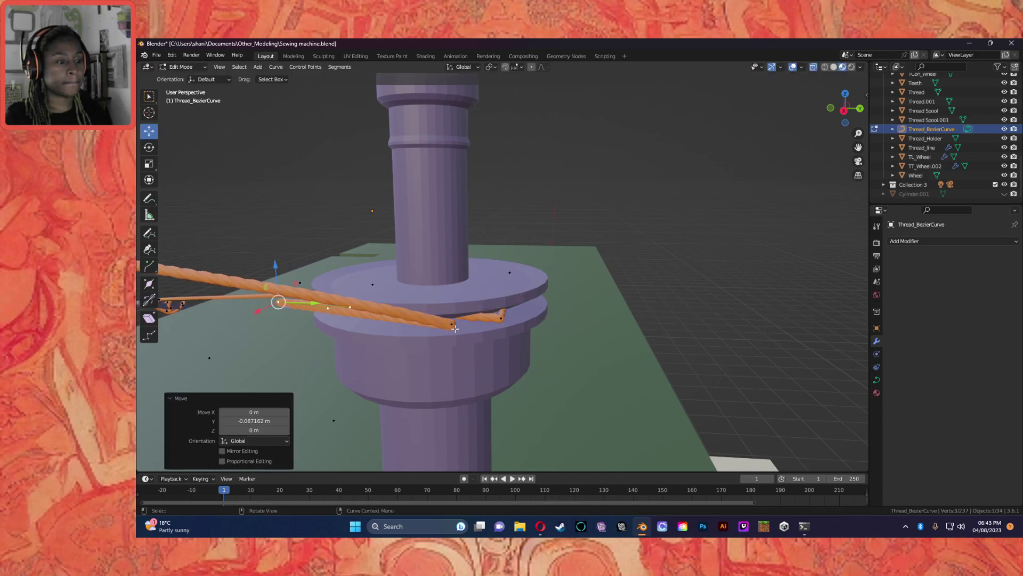
left_click(453, 327)
left_click_drag(494, 326, 170, 316)
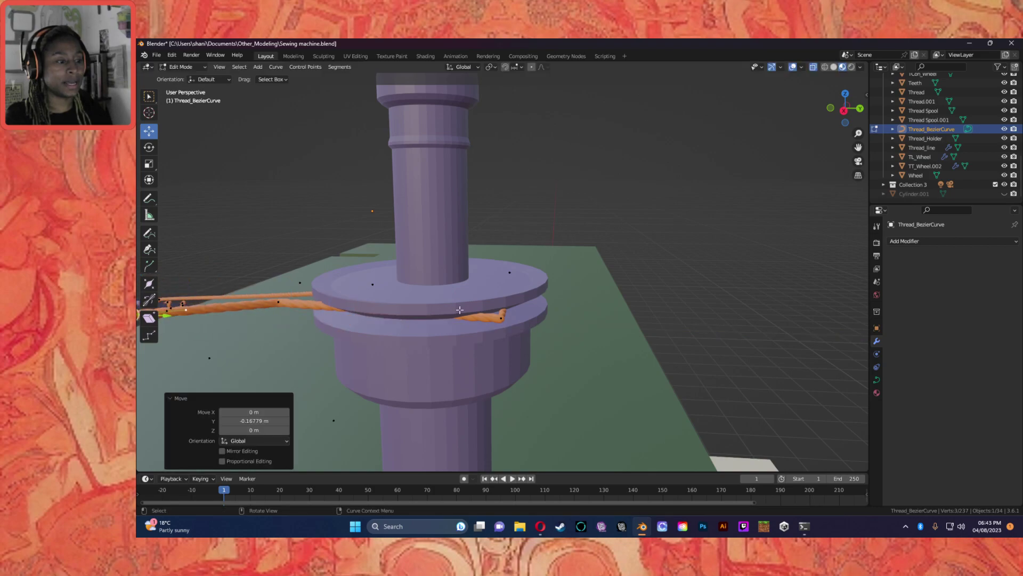
Step: Pull the control point at the disc's rim outward along Y
left_click(503, 318)
left_click_drag(539, 320, 620, 346)
left_click(473, 299)
Step: Pull the inner handle of the control point near the guide arm about 0.061 m along Y to wrap the thread around the disc
middle_click_drag(621, 346, 386, 259)
left_click(438, 261)
left_click(398, 261)
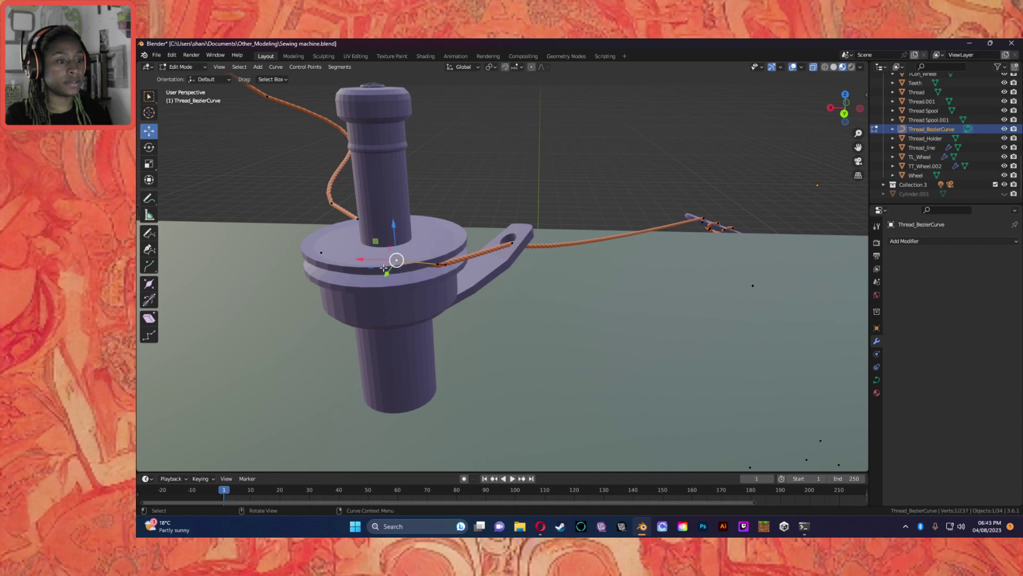
key("g")
key("y")
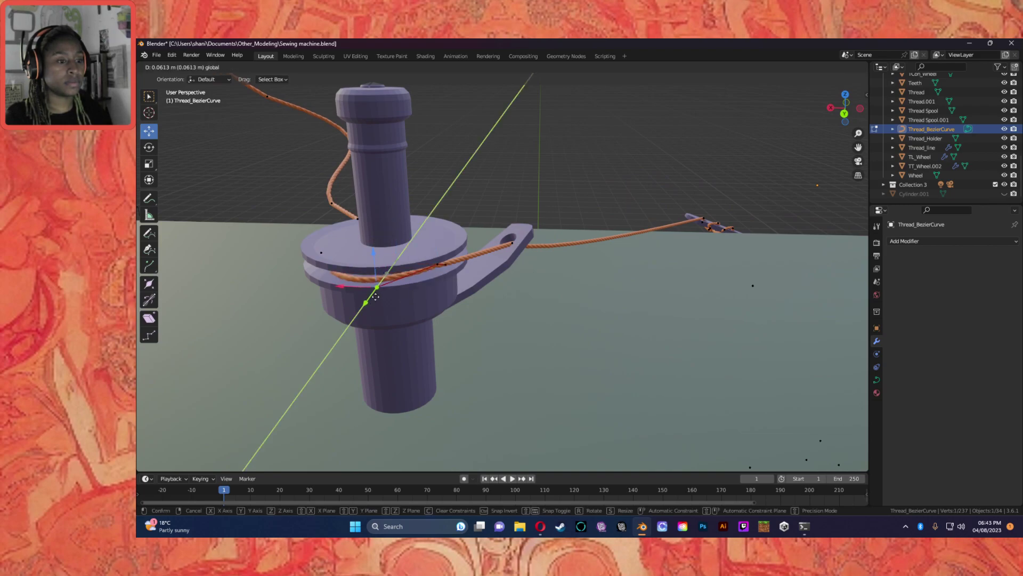
left_click_drag(378, 293, 377, 292)
Step: Adjust the handle of the control point at the disc's front edge to curve the thread along the groove
middle_click_drag(378, 293, 445, 285)
left_click(386, 283)
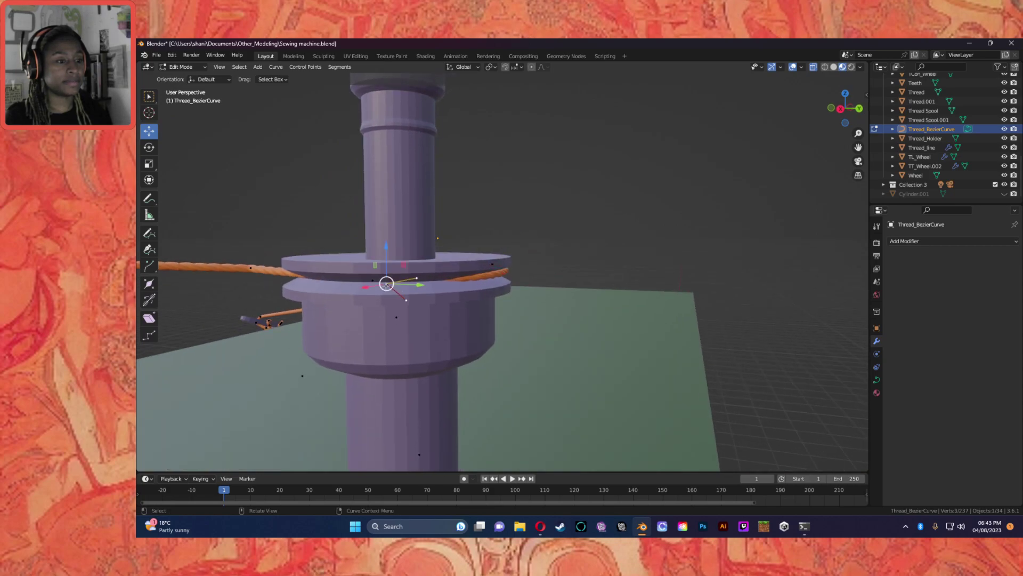
left_click(418, 278)
middle_click_drag(418, 279, 469, 304)
left_click(386, 333)
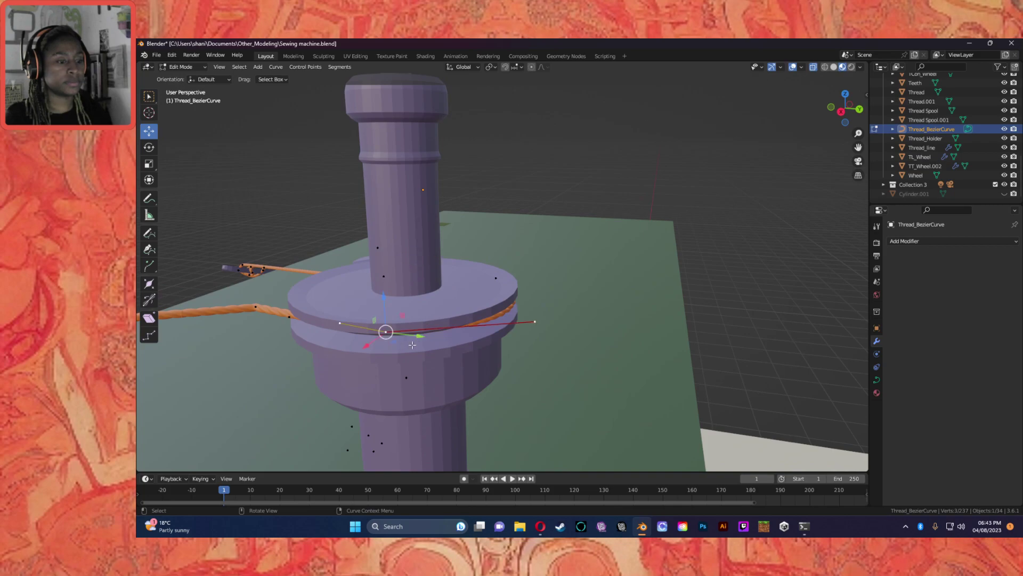
left_click(532, 321)
left_click_drag(527, 333, 554, 340)
Step: Lower the control point beside the guide arm slightly, and move the adjacent curve point about 0.018 m along negative Y
middle_click_drag(554, 340, 451, 264)
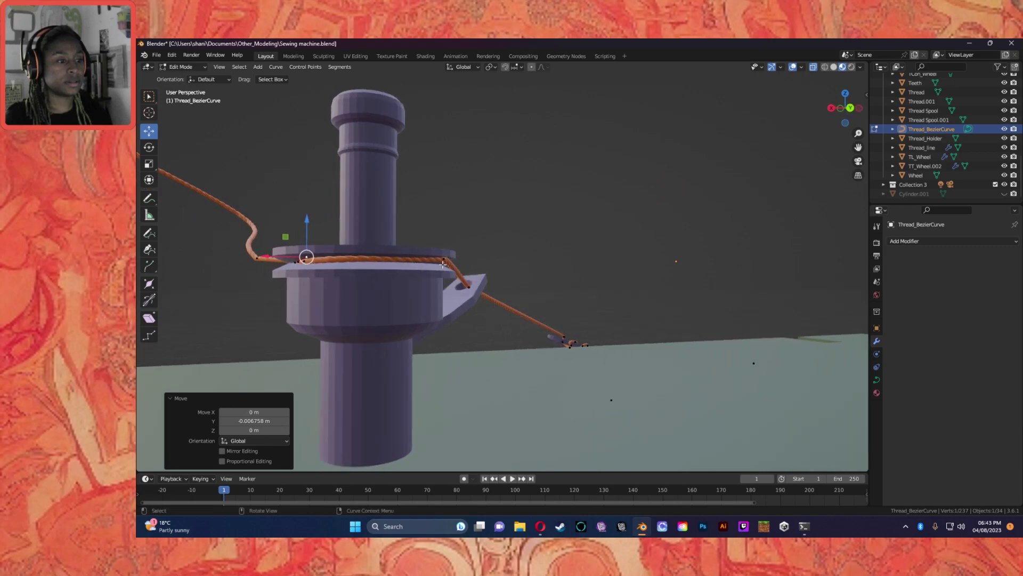
left_click(444, 258)
left_click_drag(442, 224, 444, 233)
middle_click_drag(452, 312, 416, 287)
left_click(450, 265)
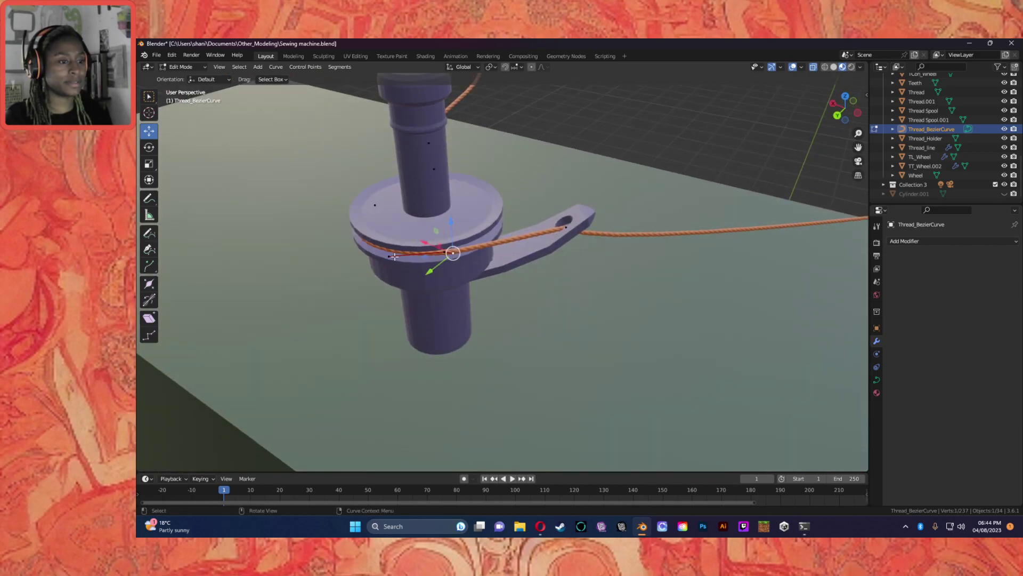
left_click_drag(425, 243, 453, 267)
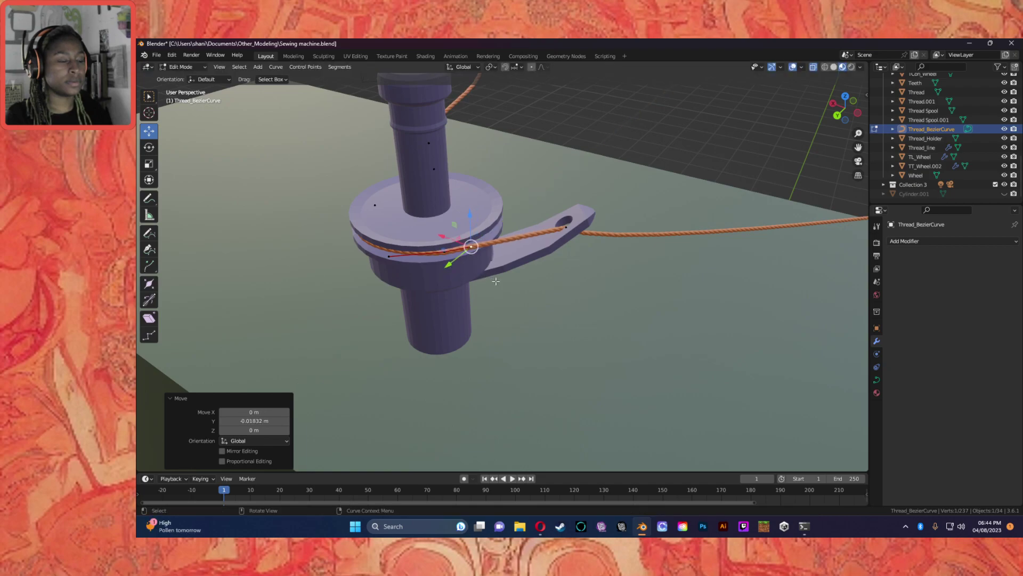
Step: Nudge the thread control point behind the post about 0.005 m along X
left_click(496, 325)
middle_click_drag(495, 325, 320, 328)
left_click(446, 278)
left_click_drag(289, 346, 262, 347)
middle_click_drag(263, 347, 595, 317)
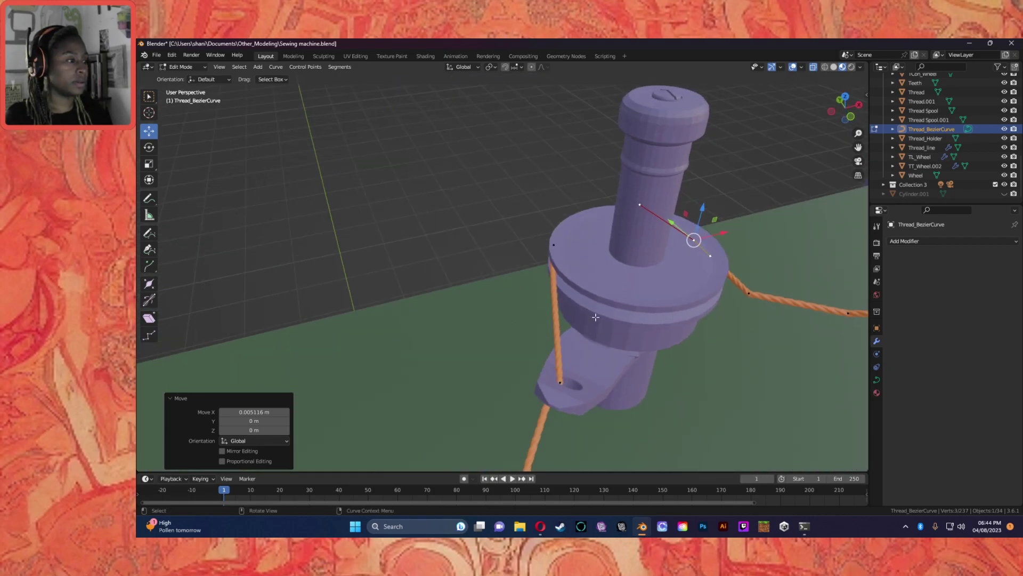
Step: Reposition the two control points leading away from the post, ending with moves of about 0.023 m and 0.353 m along Y
left_click(749, 293)
left_click_drag(771, 288, 593, 283)
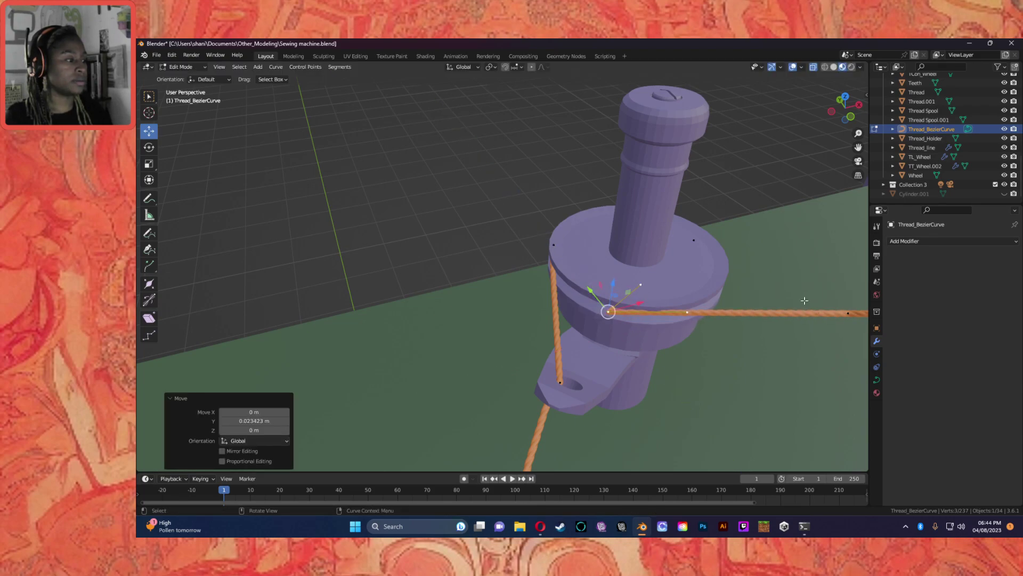
left_click(843, 313)
left_click_drag(821, 296, 586, 229)
scroll(655, 246, "down", 3)
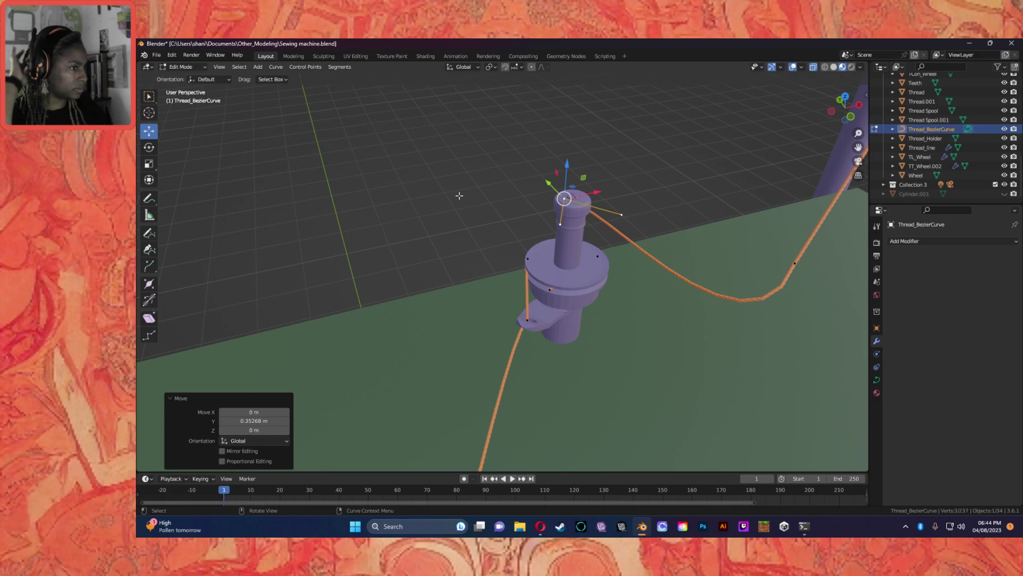
Step: Move the control point on the disc's near side along its rim, including about 0.018 m along negative Y
left_click(554, 296)
left_click(551, 289)
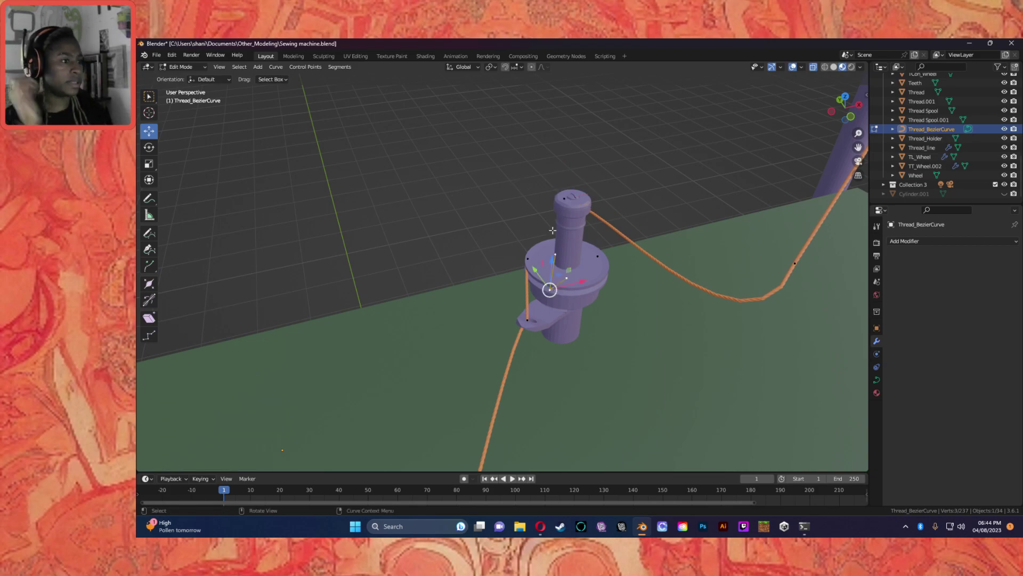
mouse_move(588, 286)
left_mouse_down()
mouse_move(579, 258)
mouse_move(576, 275)
left_mouse_up()
left_click(565, 275)
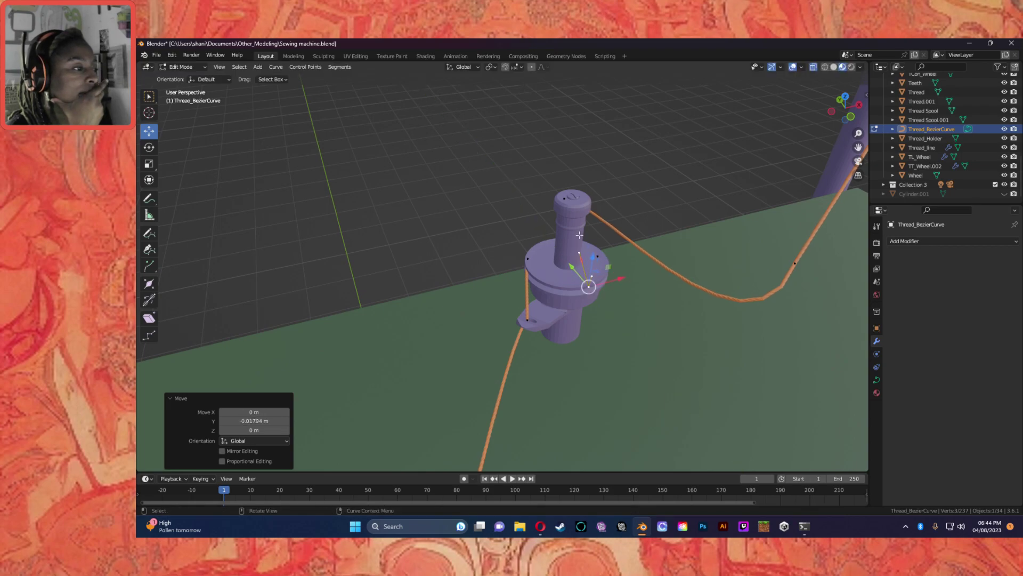
Step: Move the thread control point behind the post about 0.177 m along negative Y to the disc's edge
left_click(568, 210)
left_click_drag(601, 193, 521, 246)
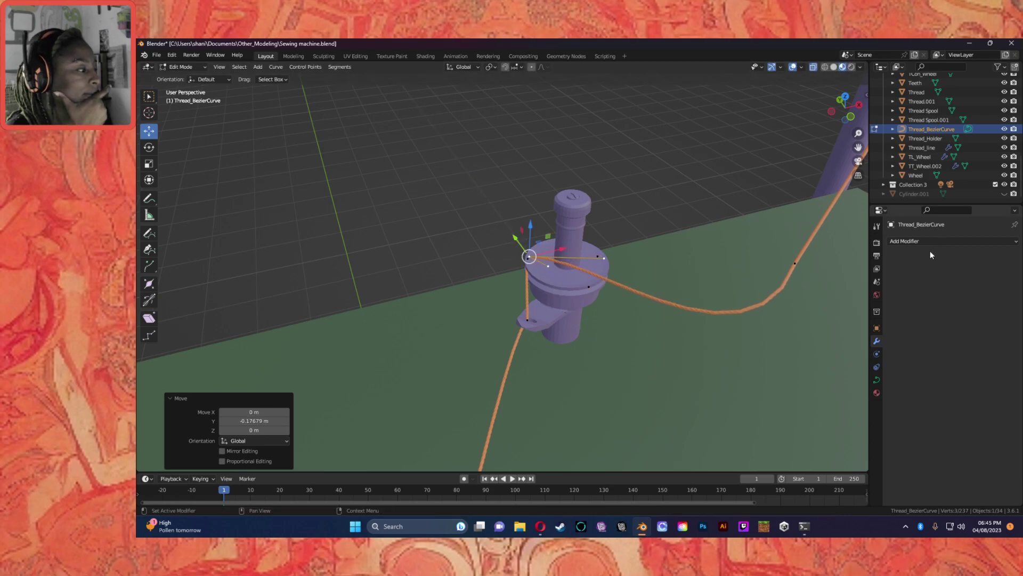
Step: Move the next curve point leading away from the post about 0.405 m along Y and save the file
left_click(797, 264)
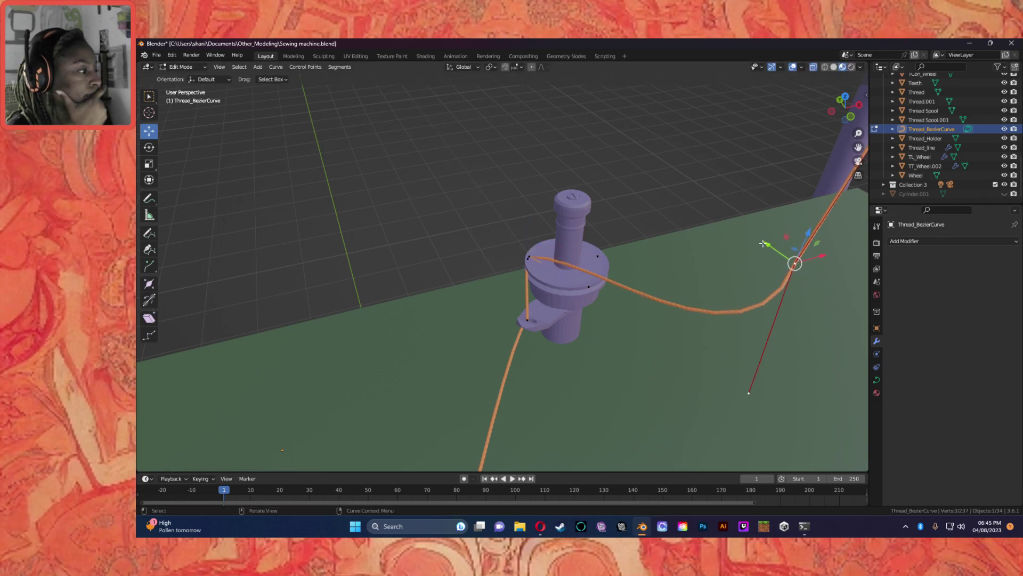
left_click_drag(738, 234, 624, 131)
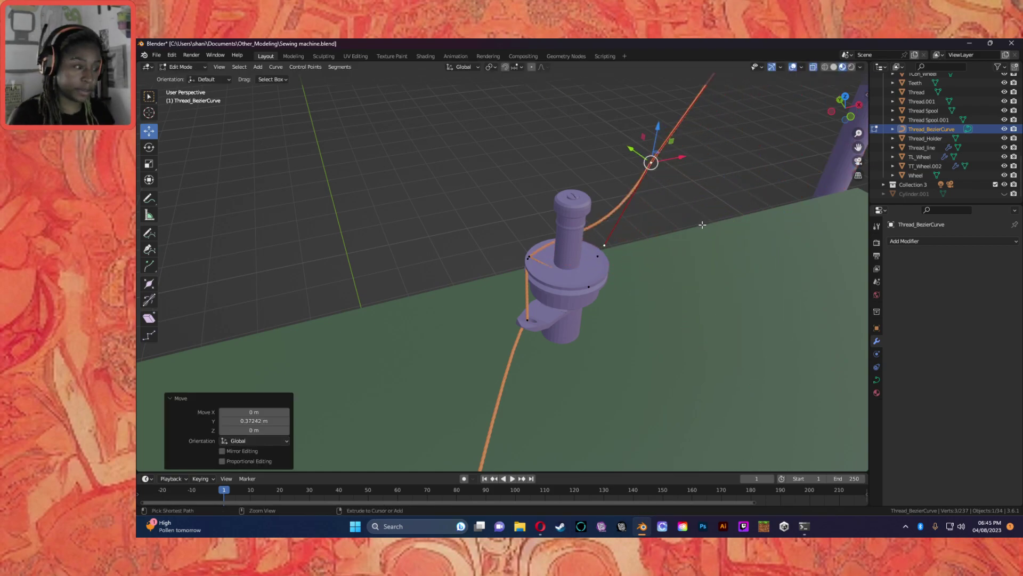
key("ctrl+z")
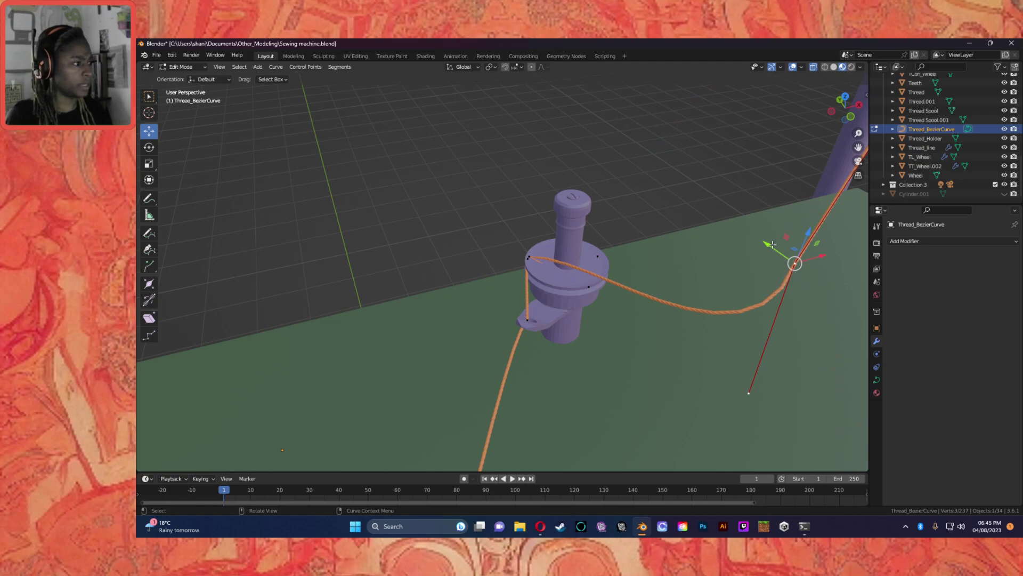
left_click_drag(764, 246, 640, 165)
key("ctrl+s")
Step: Move the front handle of the control point on the disc's rim about 0.040 m along negative Y
scroll(639, 254, "down", 5)
middle_click_drag(639, 254, 509, 299)
scroll(555, 265, "up", 10)
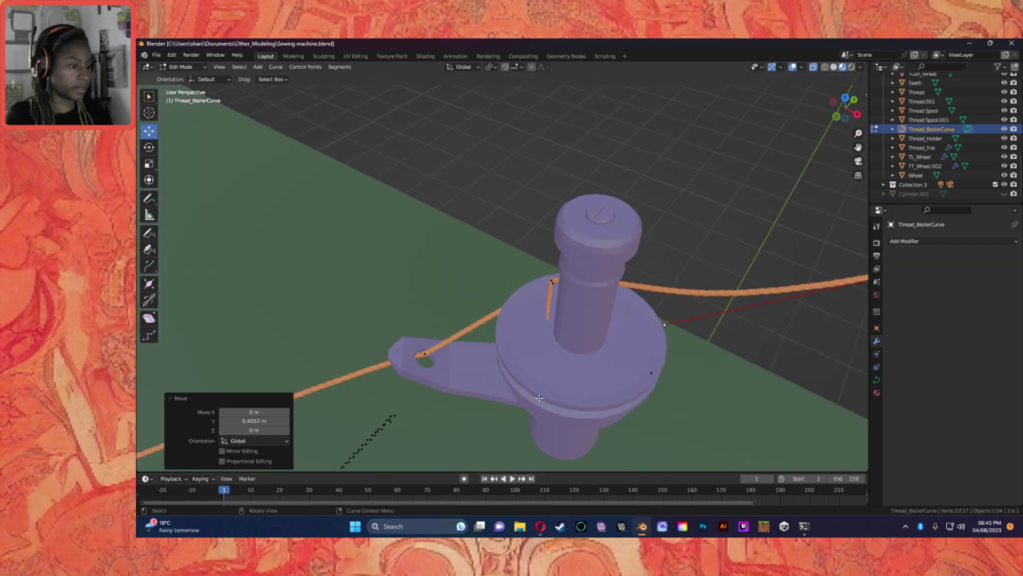
left_click(539, 397)
middle_click_drag(540, 398, 525, 351)
left_click(556, 283)
left_click(514, 281)
middle_click_drag(513, 280, 547, 343)
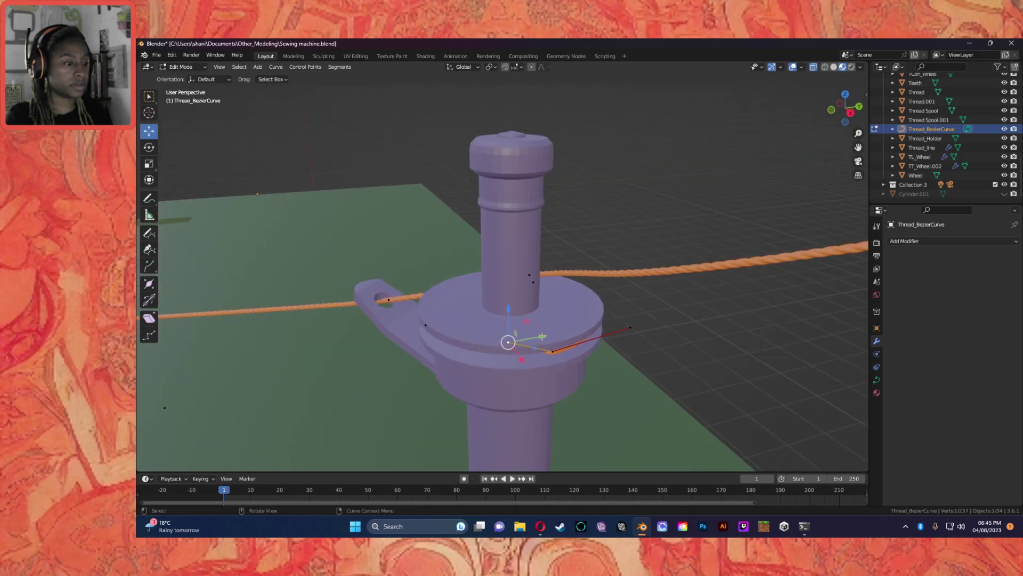
key("g")
key("y")
left_click(465, 369)
Step: Shift the same rim handle about 0.018 m along X and about 0.020 m along negative Y
key("g")
key("x")
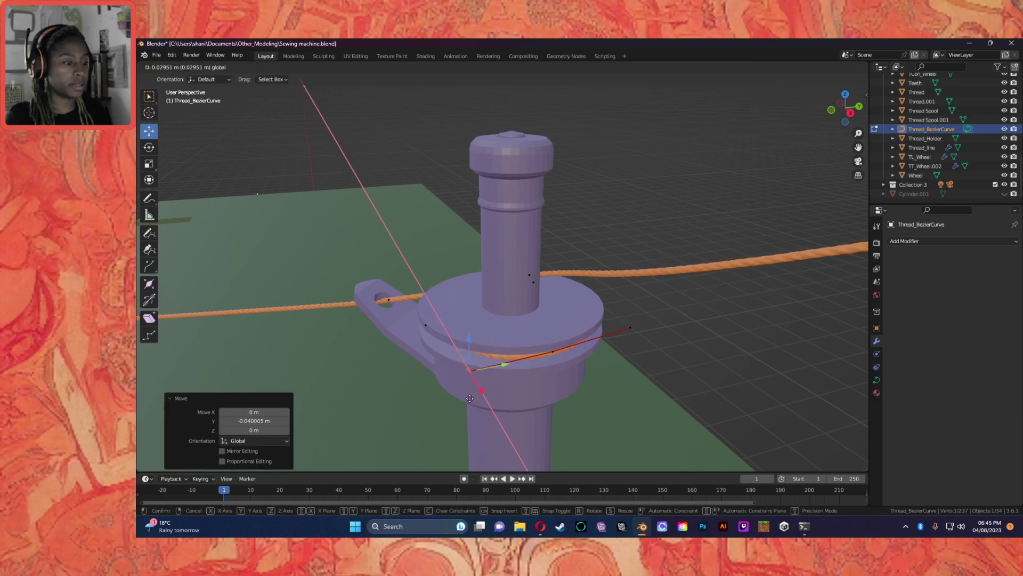
left_click(460, 395)
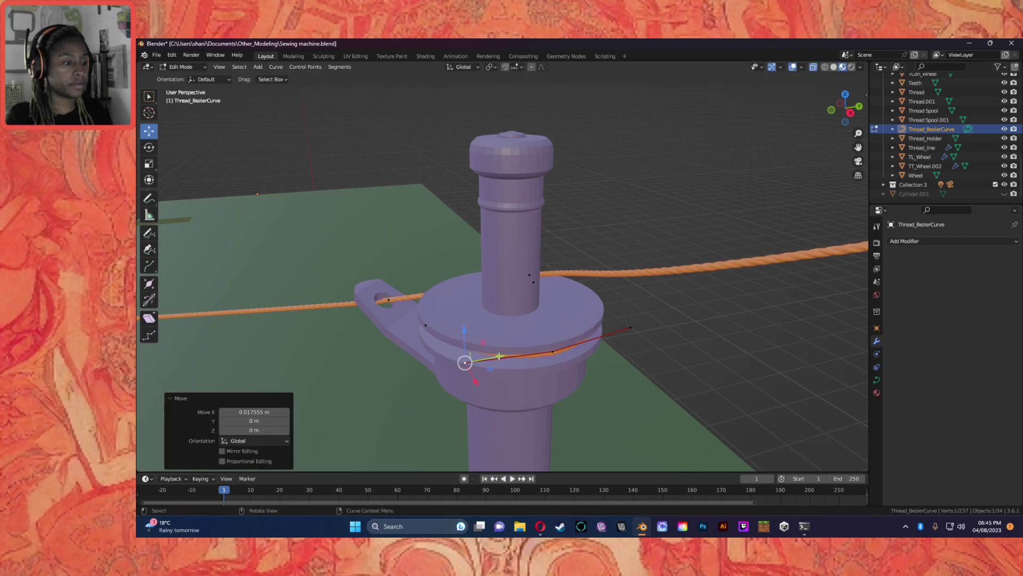
key("g")
key("y")
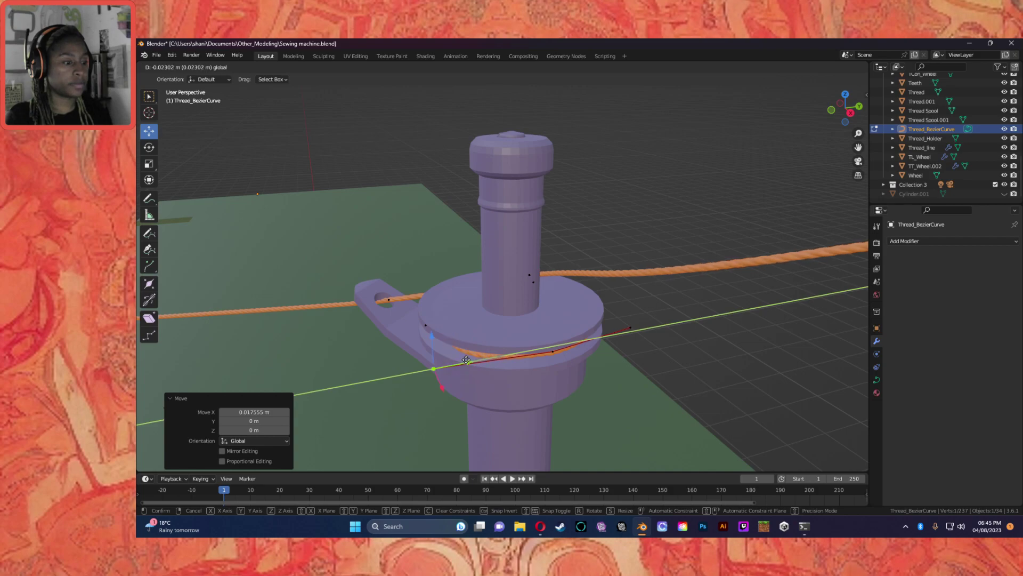
left_click(491, 366)
Step: Slide the control point on the disc's near side about 0.05 m along negative X
middle_click_drag(491, 366, 640, 303)
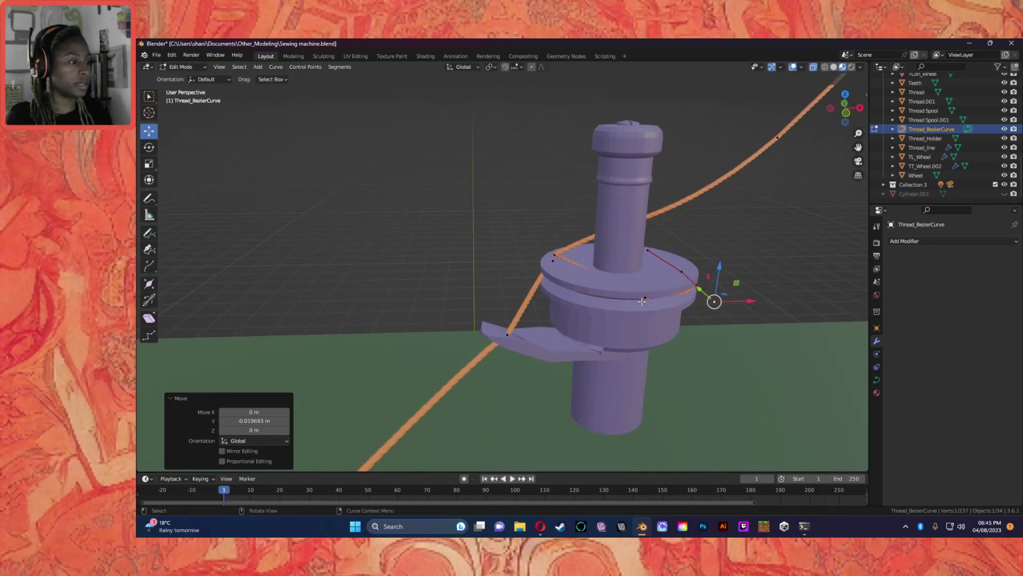
left_click(646, 296)
key("g")
key("x")
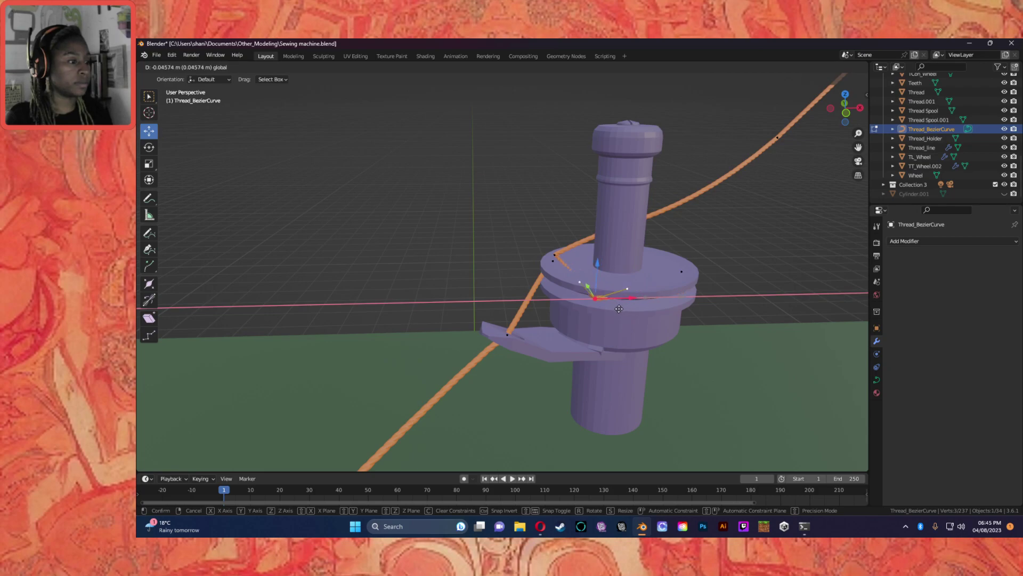
left_click(619, 308)
Step: Move the near-side control point's handle outward about 0.05 m along negative Y to curve the thread around the disc
left_click(626, 293)
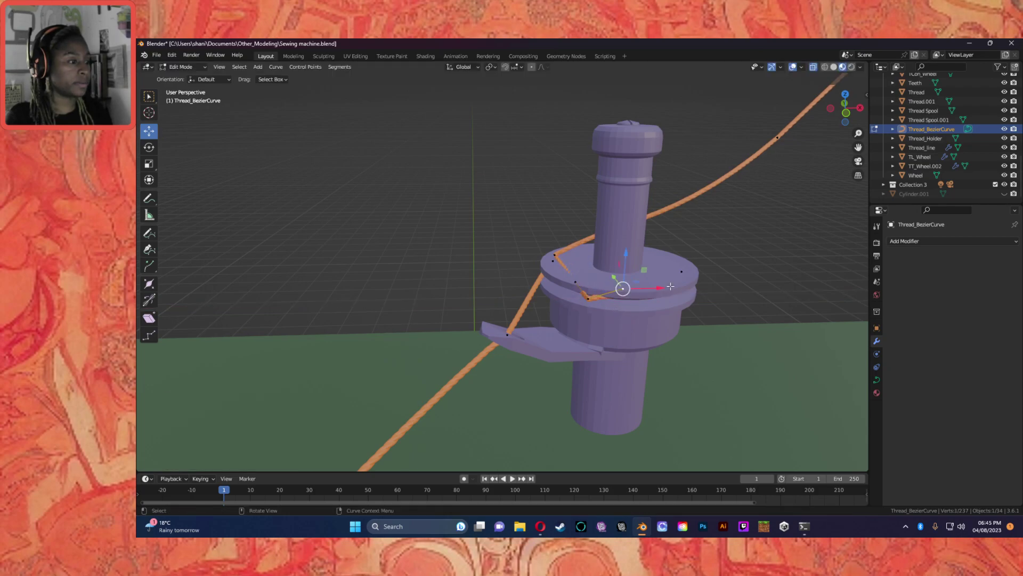
key("g")
key("y")
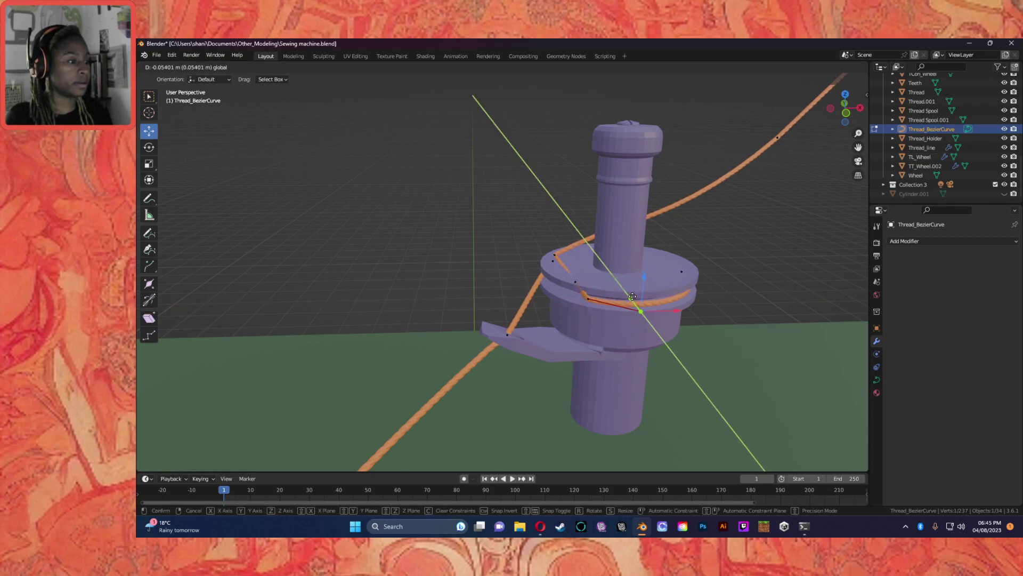
left_click(631, 295)
Step: Nudge the near-side control point about 0.008 m along X and 0.006 m along Y, and save the file
left_click(597, 301)
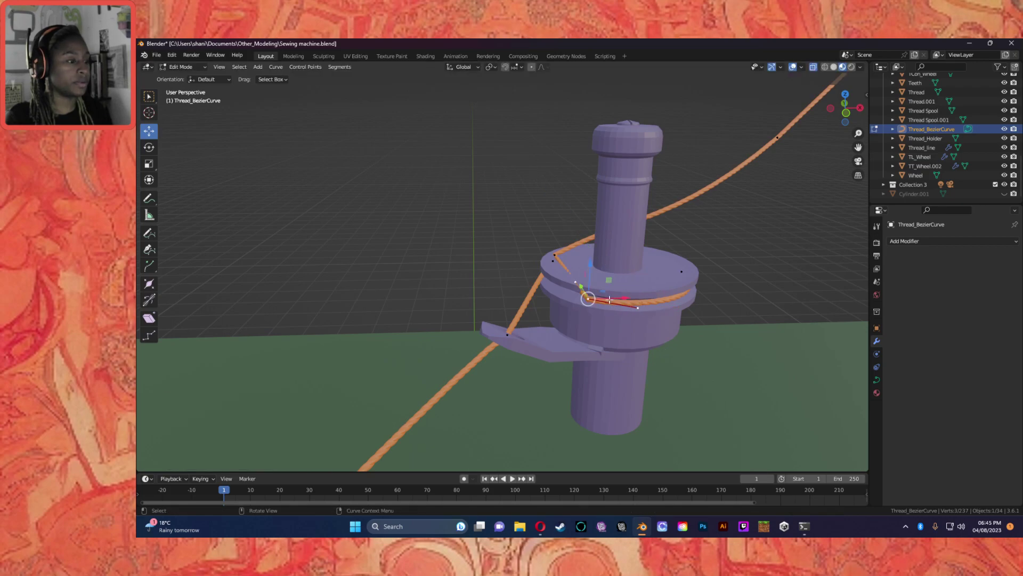
key("g")
key("x")
left_click(629, 299)
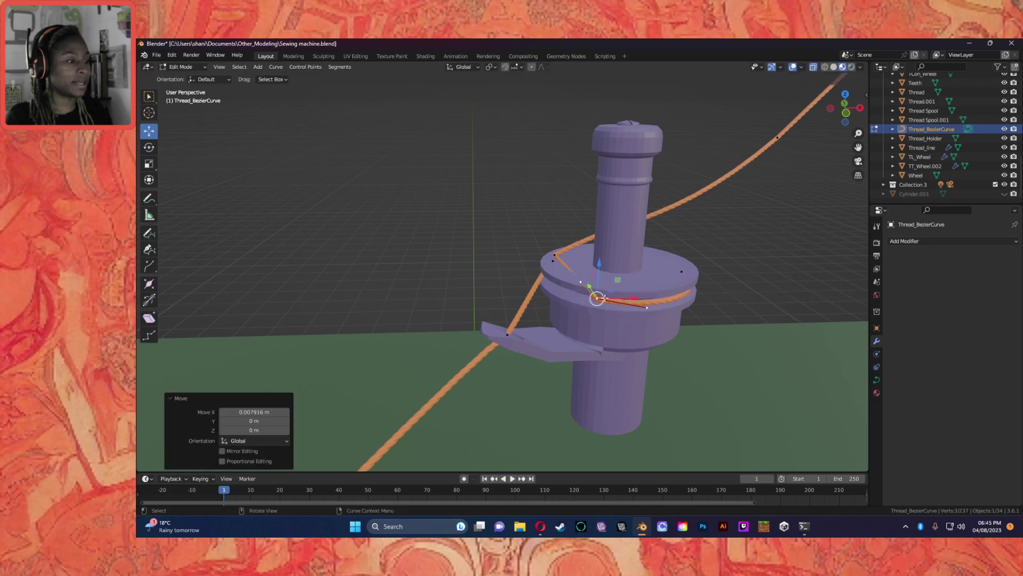
key("g")
key("y")
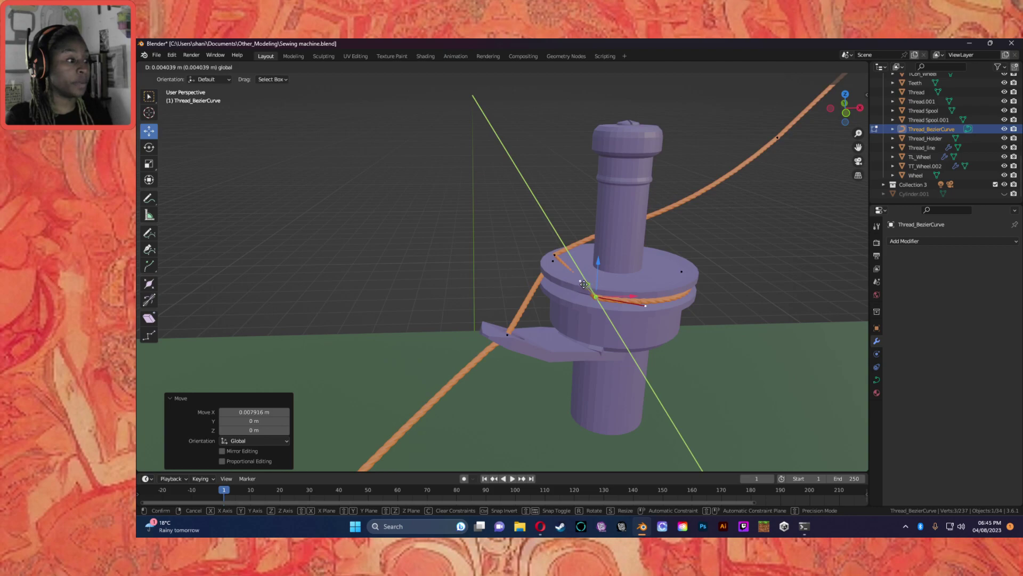
left_click(580, 289)
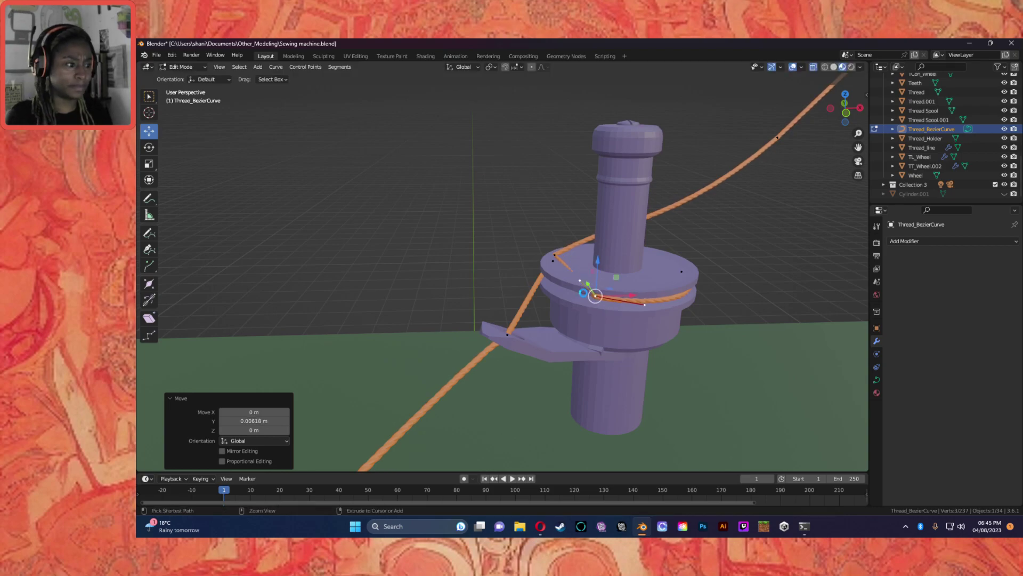
key("ctrl+s")
Step: Move the control point where the thread leaves the disc about 0.013 m along negative X and lower it about 0.009 m
middle_click_drag(709, 333, 538, 246)
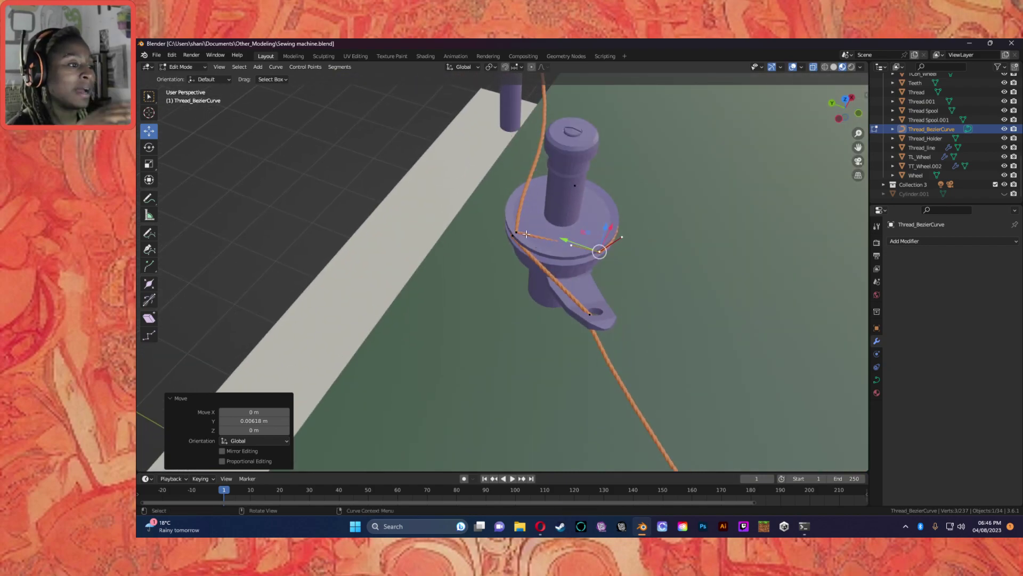
left_click(516, 233)
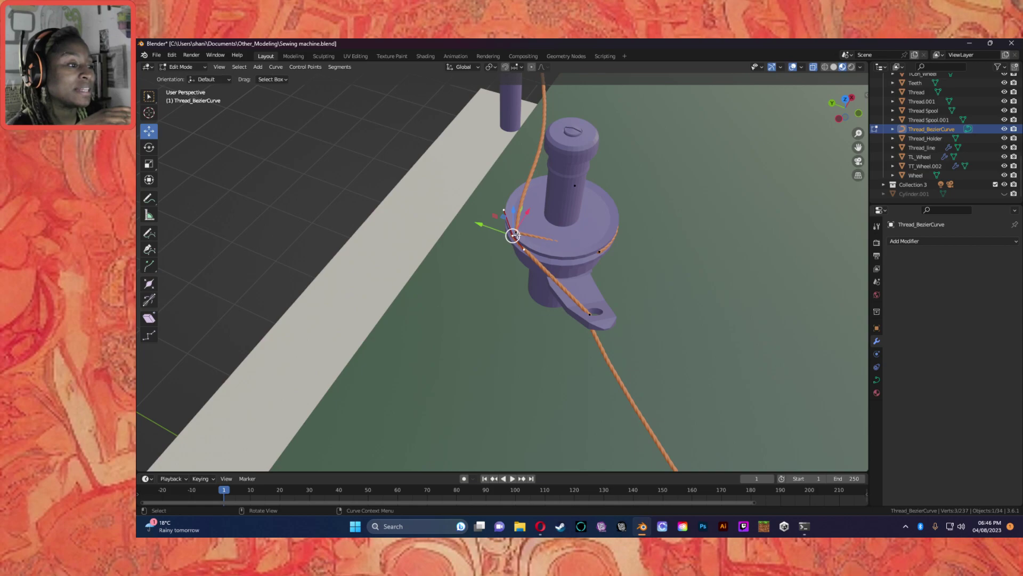
left_click(516, 232)
key("g")
key("x")
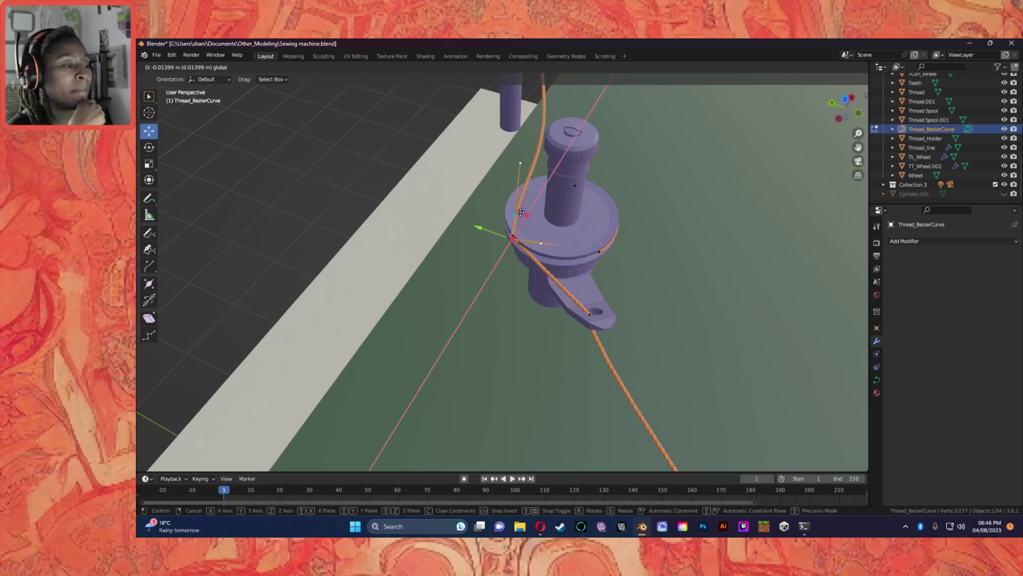
left_click(520, 210)
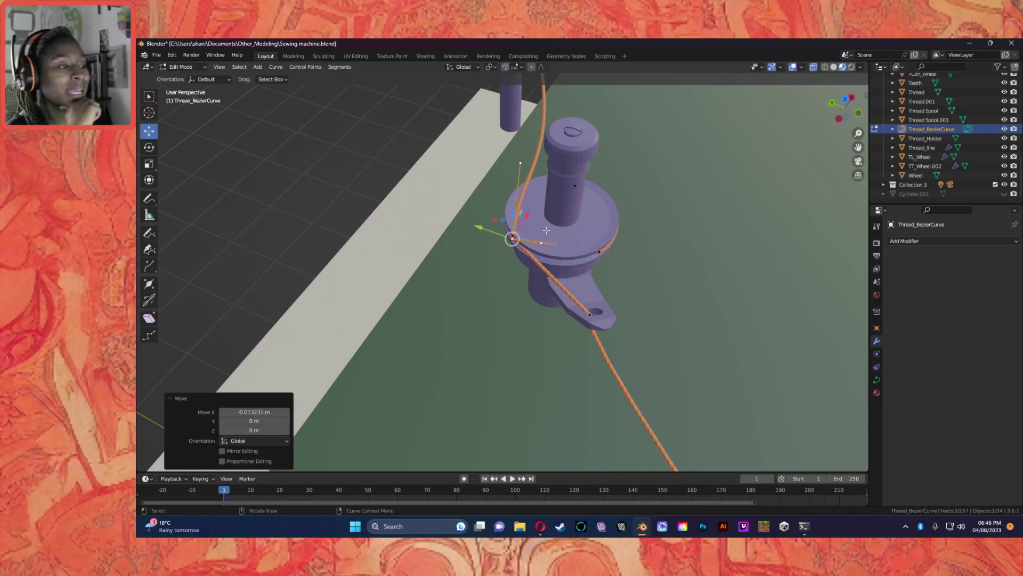
middle_click_drag(540, 243, 516, 228)
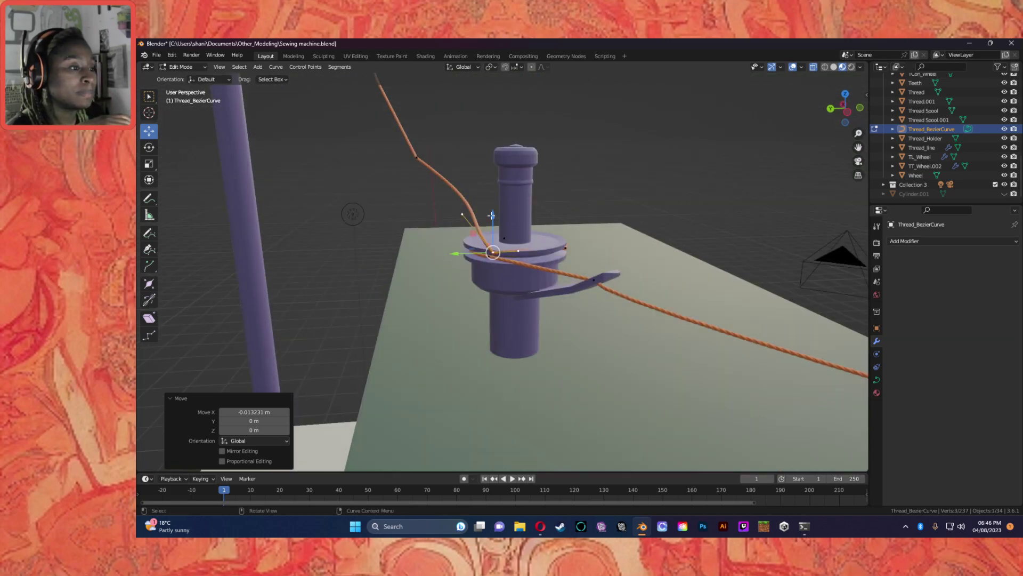
left_click_drag(491, 215, 494, 225)
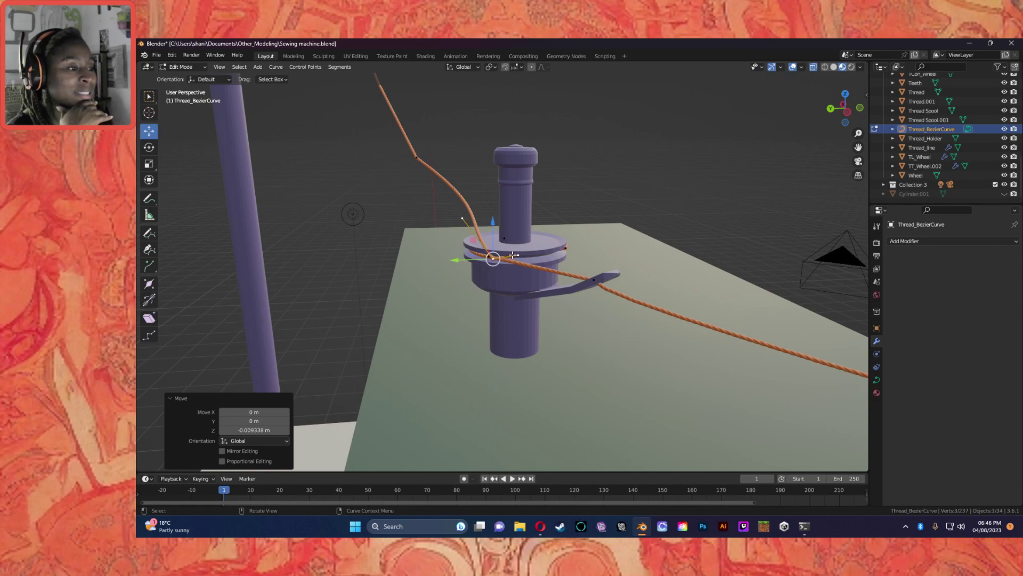
Step: Shift the lowered rim control point along positive X and pull its inner handle along negative X
middle_click_drag(496, 260, 536, 283)
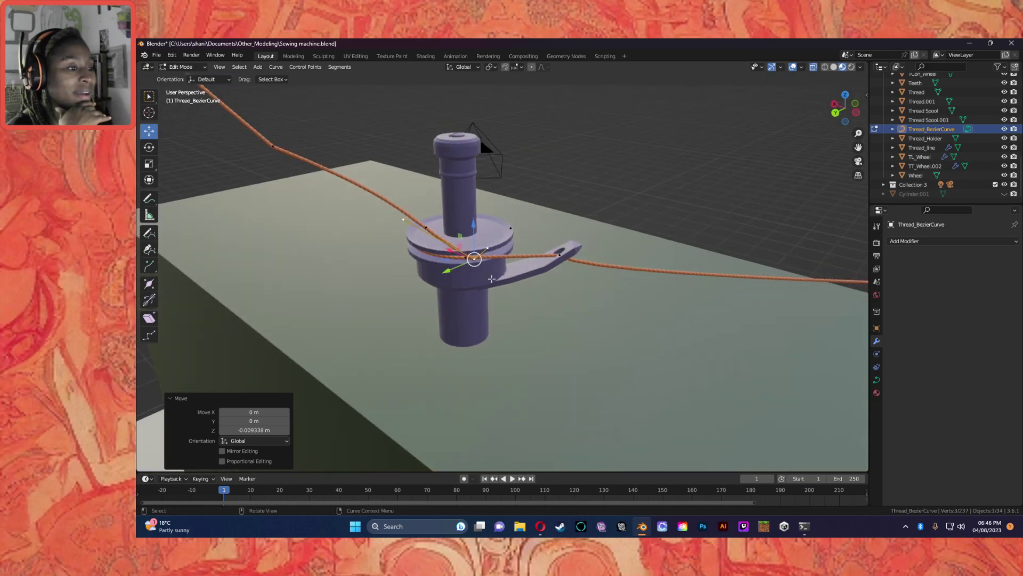
left_click_drag(450, 250, 403, 262)
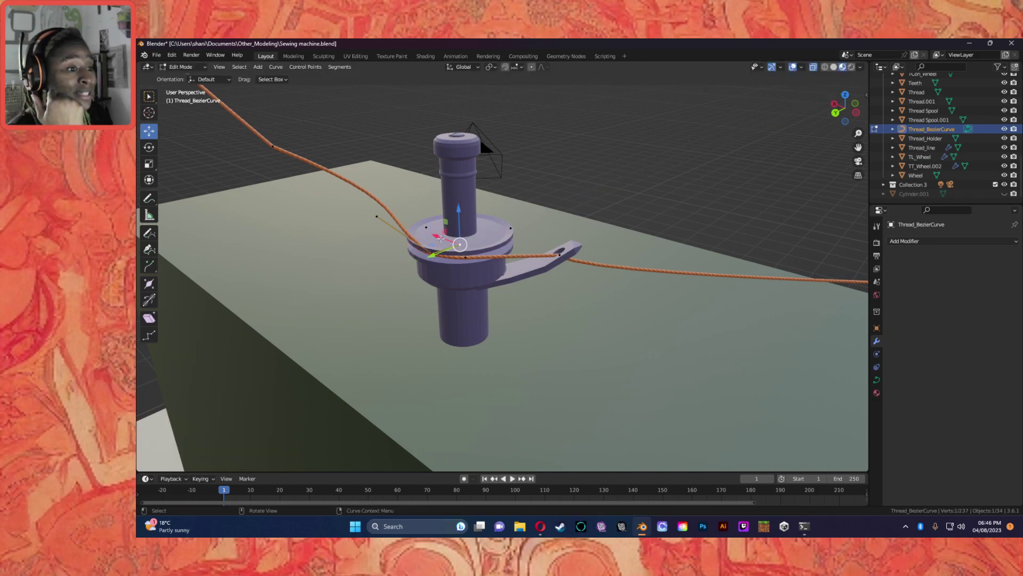
key("g")
key("x")
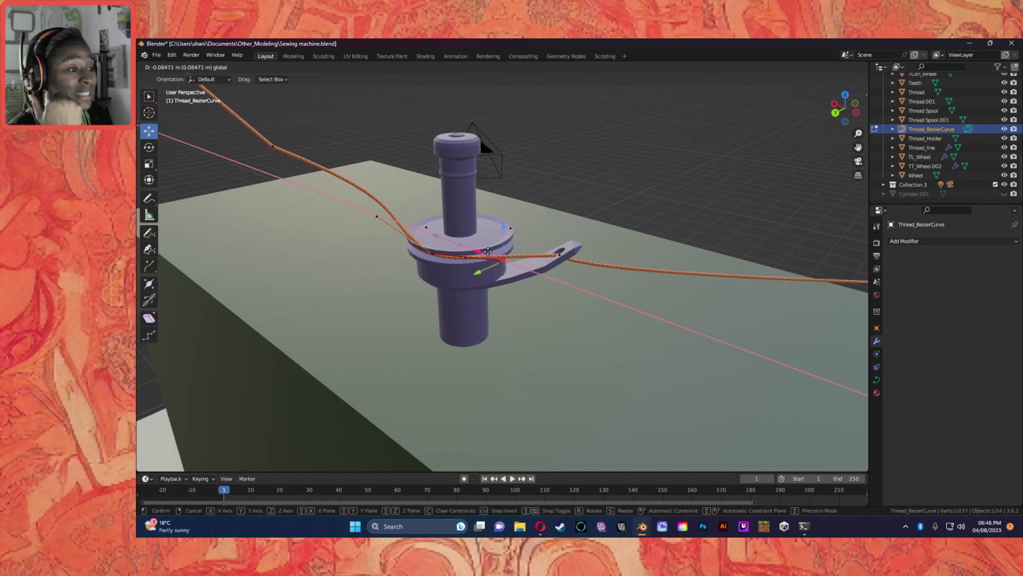
left_click(526, 257)
Step: Move the facing handle of the neighbouring rim control point about 0.065 m along negative X
middle_click_drag(527, 257, 586, 234)
left_click(585, 248)
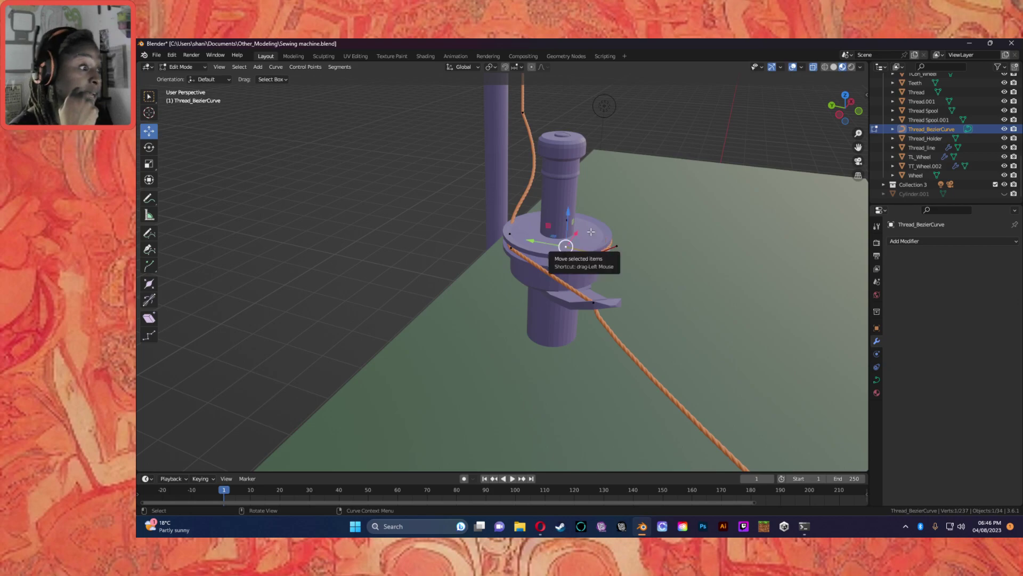
left_click_drag(577, 232, 556, 249)
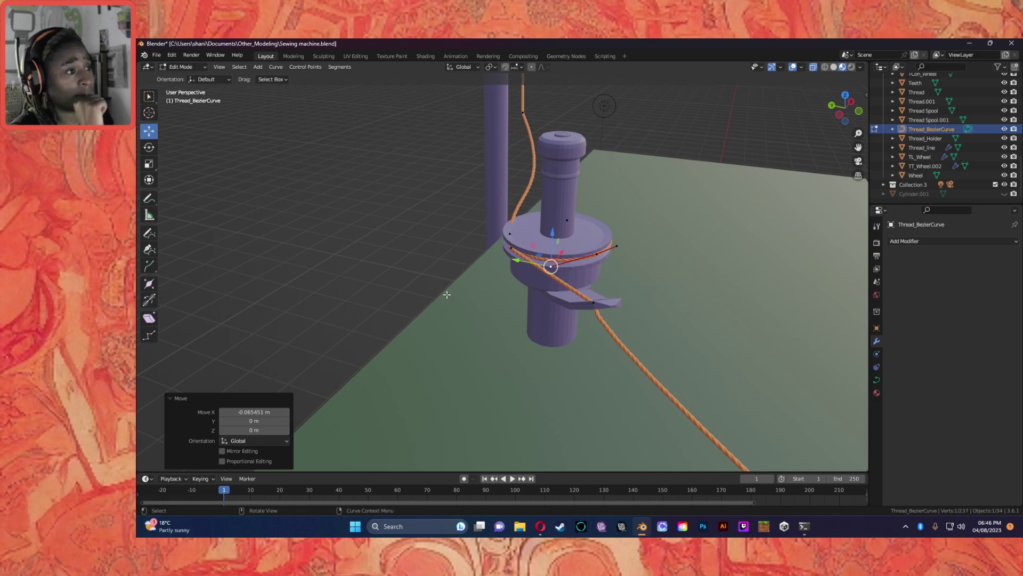
Step: Lower the outer handle of the control point where the thread leaves the disc by about 0.050 m
middle_click_drag(511, 289, 459, 257)
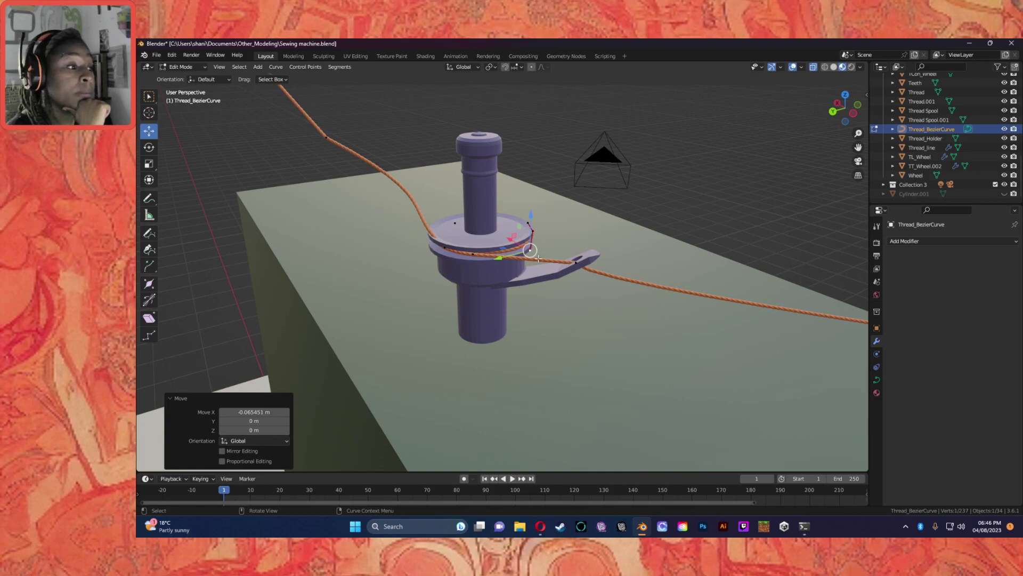
middle_click_drag(578, 258, 371, 244)
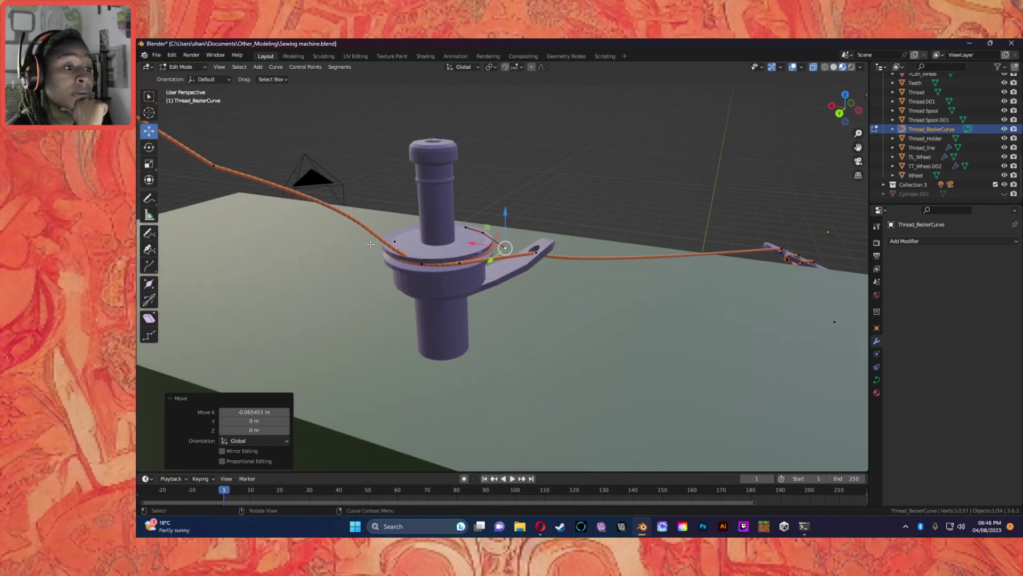
left_click(423, 264)
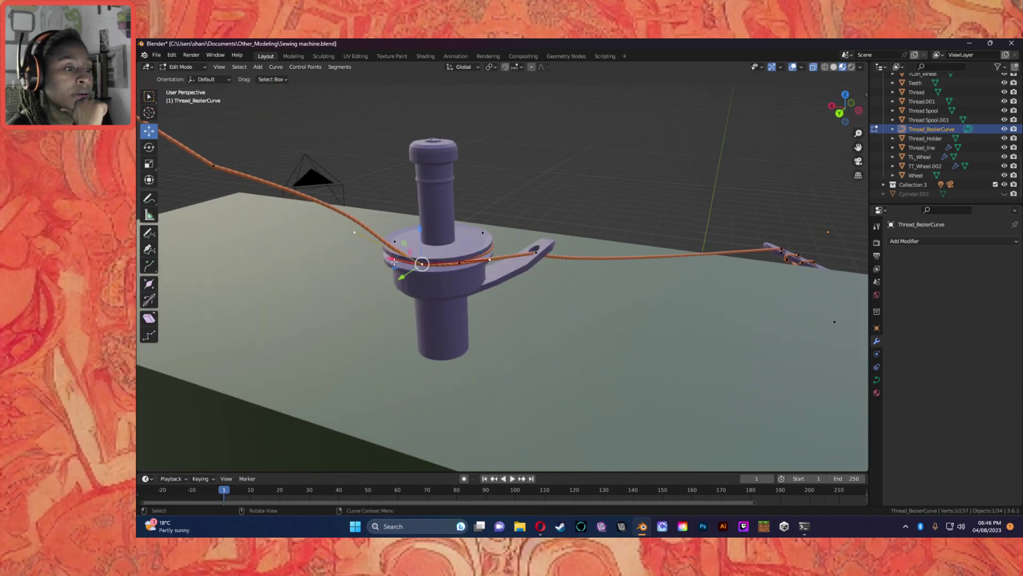
left_click(354, 233)
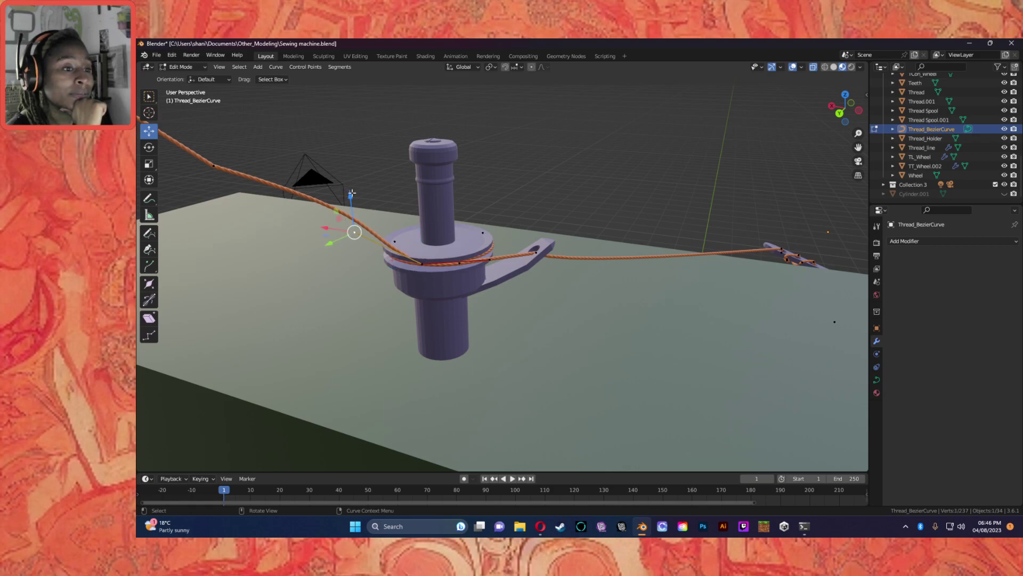
left_click_drag(352, 193, 332, 230)
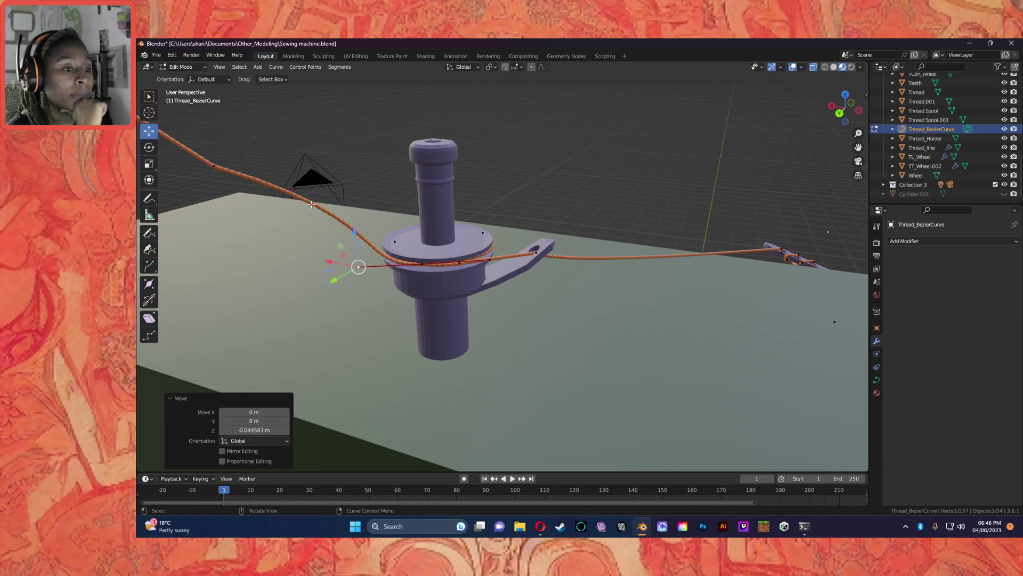
Step: Move the outer handle of the thread control point between the guide post and the spools about 0.568 m along negative X
middle_click_drag(320, 234, 374, 226)
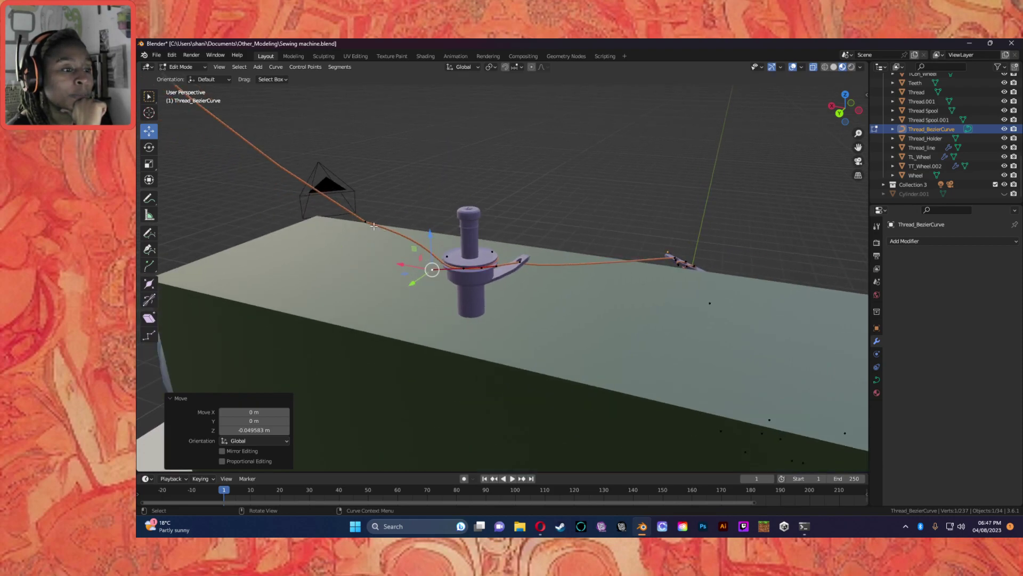
left_click(367, 222)
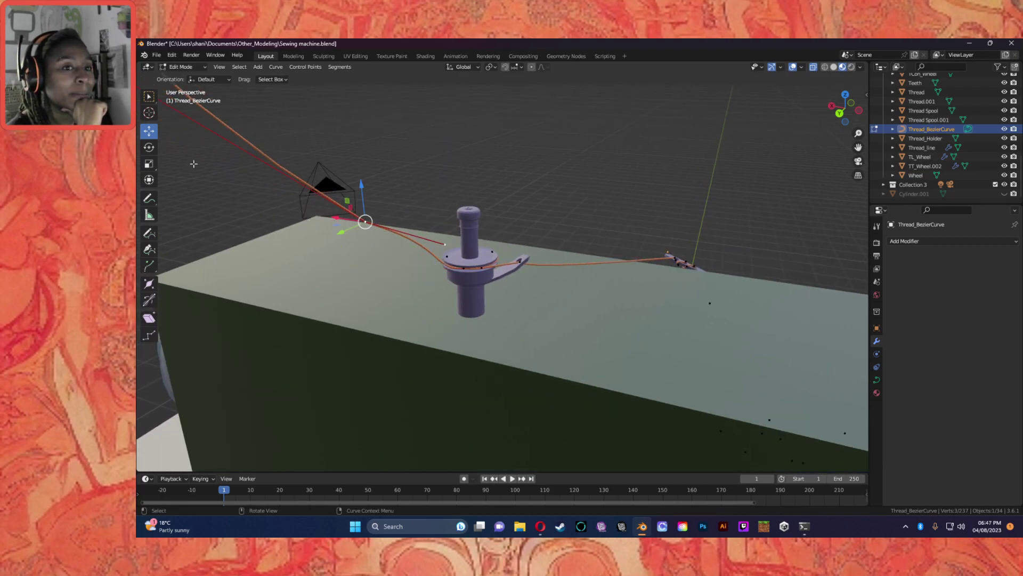
scroll(248, 187, "down", 4)
left_click(342, 188)
key("g")
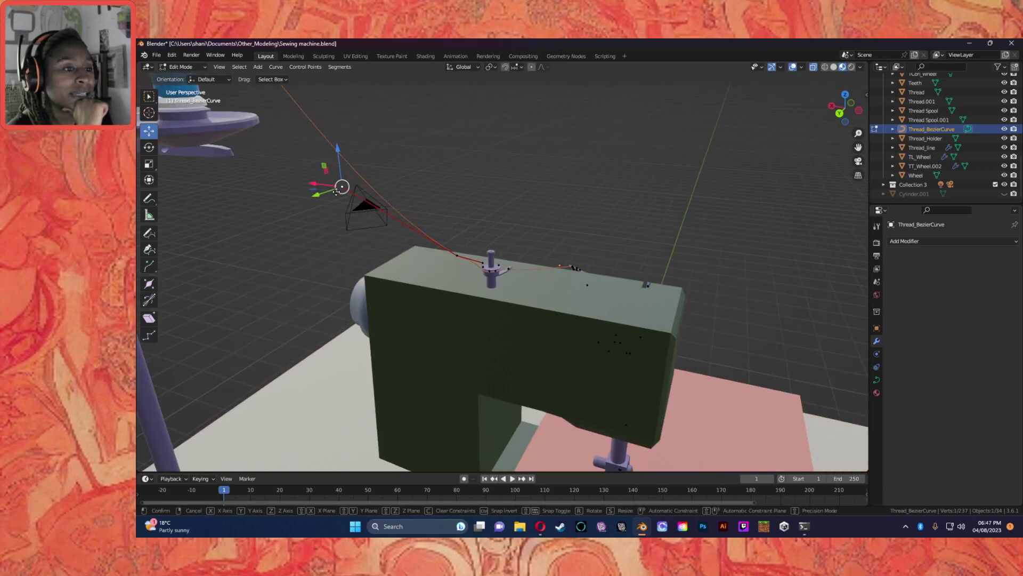
key("x")
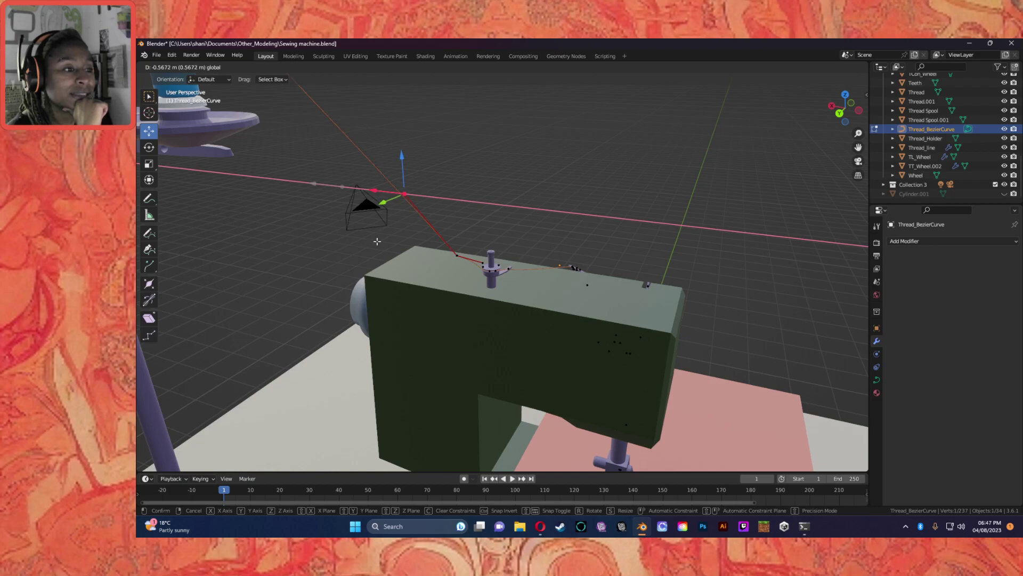
left_click(377, 238)
Step: Lower the same outer handle about 0.498 m and pull it in close to its control point
key("g")
key("z")
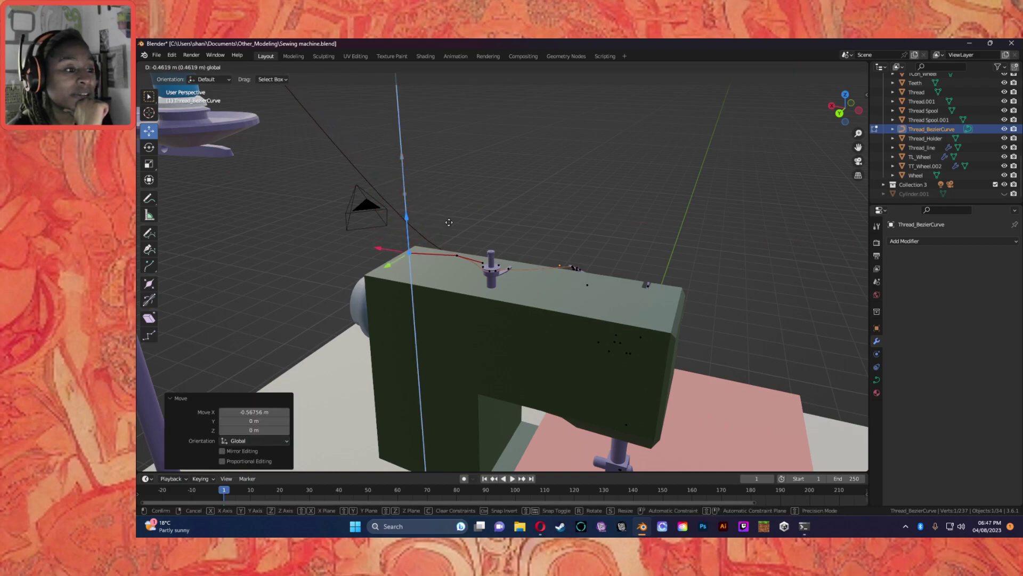
left_click(411, 248)
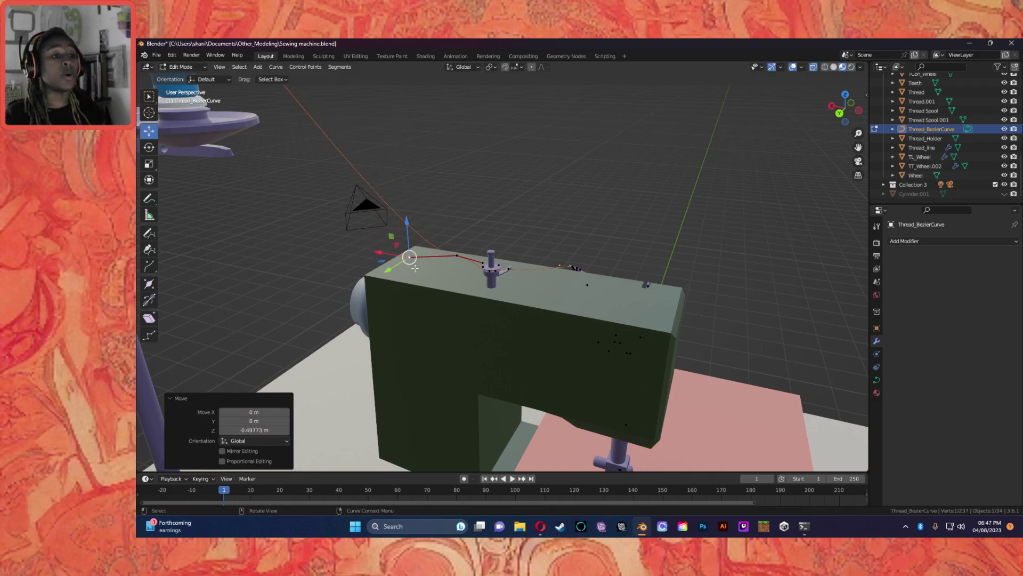
key("g")
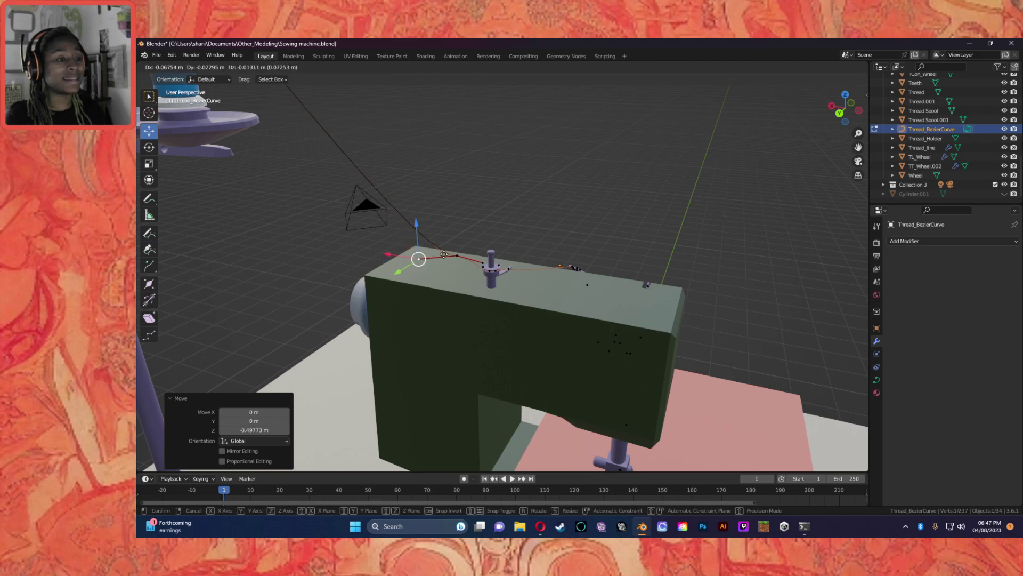
left_click(457, 257)
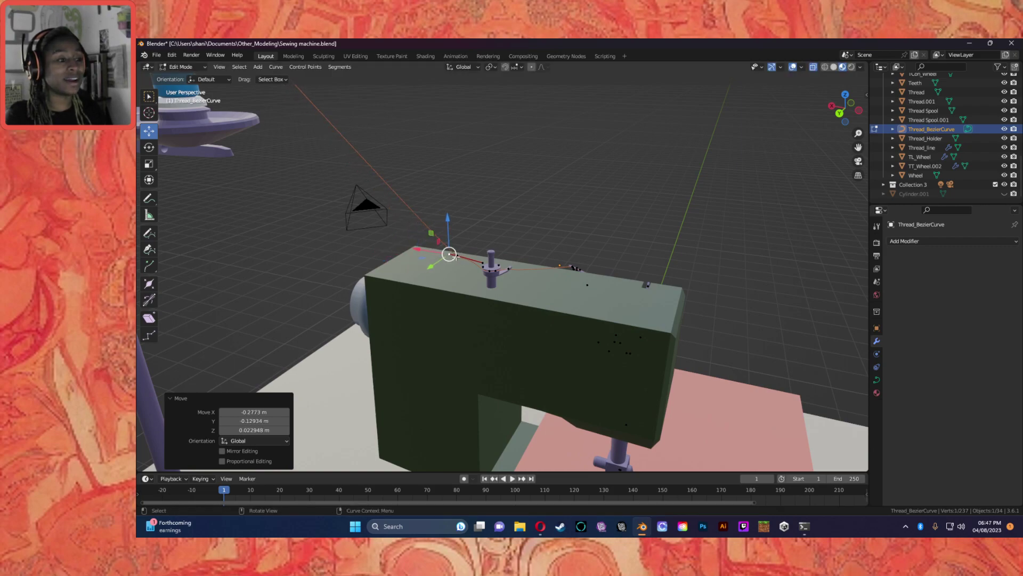
Step: Raise the control point beyond the guide post about 0.269 m and shift it further up toward the thread spools
left_click(456, 256)
left_click_drag(429, 251, 360, 155)
key("ctrl+z")
middle_click_drag(360, 155, 561, 186)
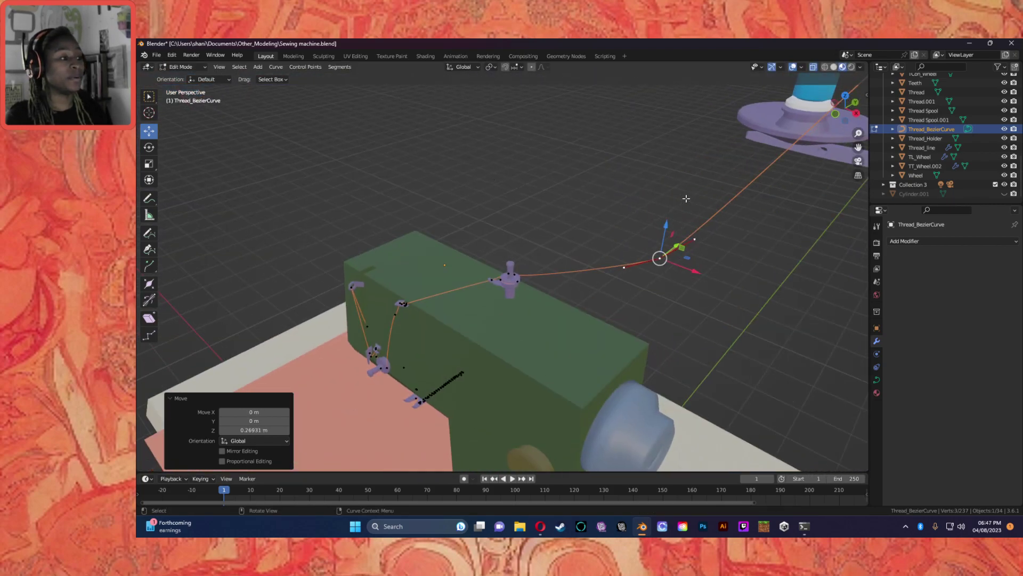
middle_click_drag(686, 198, 641, 192)
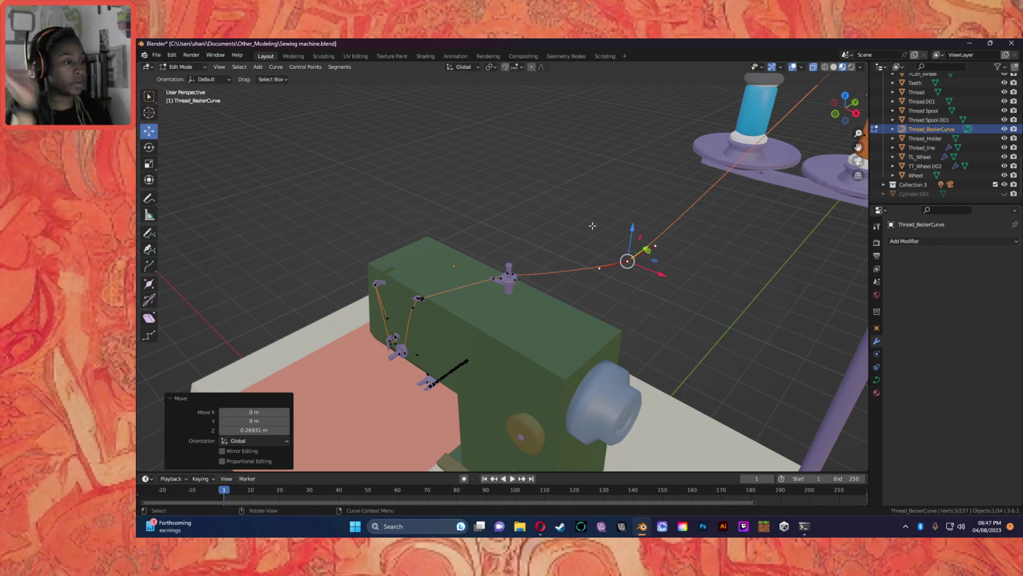
left_click_drag(633, 228, 712, 197)
middle_click_drag(712, 196, 629, 158)
Step: Move the point's near handle about 0.070 m in X, 0.114 m in Y and 0.010 m in Z, and pull the far handle inward
left_click(630, 153)
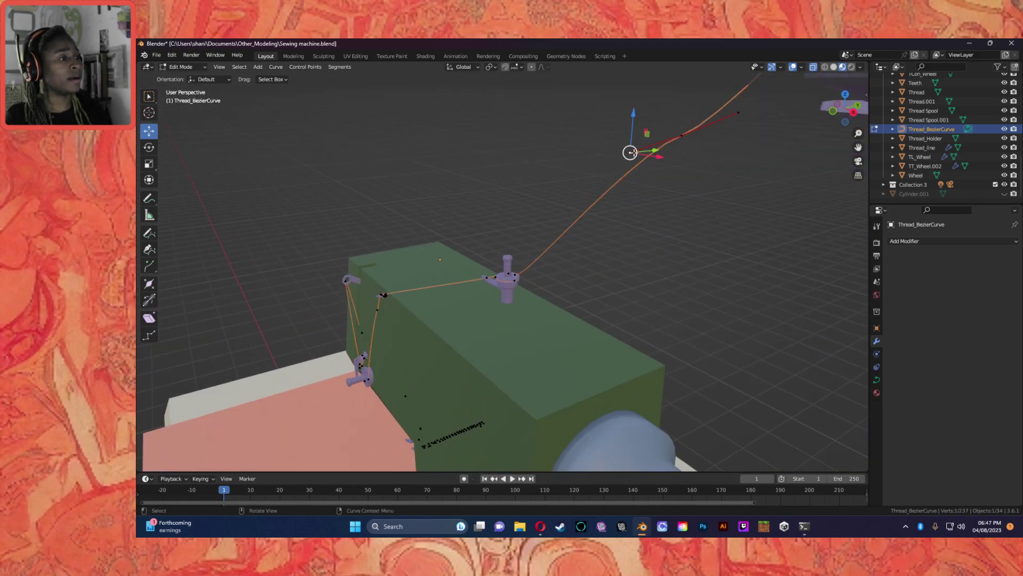
left_click_drag(629, 152, 660, 151)
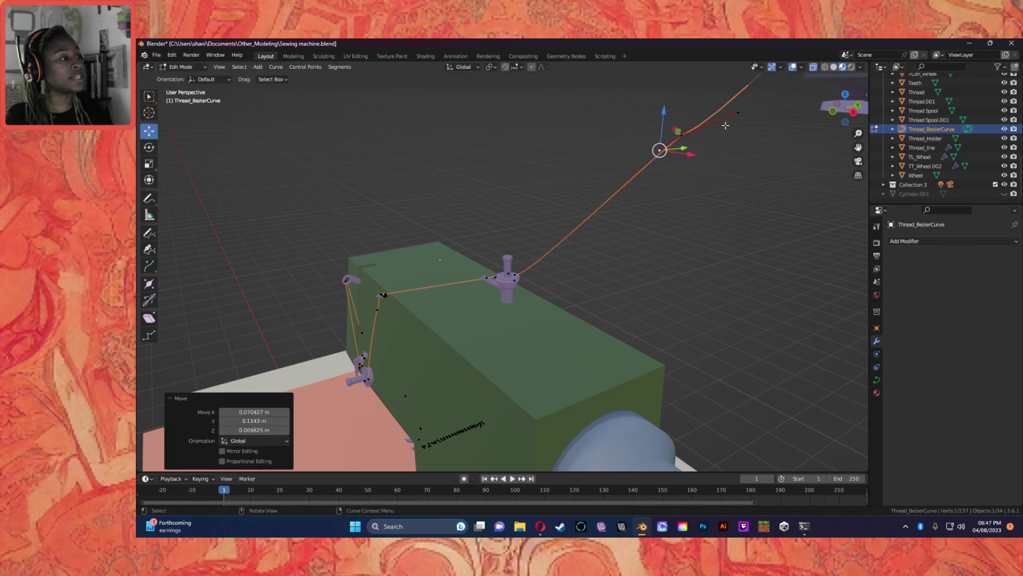
left_click(736, 115)
left_click_drag(737, 113, 702, 118)
left_click(730, 192)
Step: Pull the near handle in closer to the raised control point along the thread's line
left_click(682, 140)
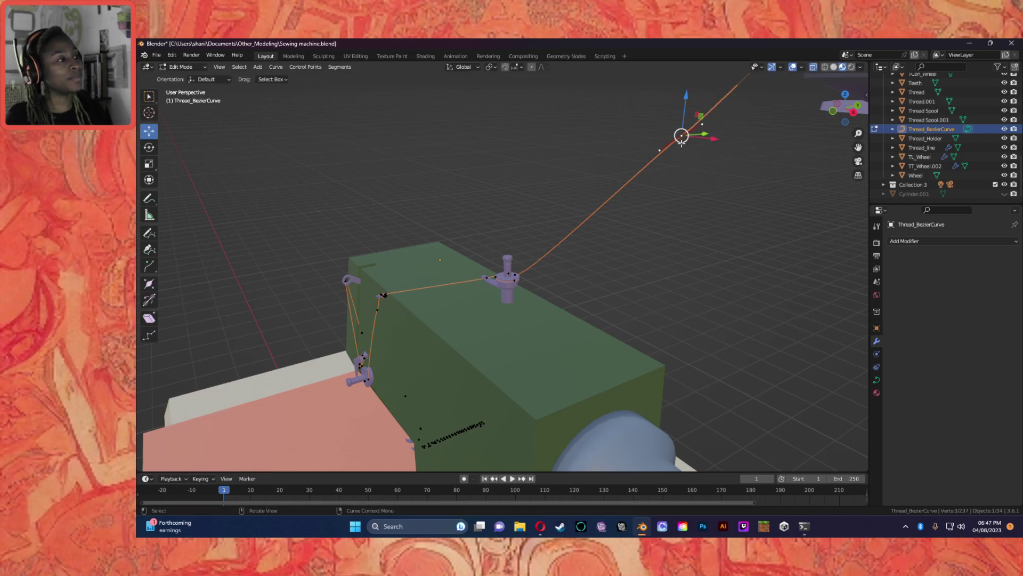
left_click(660, 149)
left_click_drag(661, 149, 685, 127)
left_click(709, 168)
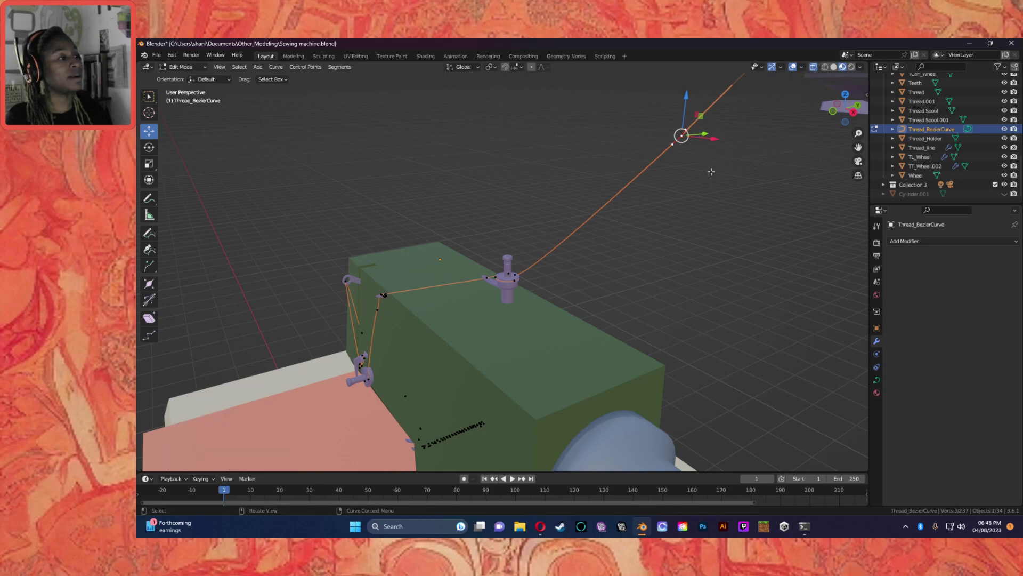
Step: Move the thread's control point near the spool stand's arm about 0.116 m in X, 0.544 m in Y and 0.216 m in Z
middle_click_drag(735, 183, 690, 187)
scroll(730, 176, "down", 3)
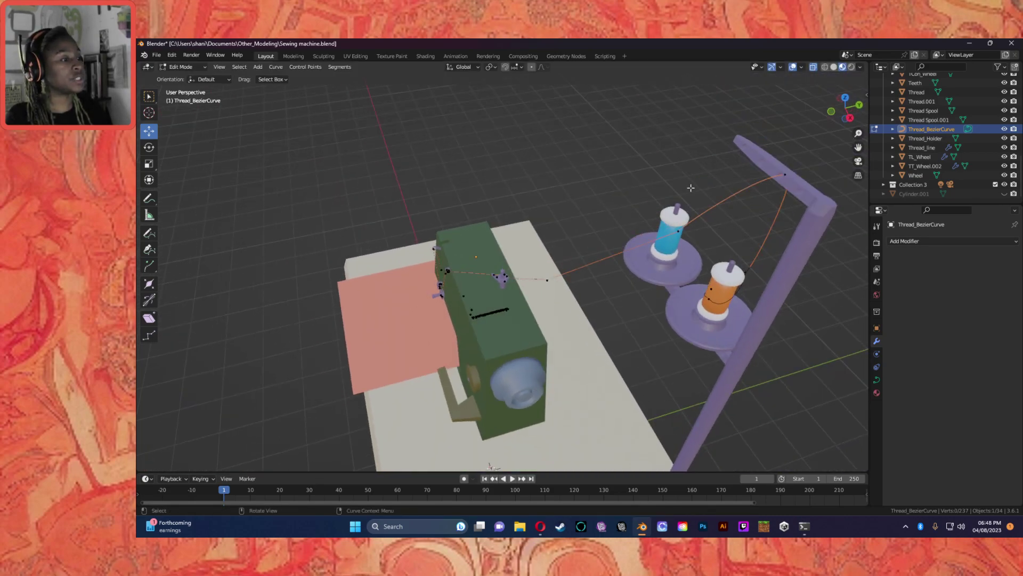
left_click(546, 280)
middle_click_drag(546, 280, 661, 210)
left_click(631, 151)
left_click_drag(631, 151, 628, 113)
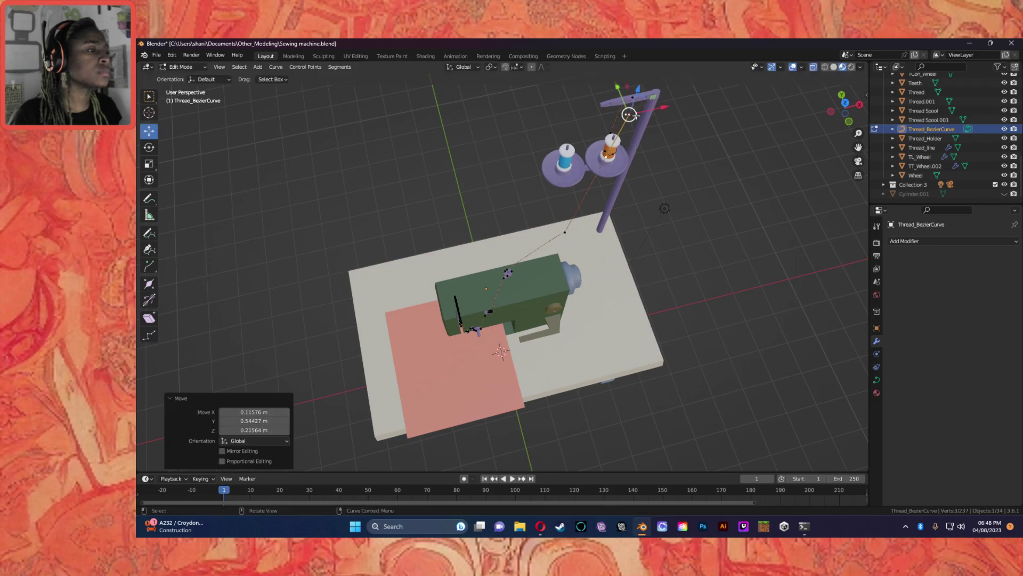
Step: Move the control point nearer the machine about 1.064 m in X, 1.128 m in Y and 0.526 m in Z, and raise it about 1.074 m
left_click(566, 232)
left_click_drag(566, 231, 614, 156)
middle_click_drag(614, 155, 629, 201)
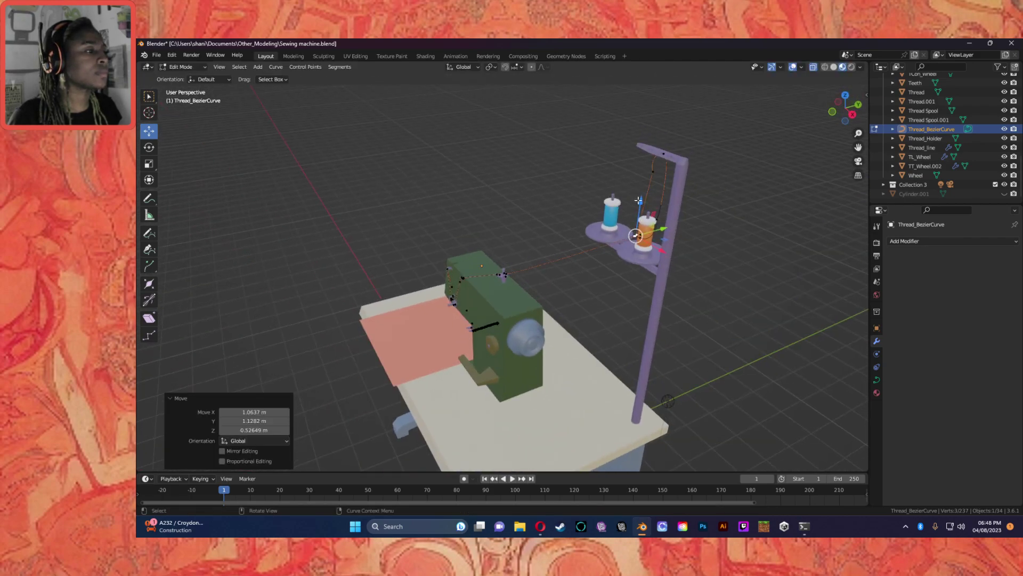
left_click_drag(639, 200, 646, 156)
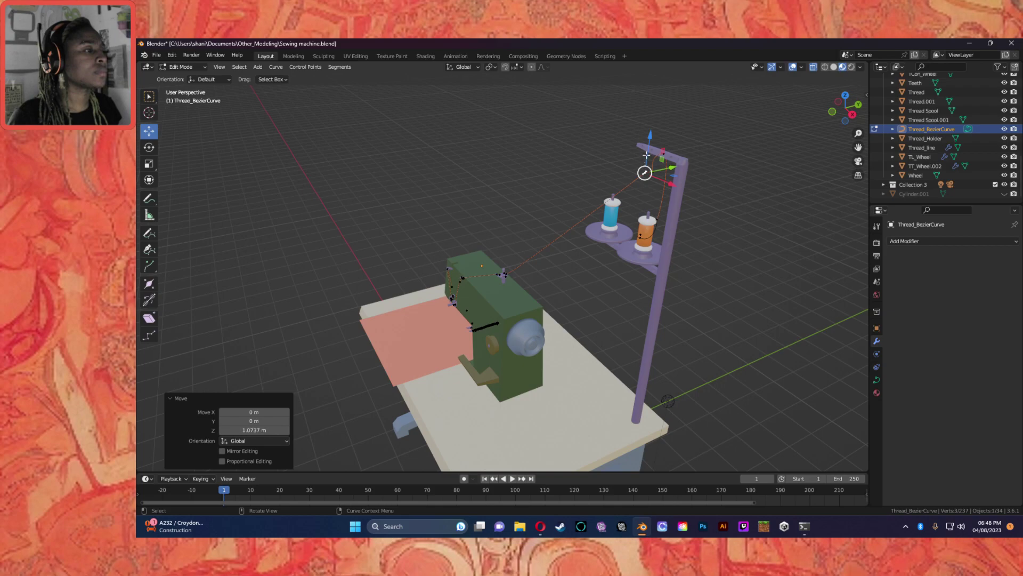
Step: Adjust that control point's height along Z and raise the neighbouring point below the stand's arm about 0.255 m
key("g")
key("z")
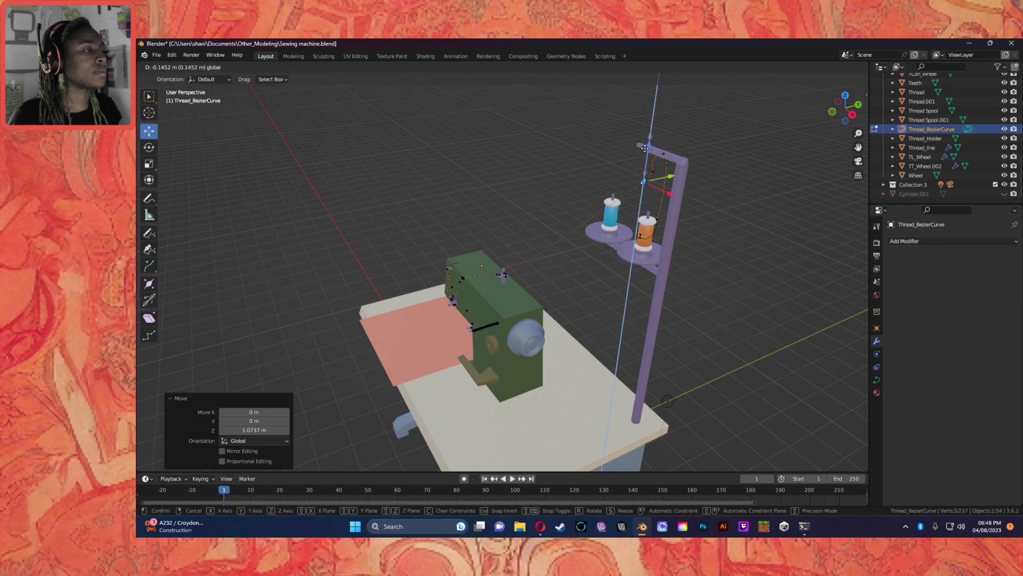
left_click(646, 155)
left_click_drag(659, 139, 660, 123)
Step: Try to smooth the thread's sharp control point beside the blue spool
scroll(677, 149, "up", 5)
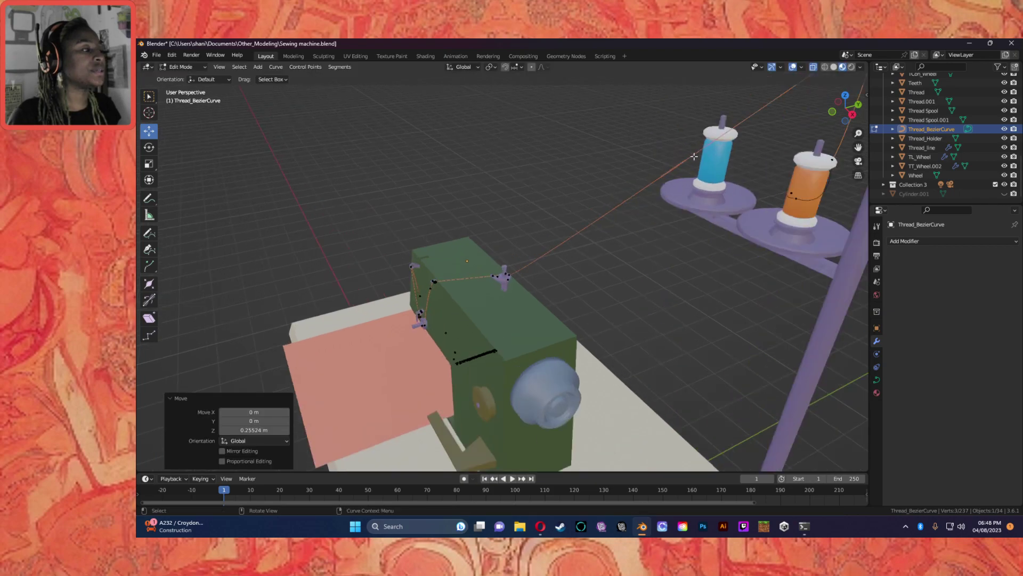
middle_click_drag(646, 169, 502, 180, "shift")
scroll(537, 168, "up", 6)
middle_click_drag(537, 190, 529, 163)
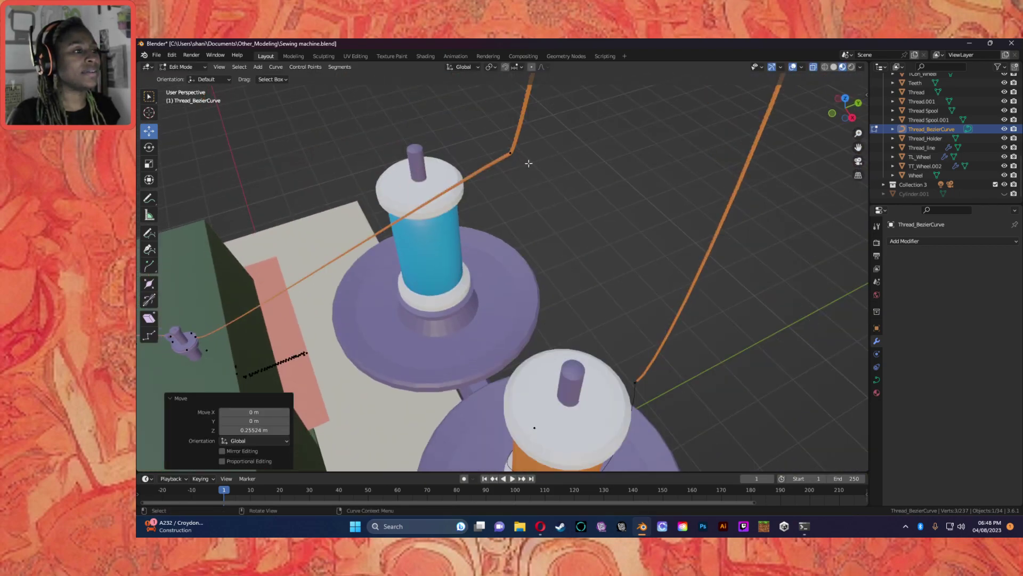
left_click(512, 154)
right_click(510, 155)
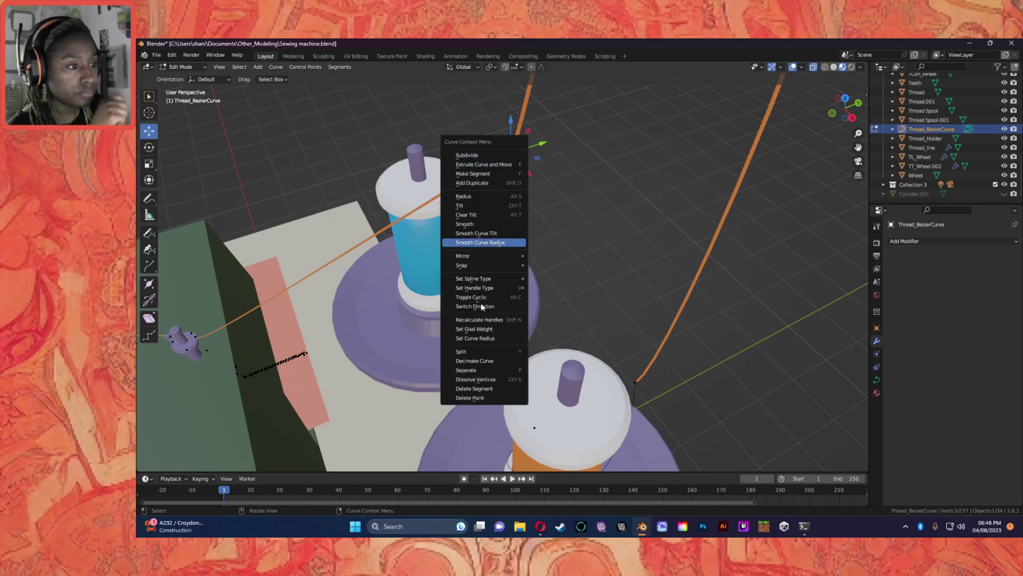
left_click(477, 225)
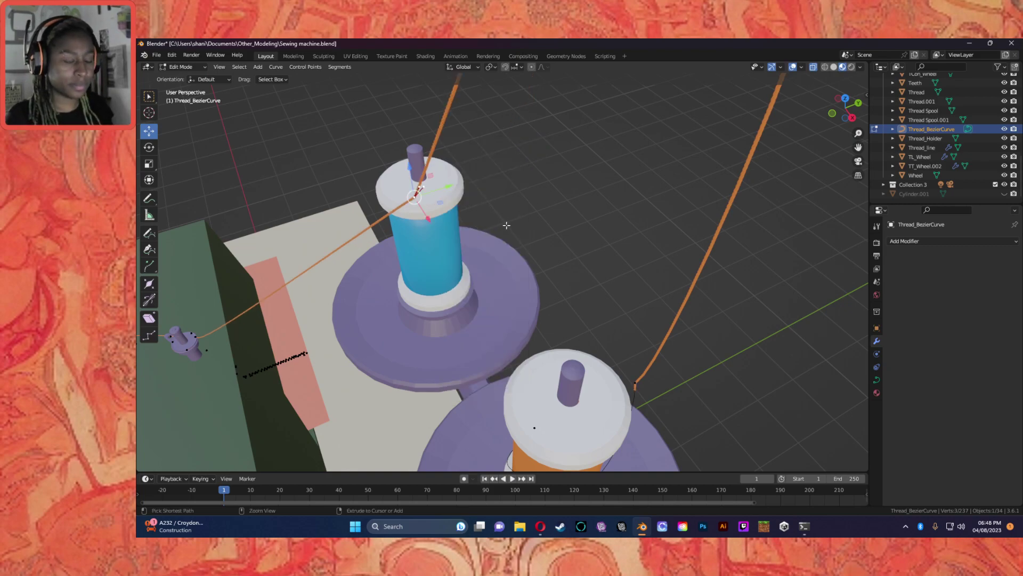
key("ctrl+z")
Step: Smooth the control point between the guide post and the stand's arm to soften the bend in the thread
scroll(487, 219, "down", 7)
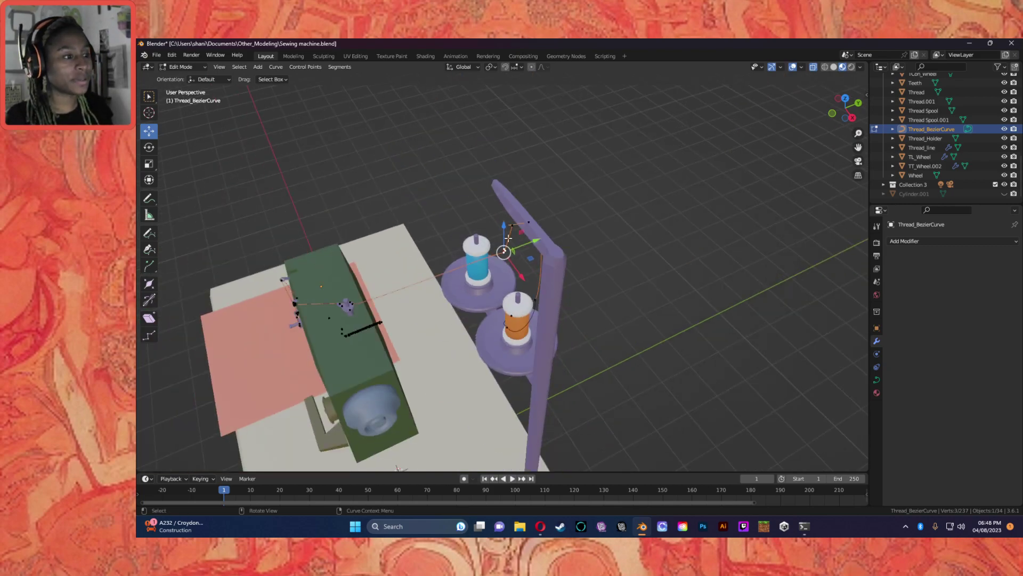
scroll(532, 233, "up", 5)
scroll(565, 222, "up", 3)
scroll(565, 216, "down", 3)
scroll(549, 189, "up", 2)
middle_click_drag(549, 192, 517, 208)
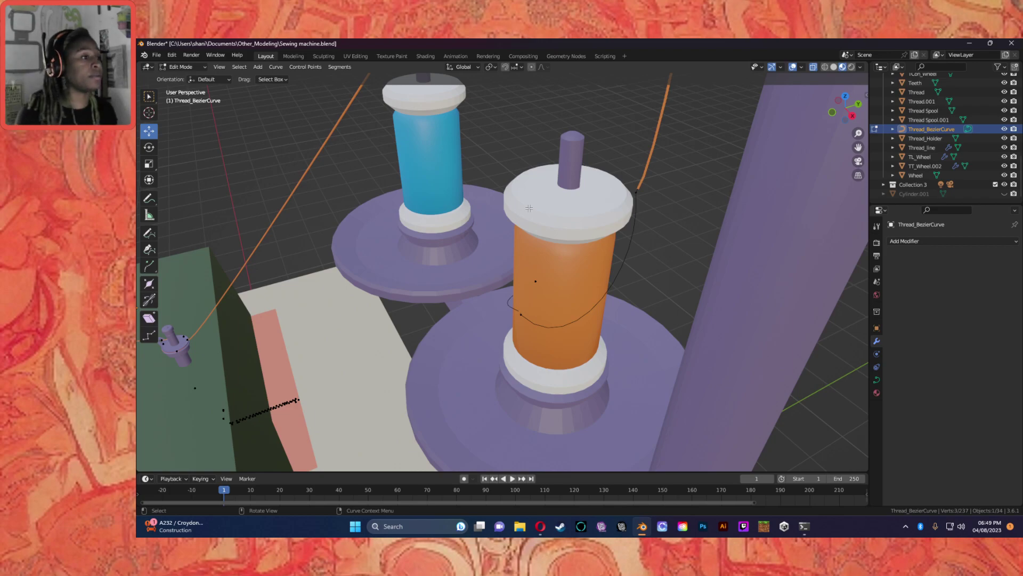
middle_click_drag(392, 247, 448, 274)
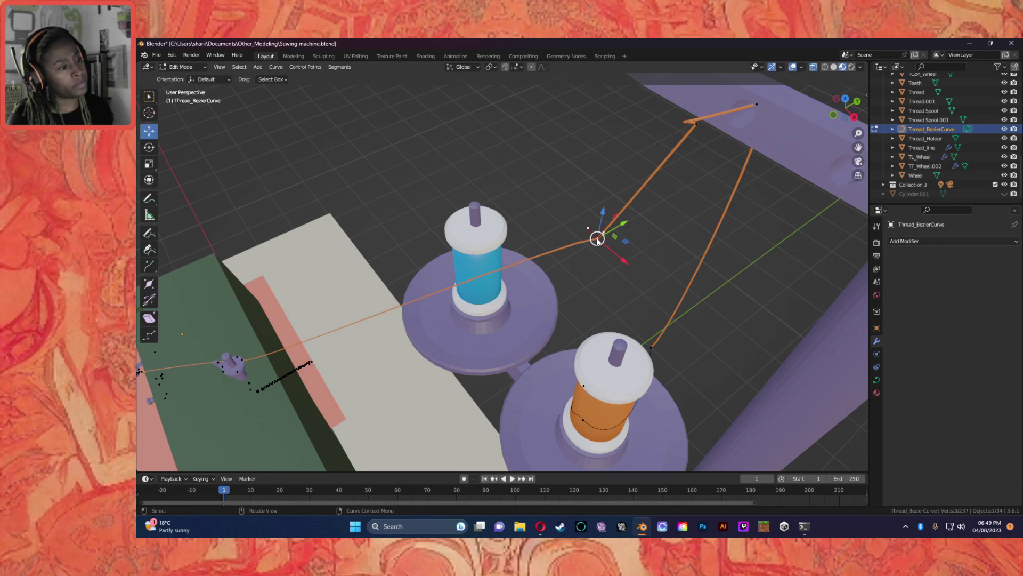
right_click(575, 249)
left_click(575, 248)
Step: Smooth the same control point once more and clear the selection
middle_click_drag(622, 235, 613, 209)
scroll(612, 208, "down", 3)
scroll(525, 139, "up", 1)
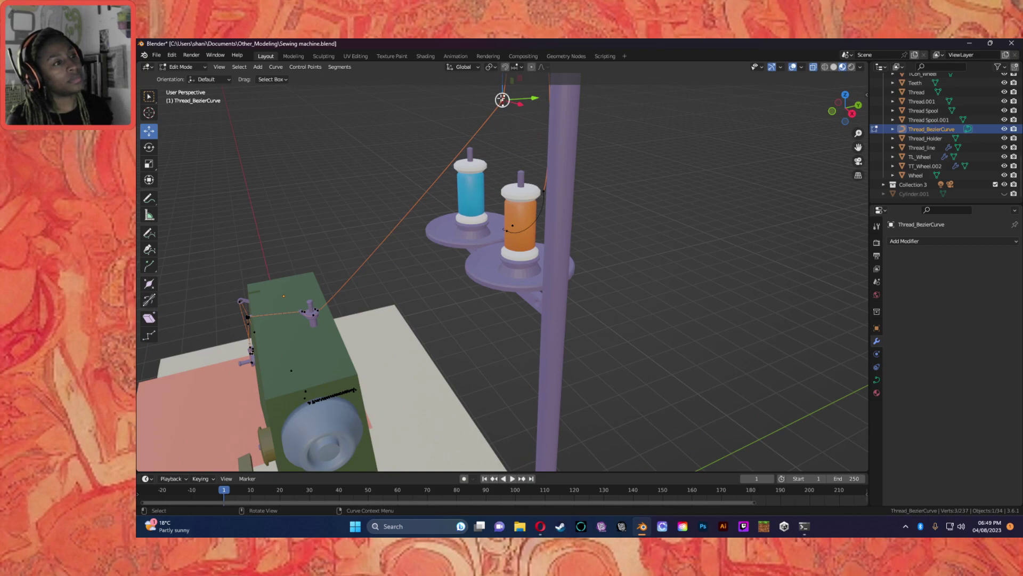
right_click(497, 151)
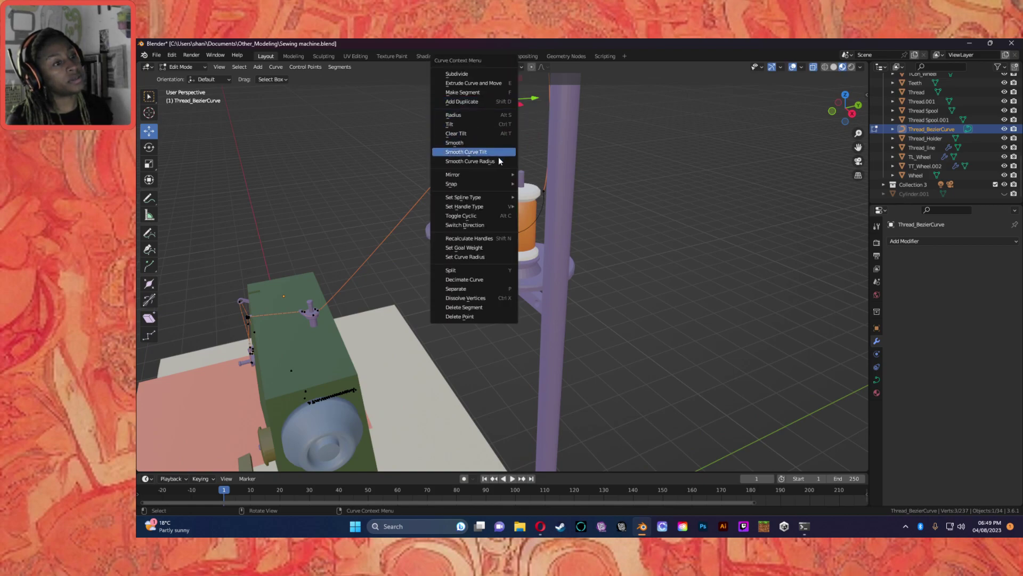
left_click(483, 133)
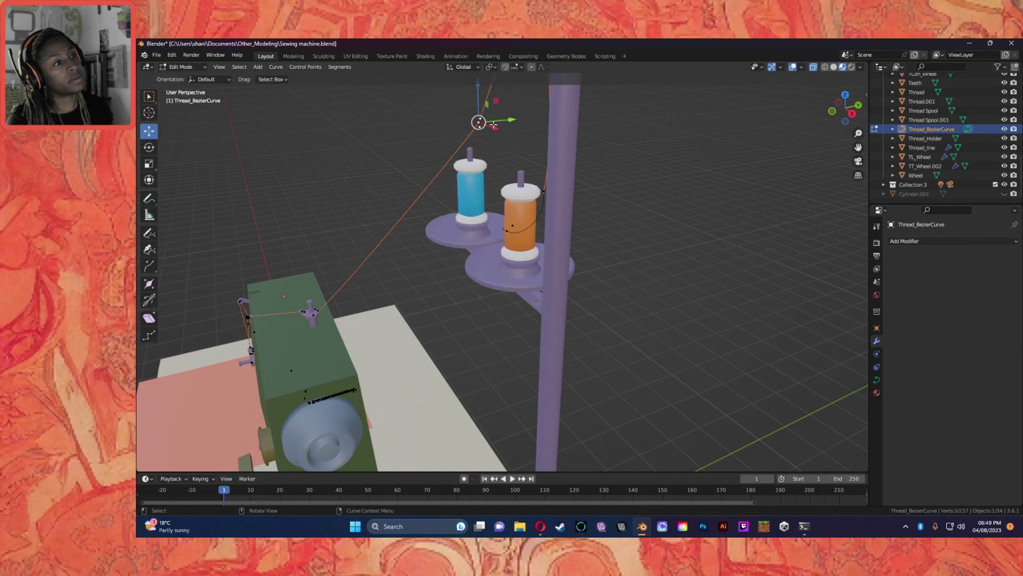
left_click(415, 228)
Step: Smooth the thread's control point just below the spool stand's arm and deselect it
middle_click_drag(416, 229, 577, 164)
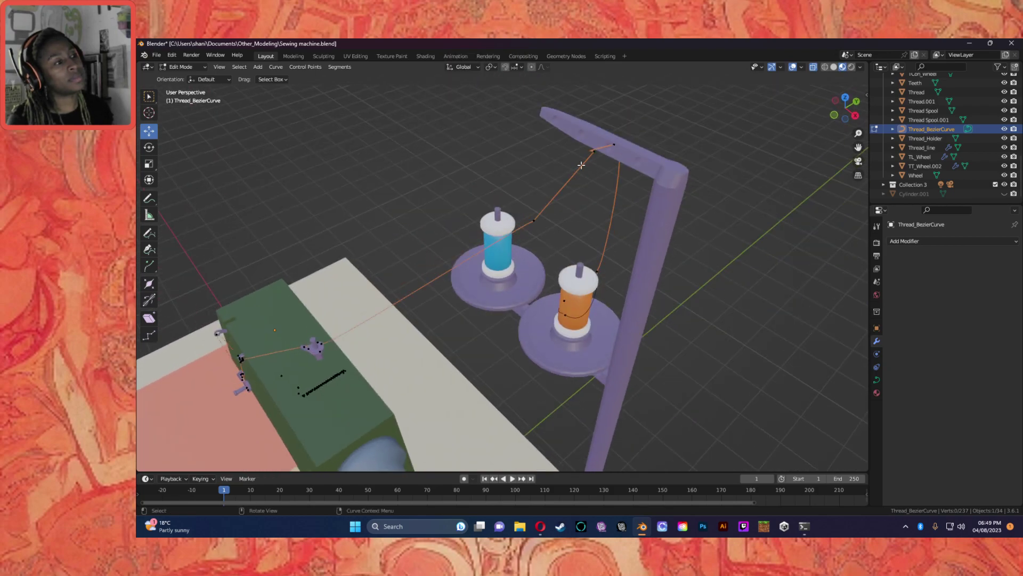
right_click(594, 151)
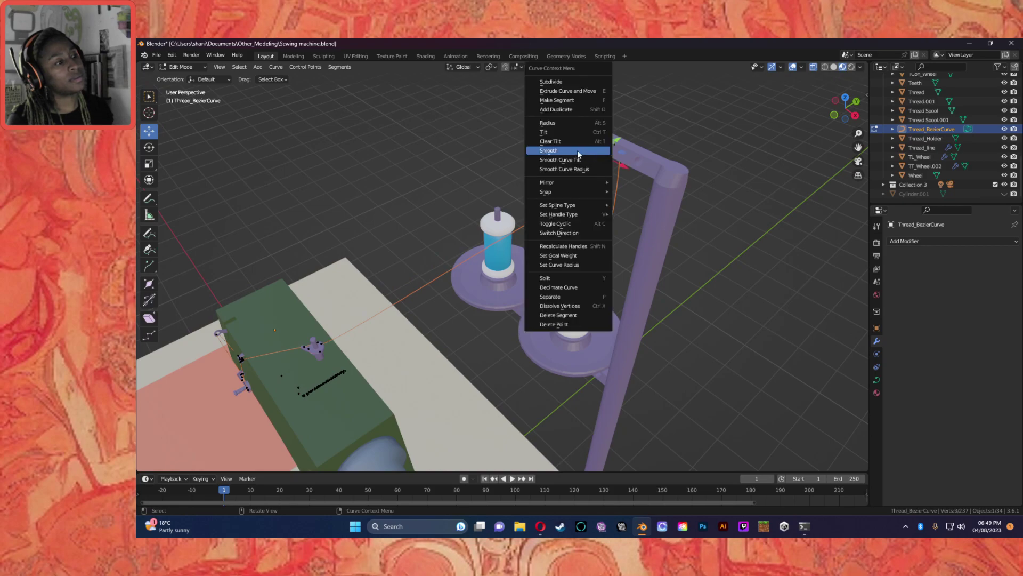
left_click(577, 151)
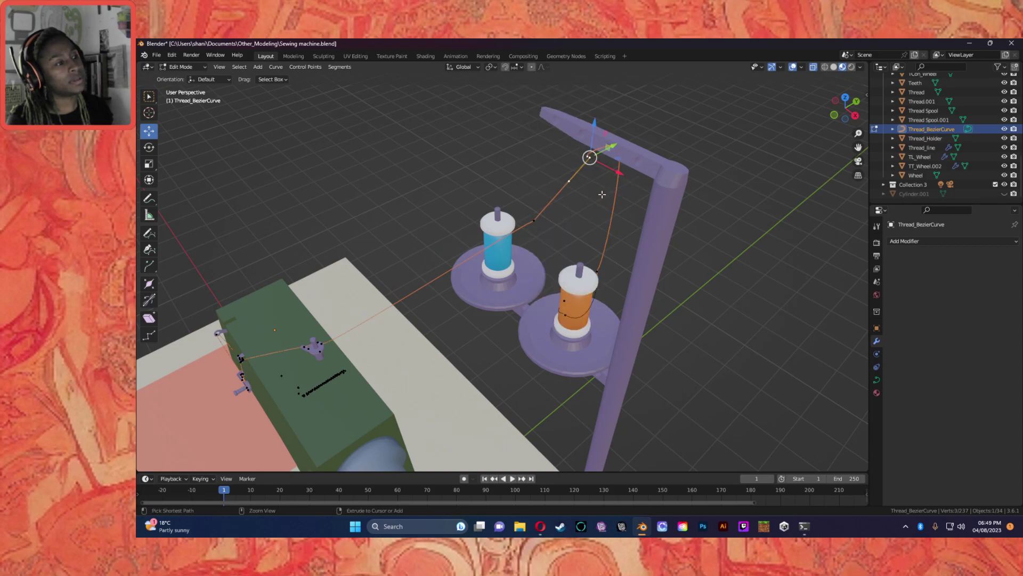
left_click(618, 188)
Step: Pull the lower handle of the control point below the stand's arm in close to the point
middle_click_drag(619, 189, 481, 203)
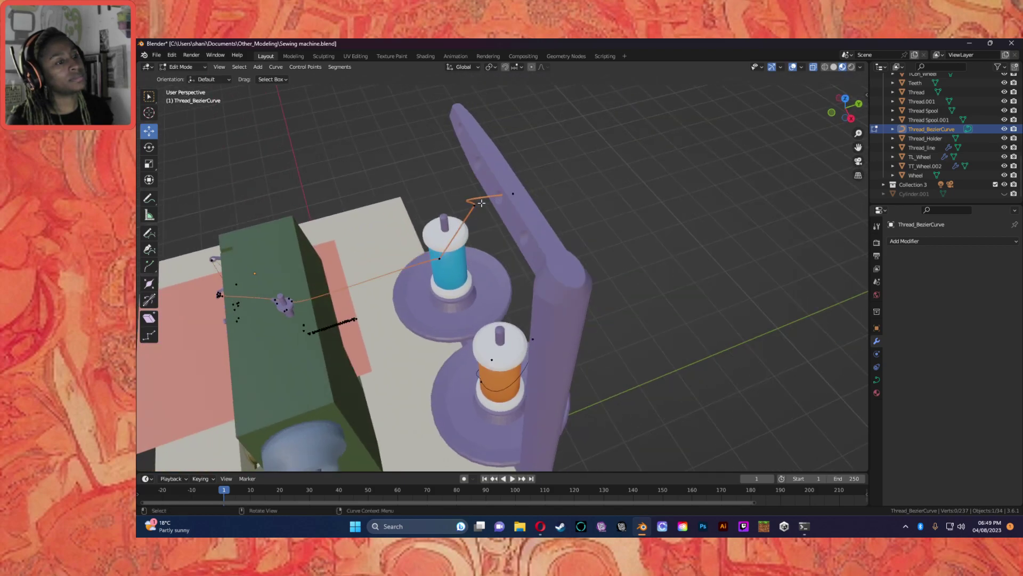
left_click(477, 201)
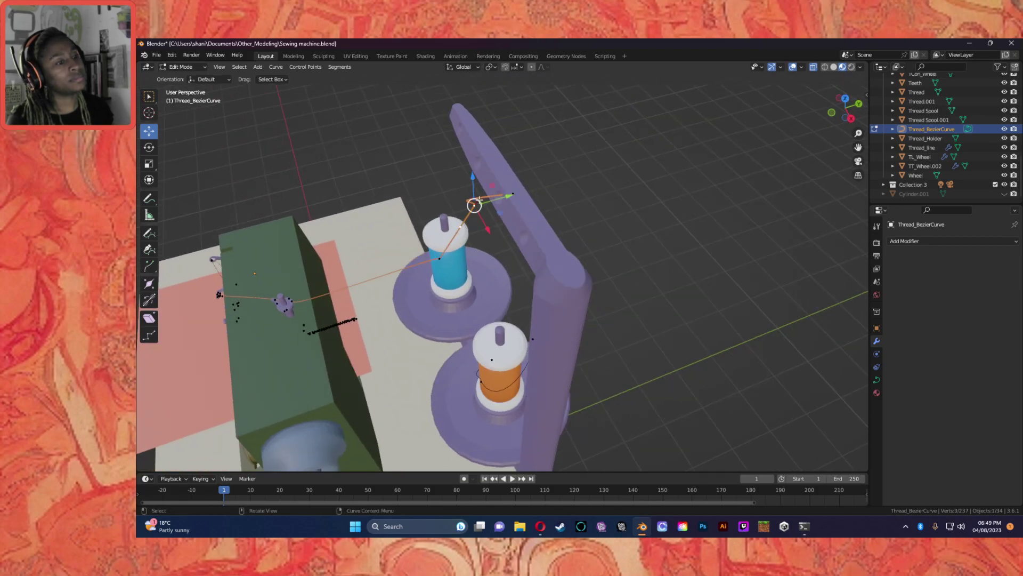
left_click(463, 228)
left_click_drag(463, 222, 478, 202)
left_click(484, 203)
middle_click_drag(498, 202, 455, 203)
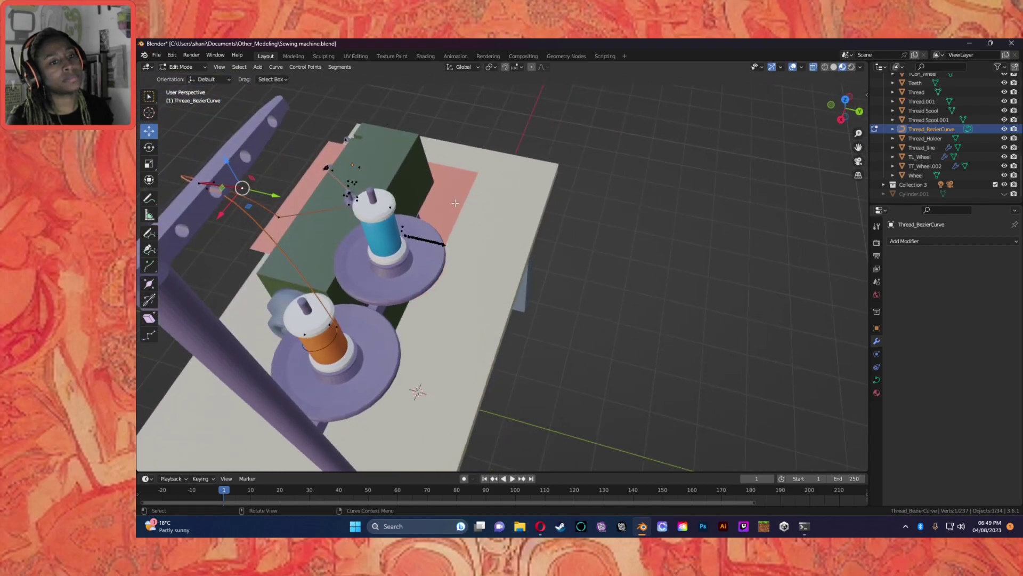
Step: Move the thread's control point at the stand's arm about 0.06 m along Y and lower its rear handle about 0.19 m
left_click(220, 194)
left_click_drag(242, 197, 275, 222)
middle_click_drag(275, 222, 355, 203)
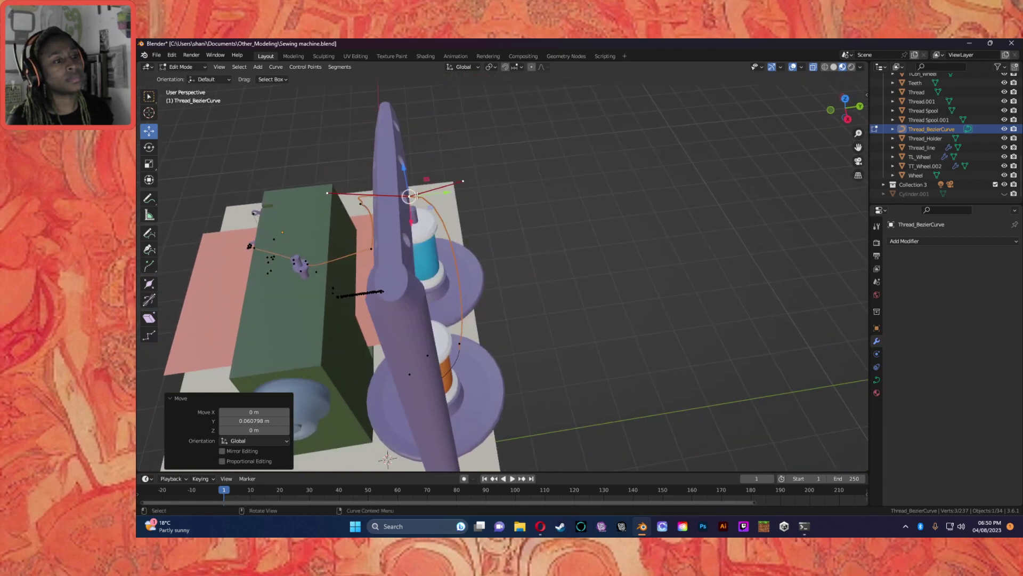
left_click(449, 187)
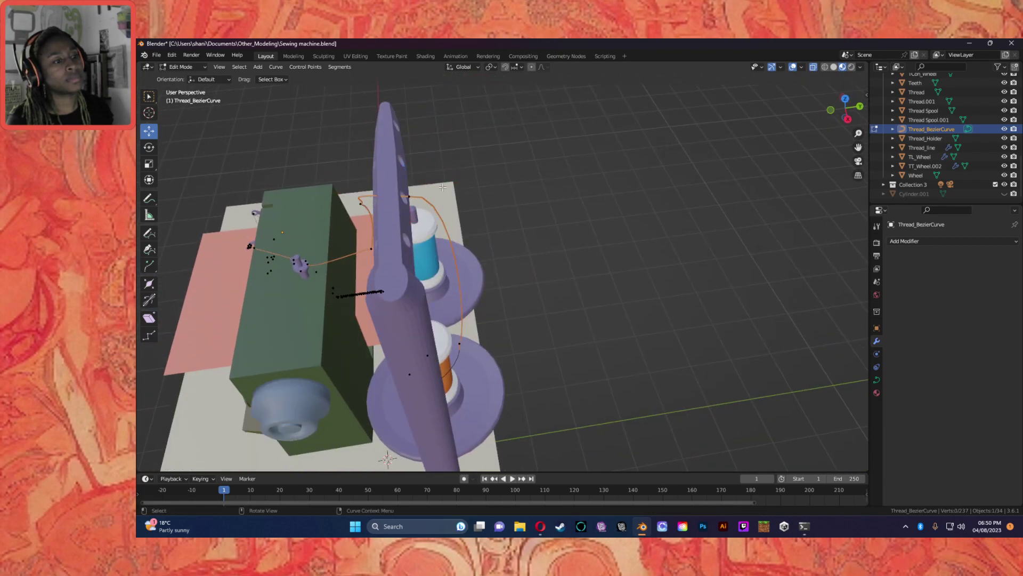
left_click(463, 181)
left_click_drag(462, 154, 461, 191)
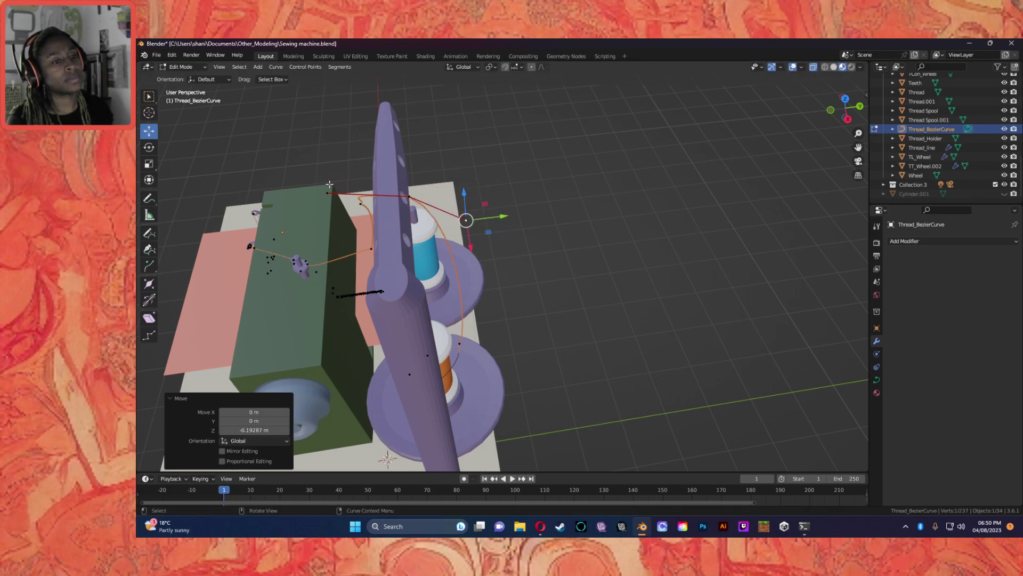
Step: Pull the front and rear handles of that control point in close to the stand's arm
left_click(327, 193)
left_click_drag(327, 192, 396, 188)
left_click(465, 218)
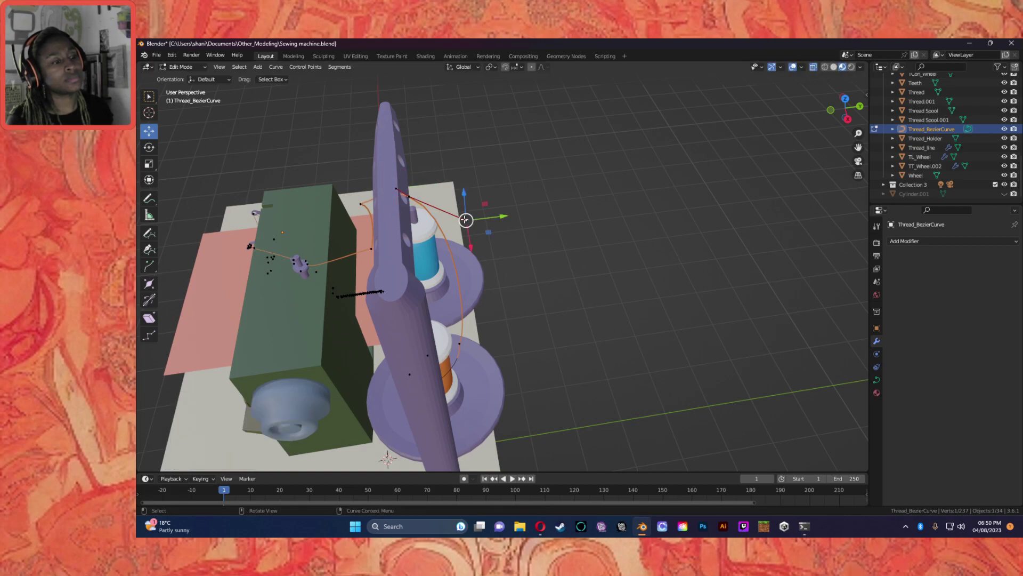
left_click_drag(465, 218, 432, 208)
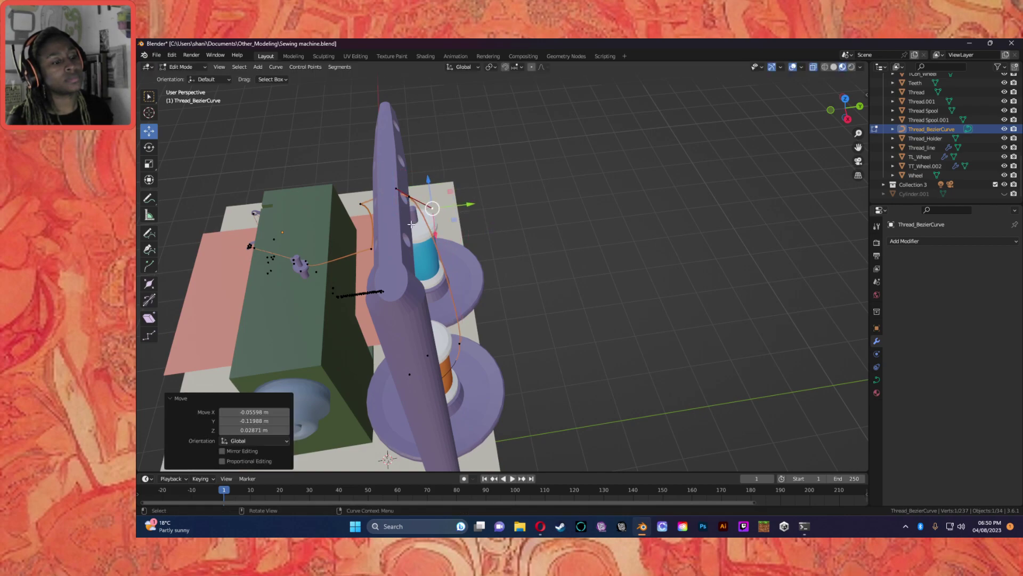
Step: Raise the thread's neighbouring control point to the arm's hole and shift it about 0.075 m along X
left_click(373, 204)
middle_click_drag(373, 204, 562, 170)
left_click_drag(575, 161, 556, 114)
middle_click_drag(568, 166, 697, 281)
left_click_drag(719, 296, 740, 313)
Step: Swing one handle of the control point in the arm's hole to its opposite side and pull the other handle closer
scroll(747, 297, "up", 5)
scroll(746, 297, "down", 1)
middle_click_drag(747, 297, 603, 263, "shift")
scroll(621, 265, "down", 4)
scroll(614, 262, "up", 4)
scroll(623, 260, "down", 2)
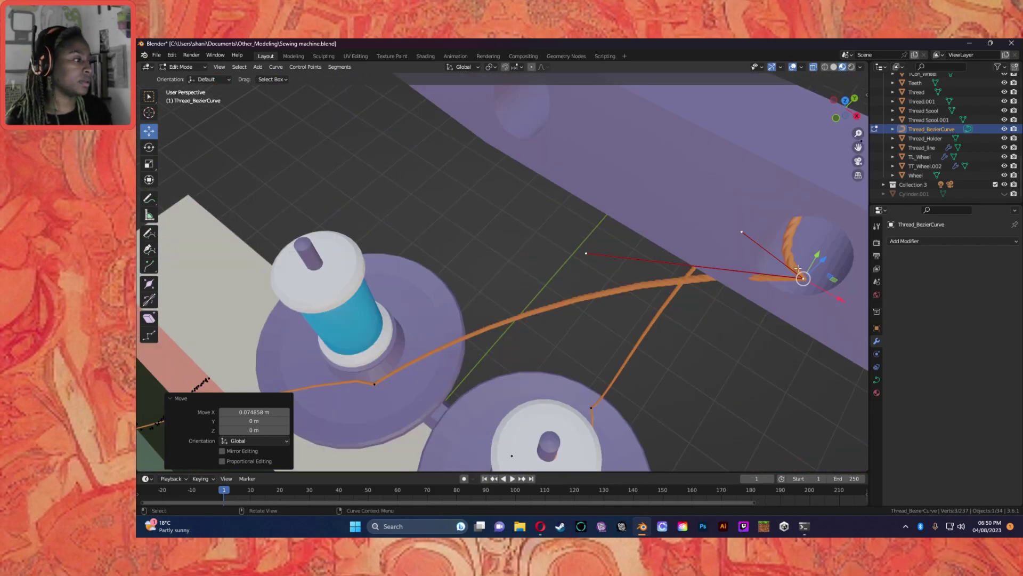
left_click_drag(584, 254, 864, 298)
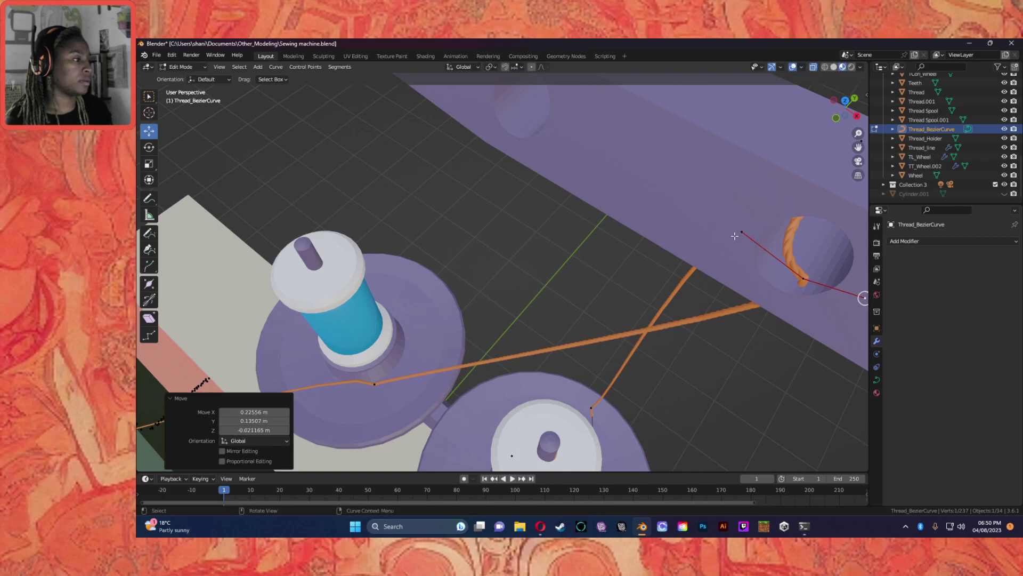
left_click(743, 233)
left_click_drag(741, 230, 824, 260)
Step: Move the machine-side handle of the control point in the hole to the front of the stand's arm
left_click(860, 301)
middle_click_drag(815, 315, 781, 320)
middle_click_drag(515, 228, 592, 275, "shift")
middle_click_drag(853, 368, 696, 319, "shift")
key("g")
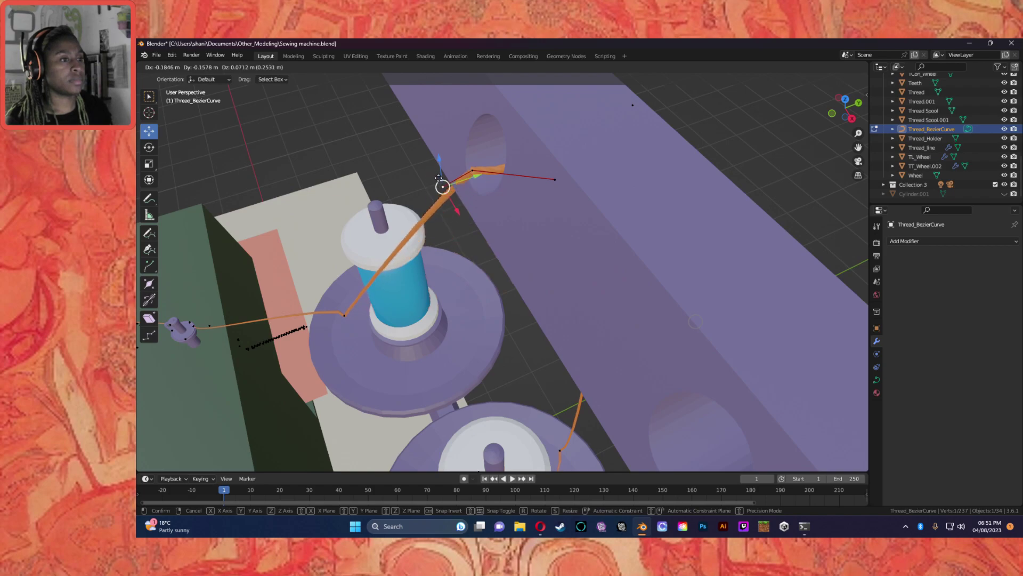
left_click(426, 172)
Step: Bring the same handle back close to its control point so the thread runs straight down from the arm
middle_click_drag(426, 171, 633, 289)
left_click_drag(632, 282, 726, 394)
middle_click_drag(726, 395, 711, 200)
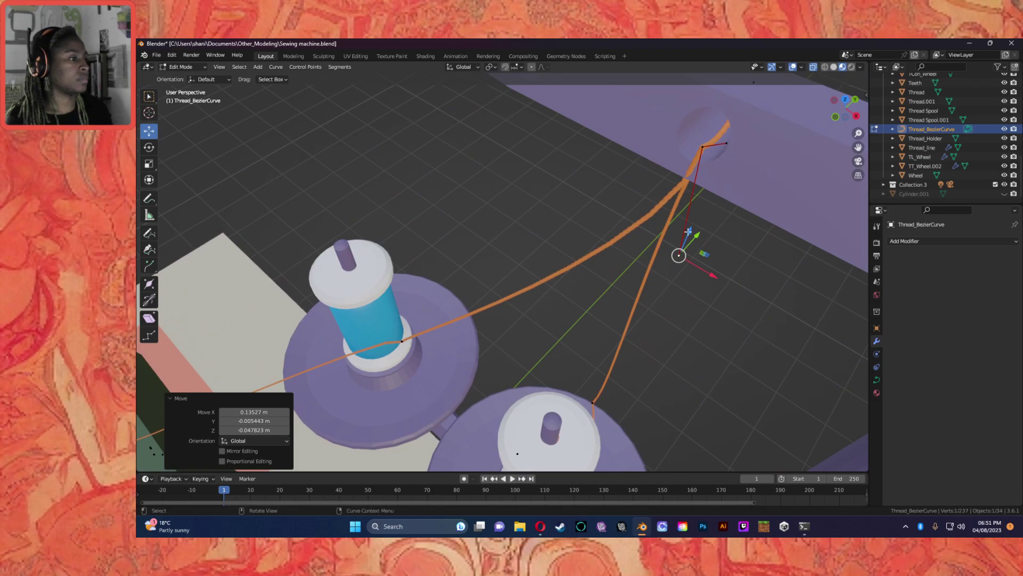
left_click_drag(692, 231, 680, 130)
left_click_drag(750, 176, 715, 157)
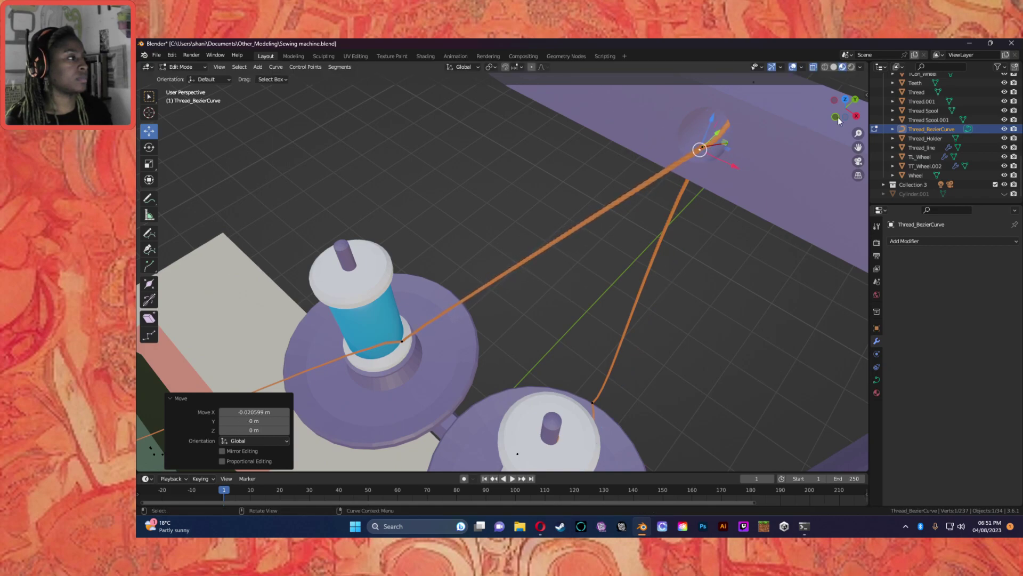
Step: In front view, raise the lower handle of the thread loop's front control point to just above that point
left_click(857, 116)
scroll(380, 173, "up", 2)
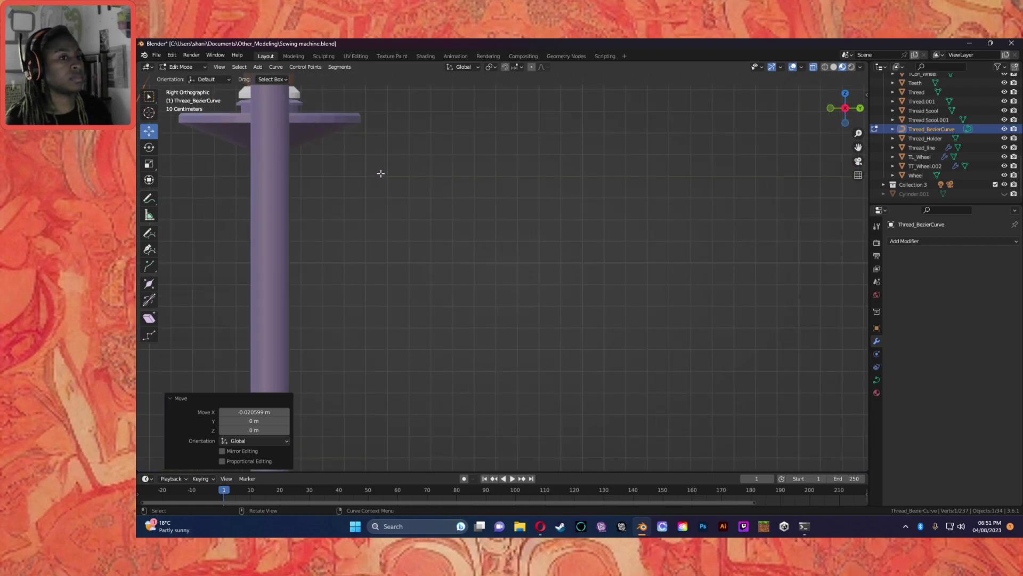
scroll(389, 179, "down", 5)
middle_click_drag(473, 178, 616, 291, "shift")
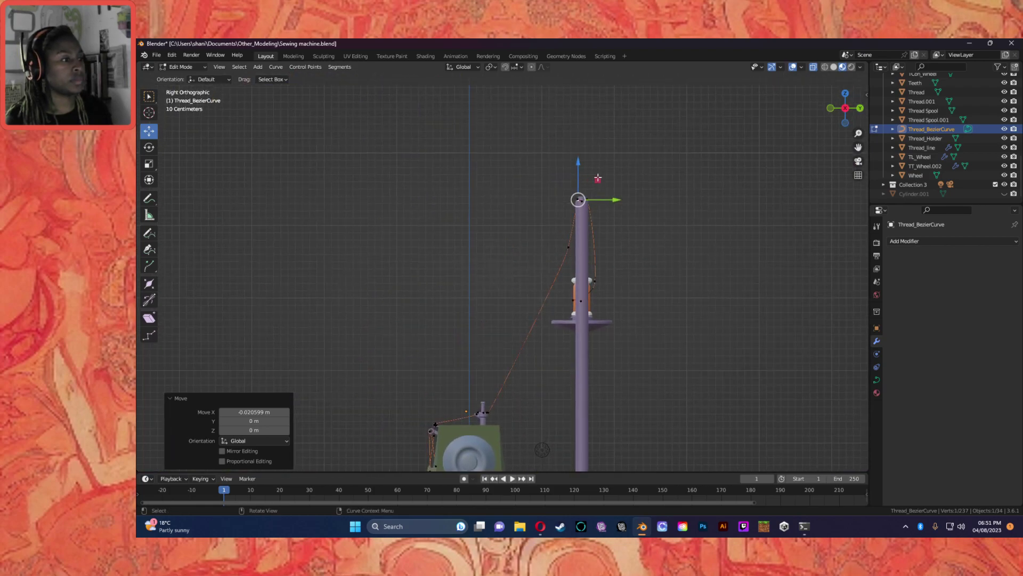
scroll(654, 180, "up", 6)
middle_click_drag(655, 180, 669, 194)
scroll(669, 194, "down", 6)
scroll(669, 194, "up", 2)
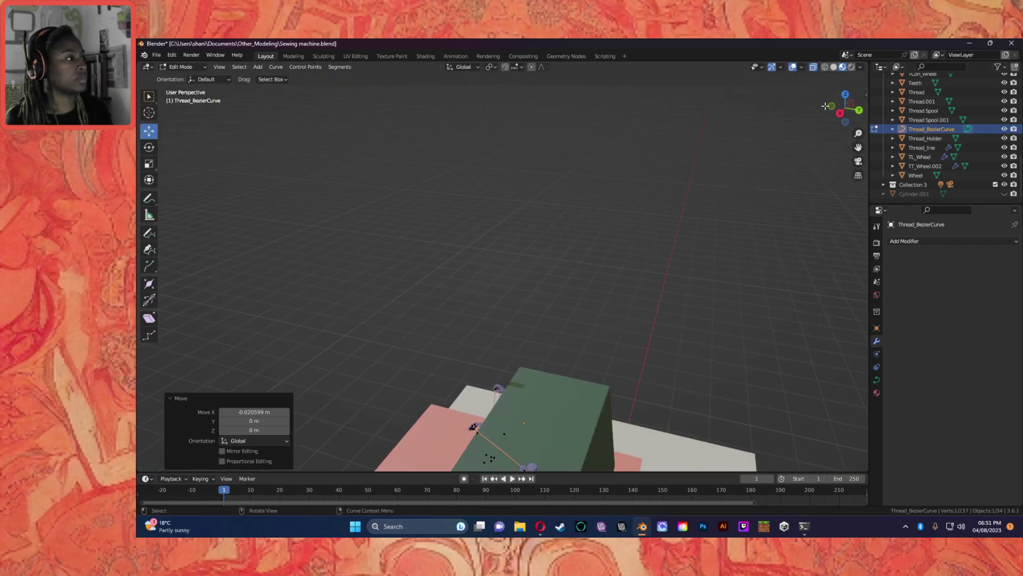
left_click(833, 109)
middle_click_drag(736, 192, 794, 99)
left_click(844, 104)
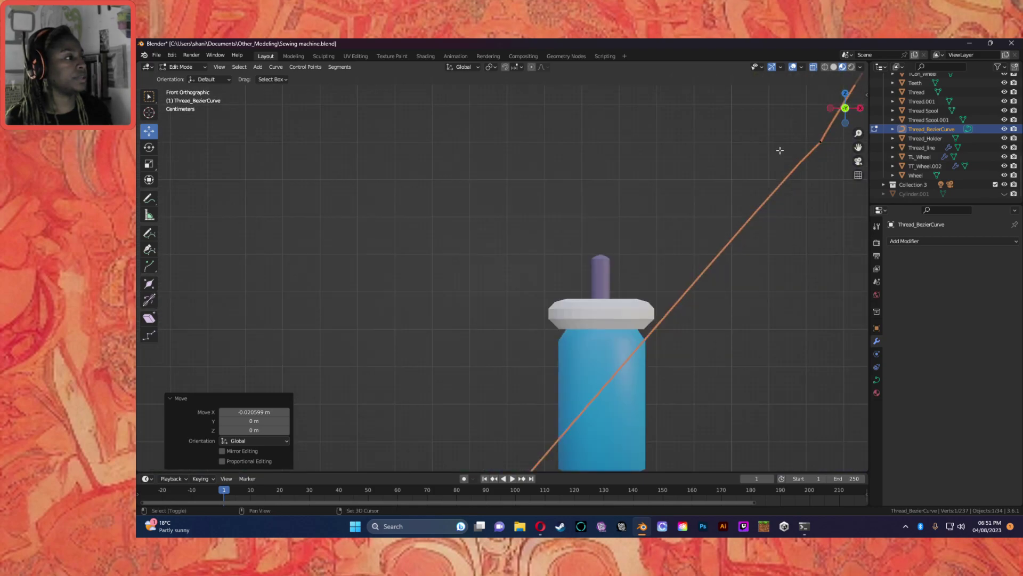
scroll(772, 151, "down", 3)
scroll(505, 425, "up", 5)
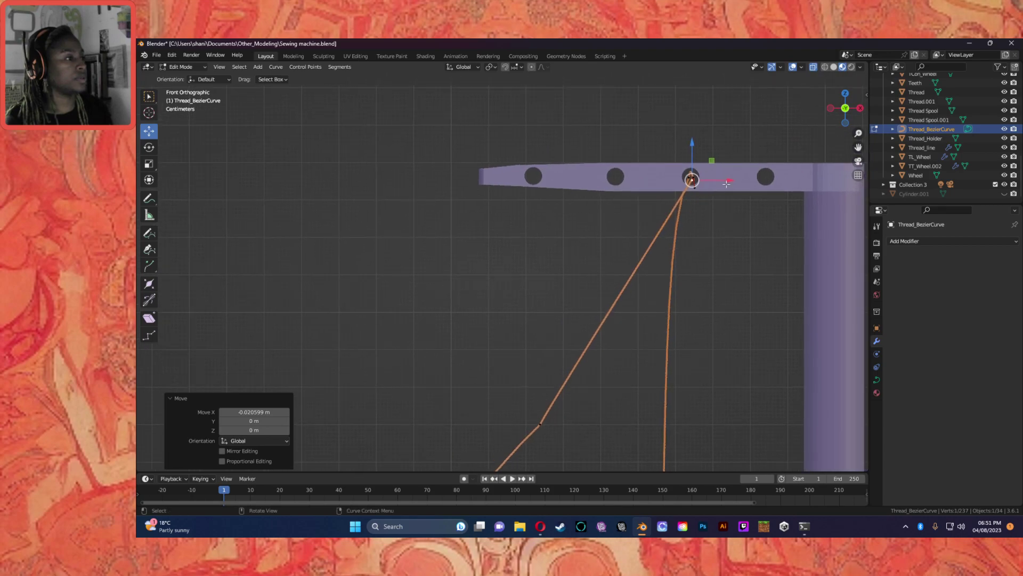
scroll(504, 424, "up", 4)
middle_click_drag(733, 164, 562, 304, "shift")
scroll(685, 264, "up", 4)
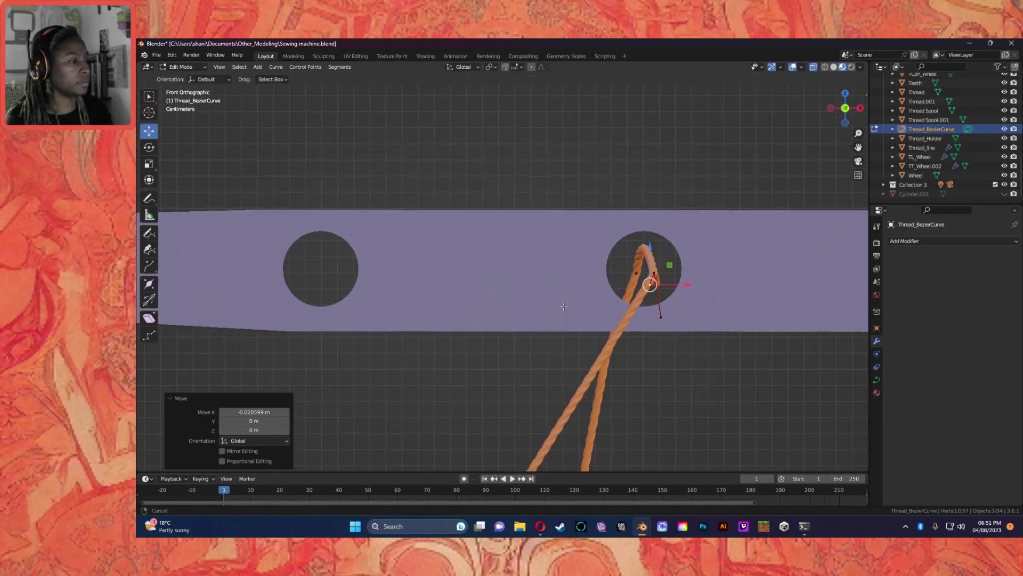
scroll(562, 304, "up", 3)
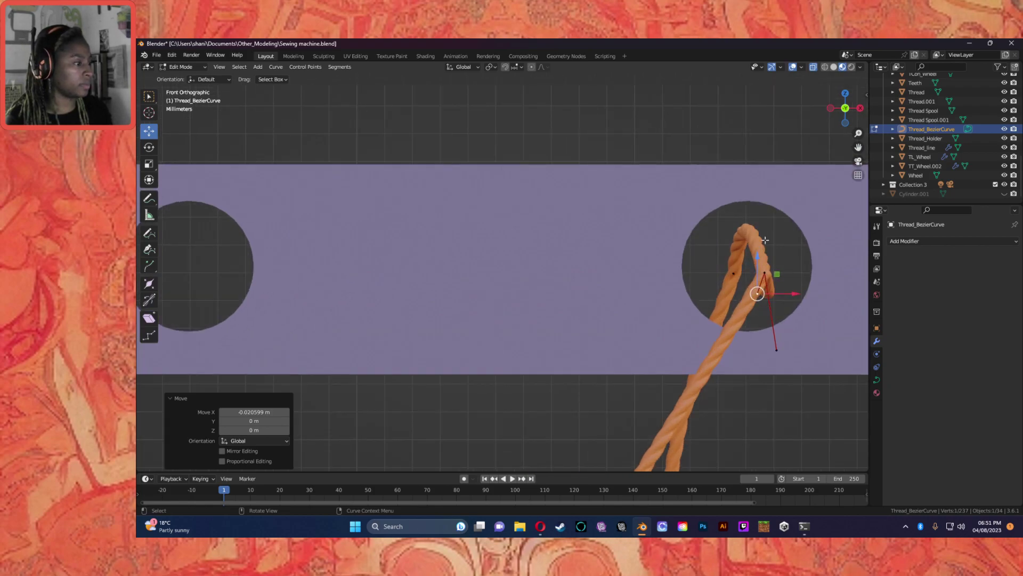
left_click(777, 350)
left_click_drag(777, 313, 762, 203)
left_click_drag(801, 245, 801, 246)
left_click_drag(768, 210, 766, 230)
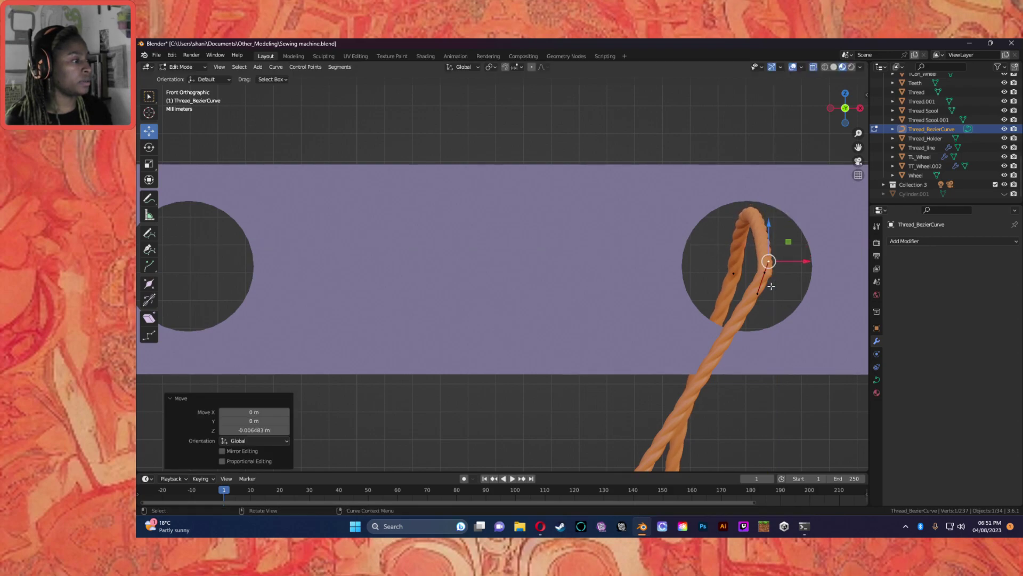
Step: Nudge the other handle of the front control point slightly along X and Z to smooth the strand
left_click(758, 293)
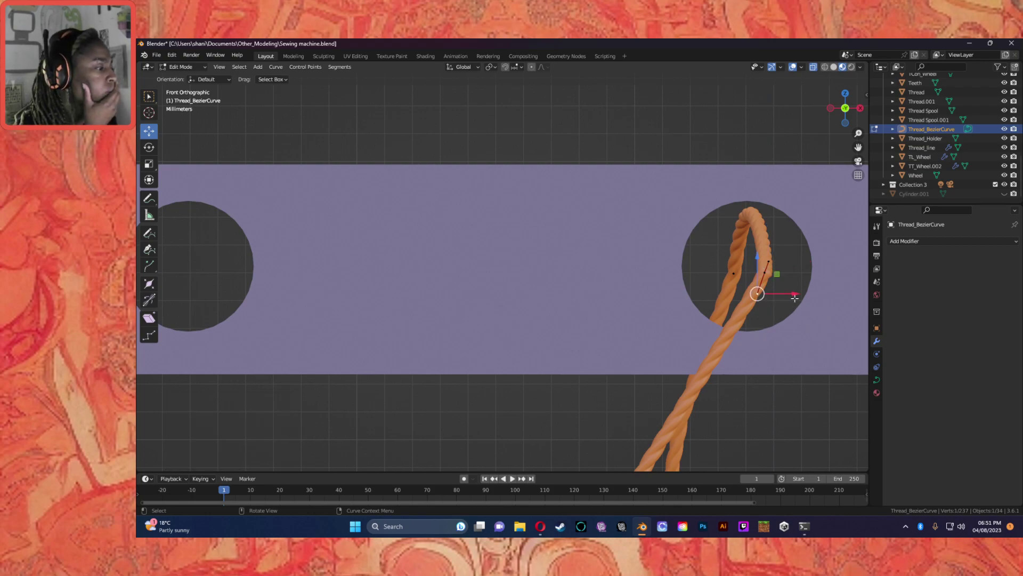
mouse_move(795, 295)
left_mouse_down()
mouse_move(811, 298)
mouse_move(794, 295)
left_mouse_up()
left_click_drag(757, 252, 756, 252)
Step: Lower the rear control point's upper handle about 0.034 m and draw its long lower handle in toward the arm's hole
left_click(733, 274)
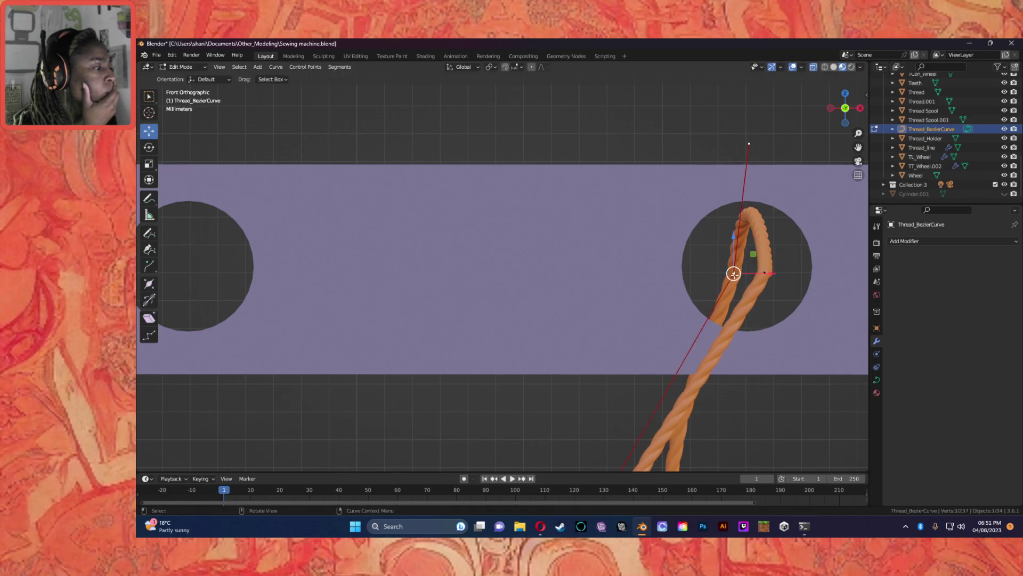
left_click(750, 144)
left_click_drag(749, 110, 747, 206)
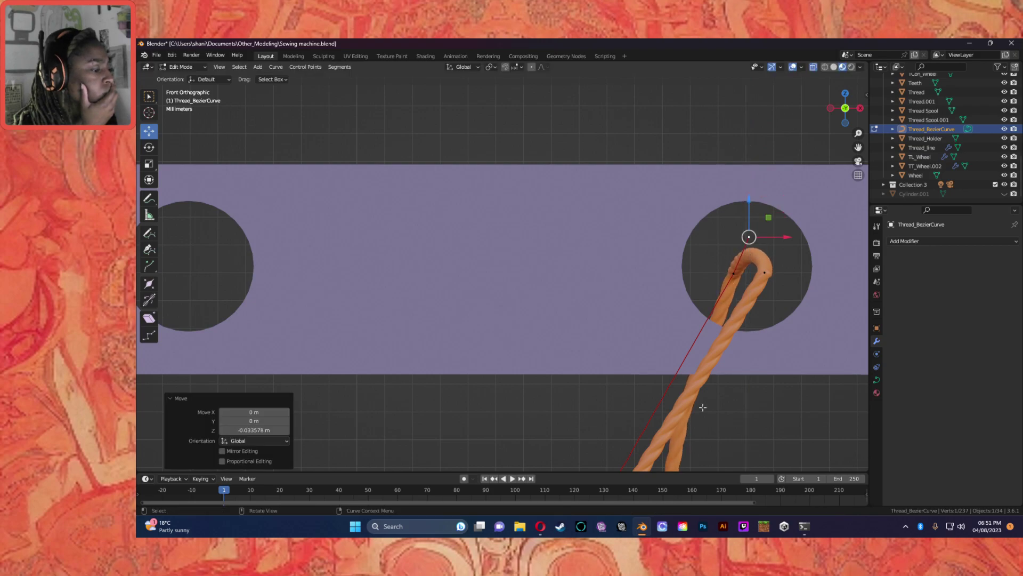
scroll(649, 413, "down", 3)
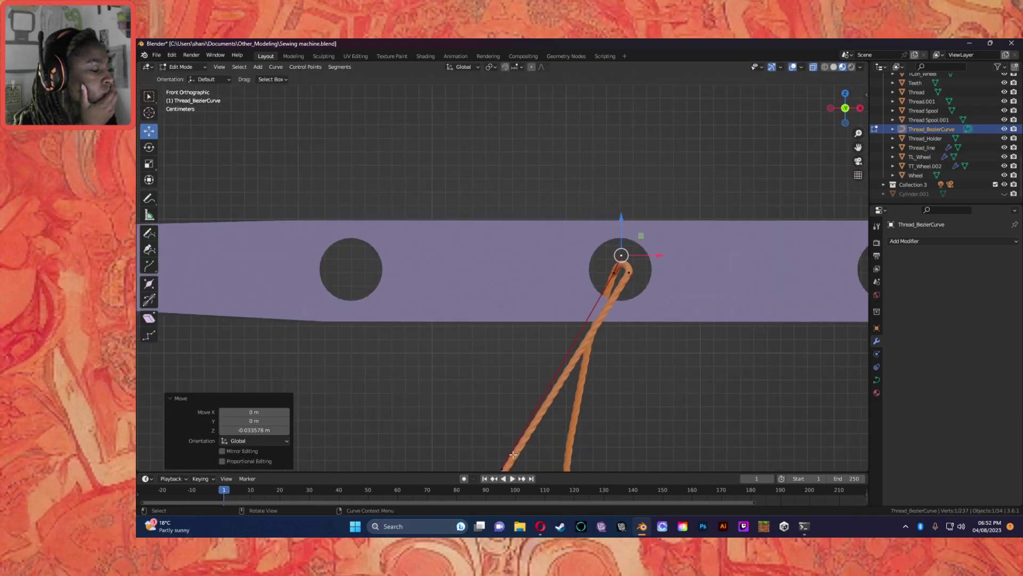
left_click(506, 468)
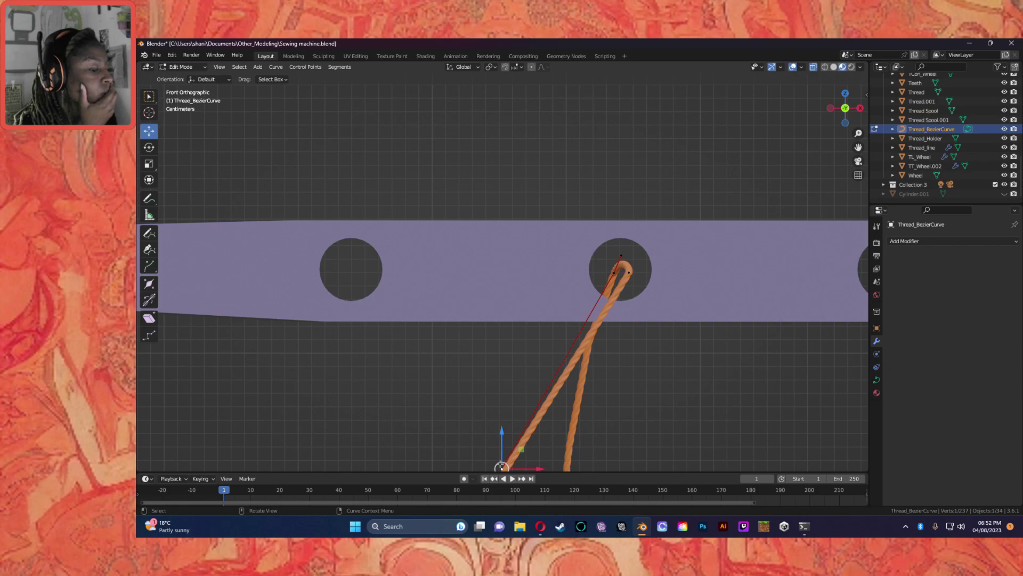
left_click_drag(505, 456, 544, 385)
left_click_drag(569, 351, 651, 291)
Step: Lower the thread loop toward the bottom edge of the arm's hole and clear the selection
left_click(634, 331)
left_click_drag(623, 235, 622, 291)
left_click(649, 360)
Step: Move the control point above the blue spool up along the thread toward the arm, about 0.28, 0.32 and 0.43 m in X, Y and Z
middle_click_drag(651, 361, 634, 336)
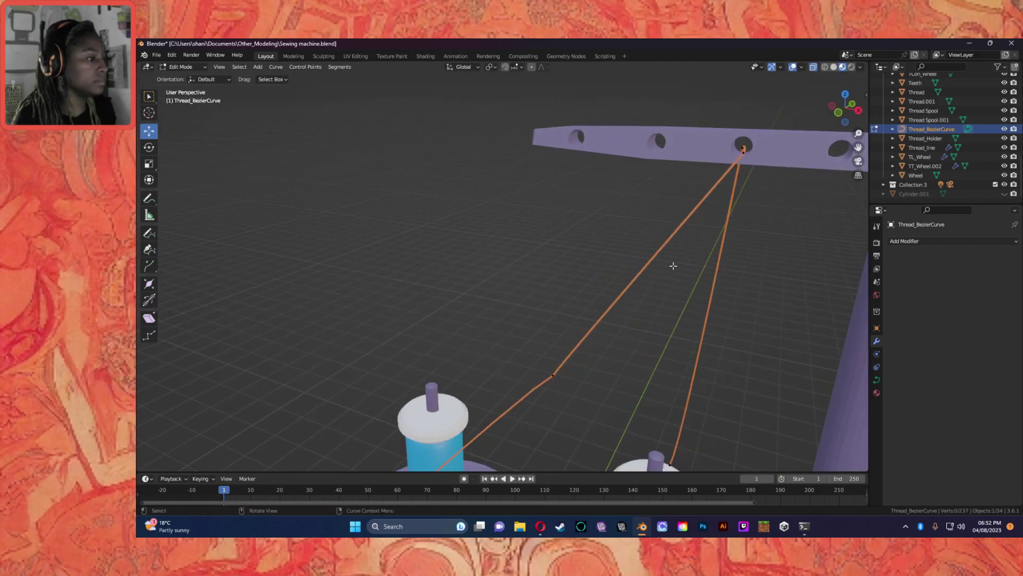
left_click(553, 375)
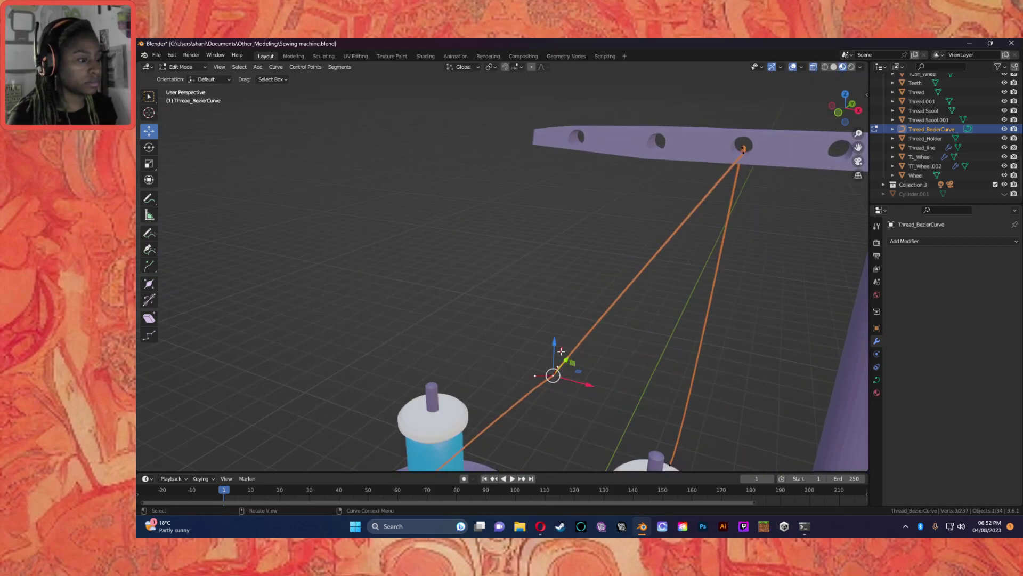
key("g")
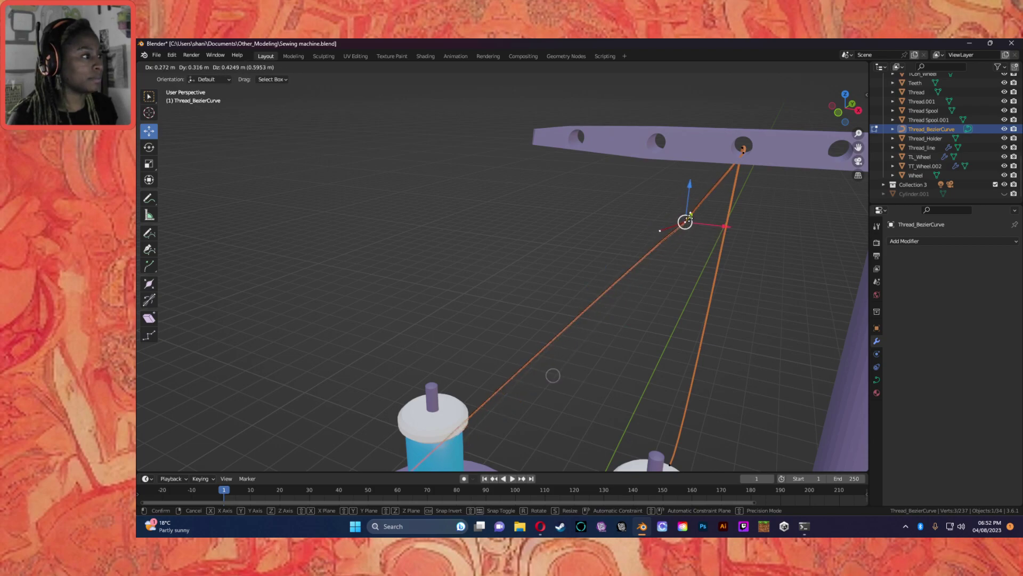
left_click(728, 189)
middle_click_drag(730, 188, 782, 190)
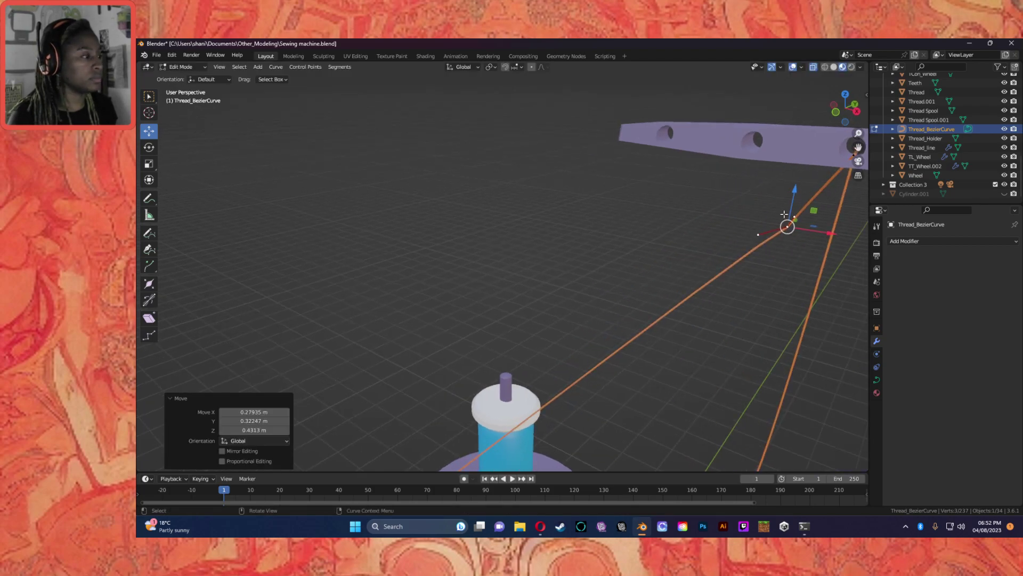
Step: Reposition the handles of the moved control point along the thread to straighten the strand
left_click(760, 234)
left_click_drag(760, 236, 801, 216)
left_click(794, 216)
Step: Examine how the thread loops through the arm's hole from the front, back and side
middle_click_drag(834, 184, 756, 152)
scroll(757, 152, "up", 3)
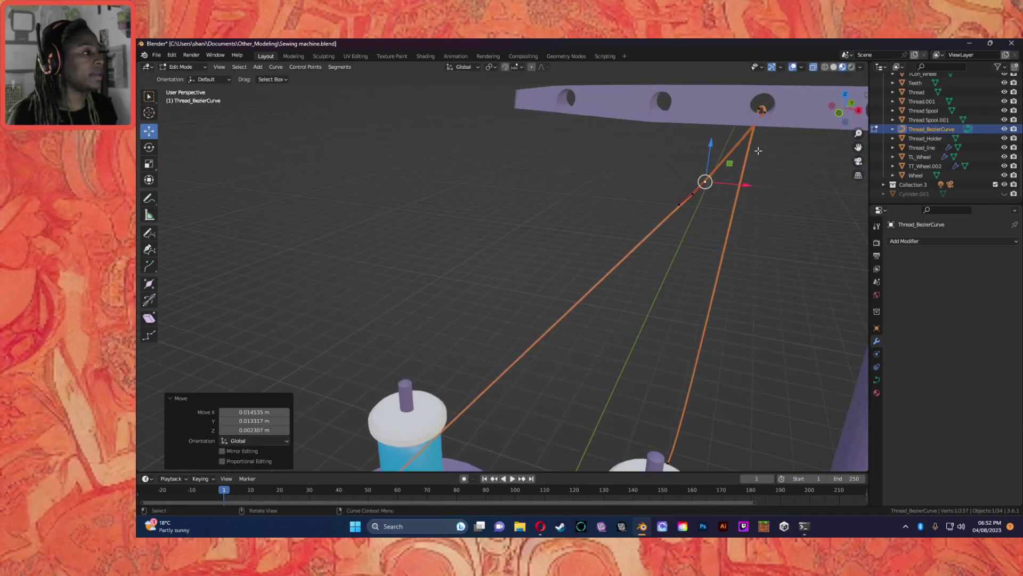
left_click(838, 114)
middle_click_drag(596, 263, 173, 197, "shift")
left_click(533, 254)
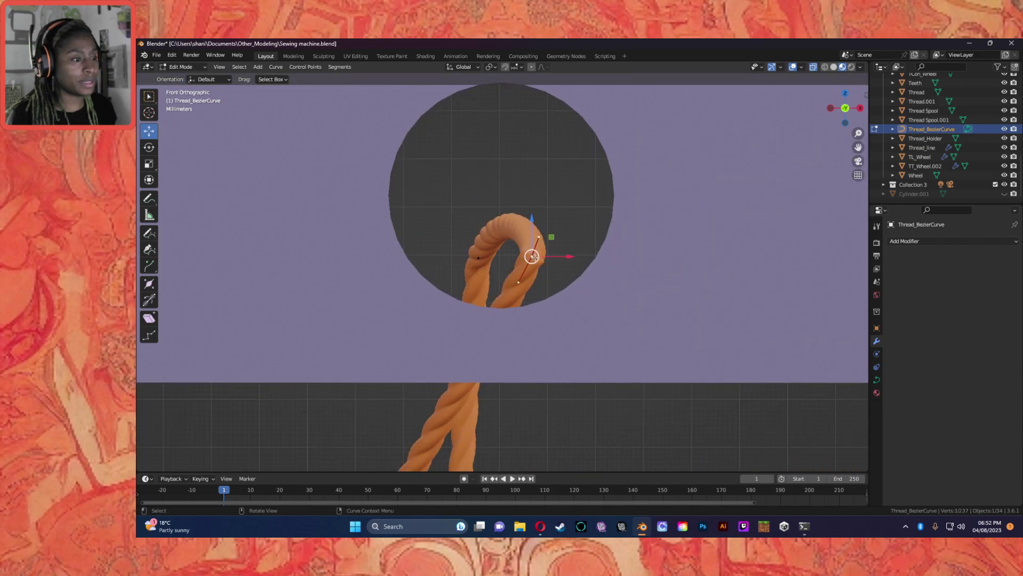
left_click(516, 281)
middle_click_drag(517, 282, 546, 324)
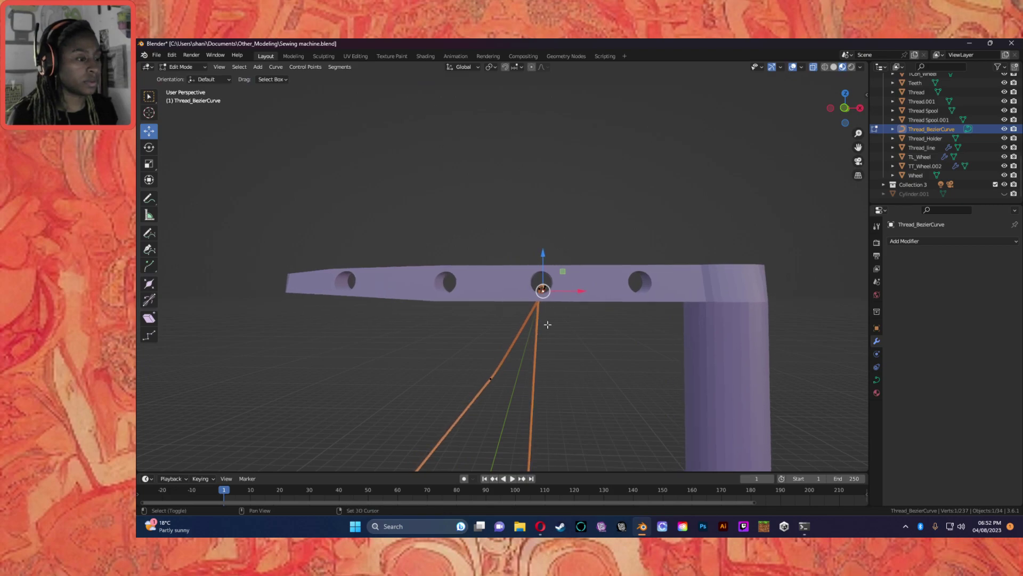
left_click(844, 108)
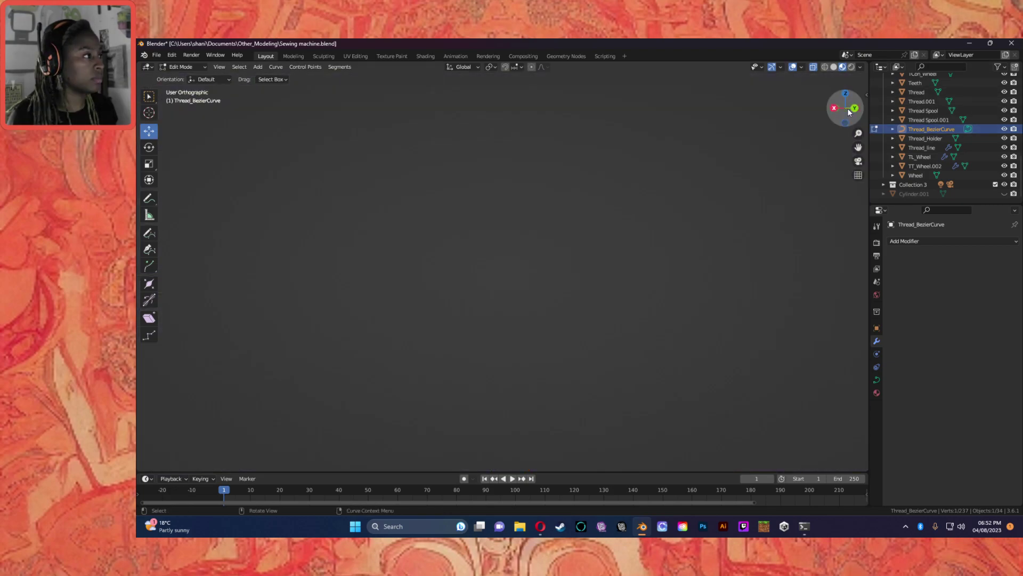
scroll(590, 246, "down", 20)
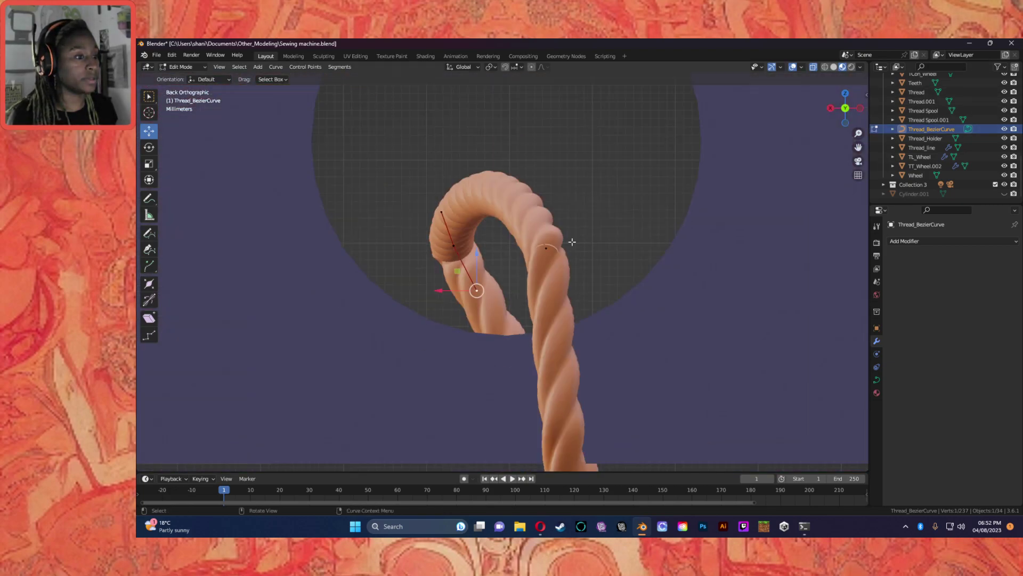
middle_click_drag(514, 292, 570, 302)
scroll(568, 308, "up", 10)
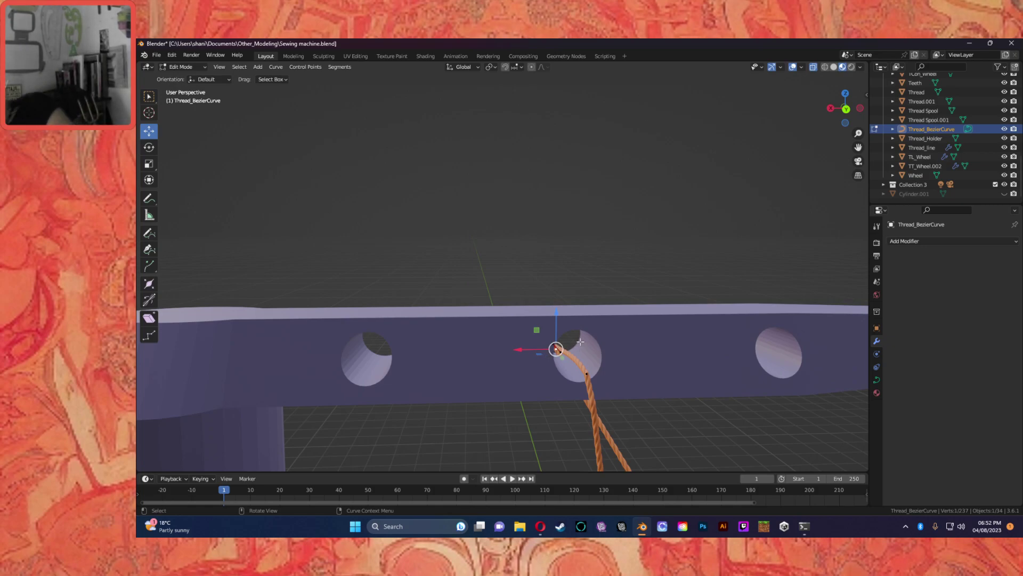
middle_click_drag(648, 413, 615, 402)
middle_click_drag(437, 413, 379, 398)
middle_click_drag(326, 363, 393, 369)
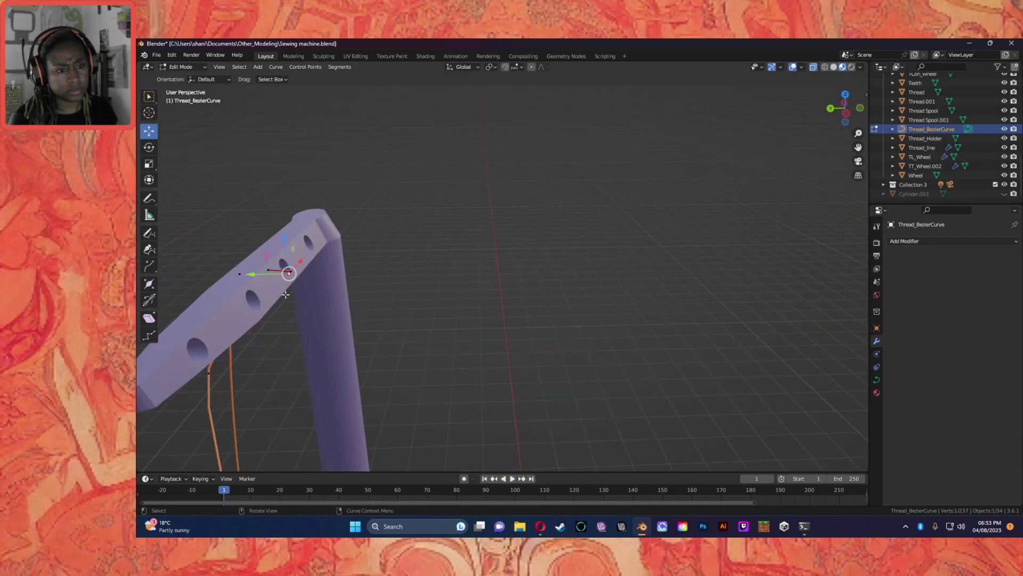
scroll(300, 302, "down", 4)
scroll(465, 297, "up", 6)
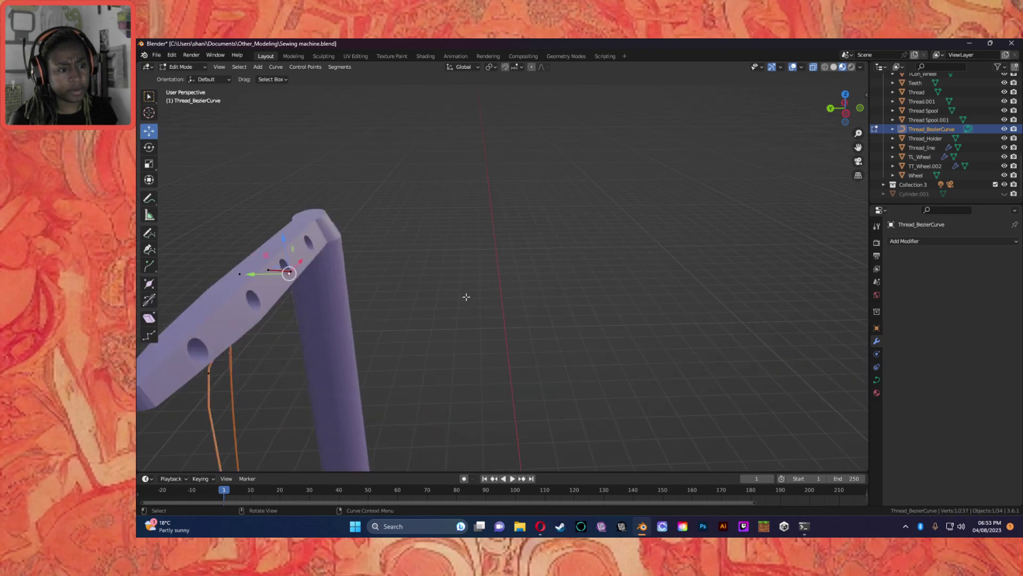
Step: Move the outer handle of the curve point at the arm's hole about -0.10 m along Y
middle_click_drag(317, 291, 263, 269)
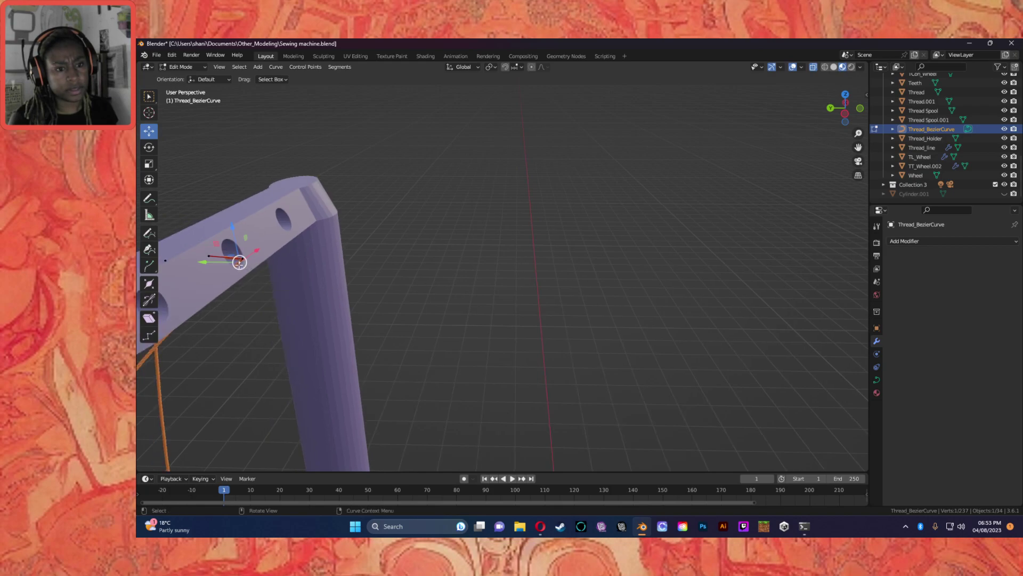
right_click(209, 255, "shift")
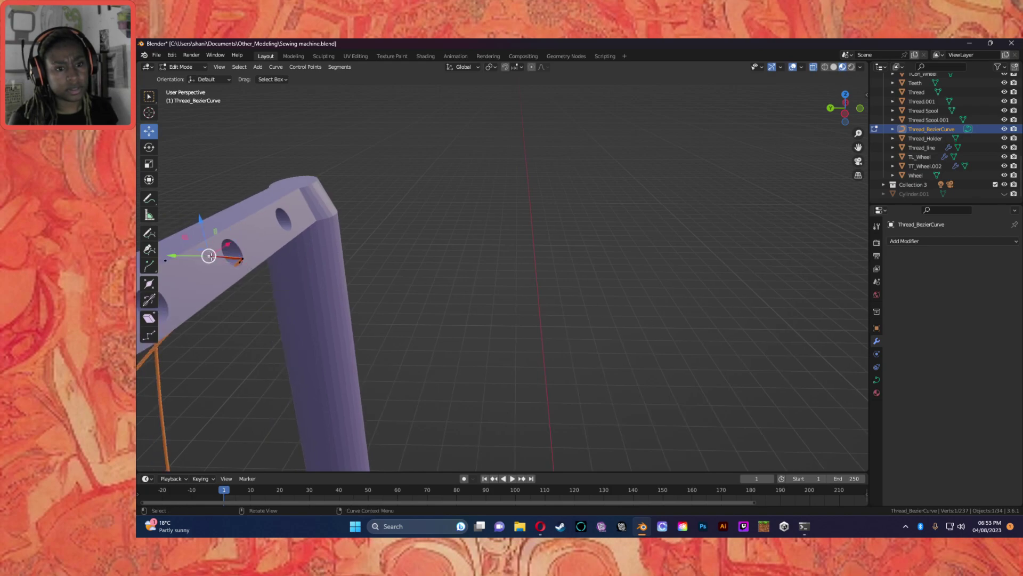
right_click(239, 263, "shift")
left_click_drag(212, 261, 263, 289)
Step: Move the thread's control point below the arm about -0.30 m along Y and 0.026 m up in Z
middle_click_drag(262, 290, 372, 311)
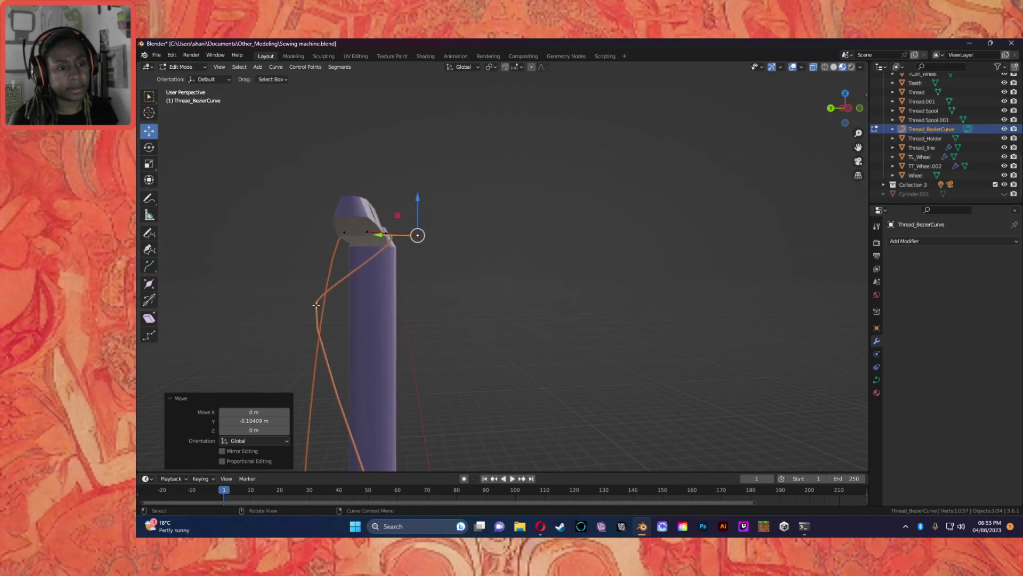
left_click(318, 305)
left_click_drag(280, 304, 380, 319)
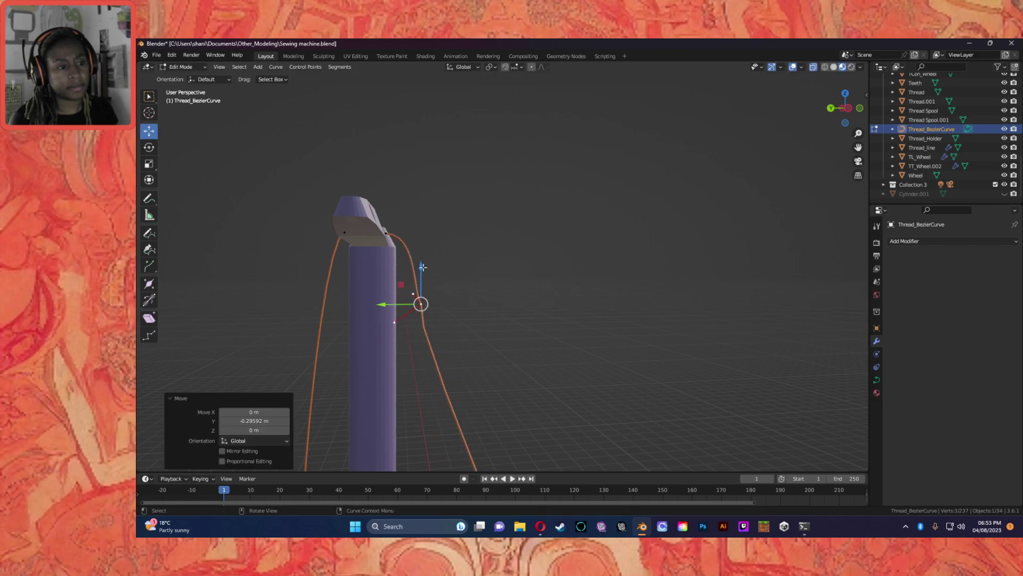
left_click_drag(422, 266, 422, 258)
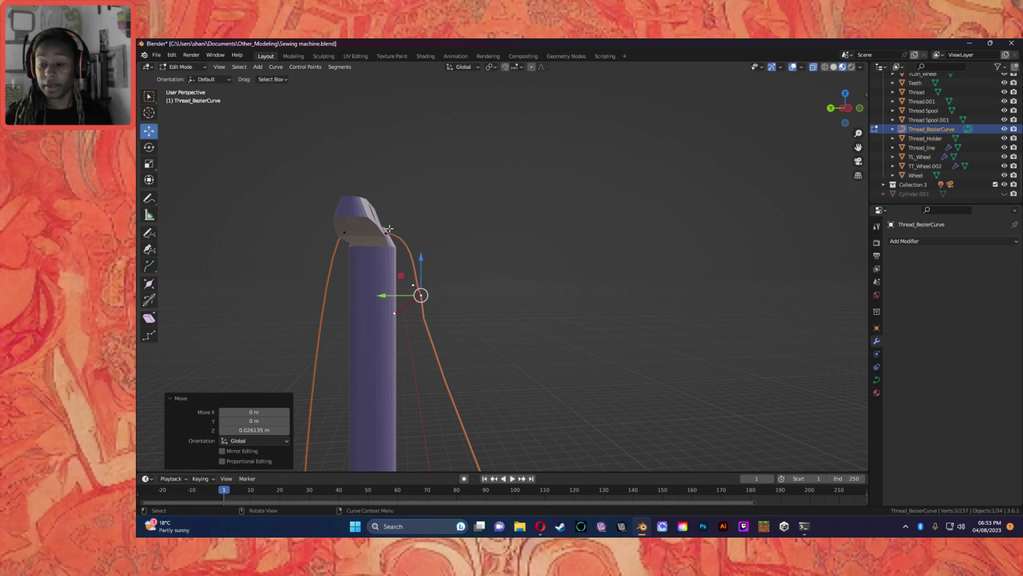
Step: Reposition the handles between the arm's hole and the moved control point to straighten the thread into one smooth slope
left_click_drag(421, 294, 418, 248)
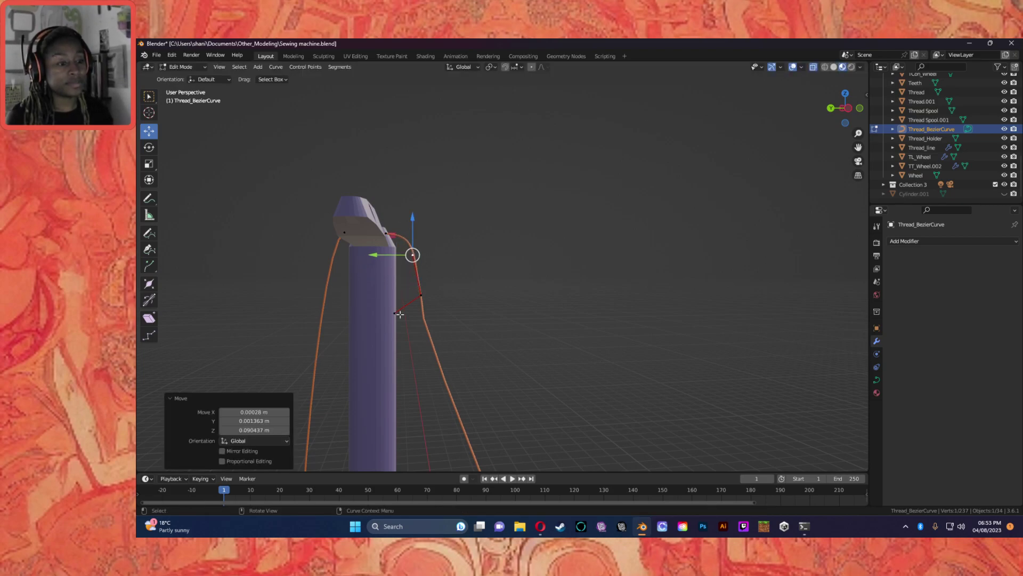
left_click_drag(396, 314, 433, 335)
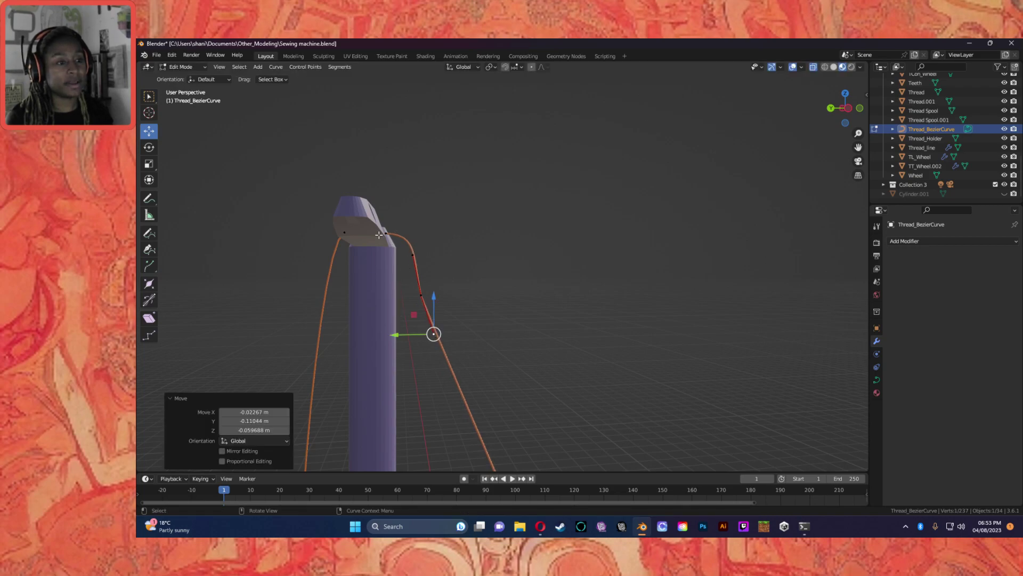
left_click(387, 232)
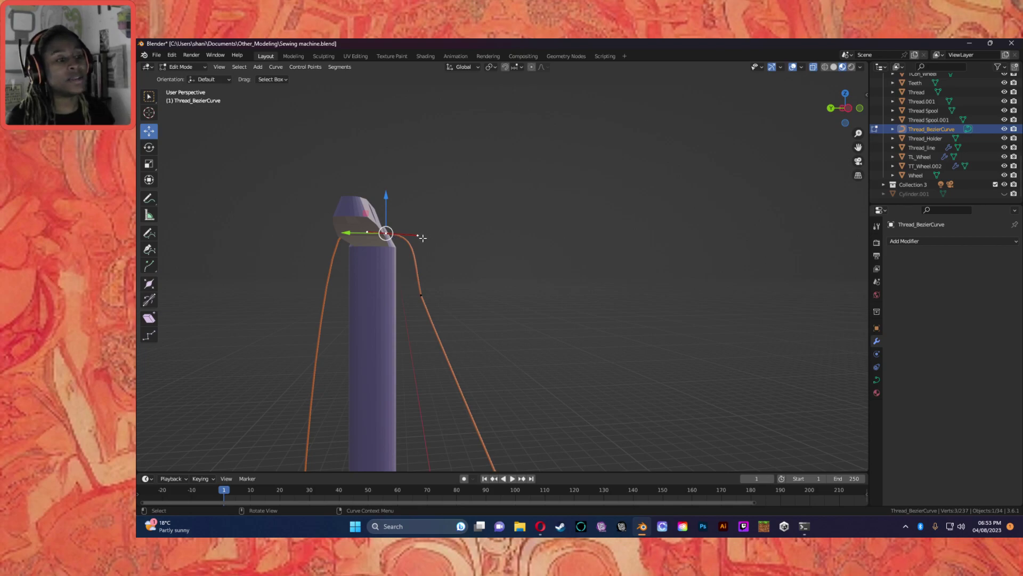
left_click_drag(419, 235, 407, 278)
left_click(421, 295)
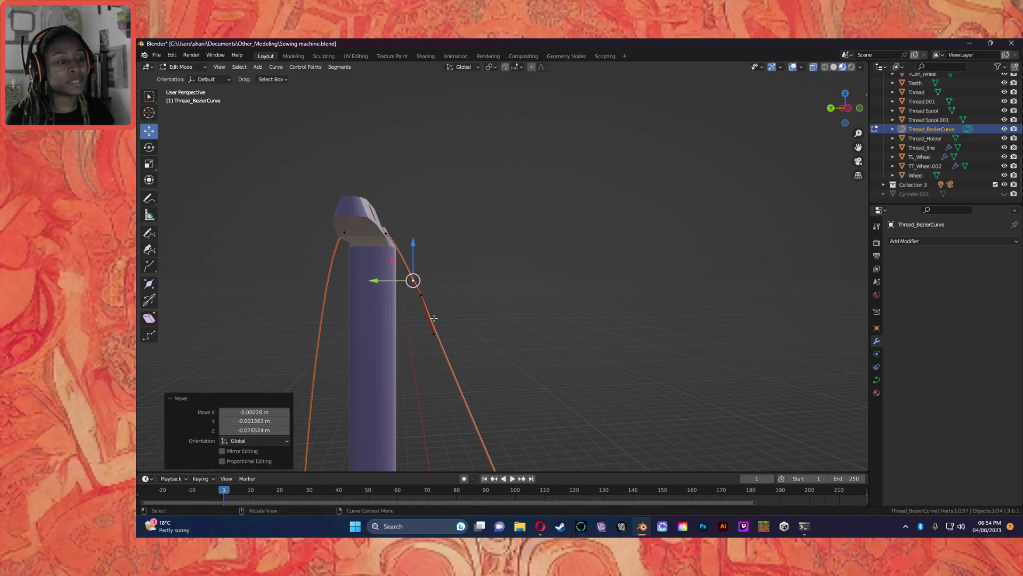
left_click(434, 333)
left_click_drag(433, 333, 426, 306)
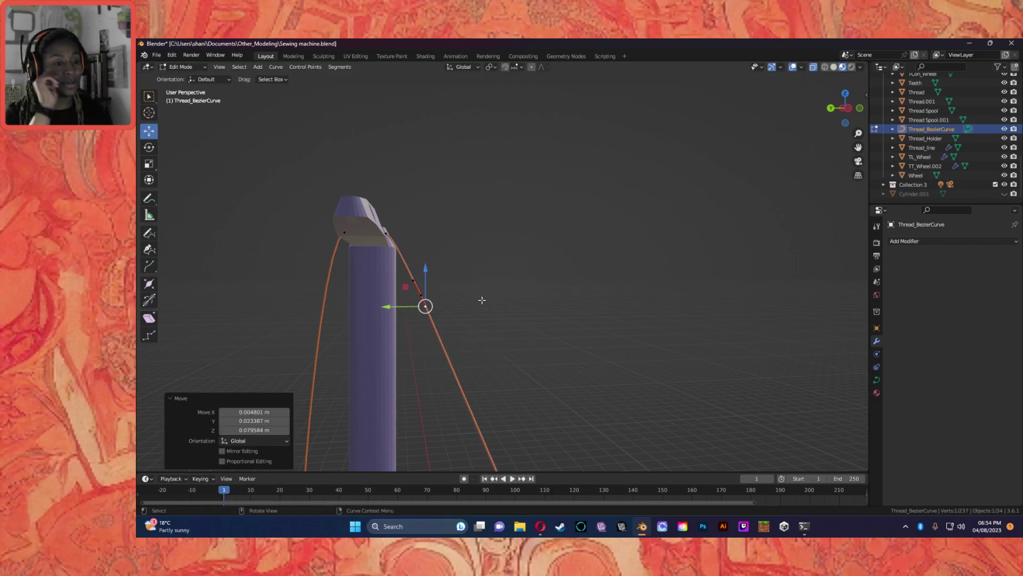
Step: Shift the control point's lower handle about 0.026 m along X, nudge its upper handle the same way, and clear the selection
middle_click_drag(503, 305, 469, 320)
middle_click_drag(390, 340, 358, 331)
left_click_drag(393, 295, 398, 297)
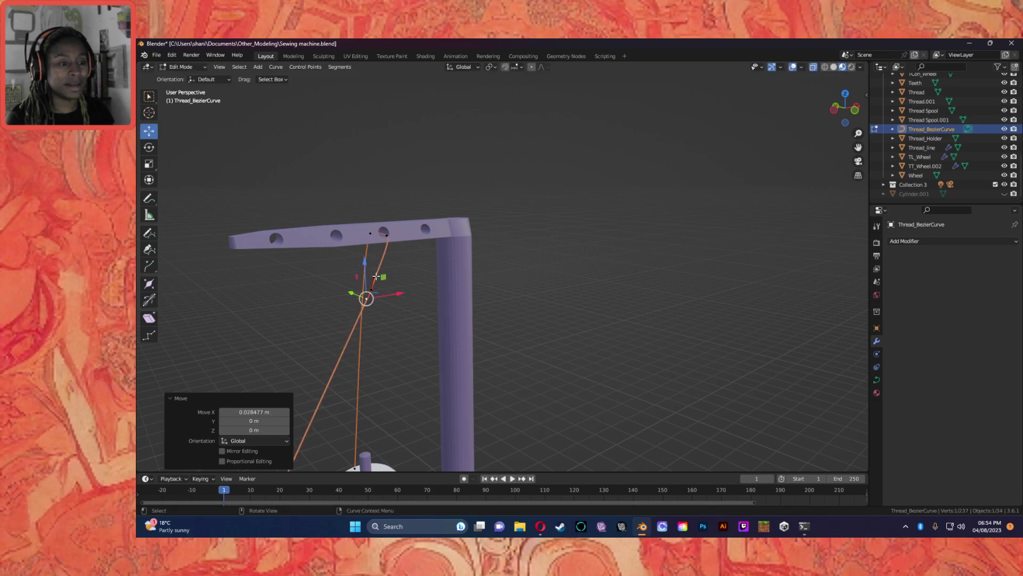
left_click(397, 272)
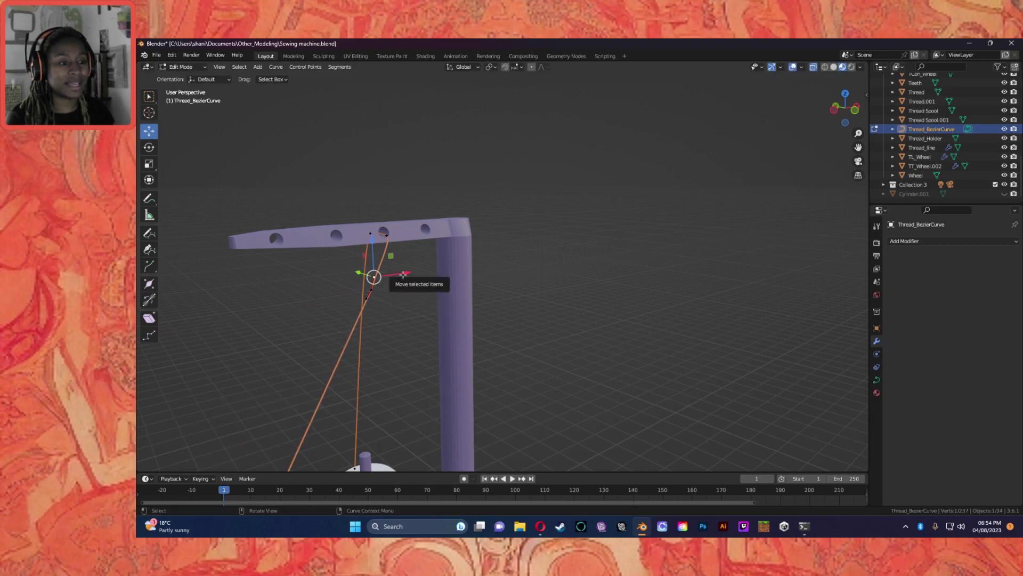
left_click_drag(403, 274, 406, 274)
left_click(392, 305)
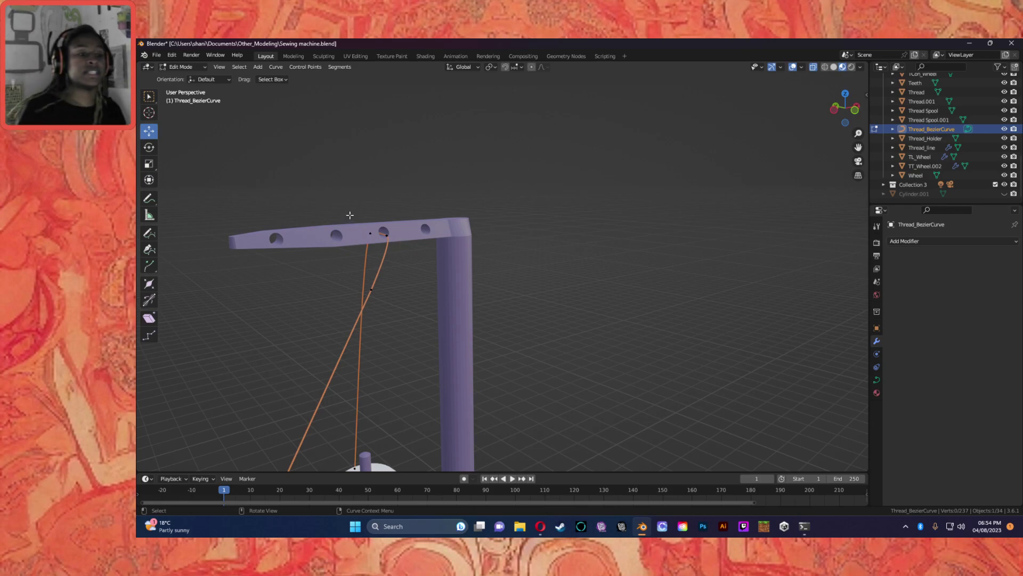
Step: Check the thread's route from the stand to the machine and save the Sewing machine.blend file
middle_click_drag(506, 338, 517, 301)
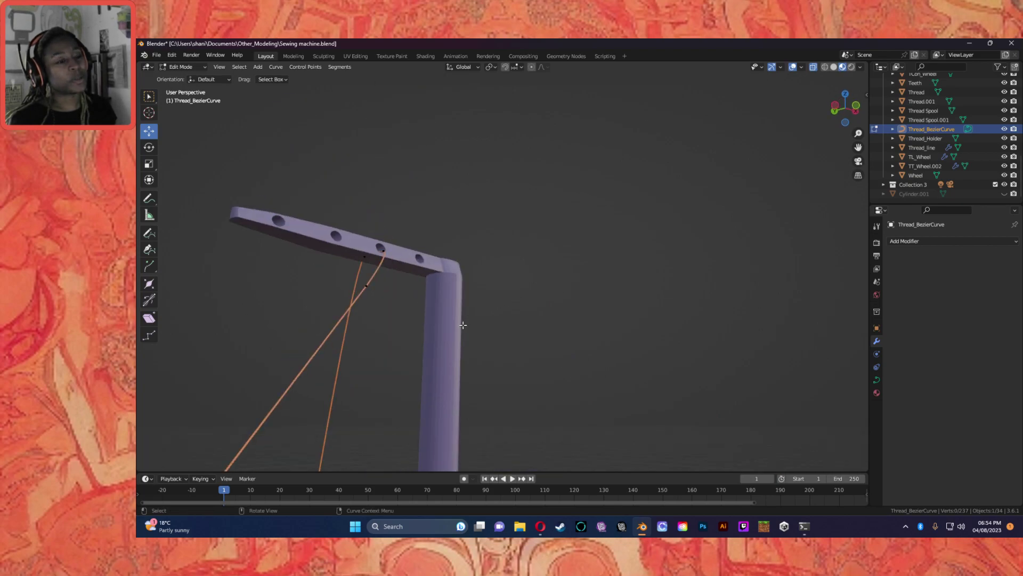
scroll(462, 324, "down", 6)
middle_click_drag(463, 325, 405, 397)
scroll(407, 403, "down", 2)
key("ctrl+s")
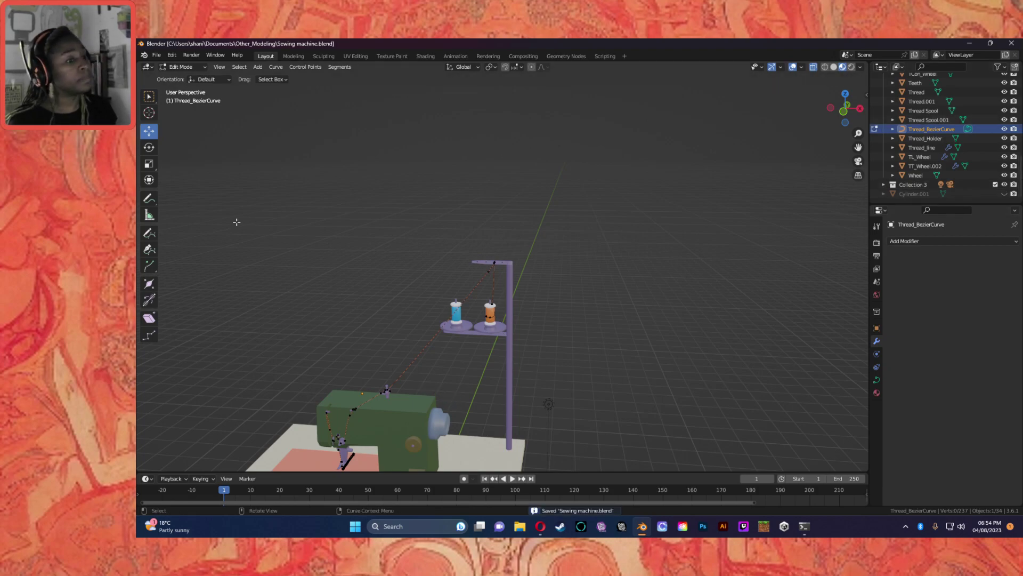
Step: Leave curve editing for Object Mode and select the Thread_line object
left_click(937, 139)
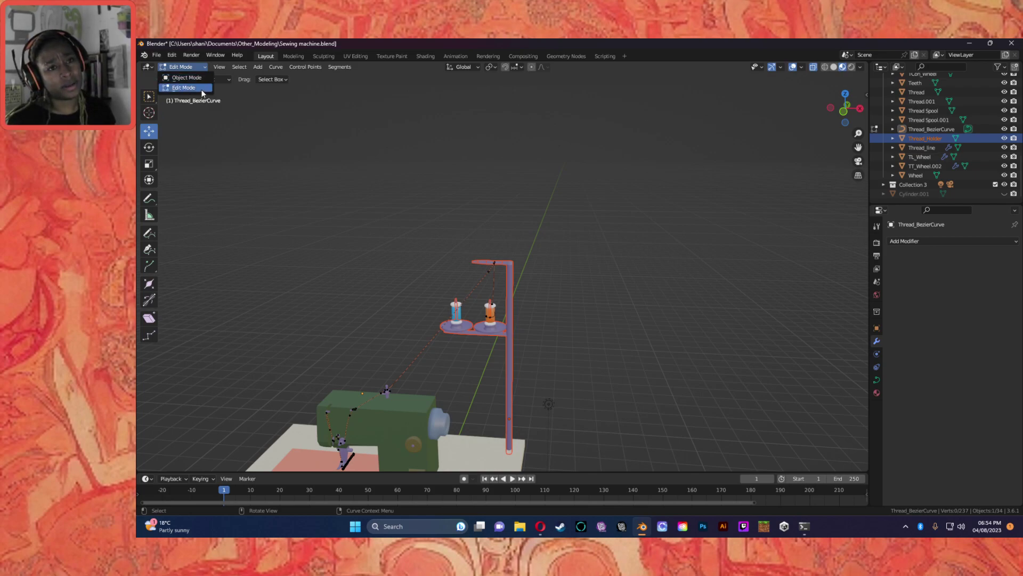
left_click(201, 88)
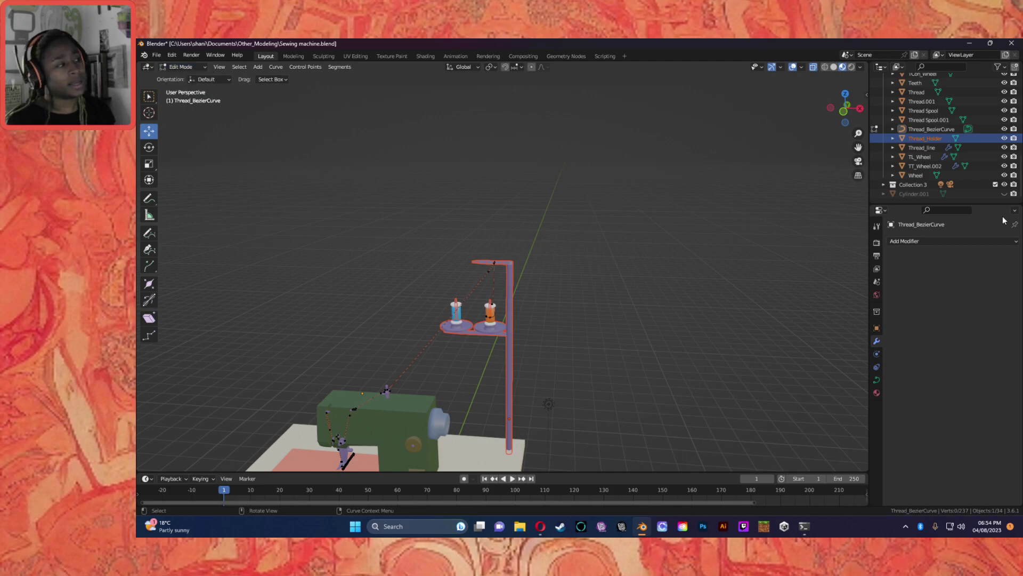
left_click(190, 65)
left_click(184, 78)
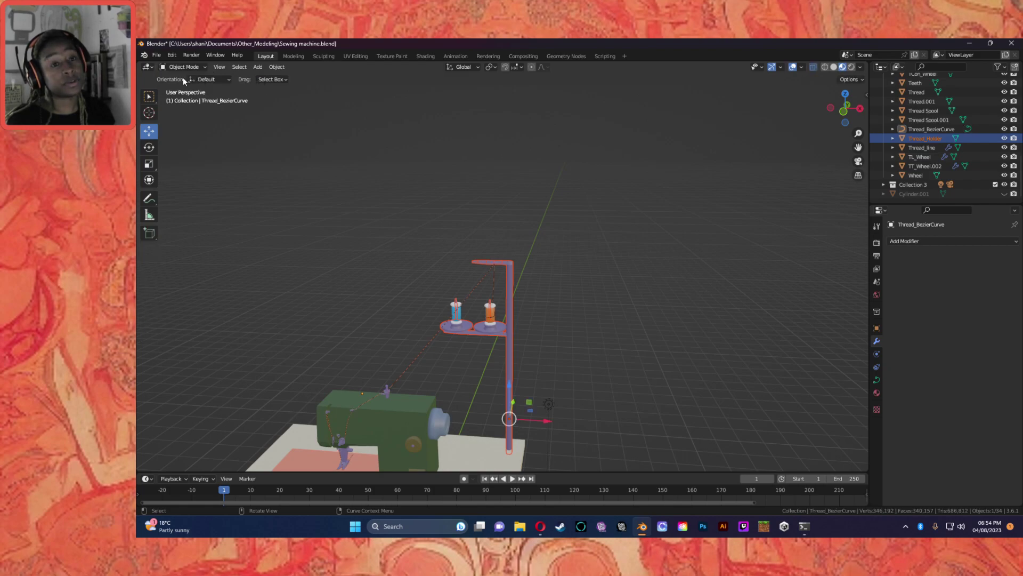
left_click(928, 126)
left_click(922, 149)
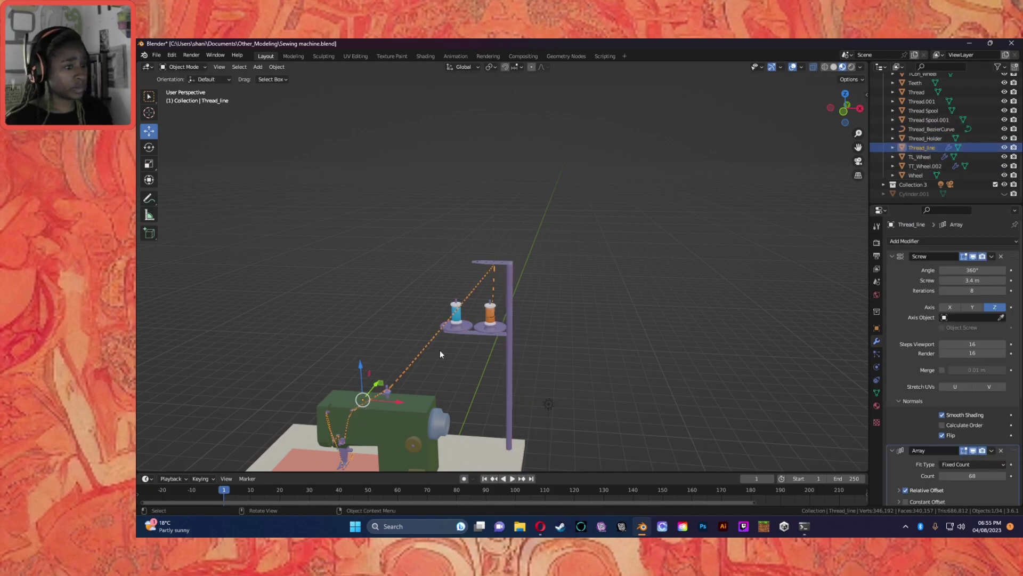
Step: Set the Array modifier's count on Thread_line to 71 to extend the thread around the orange spool, then deselect it
scroll(453, 353, "up", 4)
scroll(487, 356, "up", 5)
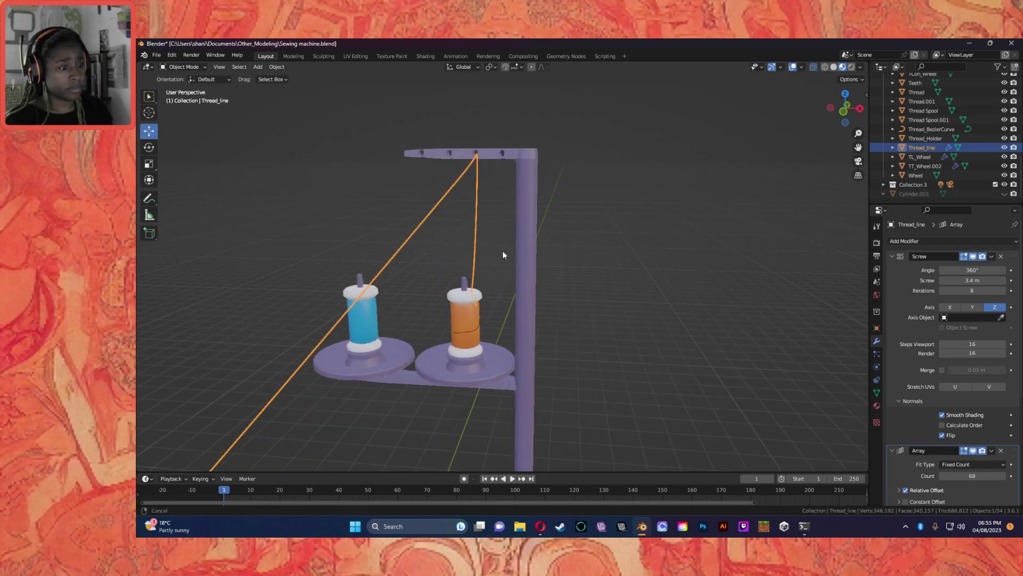
middle_click_drag(478, 297, 331, 292)
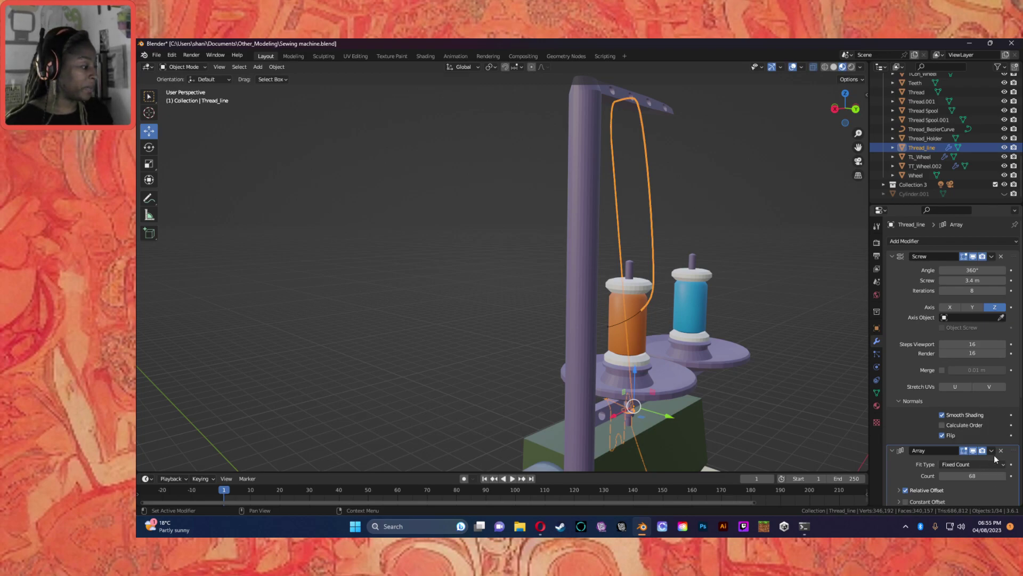
scroll(977, 462, "down", 2)
left_click(1003, 439)
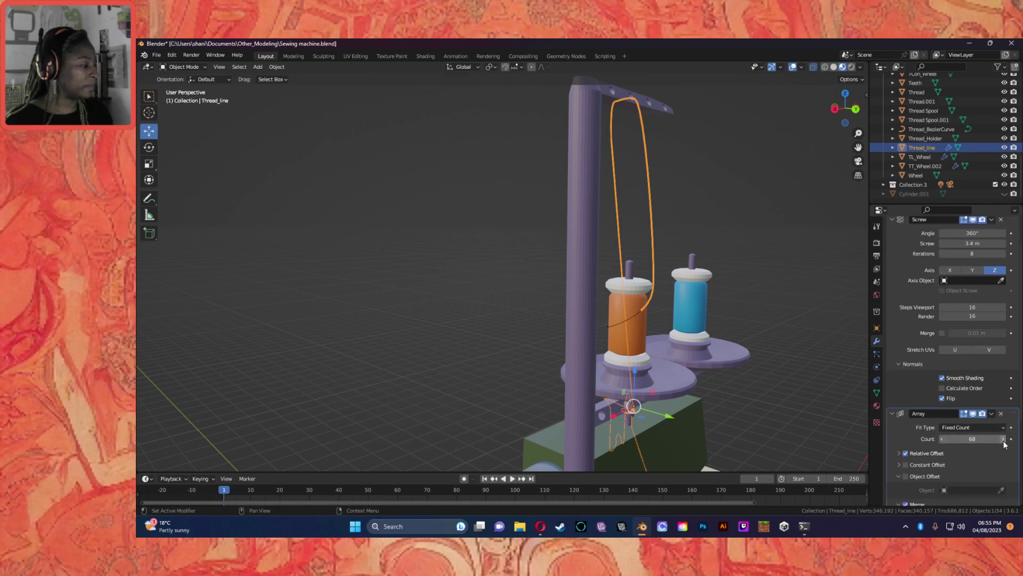
left_click(1003, 440)
left_click(1004, 439)
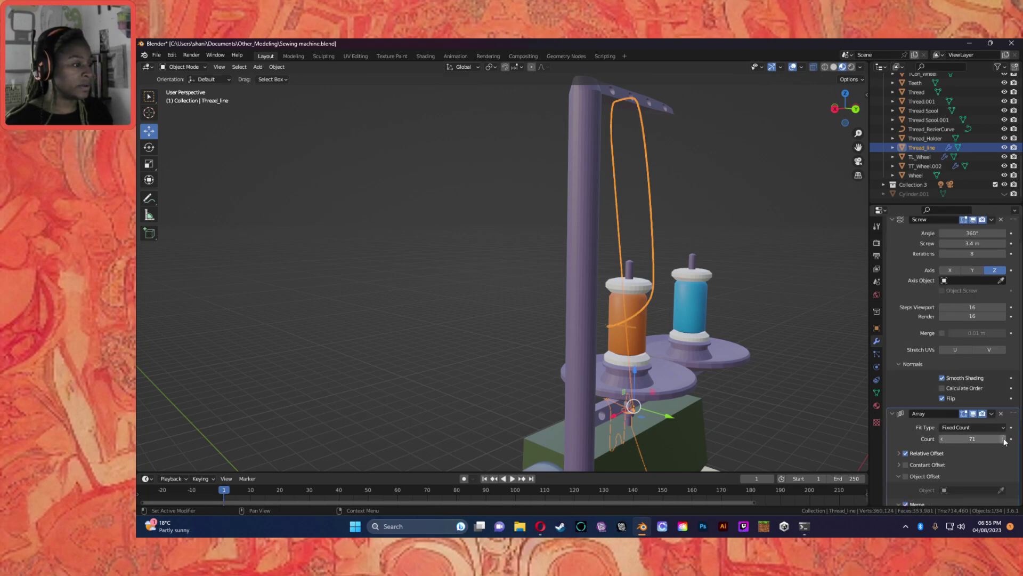
left_click(1003, 439)
left_click(942, 439)
left_click(765, 366)
Step: Select the blue spool's Thread.001 object and save the Sewing machine.blend file
middle_click_drag(760, 383, 238, 379)
scroll(459, 351, "down", 8)
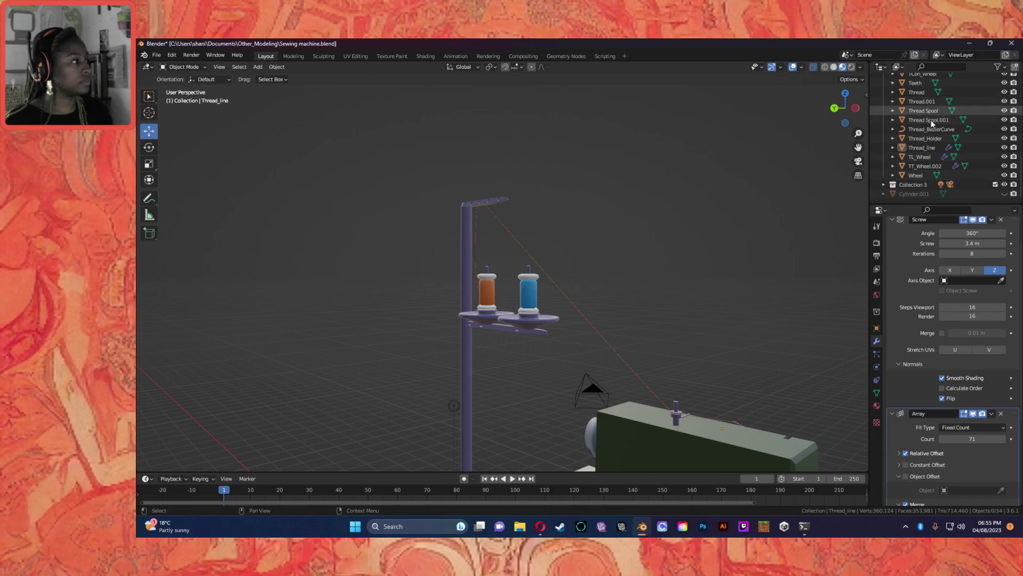
left_click(921, 103)
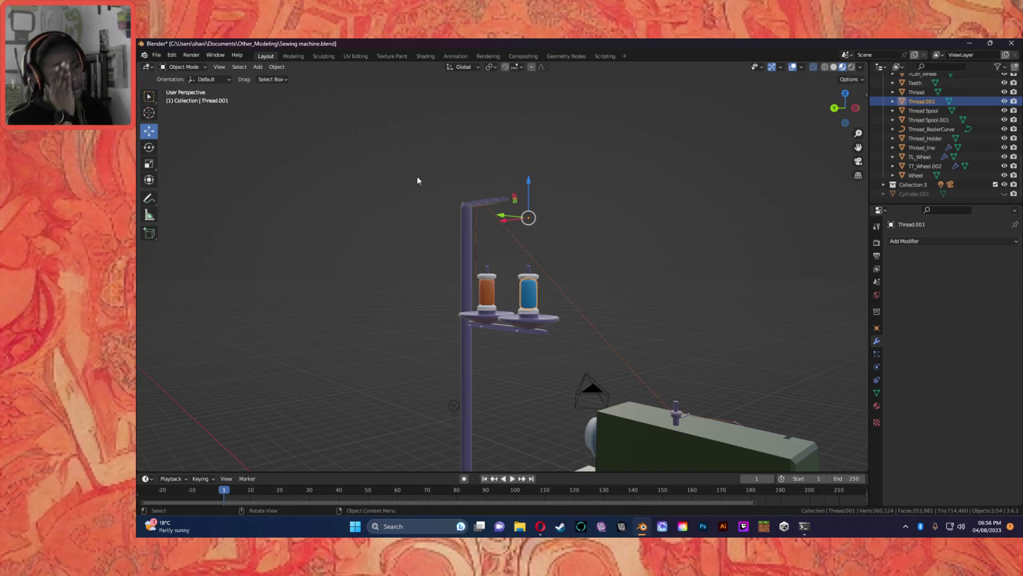
key("ctrl+s")
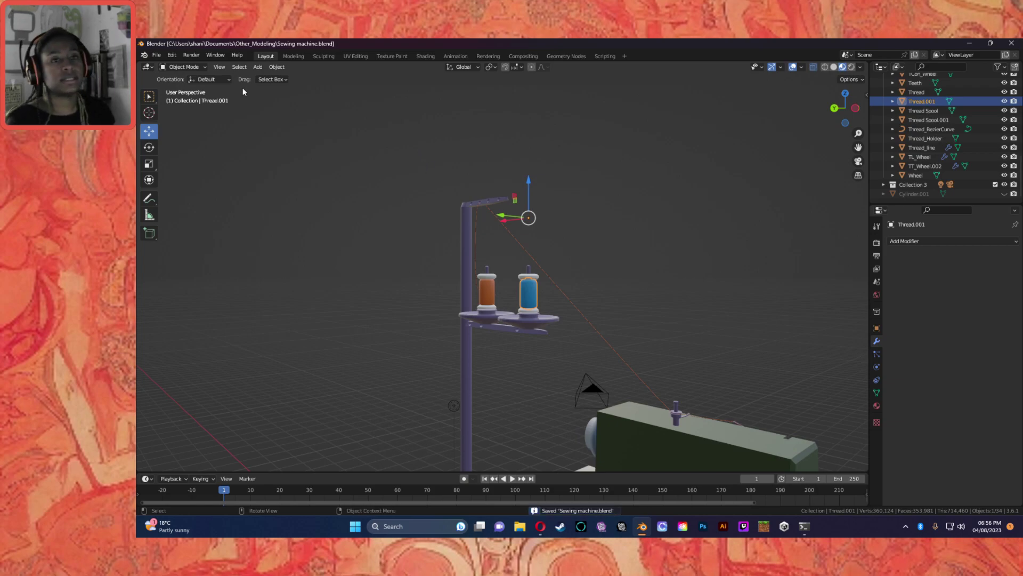
Step: Open the recent file Thread.blend
left_click(171, 55)
mouse_move(190, 88)
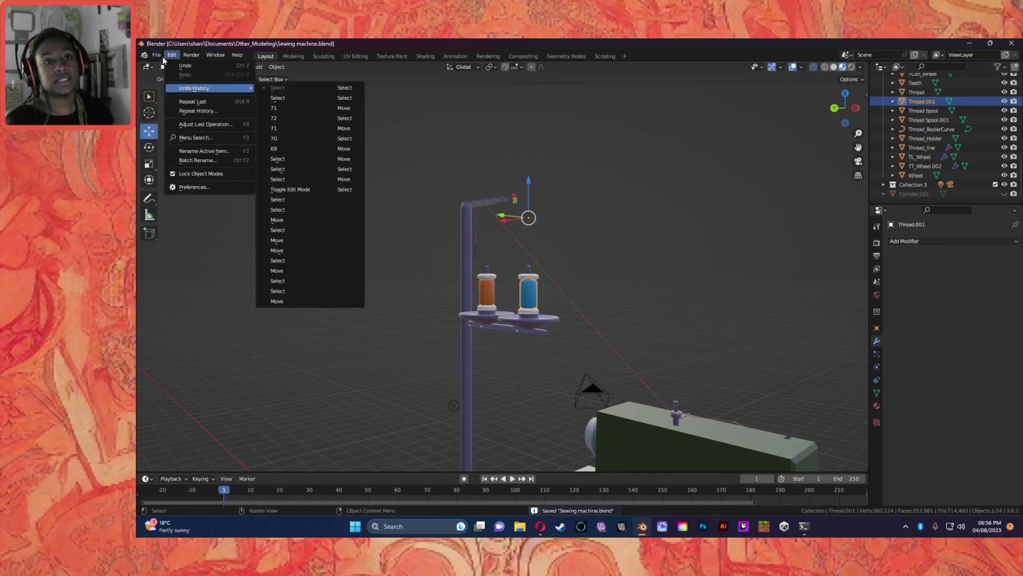
left_click(156, 55)
left_click(156, 55)
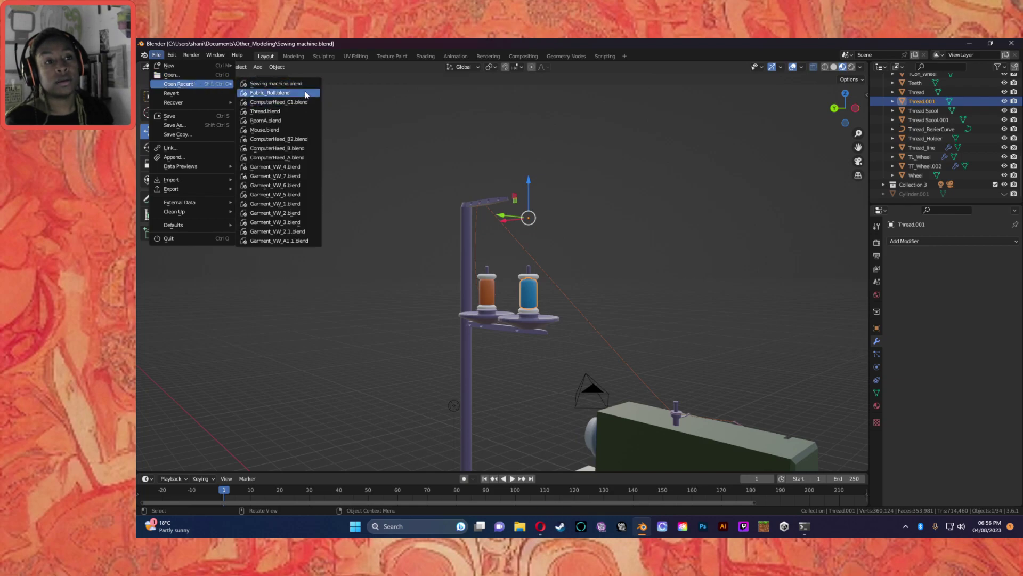
left_click(286, 111)
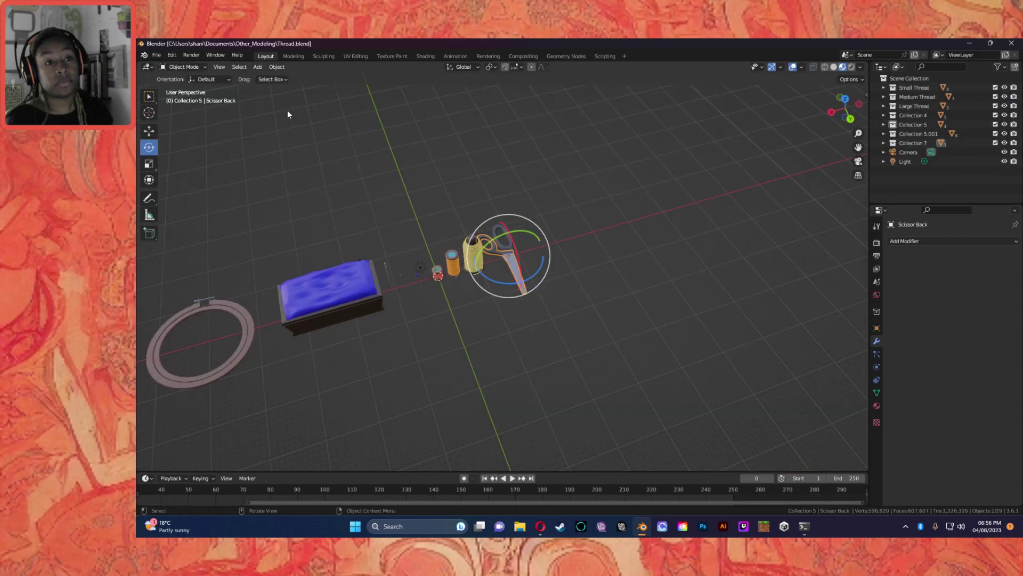
Step: Copy the MThreadStr thread object from the medium orange spool
scroll(463, 273, "up", 8)
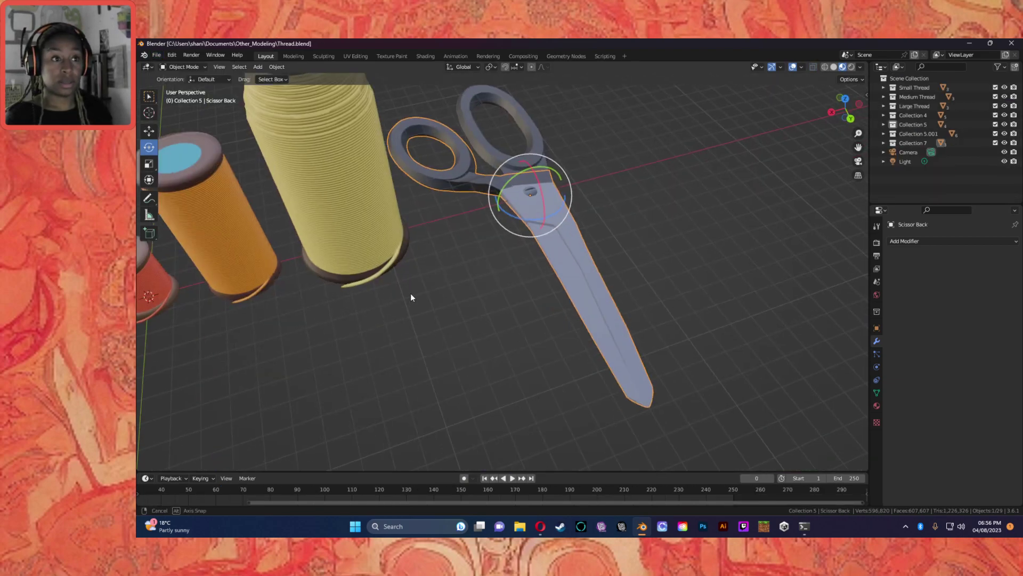
middle_click_drag(407, 294, 431, 294)
scroll(431, 291, "down", 4)
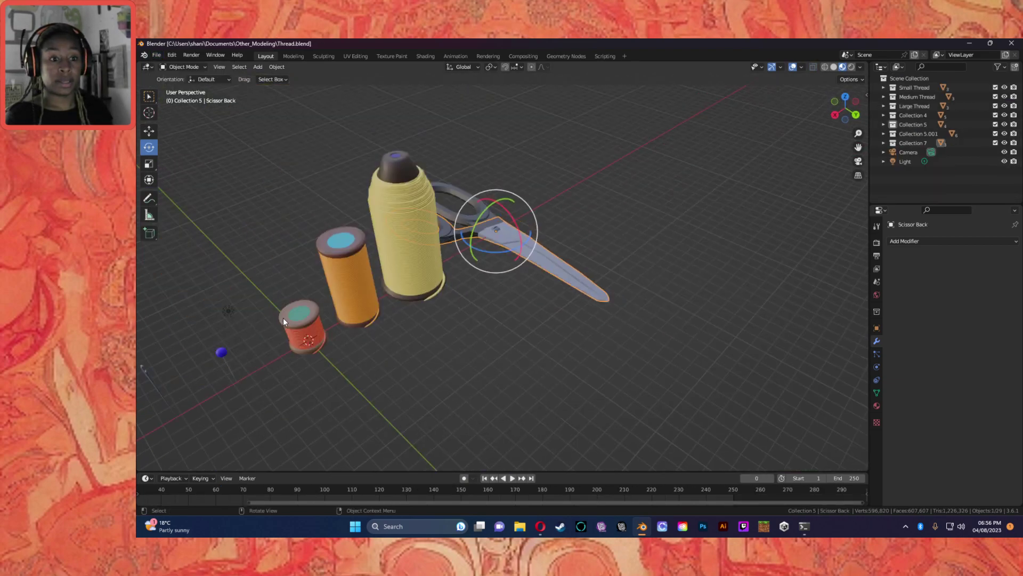
left_click(349, 298)
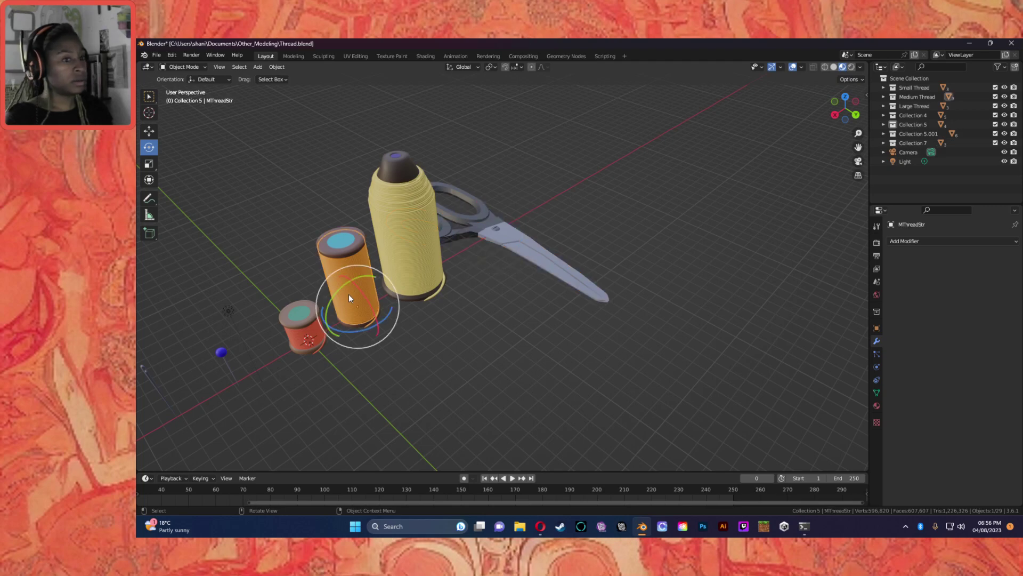
key("ctrl+c")
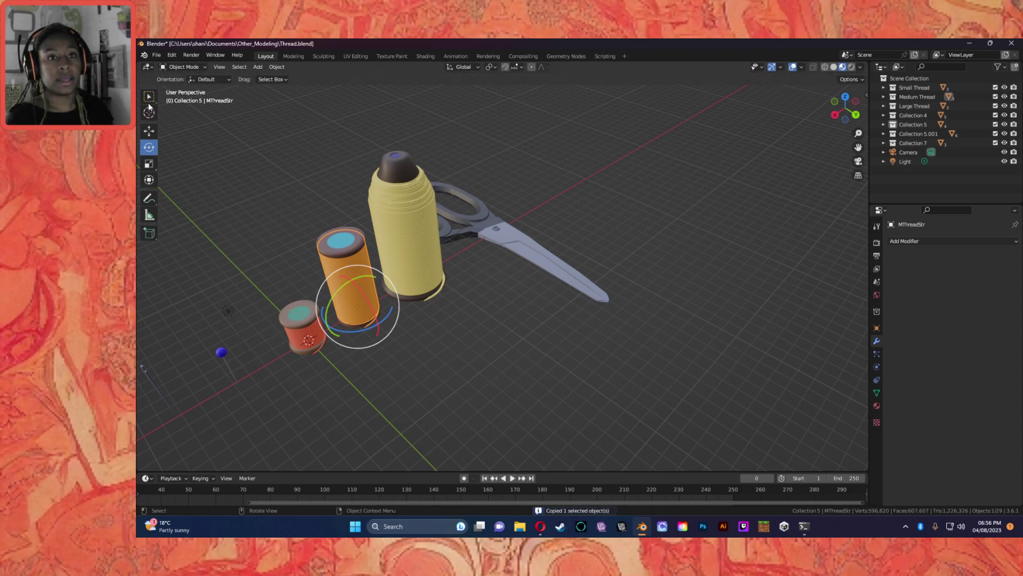
Step: Reopen the recent file Sewing machine.blend without saving Thread.blend, and paste the copied thread object into it
left_click(158, 56)
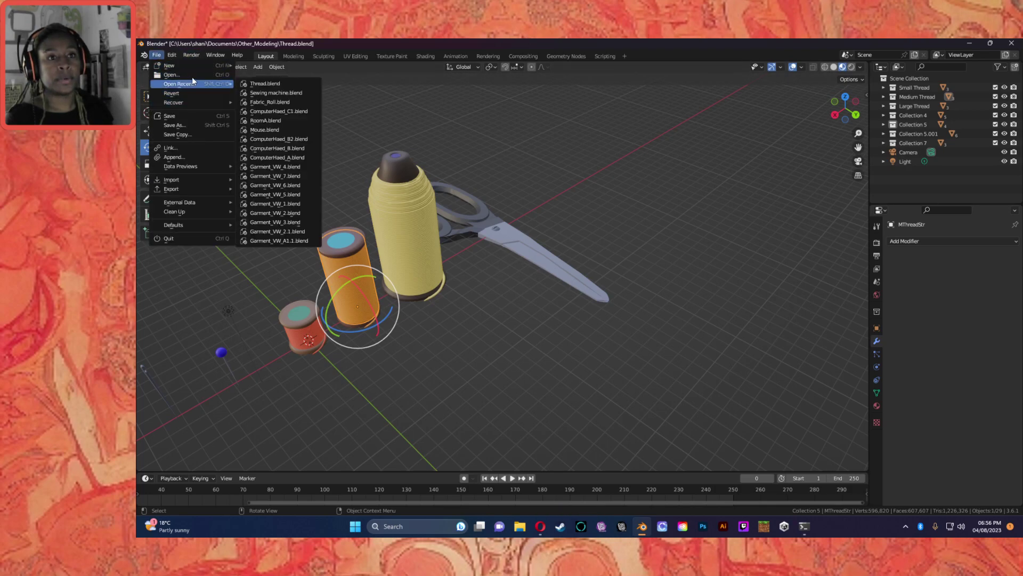
mouse_move(232, 87)
left_click(293, 93)
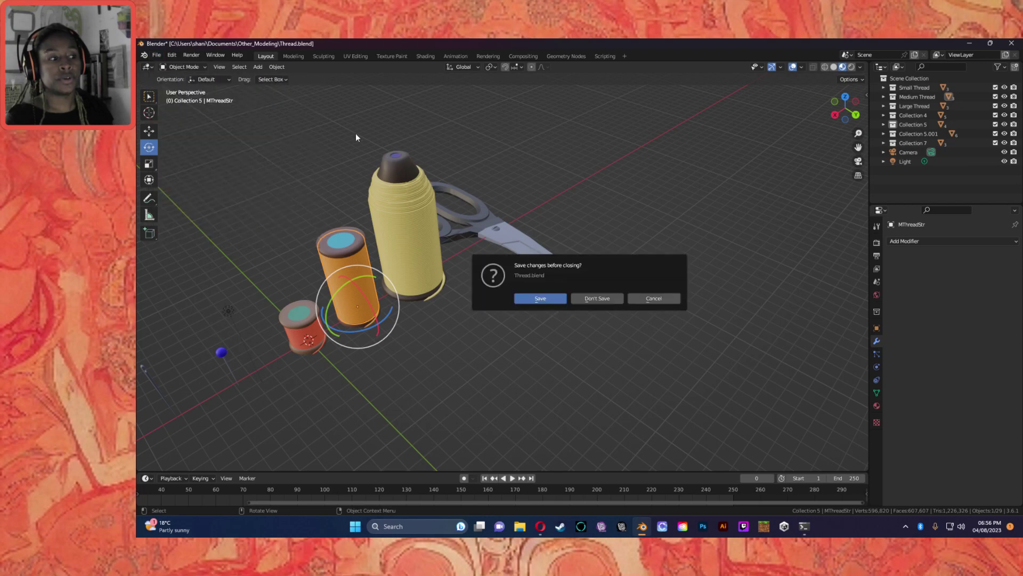
left_click(608, 302)
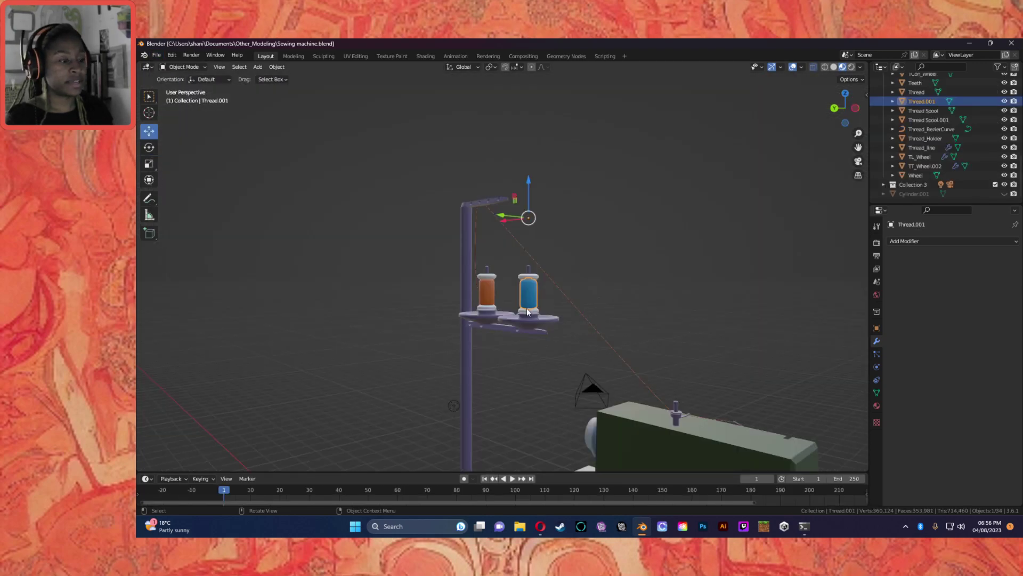
key("ctrl+v")
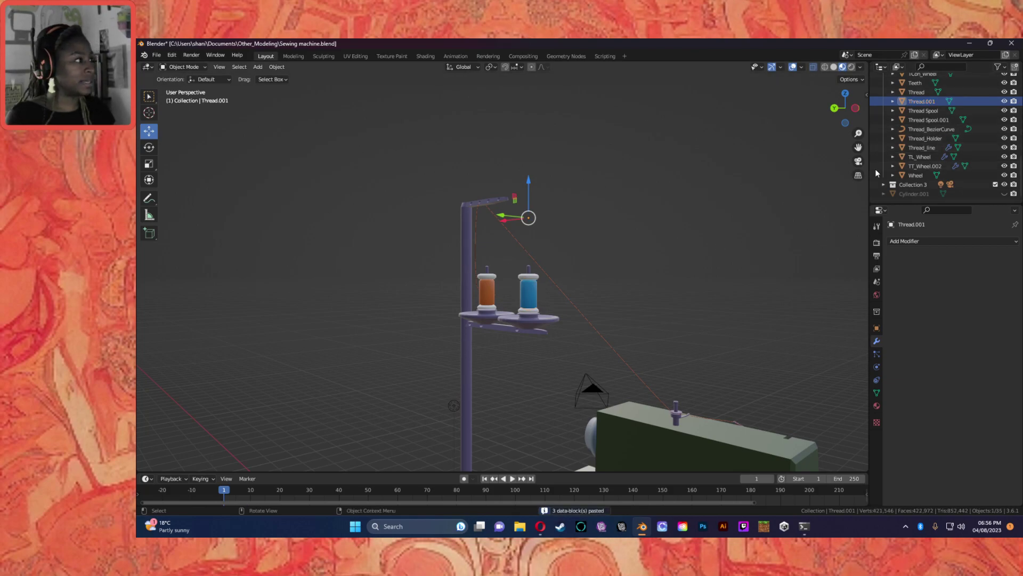
Step: Select the pasted MThreadStr object and move it to the thread stand, about 3.69 m up and 1.19 m along Y
scroll(941, 185, "up", 5)
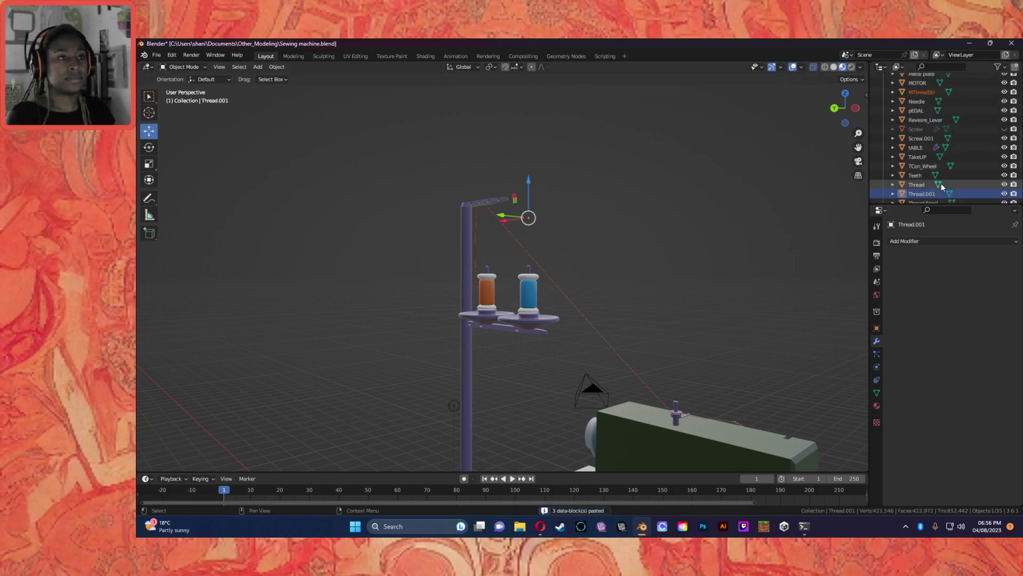
scroll(938, 188, "down", 2)
scroll(929, 176, "up", 4)
left_click(919, 129)
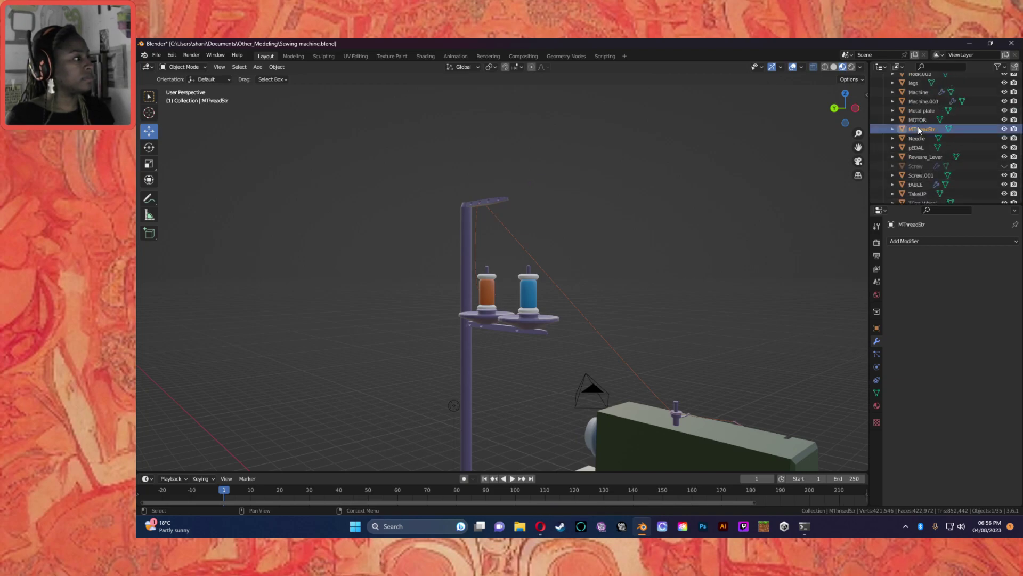
double_click(918, 129)
left_click(923, 141)
scroll(597, 370, "down", 13)
scroll(612, 381, "up", 8)
scroll(614, 450, "down", 1)
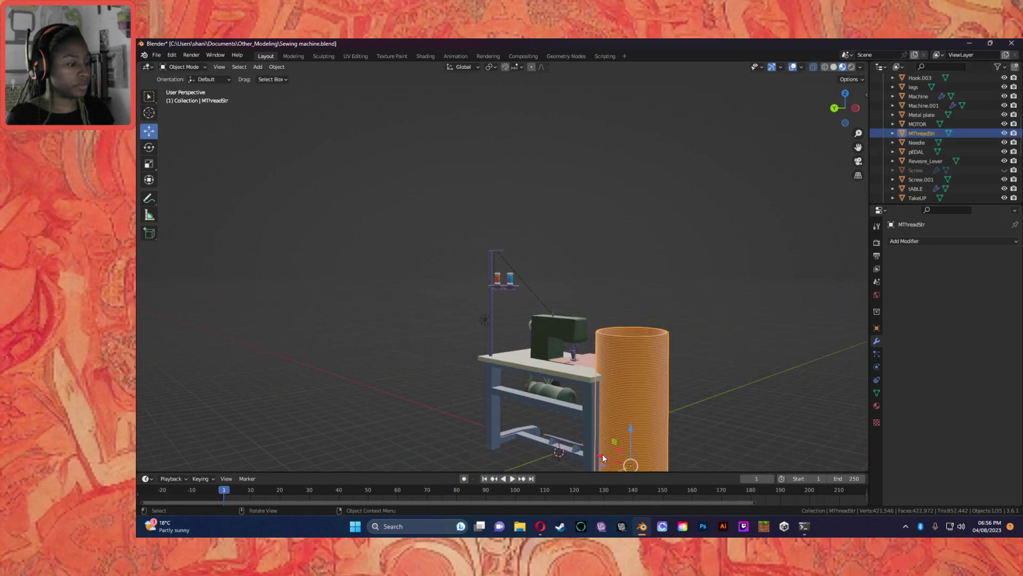
left_click_drag(602, 457, 522, 307)
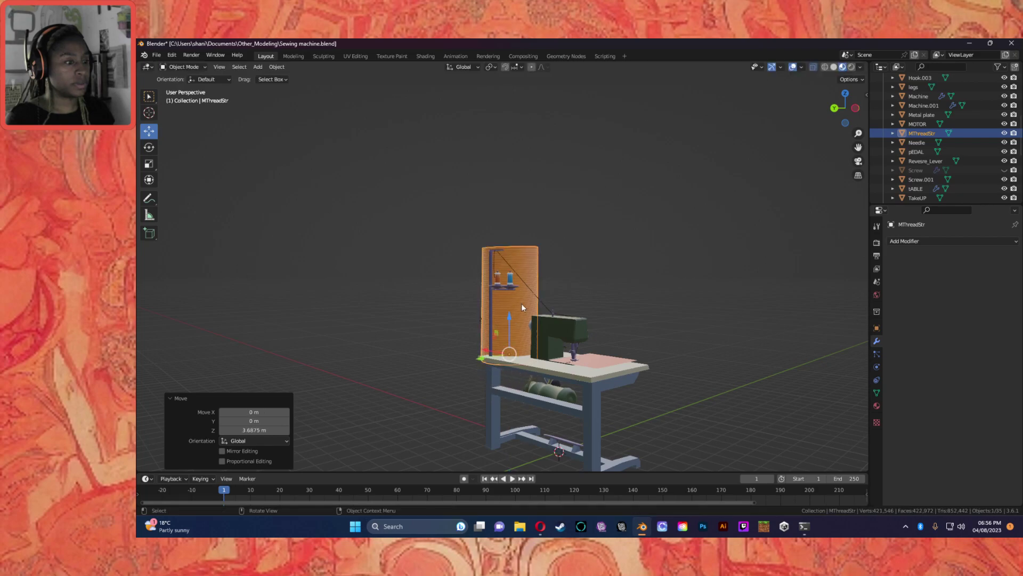
left_click_drag(480, 362, 463, 363)
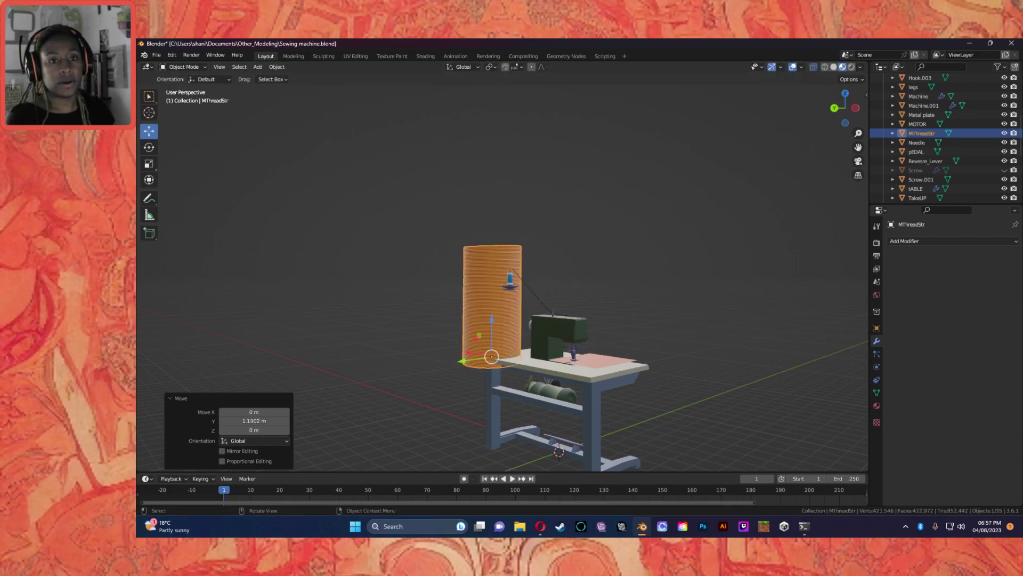
Step: Scale MThreadStr uniformly by about 0.169 and raise it about 3.39 m to the height of the spools
left_click(150, 148)
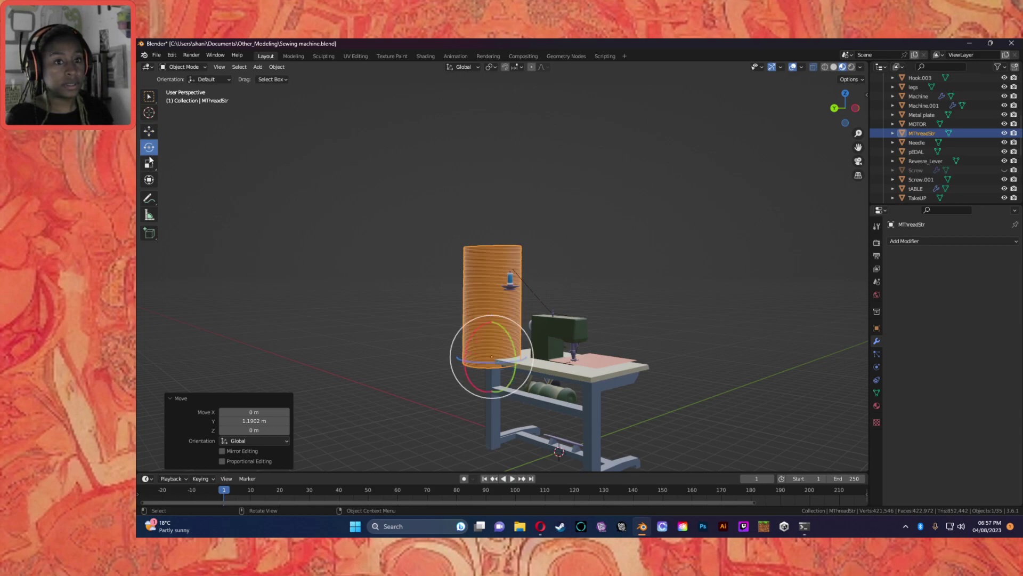
left_click(149, 163)
mouse_move(510, 350)
left_mouse_down()
mouse_move(506, 334)
mouse_move(493, 356)
left_mouse_up()
left_click(150, 131)
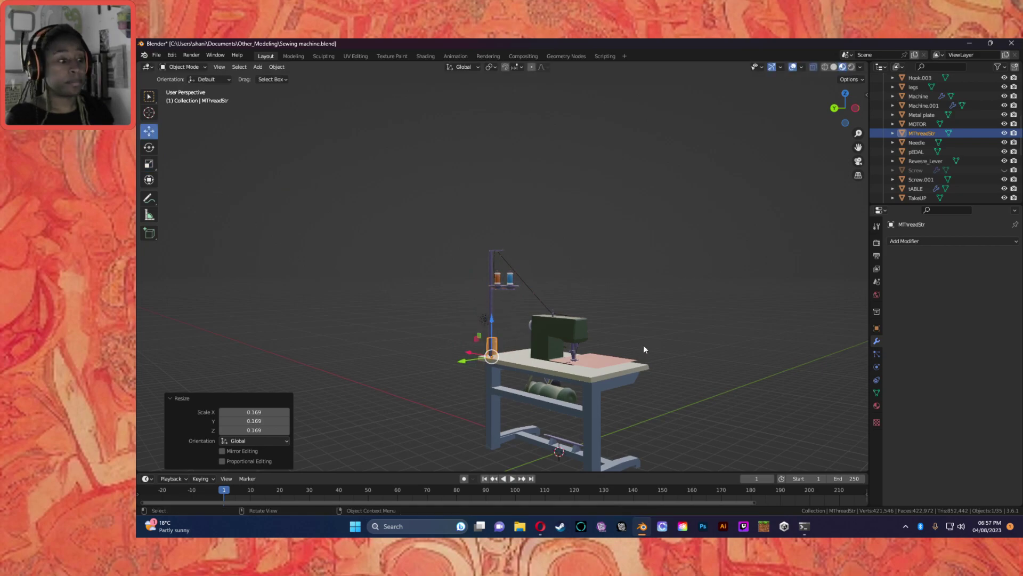
left_click_drag(493, 321, 507, 252)
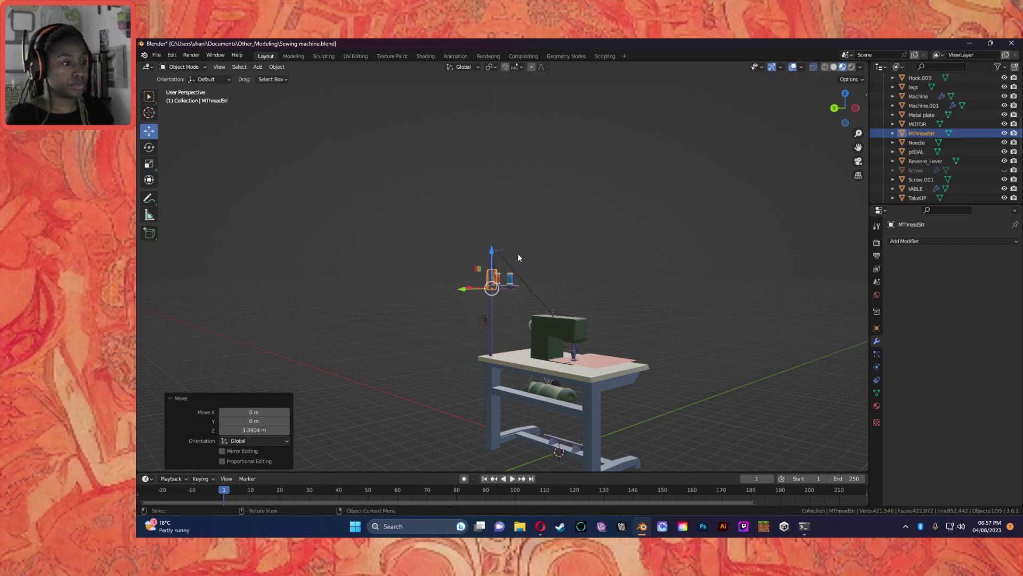
Step: Move MThreadStr about -0.85 m along X and 0.39 m along Y to place it around the orange spool
scroll(525, 259, "up", 3)
scroll(525, 263, "up", 5)
middle_click_drag(428, 378, 475, 389)
left_click_drag(415, 396, 565, 397)
middle_click_drag(565, 397, 497, 420)
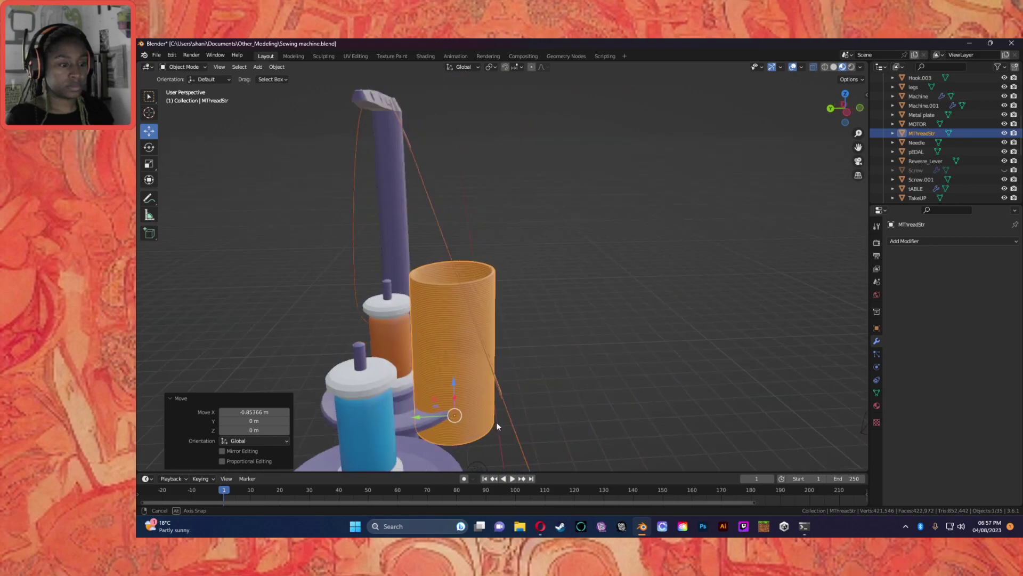
left_click_drag(419, 419, 353, 420)
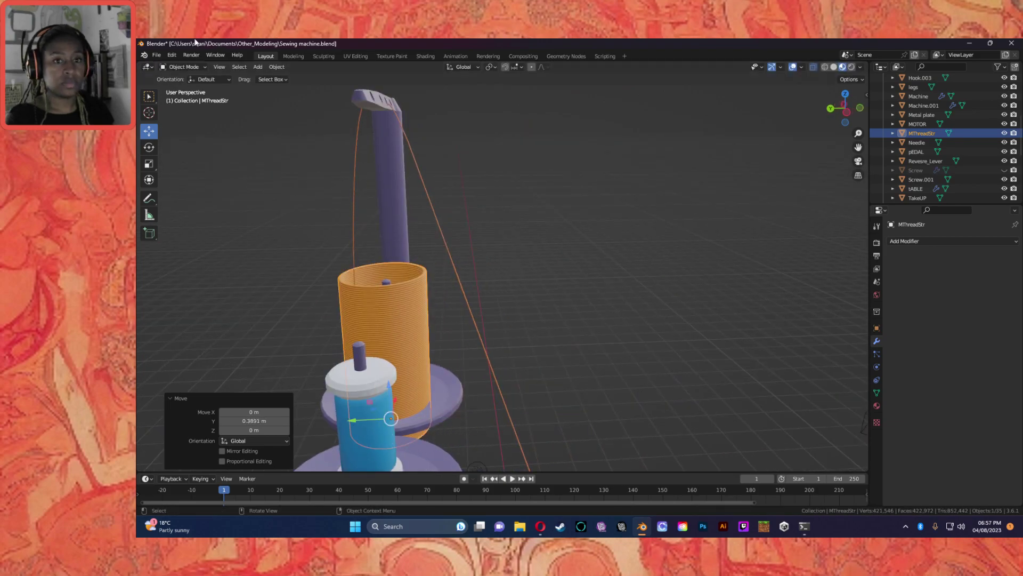
Step: Scale MThreadStr uniformly by about 0.511 and reposition it vertically and along Y to fit over the orange spool's core
left_click(150, 163)
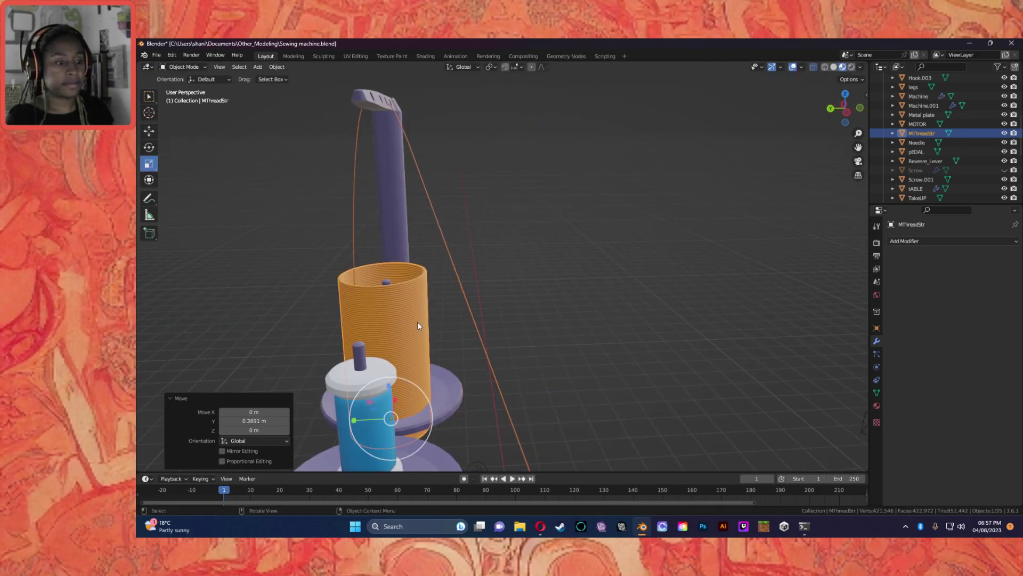
left_click_drag(410, 417, 391, 419)
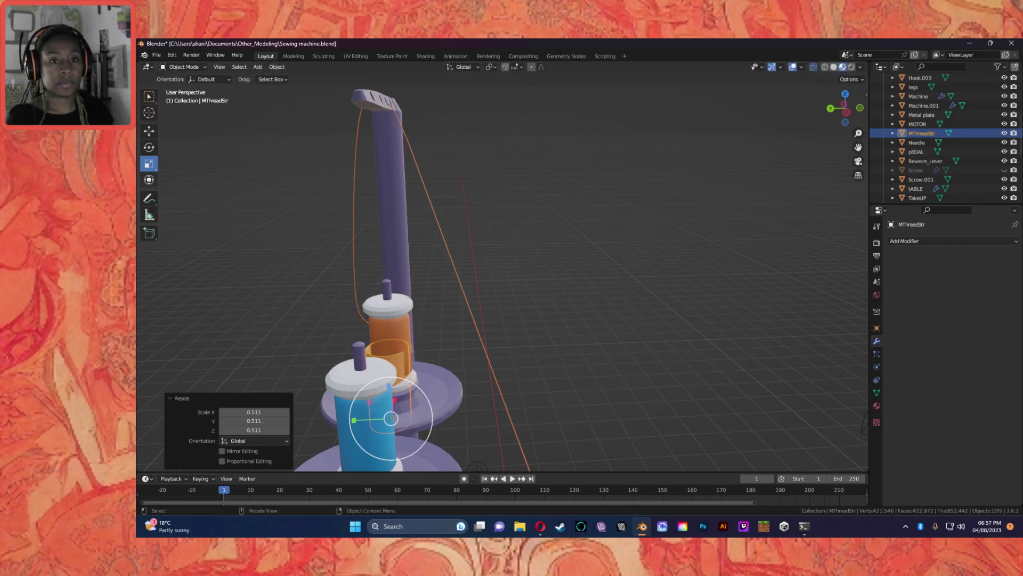
left_click(149, 130)
left_click_drag(391, 388, 389, 353)
left_click_drag(350, 389, 356, 389)
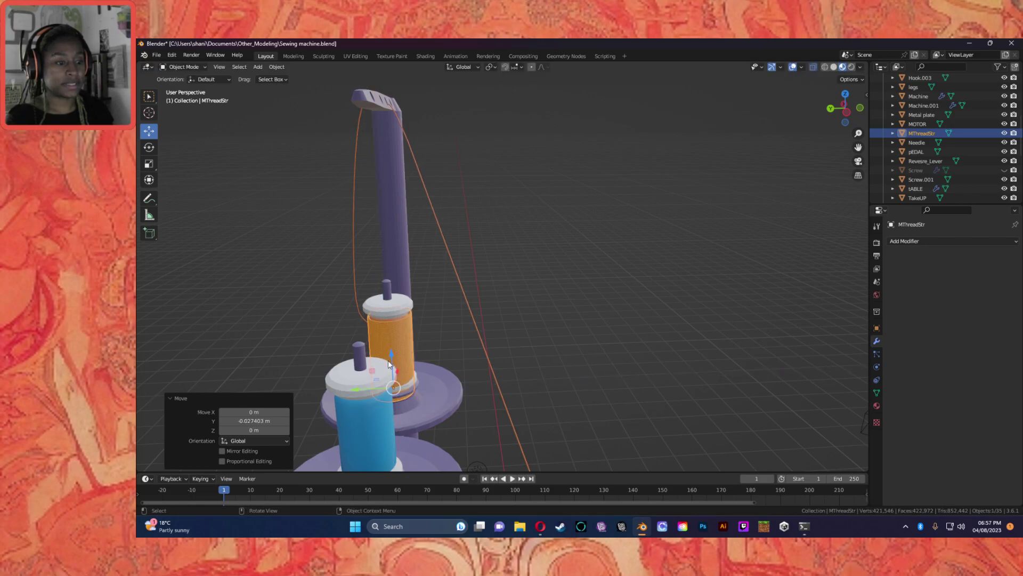
left_click_drag(392, 360, 407, 367)
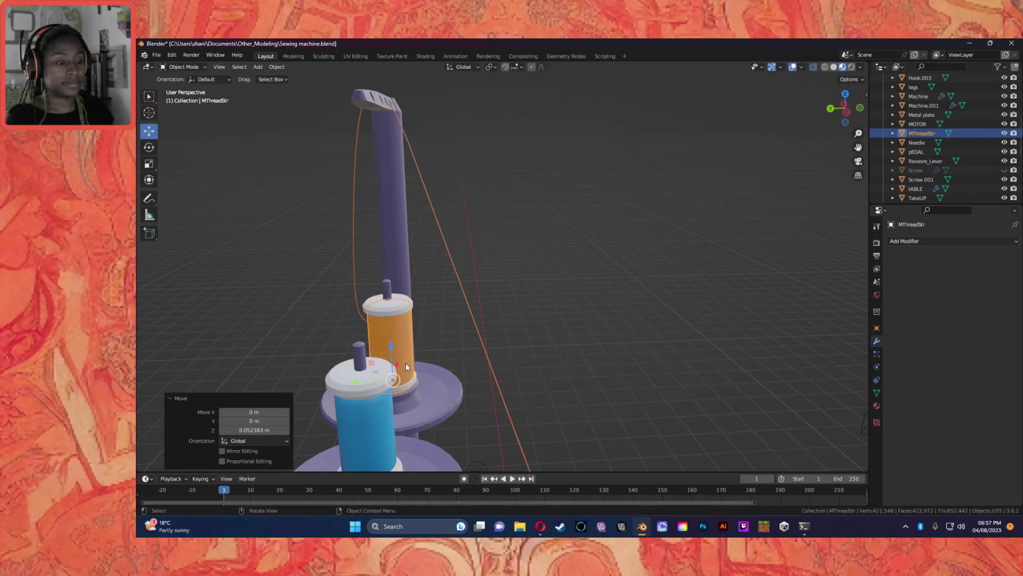
Step: Scale MThreadStr by about 0.956 in Z and center it between the orange spool's rims in front view with small X and Z moves
left_click(150, 164)
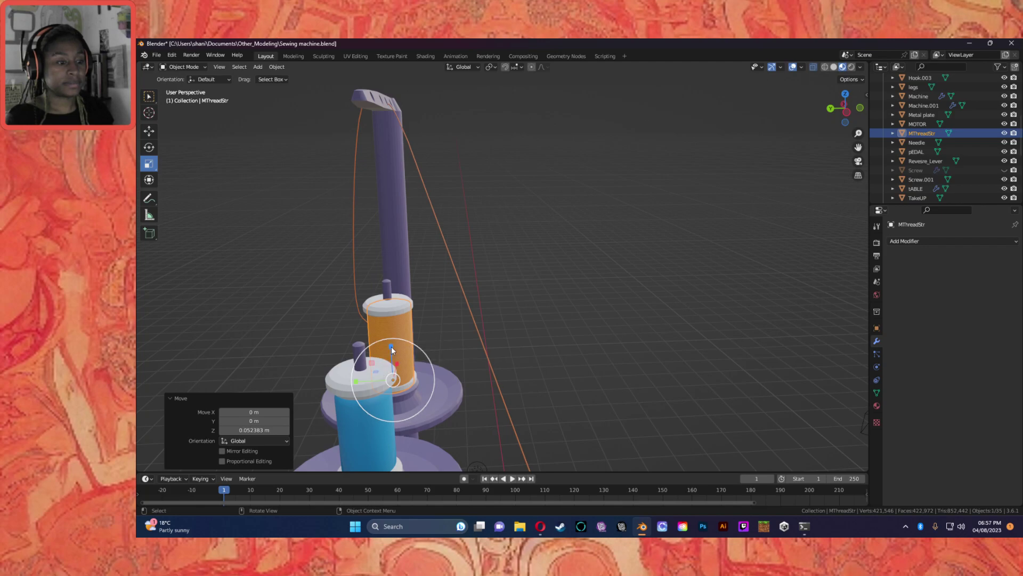
left_click_drag(392, 347, 391, 348)
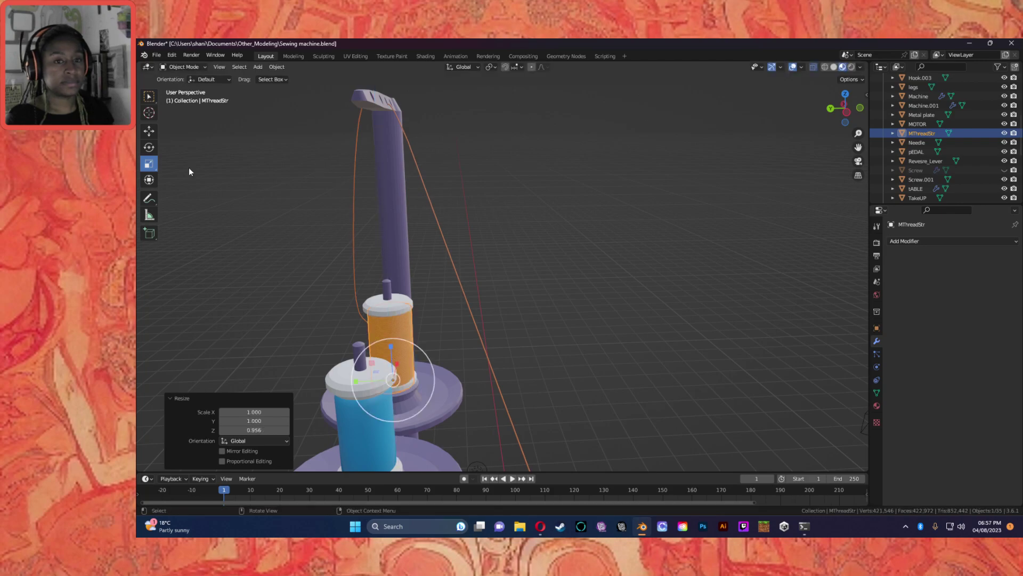
left_click(149, 130)
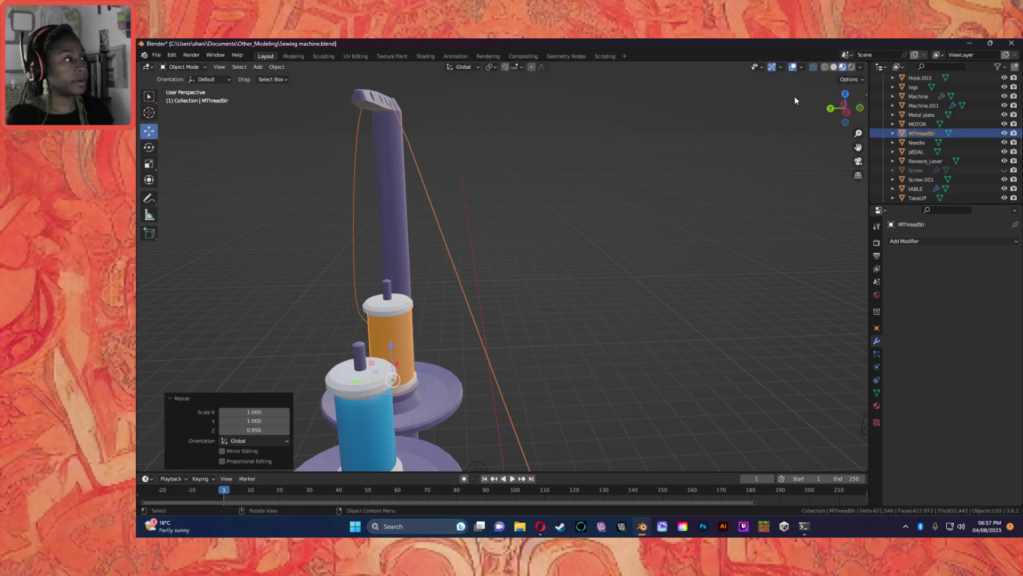
left_click(846, 108)
scroll(418, 334, "up", 4)
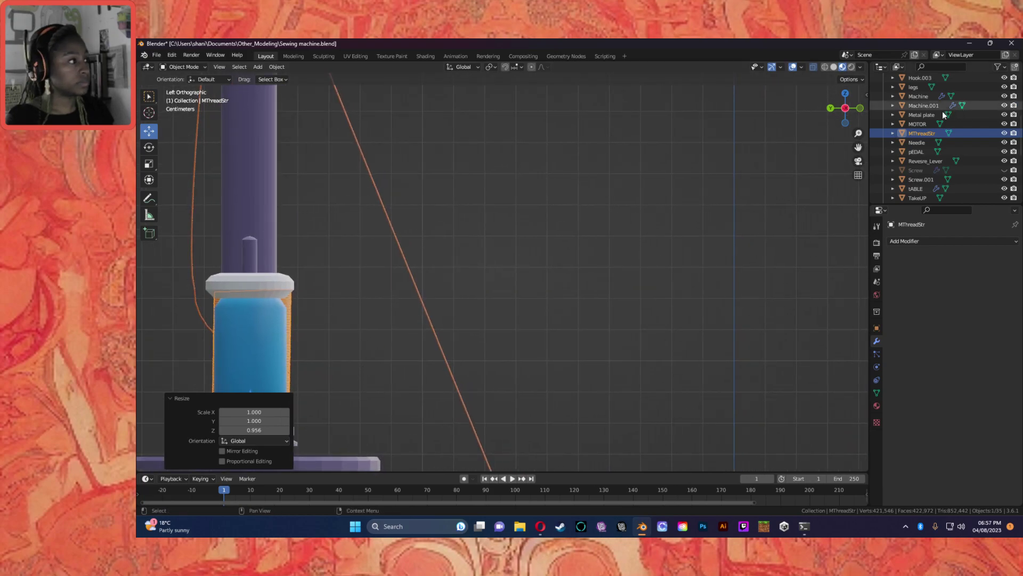
left_click(859, 109)
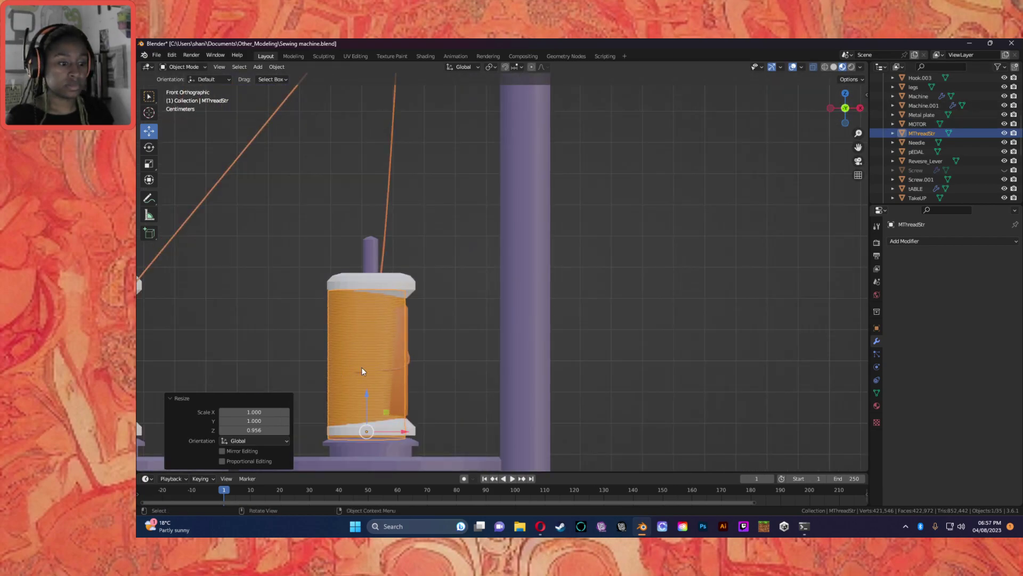
left_click_drag(401, 430, 407, 433)
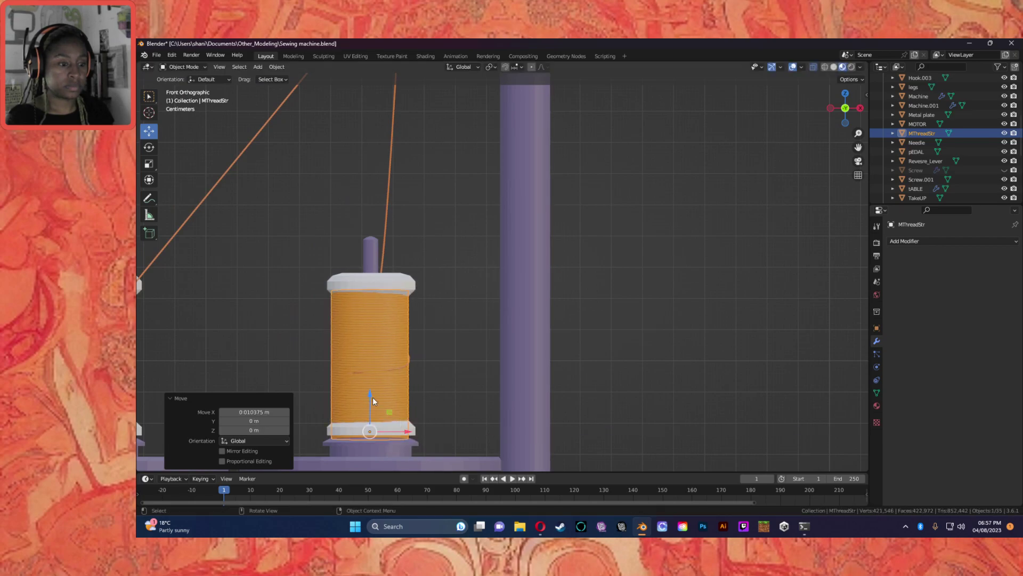
left_click_drag(369, 392, 373, 388)
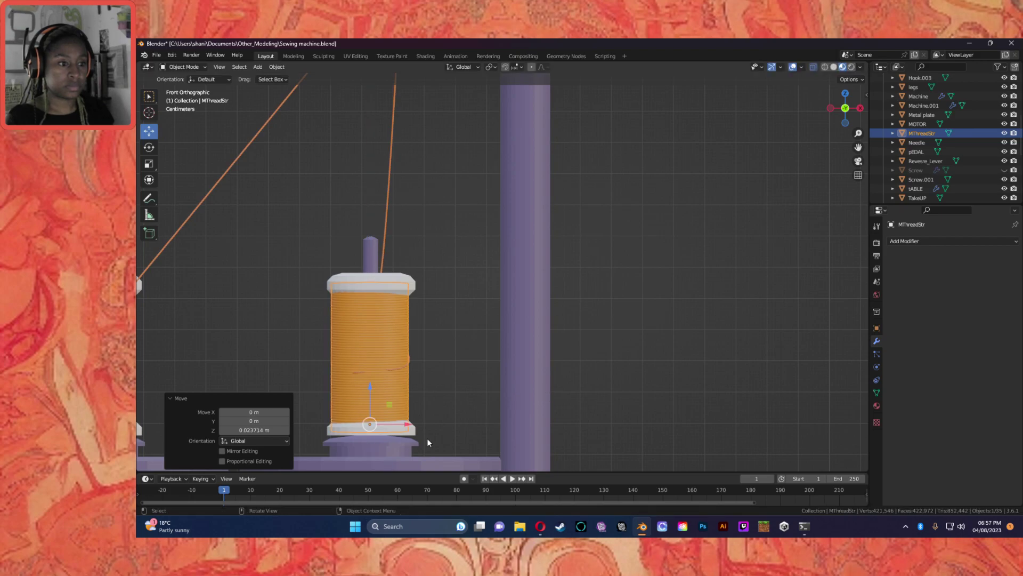
left_click_drag(407, 428, 408, 426)
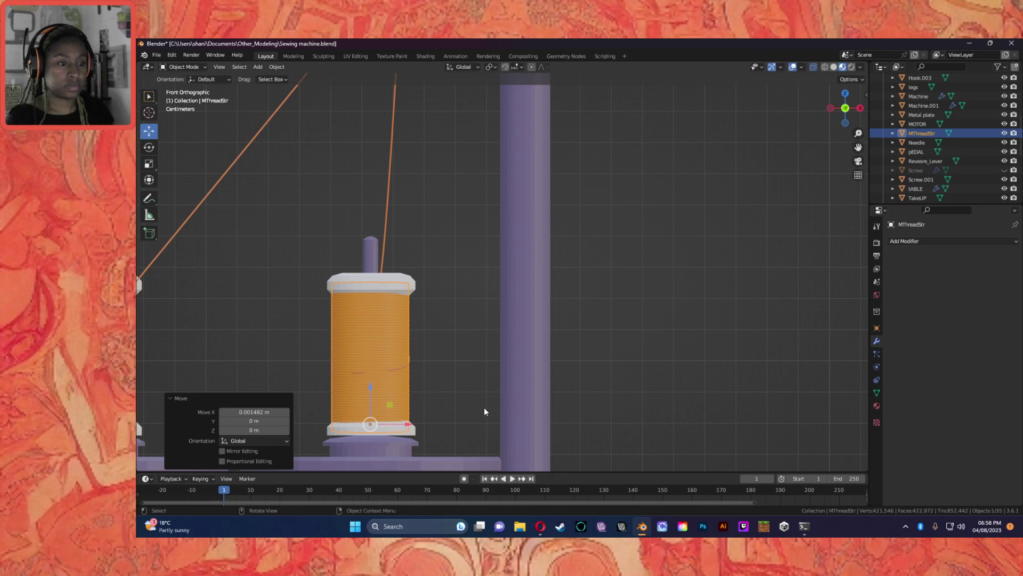
left_click_drag(403, 427, 411, 425)
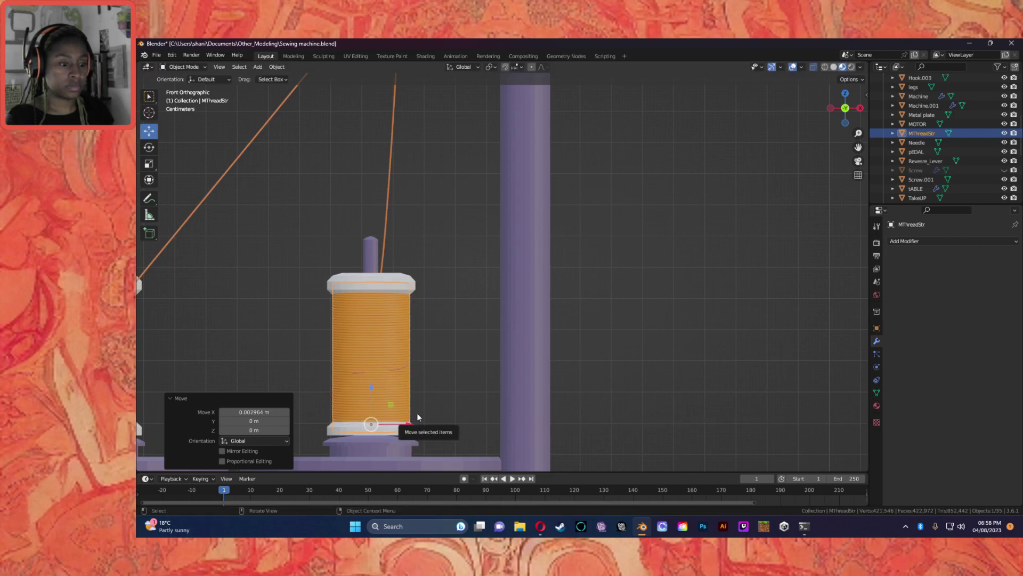
Step: Add a Boolean modifier to MThreadStr in Difference mode with Thread Spool as its object
left_click(935, 244)
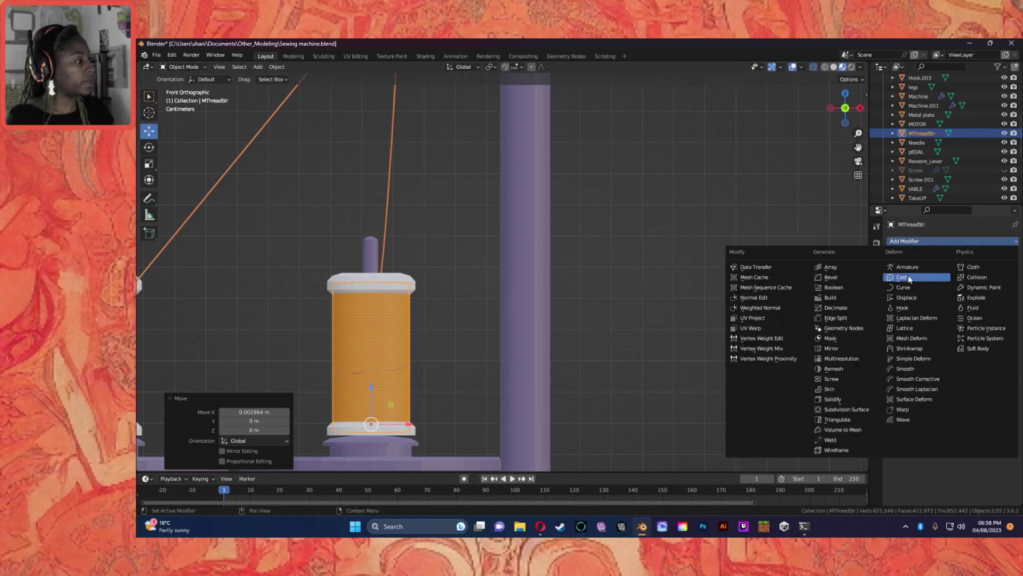
left_click(855, 287)
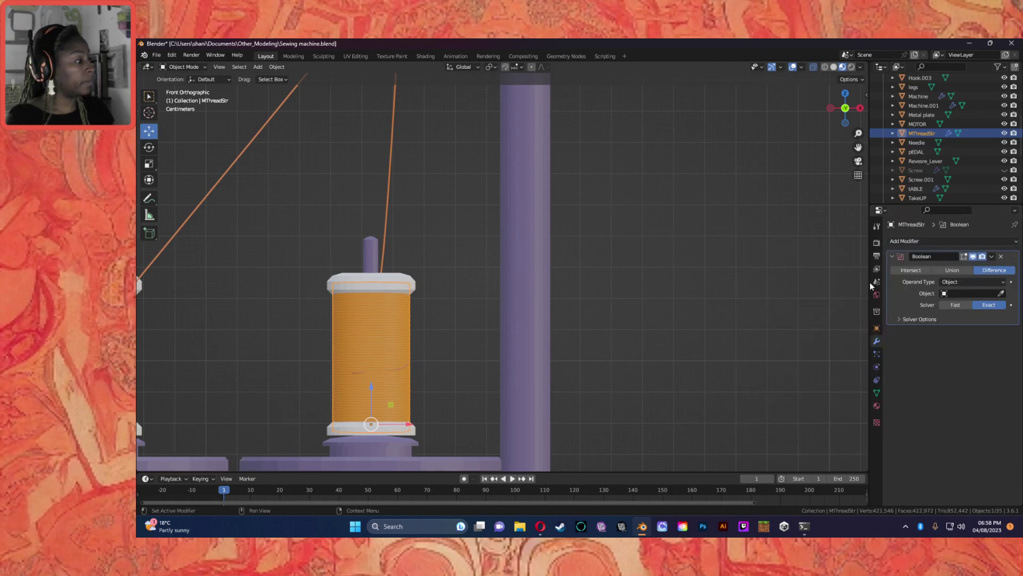
left_click(1001, 292)
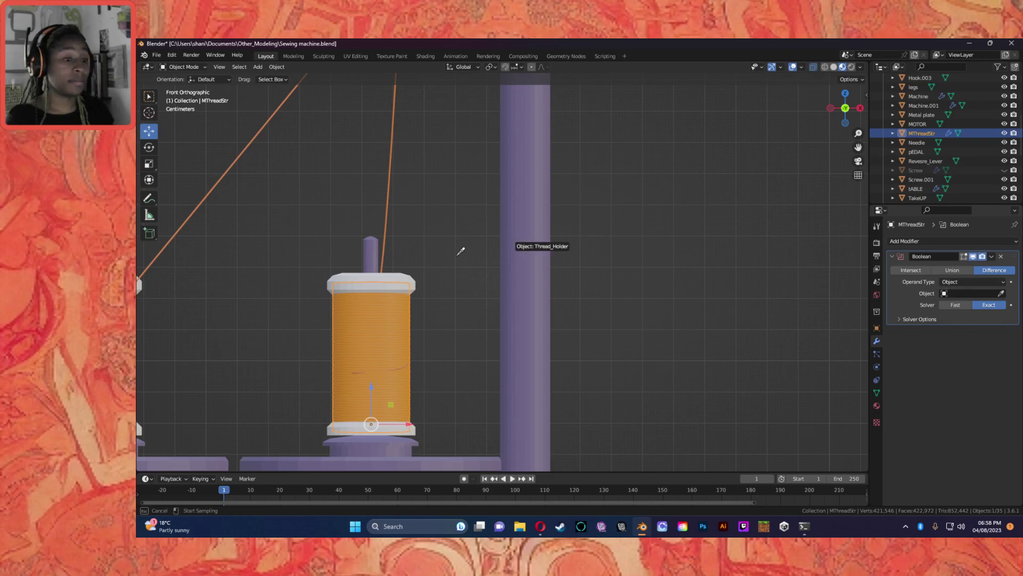
left_click(416, 287)
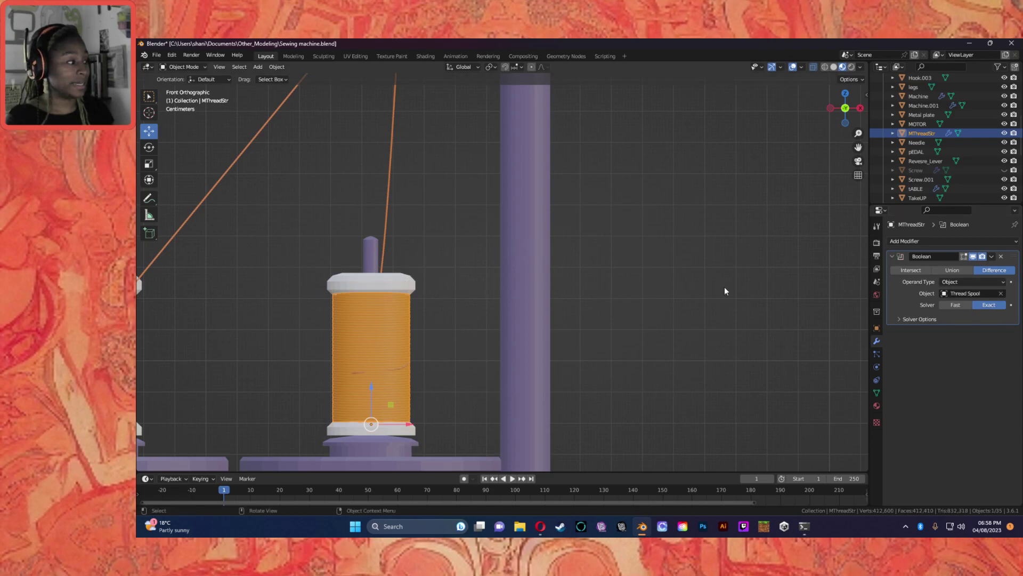
Step: Try applying the Boolean modifier on MThreadStr, inspect the wound thread from the other side, and undo the application
left_click(991, 257)
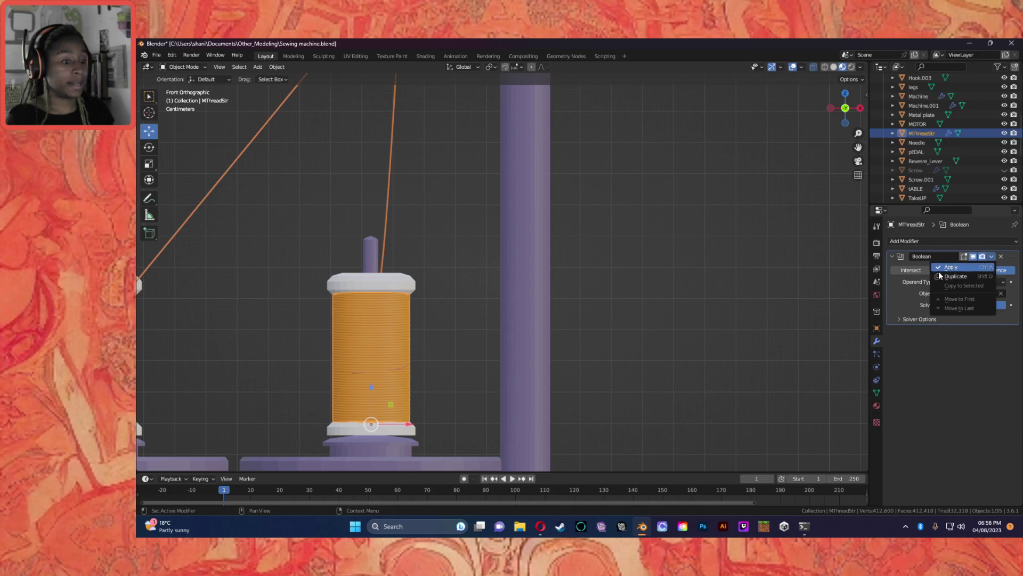
left_click(952, 271)
middle_click_drag(343, 366, 598, 374)
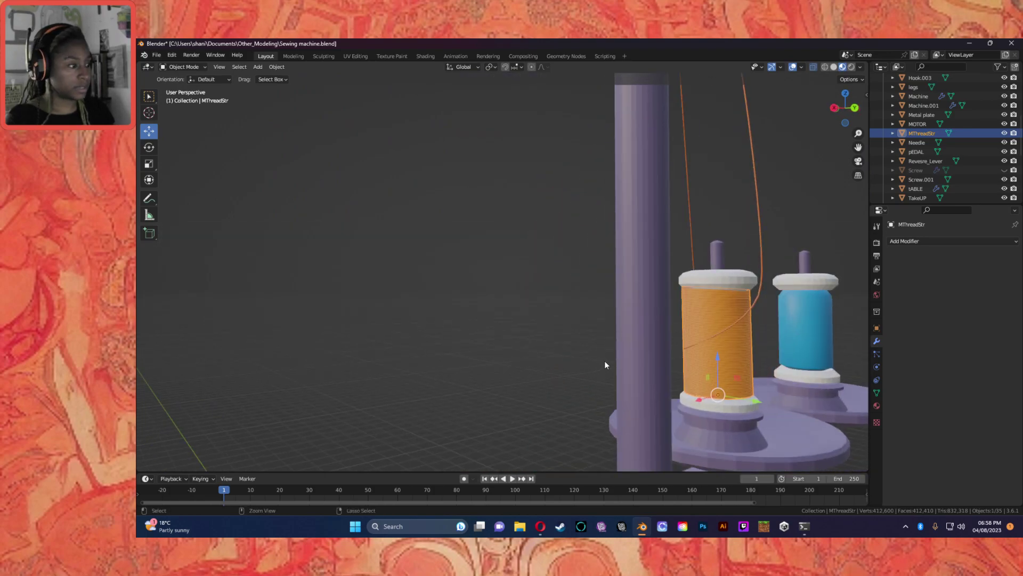
key("ctrl+z")
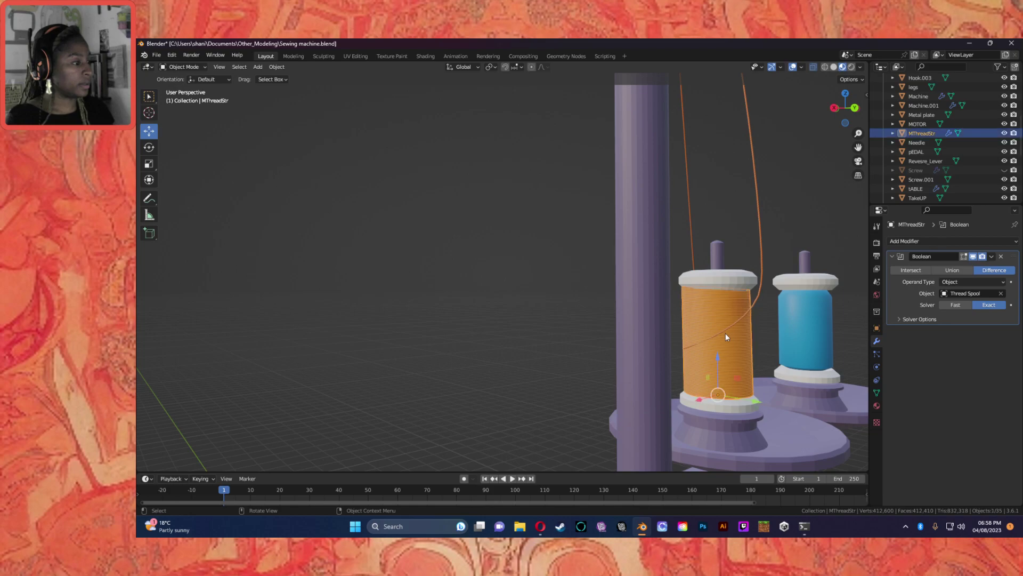
Step: Shift MThreadStr about 0.011 m along Y to center it on the orange spool
left_click_drag(753, 398, 754, 399)
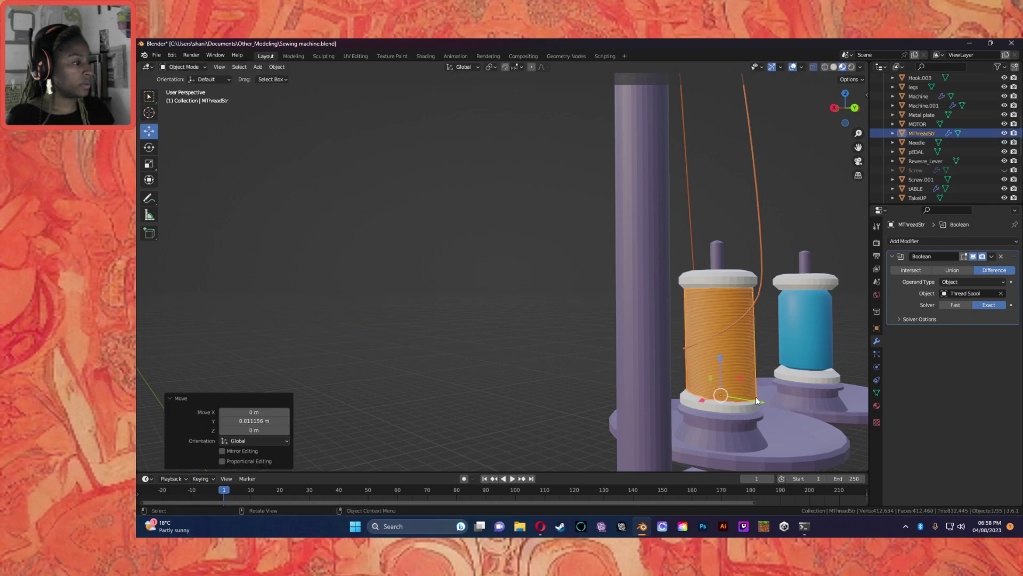
Step: Nudge MThreadStr slightly along Y in top view to center the winding on the orange spool
left_click(845, 93)
scroll(498, 264, "down", 2)
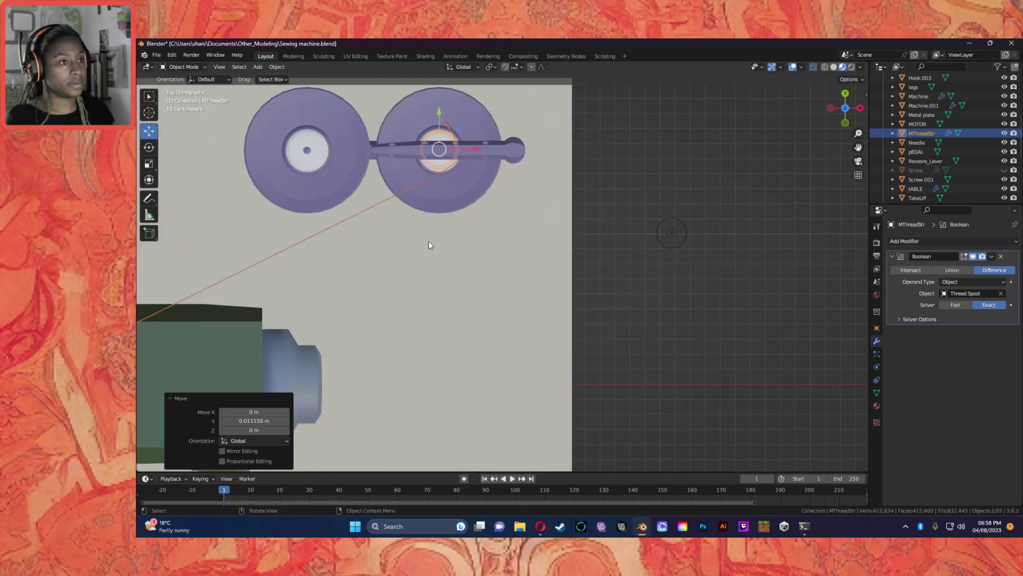
scroll(430, 238, "up", 5)
scroll(467, 219, "down", 6)
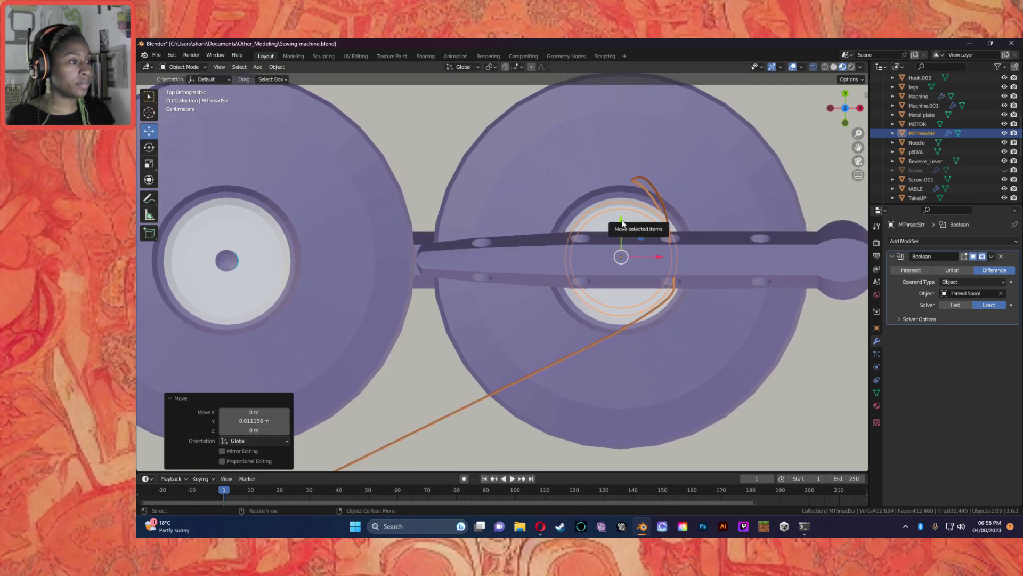
mouse_move(619, 221)
left_mouse_down()
mouse_move(618, 236)
mouse_move(627, 226)
left_mouse_up()
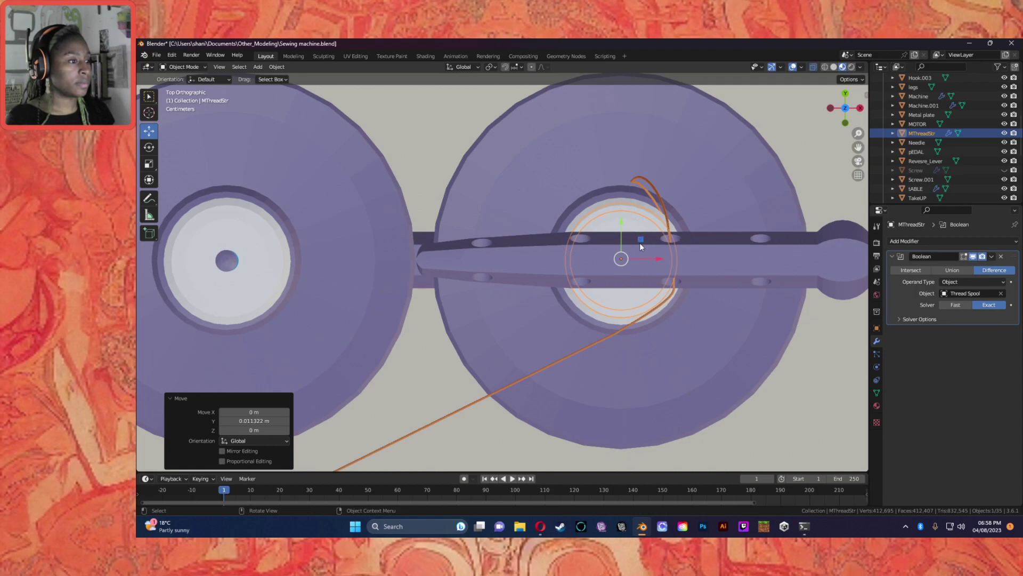
Step: Scale MThreadStr by about 0.963 in Z to fit between the spool rims and apply its Boolean modifier
middle_click_drag(641, 247, 503, 116)
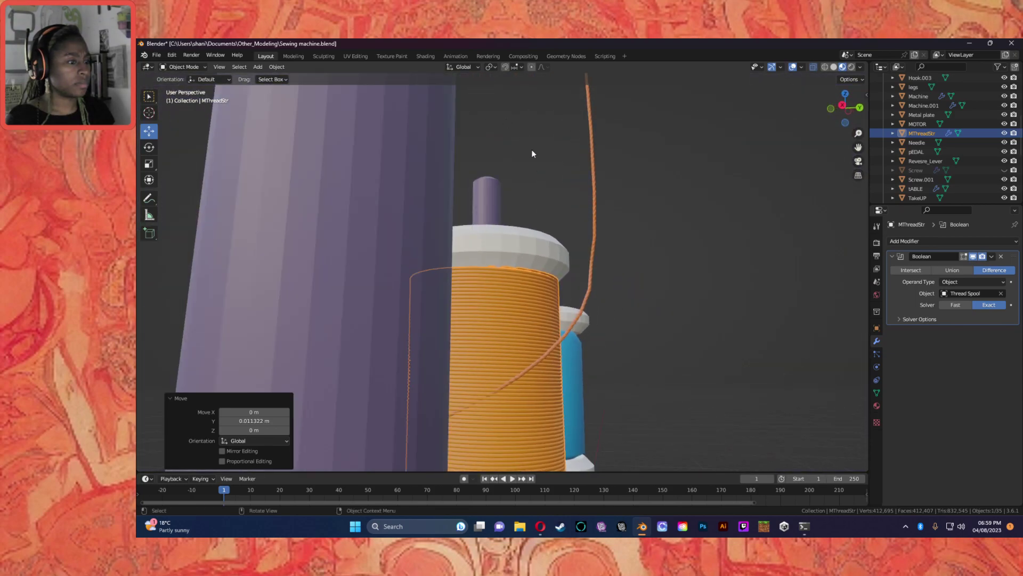
left_click(521, 290)
scroll(536, 279, "down", 3)
middle_click_drag(536, 286, 478, 313)
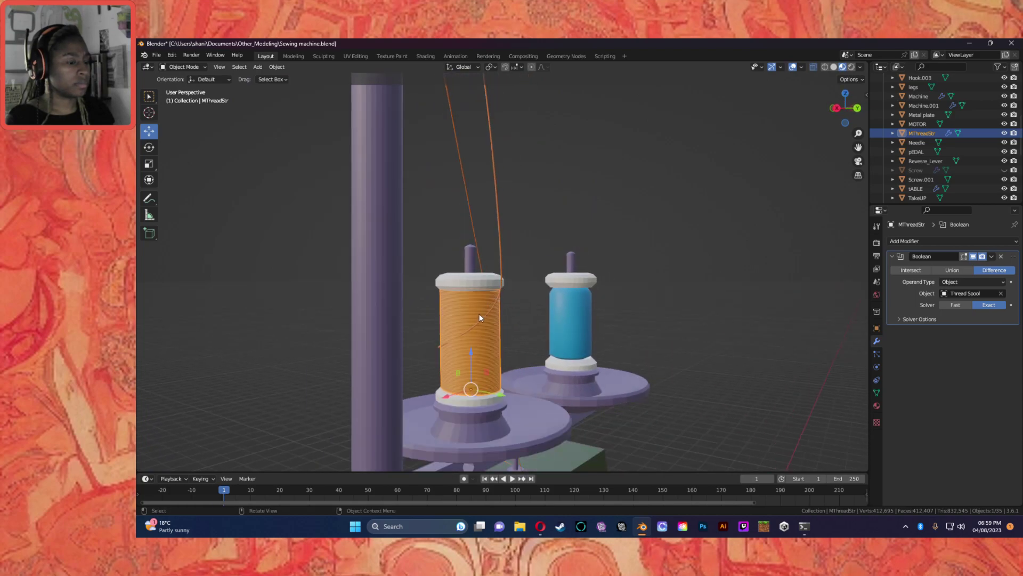
left_click(150, 165)
mouse_move(472, 353)
left_mouse_down()
mouse_move(473, 331)
mouse_move(468, 351)
mouse_move(477, 352)
left_mouse_up()
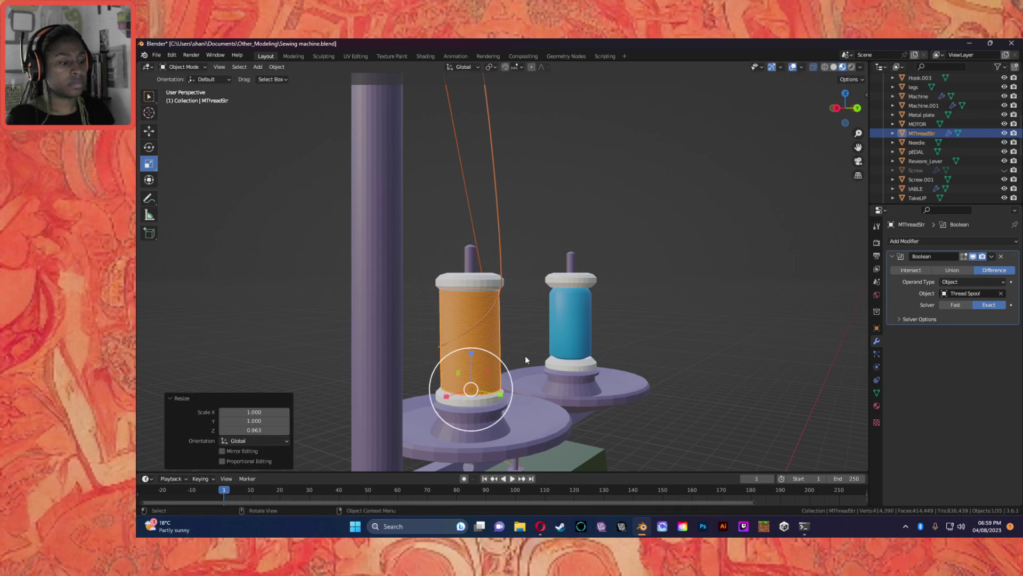
left_click(992, 257)
left_click(958, 266)
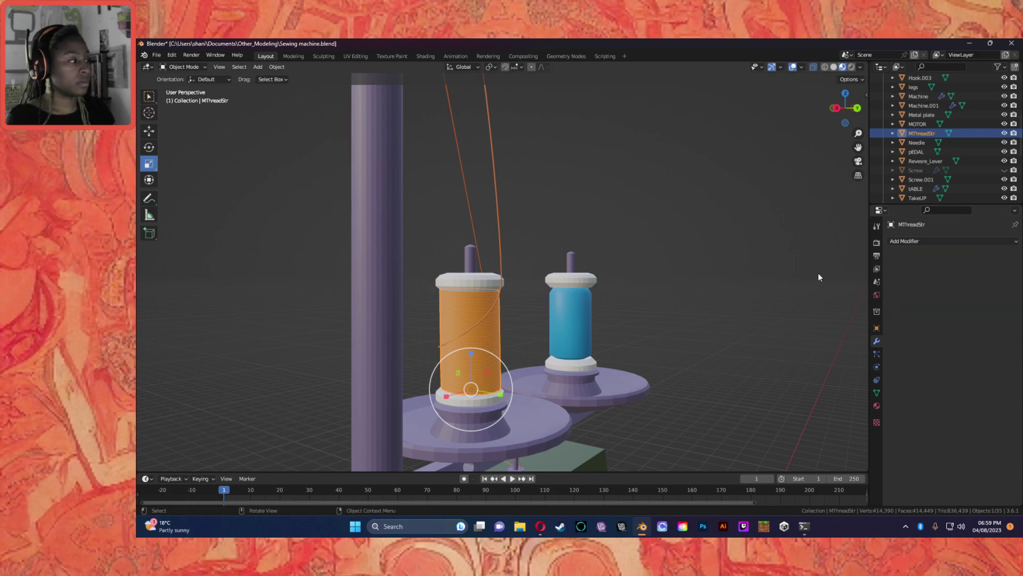
Step: Copy the trimmed MThreadStr and paste a duplicate into the scene
left_click(1004, 134)
left_click(1004, 133)
left_click(917, 136)
key("ctrl+c")
key("ctrl+v")
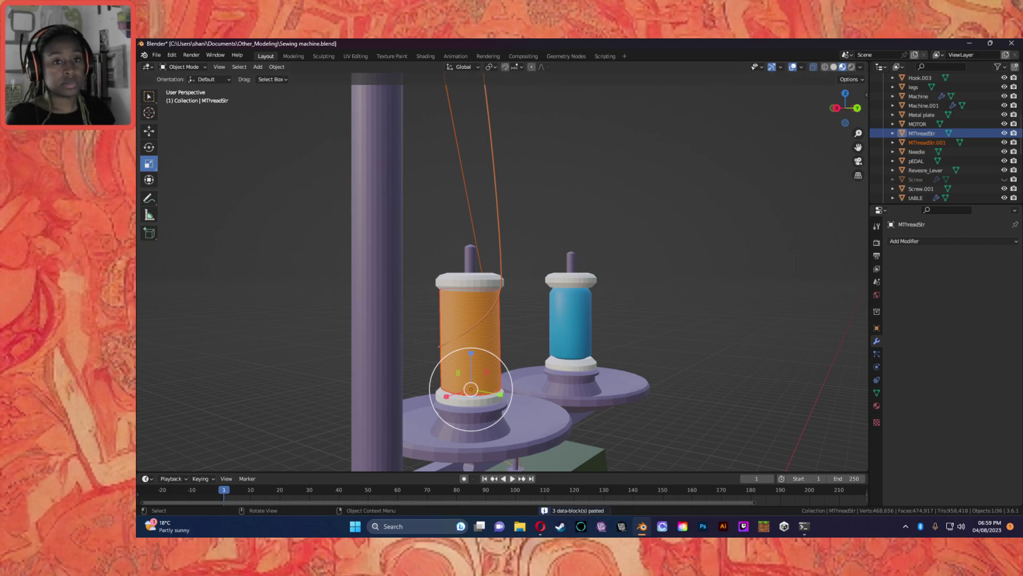
Step: Move the pasted thread about -0.87 m plus a further -0.007 m in X onto the blue spool and scale it about 1.023 in Z
left_click(155, 133)
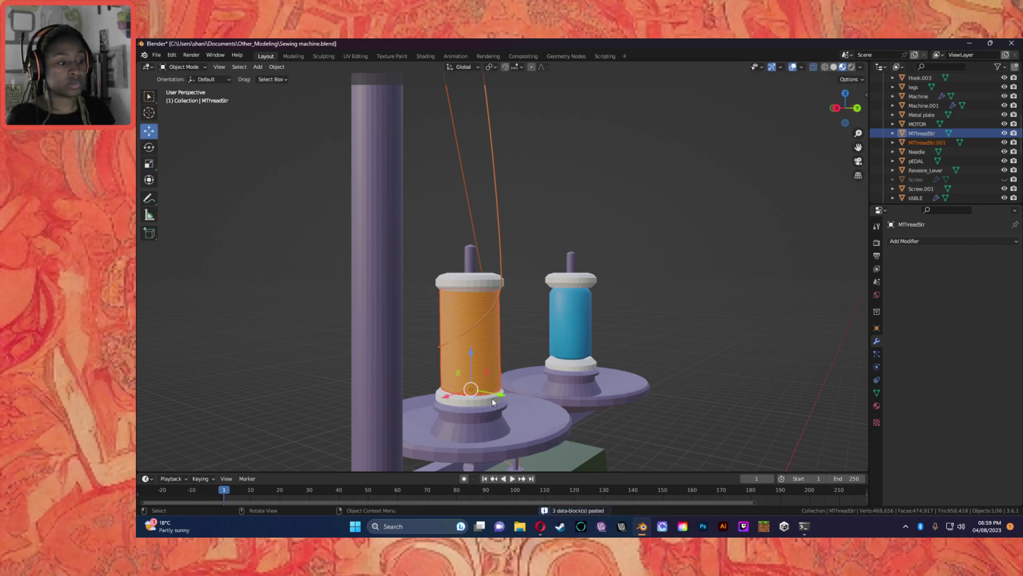
left_click_drag(446, 395, 549, 363)
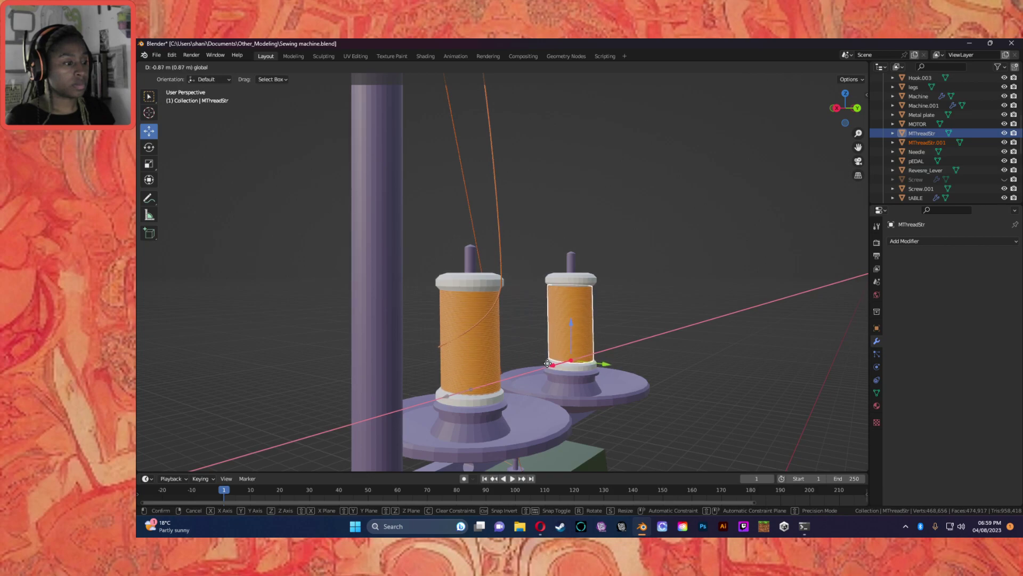
middle_click_drag(612, 252, 638, 308)
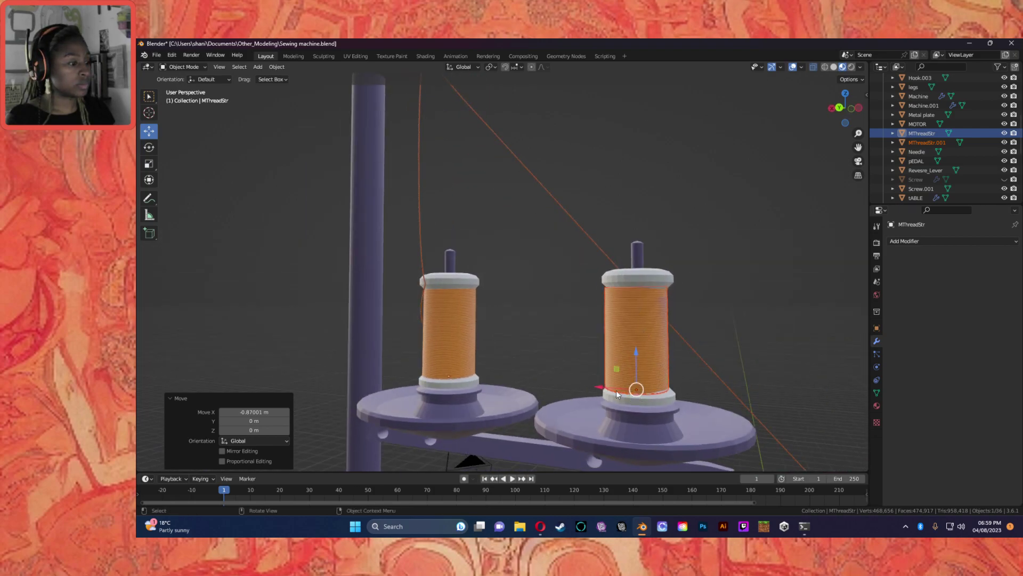
left_click_drag(598, 390, 601, 388)
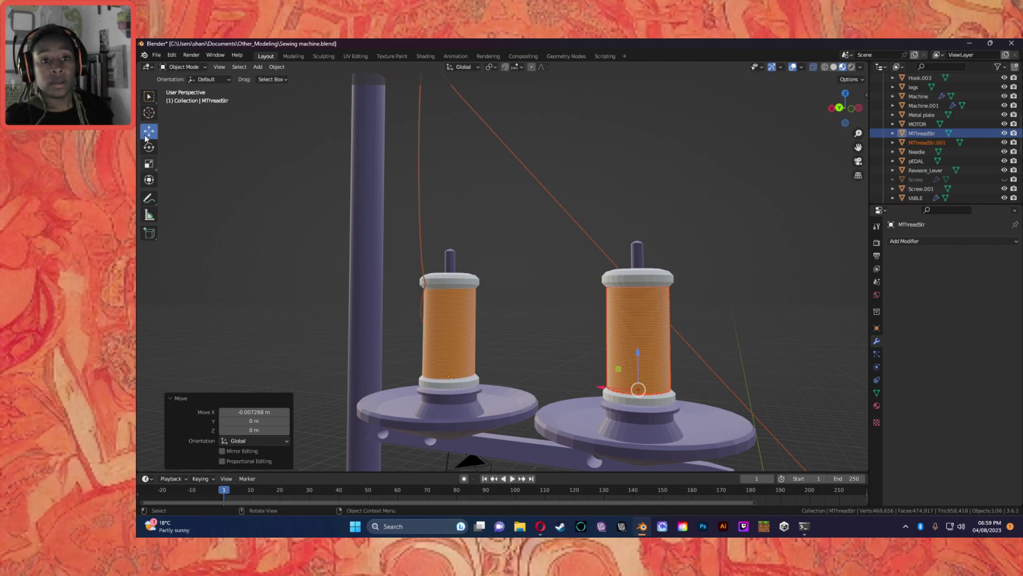
left_click(148, 164)
left_click_drag(641, 361, 692, 362)
Step: Add a Boolean modifier in Difference mode to MThreadStr with the blue thread's spool as its object, and apply it
left_click(954, 241)
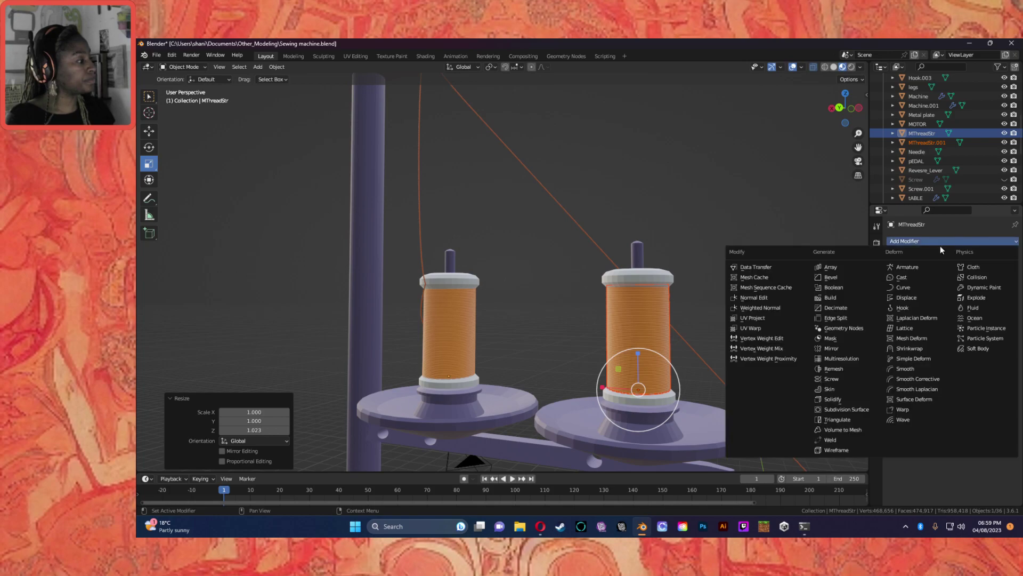
left_click(841, 289)
left_click(1001, 293)
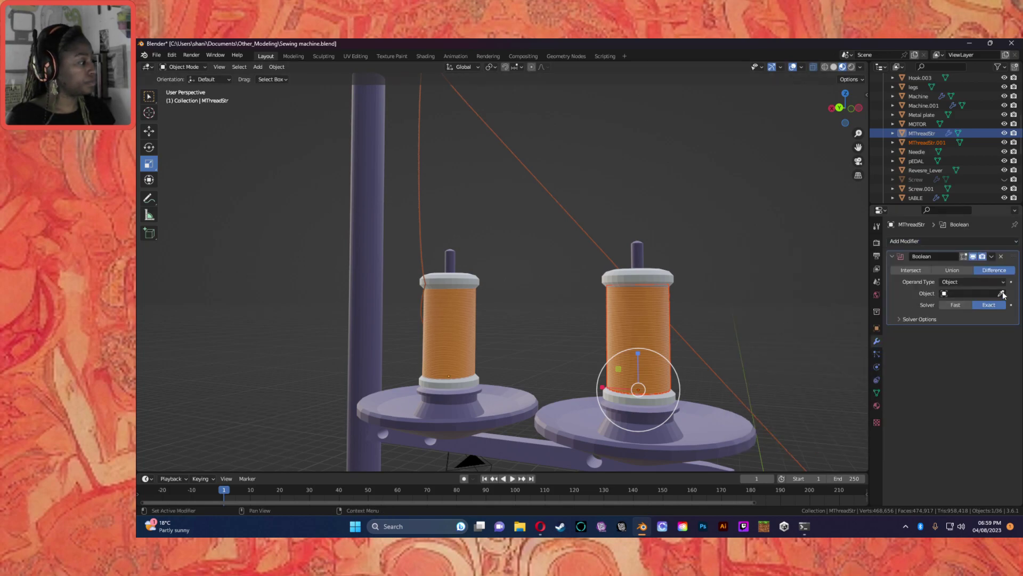
left_click(633, 278)
left_click(992, 256)
left_click(950, 267)
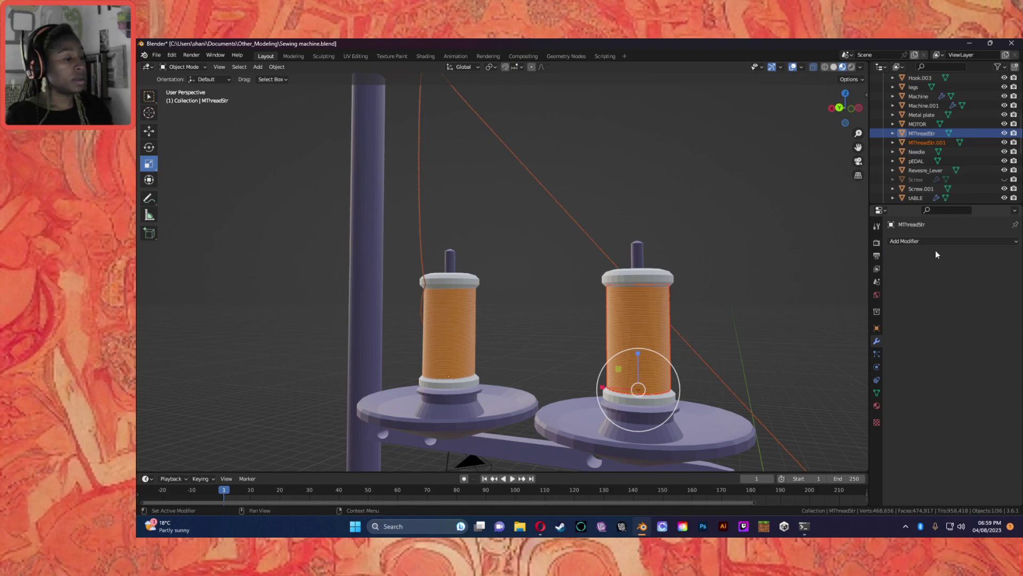
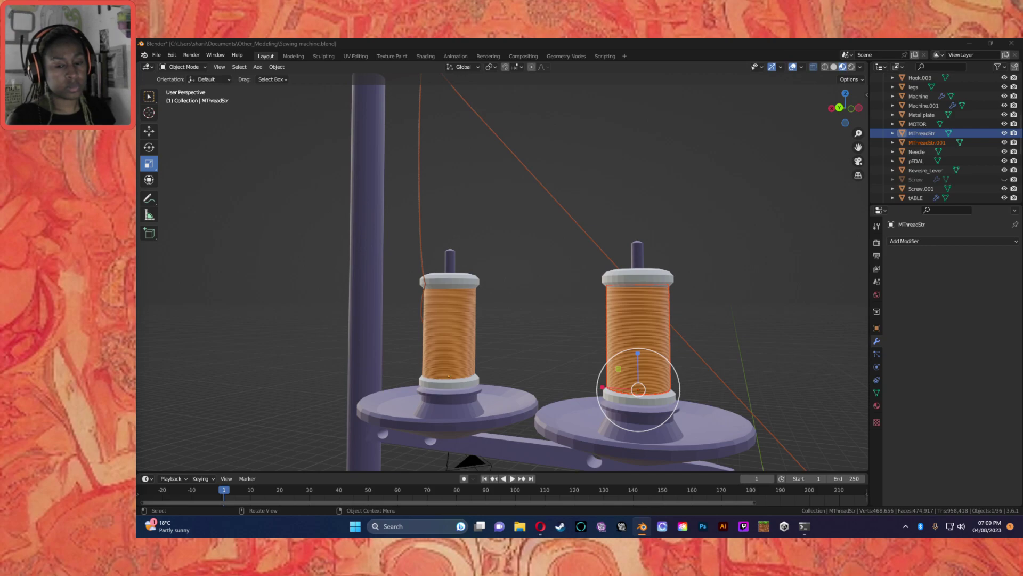
Step: Assign the blue Thread.002 material to the pasted thread MThreadStr.001
left_click(663, 328)
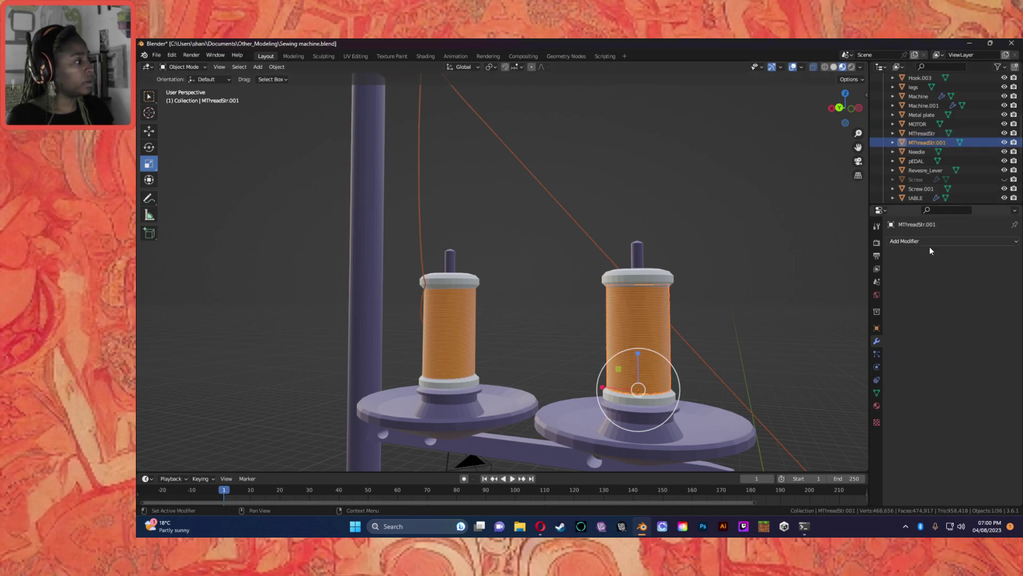
left_click(877, 406)
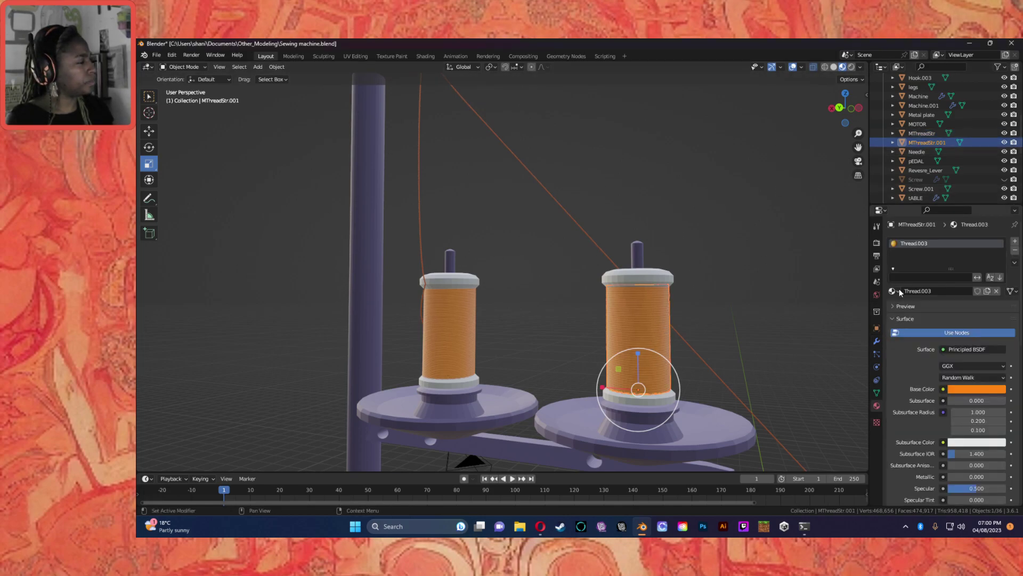
left_click(893, 291)
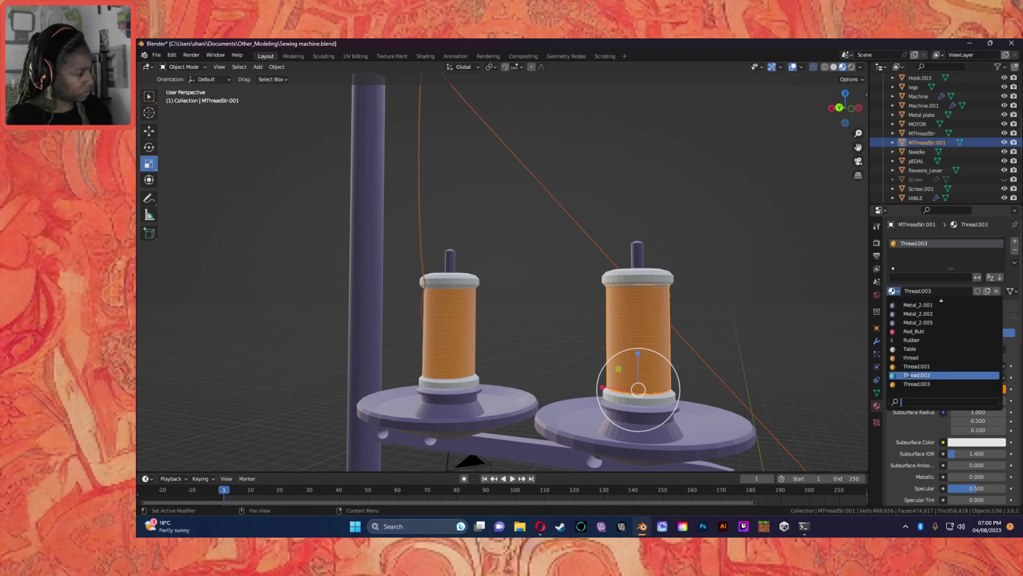
left_click(920, 375)
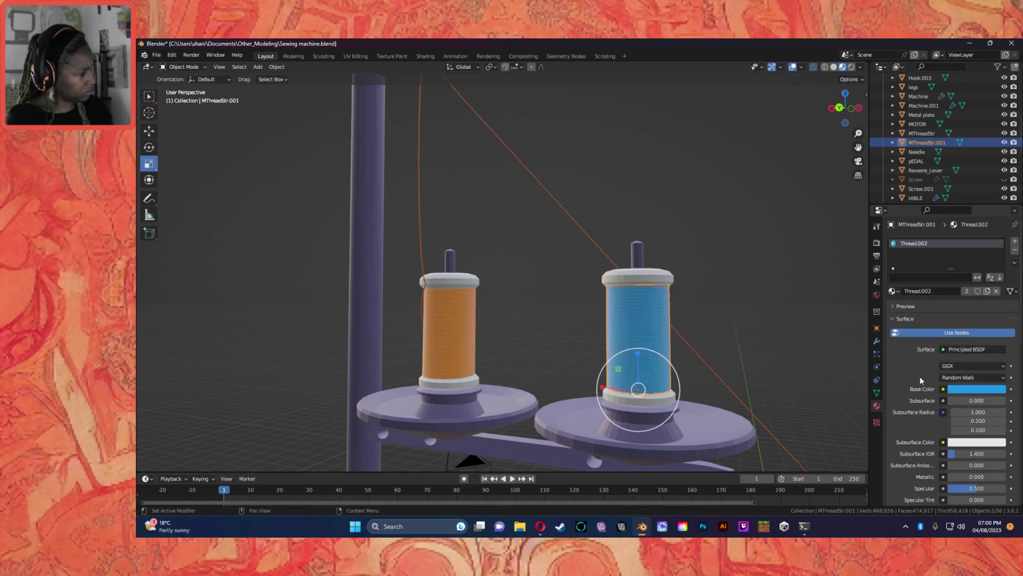
left_click(731, 327)
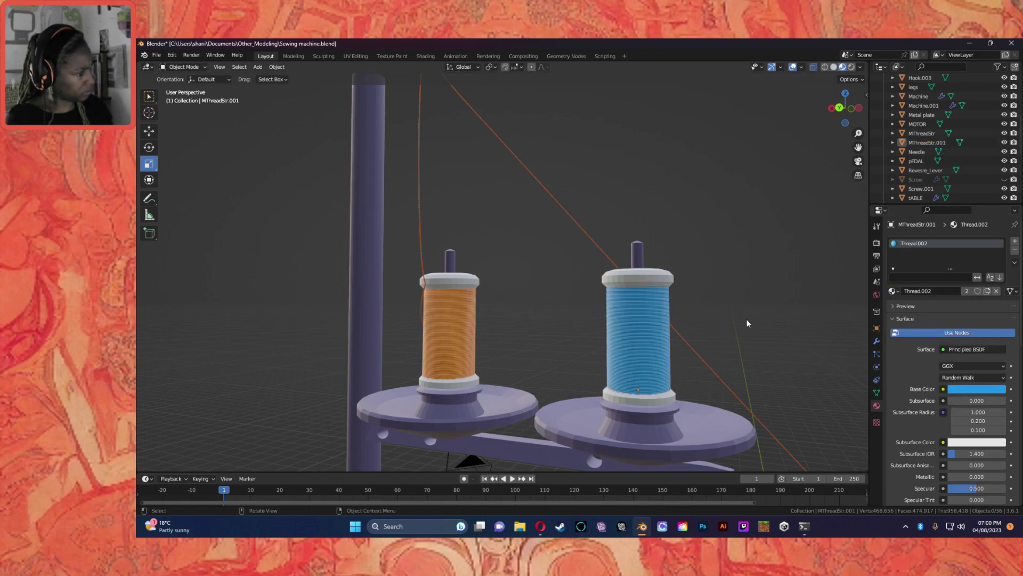
Step: Assign the thread material to MThreadStr on the orange spool
left_click(443, 338)
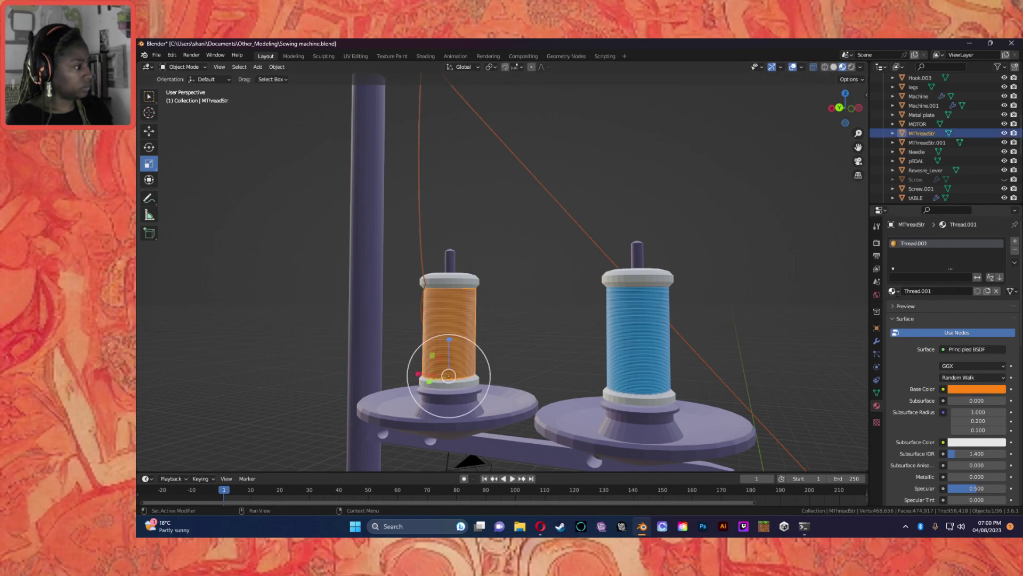
left_click(895, 291)
left_click(911, 358)
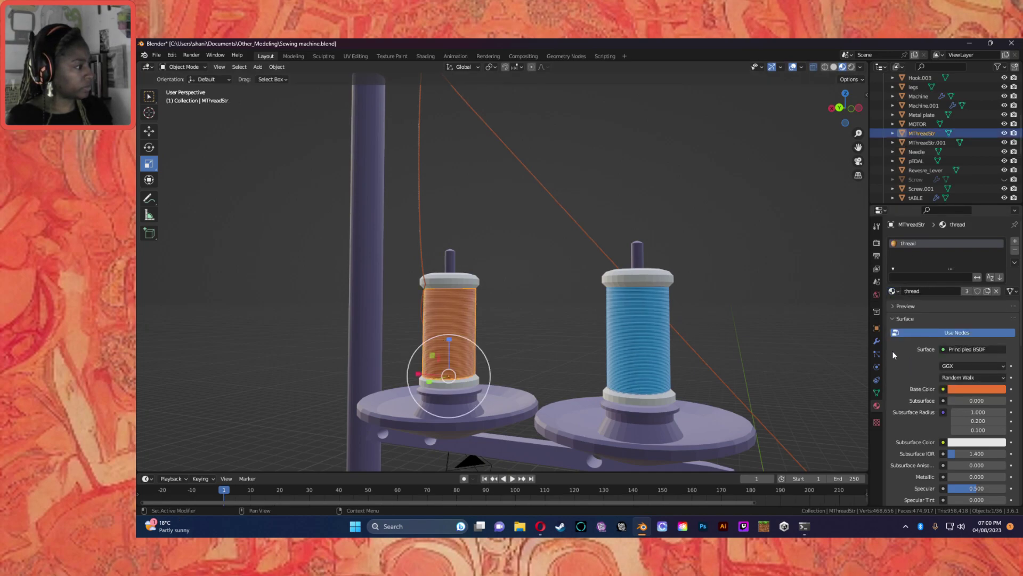
left_click(546, 246)
Step: View both wound spools from the other side and save the Sewing machine.blend file
scroll(537, 279, "down", 1)
middle_click_drag(538, 283, 332, 290)
key("ctrl+s")
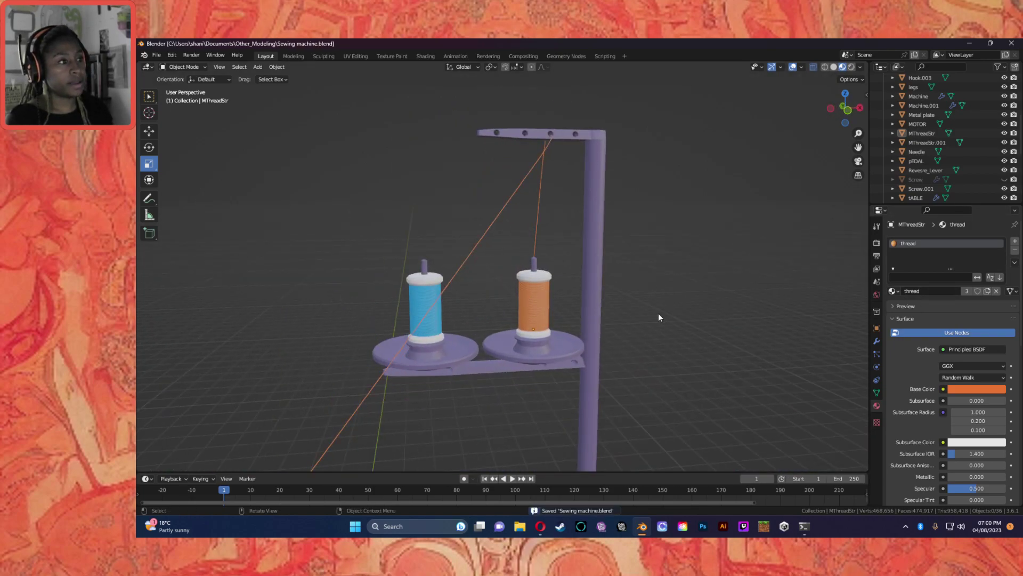
scroll(645, 315, "down", 5)
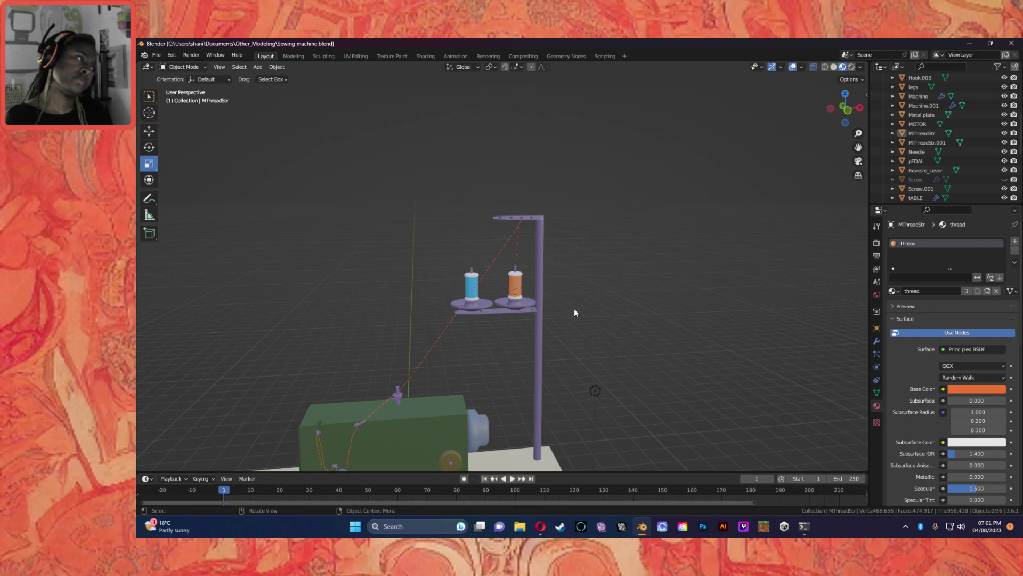
Step: Inspect Thread_line's route from the machine up to the spools and select the Thread_Holder object
left_click(518, 241)
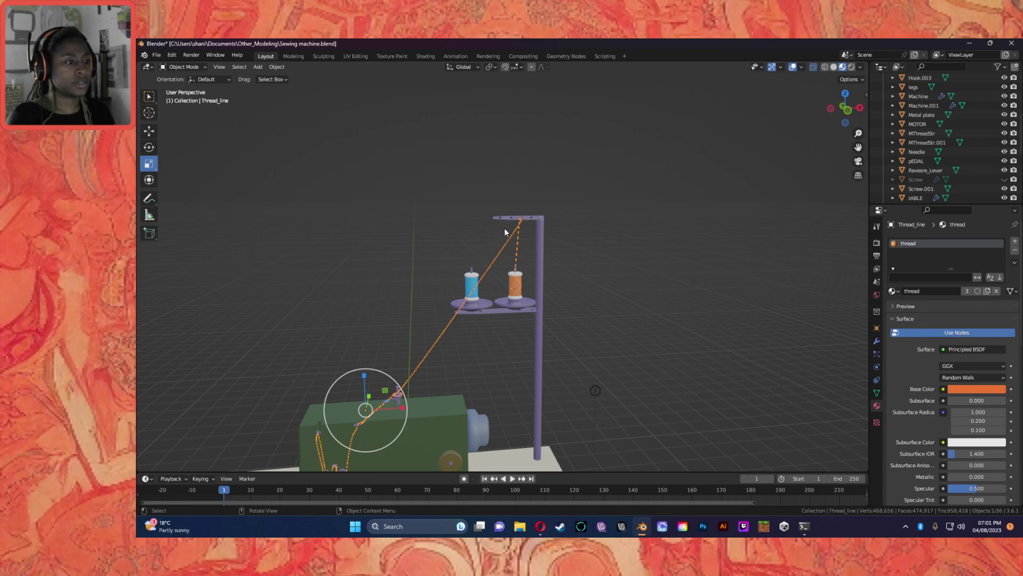
scroll(570, 320, "down", 4)
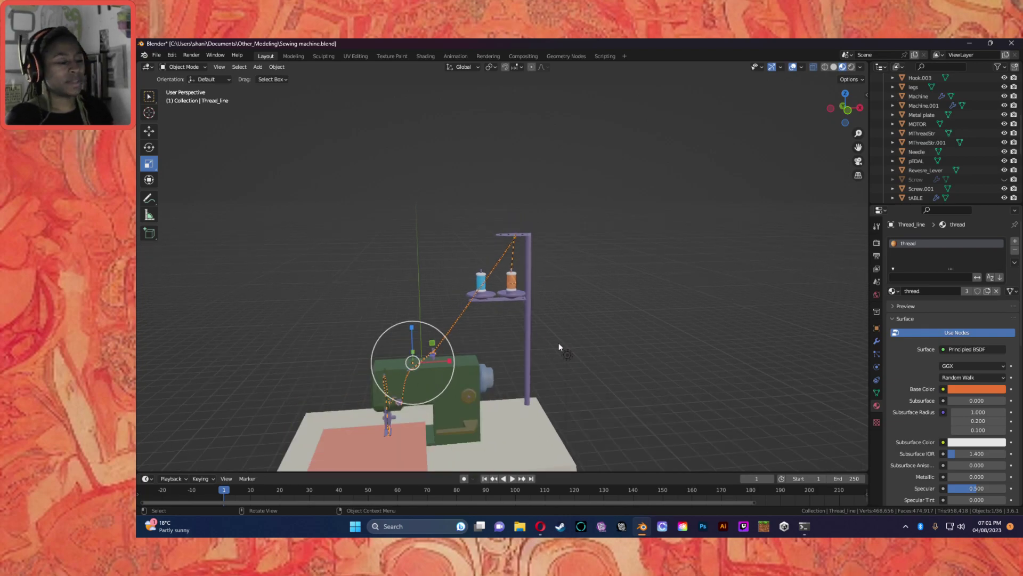
middle_click_drag(542, 400, 541, 370)
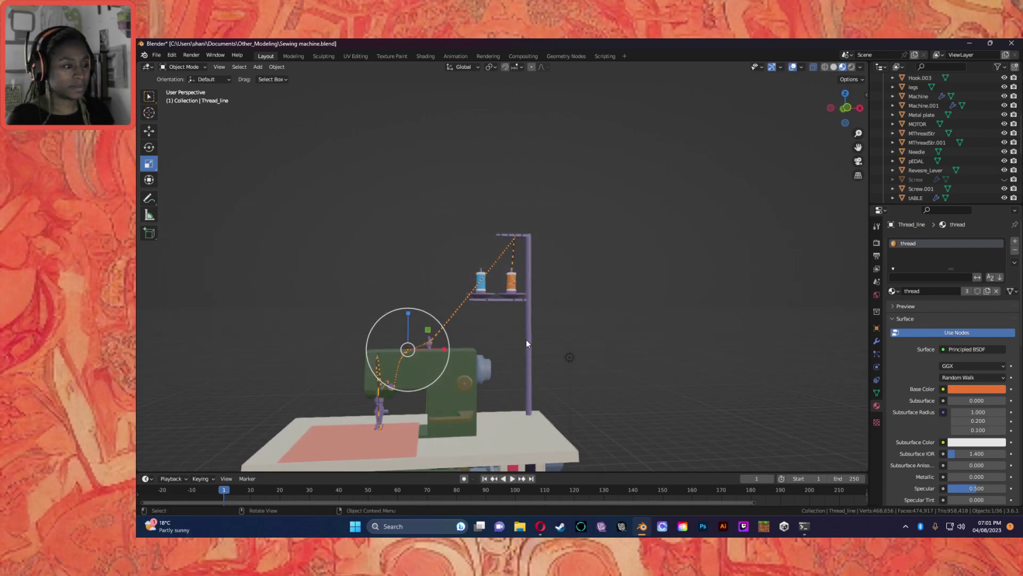
scroll(532, 363, "up", 4)
left_click(530, 322)
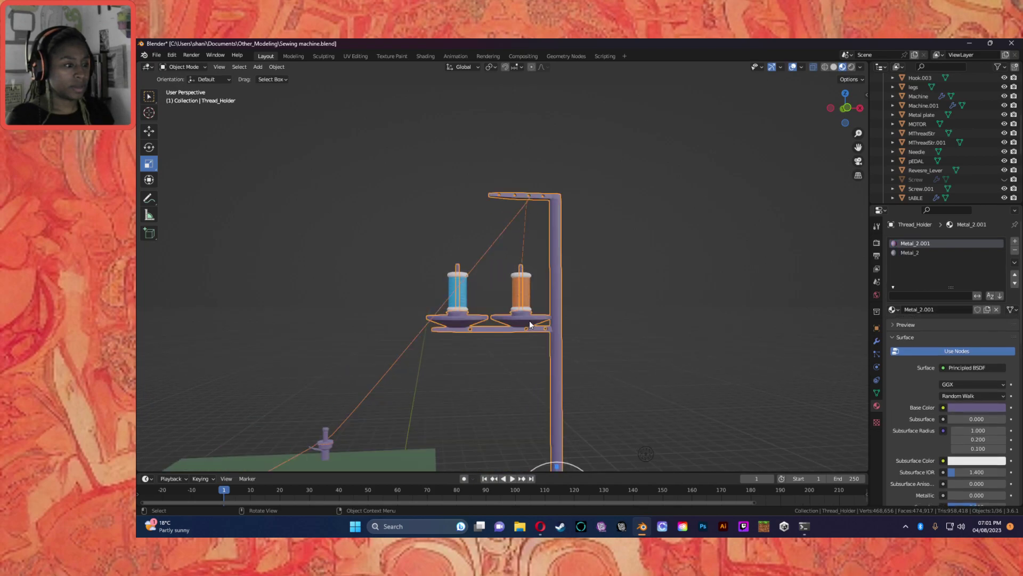
Step: Apply smooth shading to the thread holder and save the file
right_click(531, 323)
left_click(506, 329)
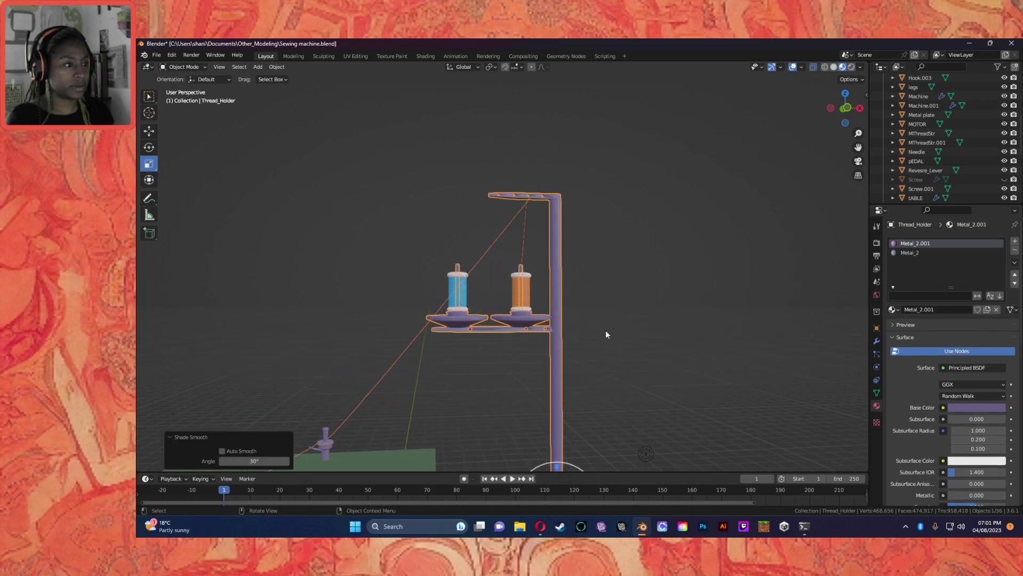
left_click(606, 334)
middle_click_drag(596, 335, 593, 369)
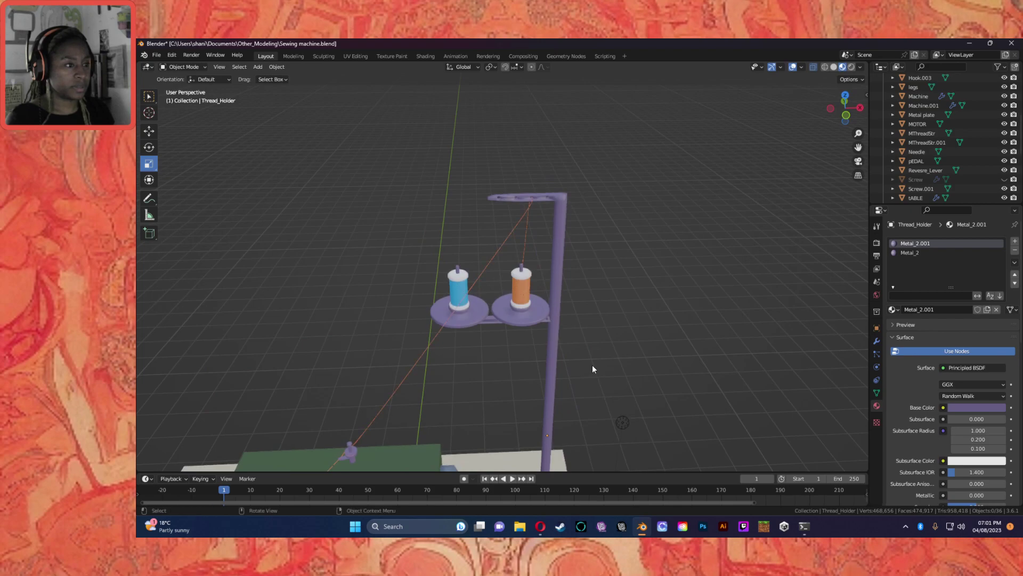
left_click(567, 340, "ctrl")
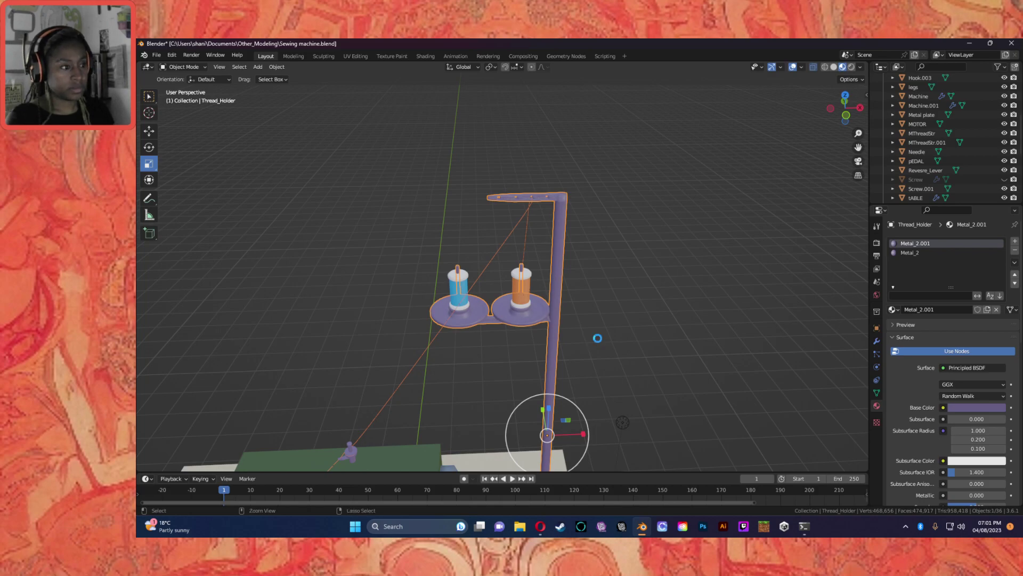
key("ctrl+s")
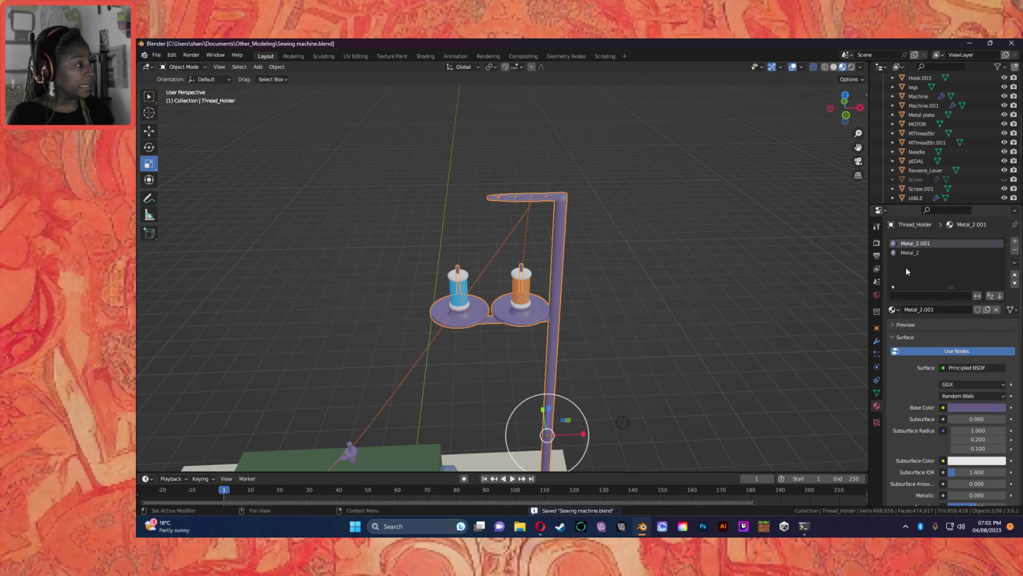
Step: Remove the Metal_2.001 material slot from the thread holder, keeping the Metal_2 slot
left_click(918, 253)
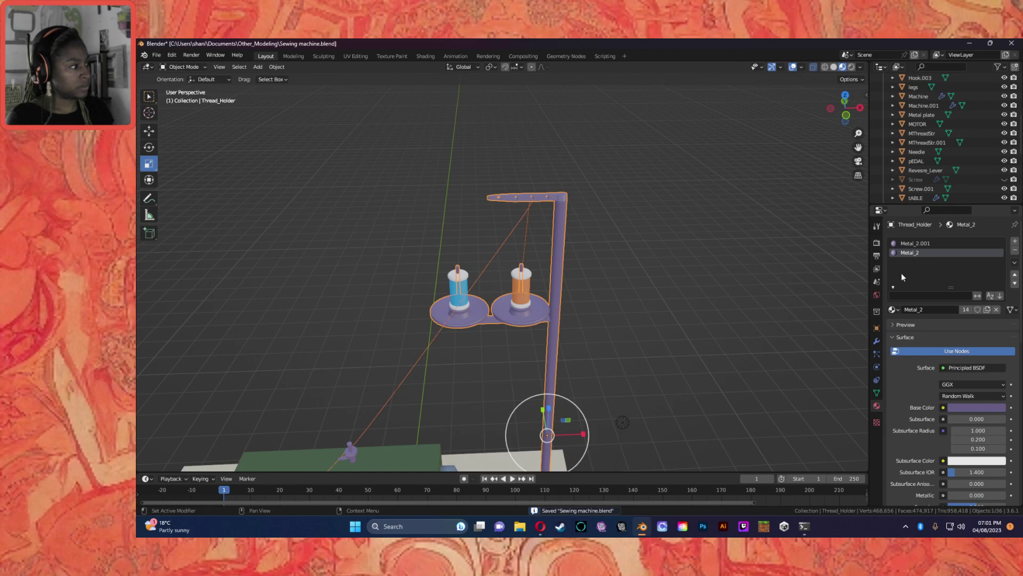
left_click(955, 245)
left_click(1014, 250)
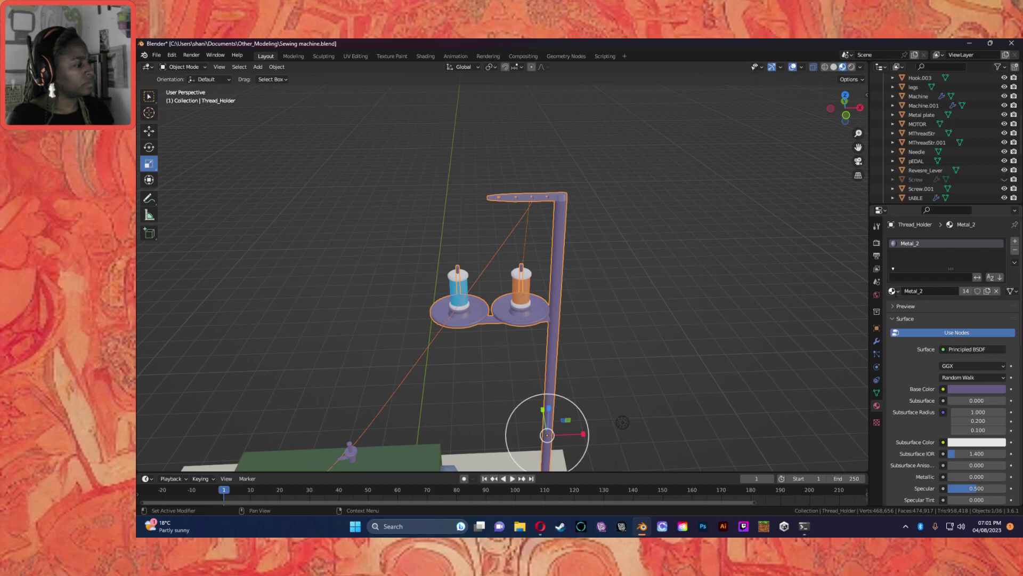
Step: Try a separate copy of Metal_2 and the Metal_2.002 material on the thread holder, and reassign Metal_2
left_click(893, 291)
key("Escape")
left_click(893, 291)
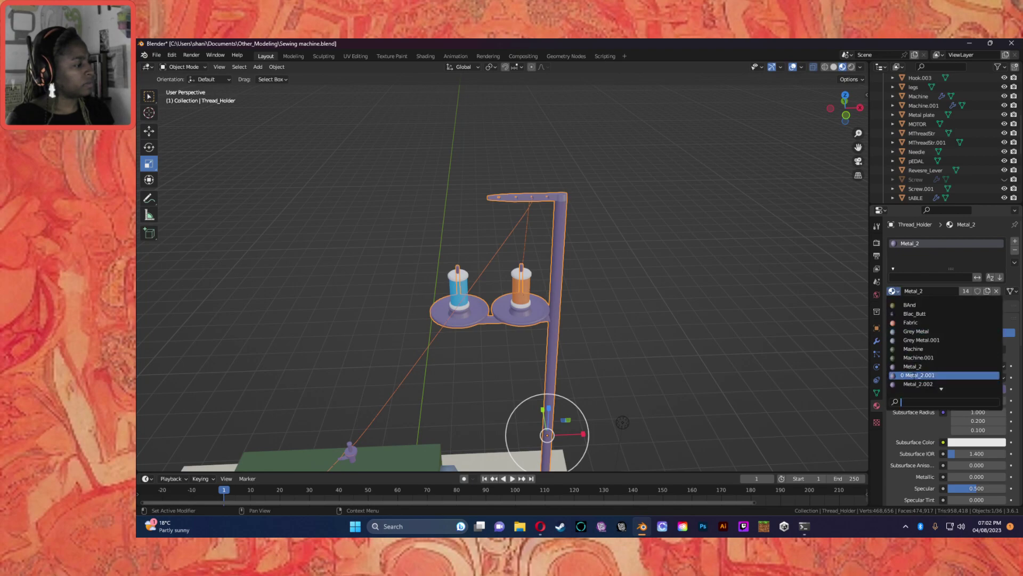
right_click(913, 375)
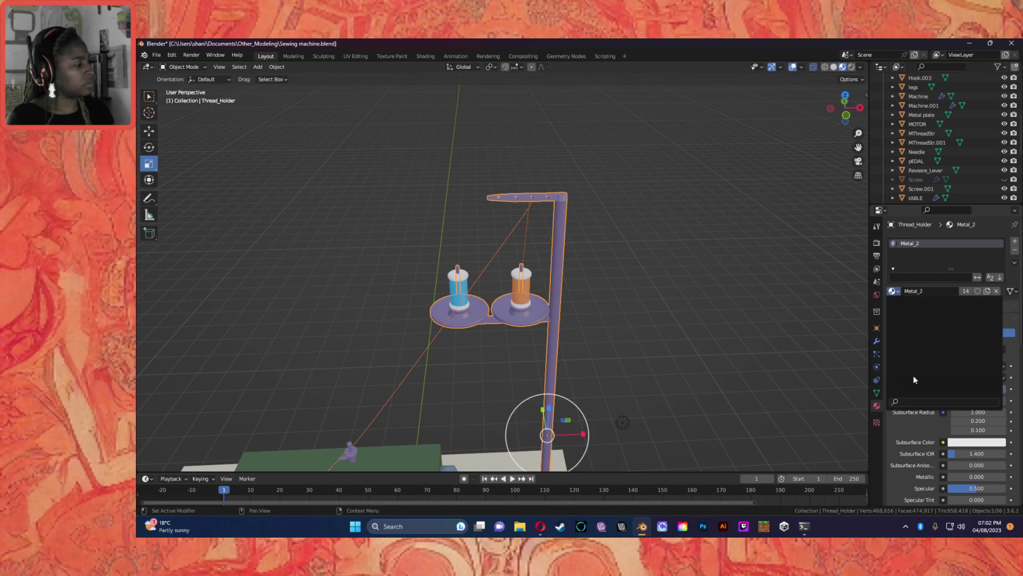
left_click(967, 291)
left_click(892, 291)
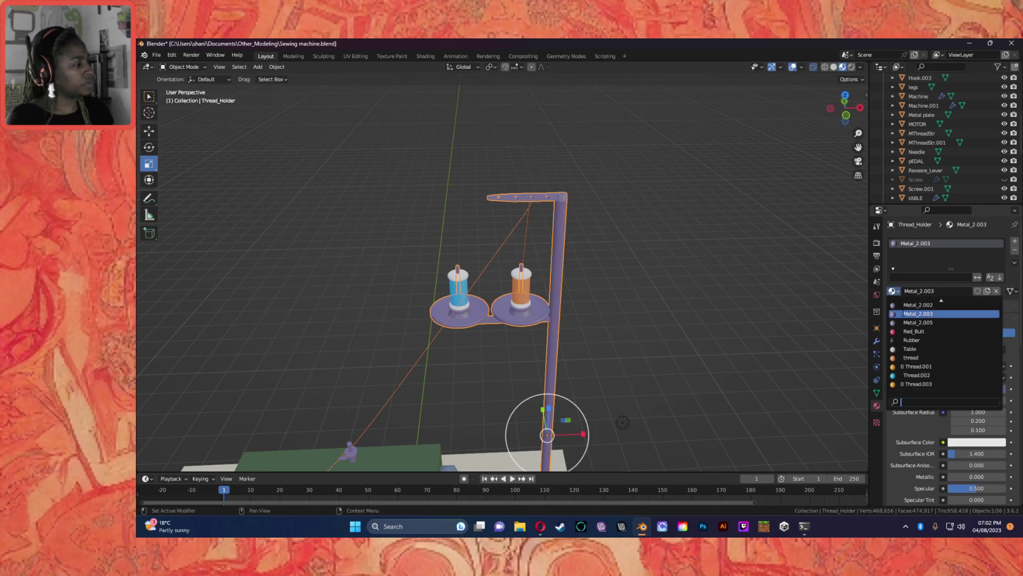
left_click(941, 306)
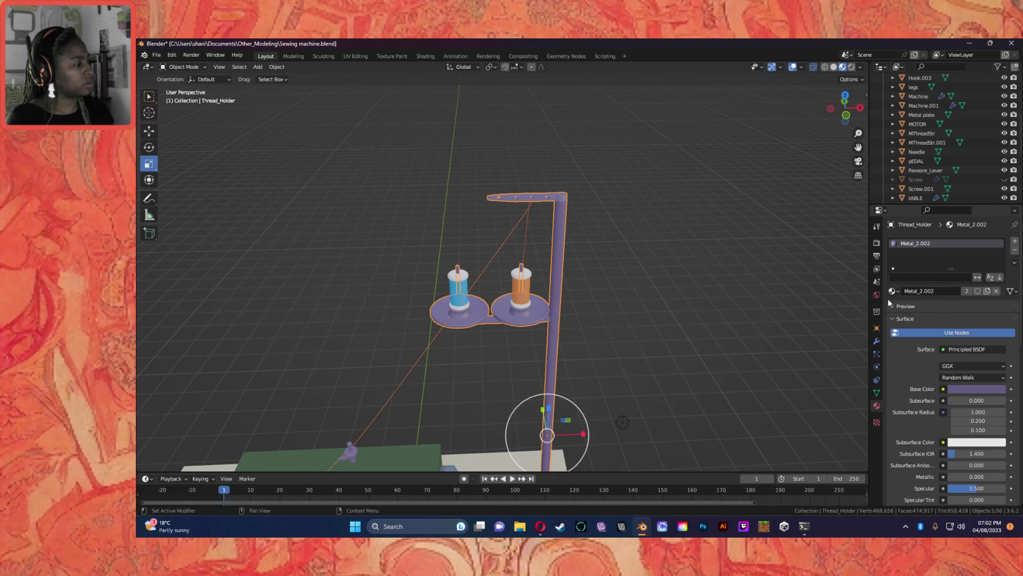
left_click(893, 291)
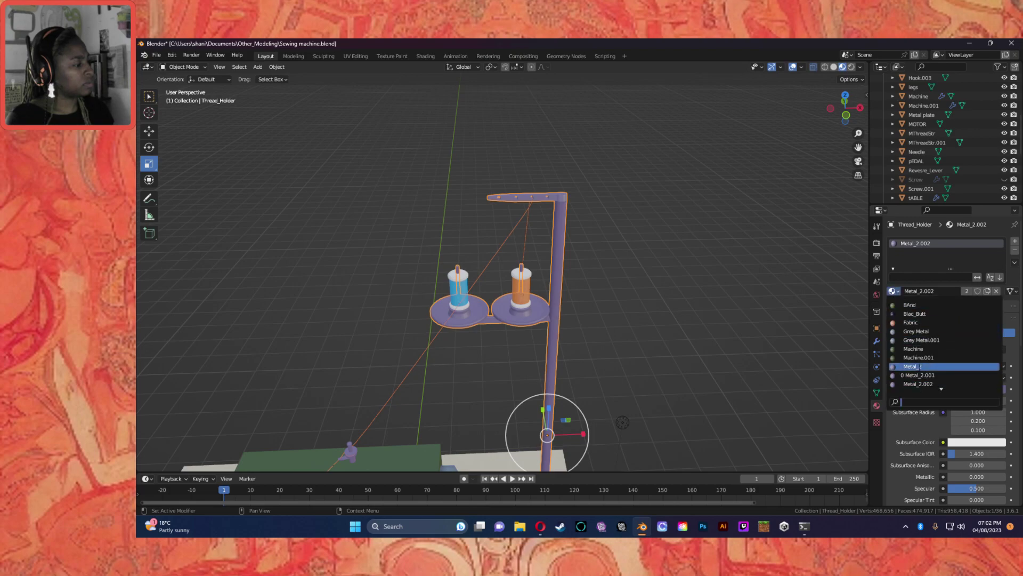
left_click(921, 369)
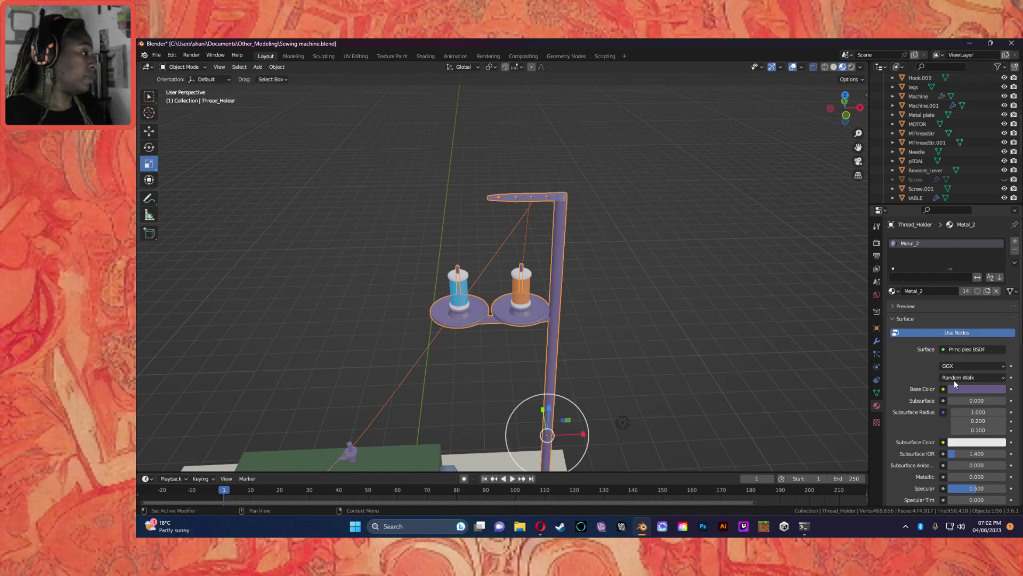
left_click(621, 348)
middle_click_drag(631, 314, 576, 328)
scroll(570, 341, "down", 4)
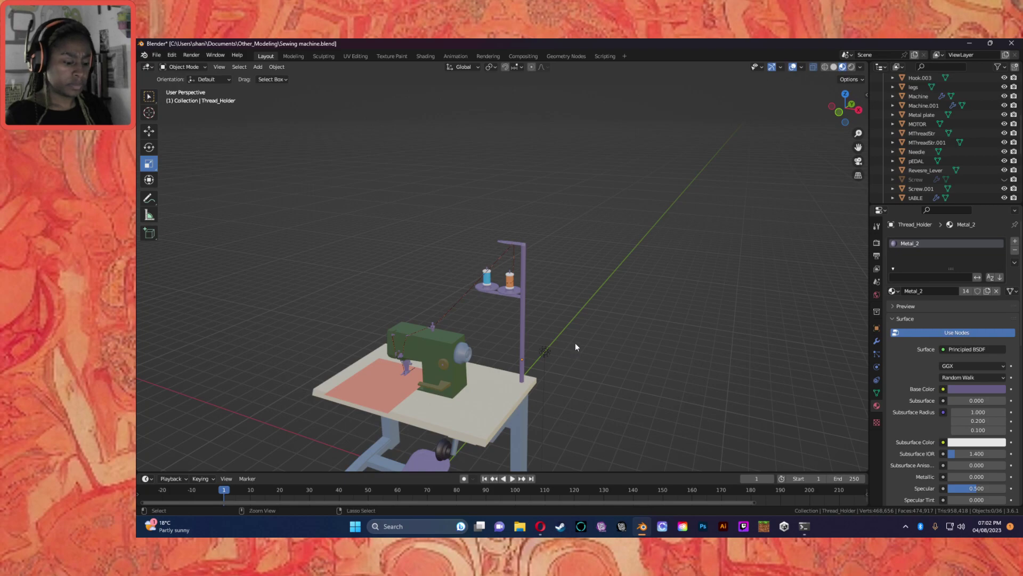
middle_click_drag(482, 401, 819, 267)
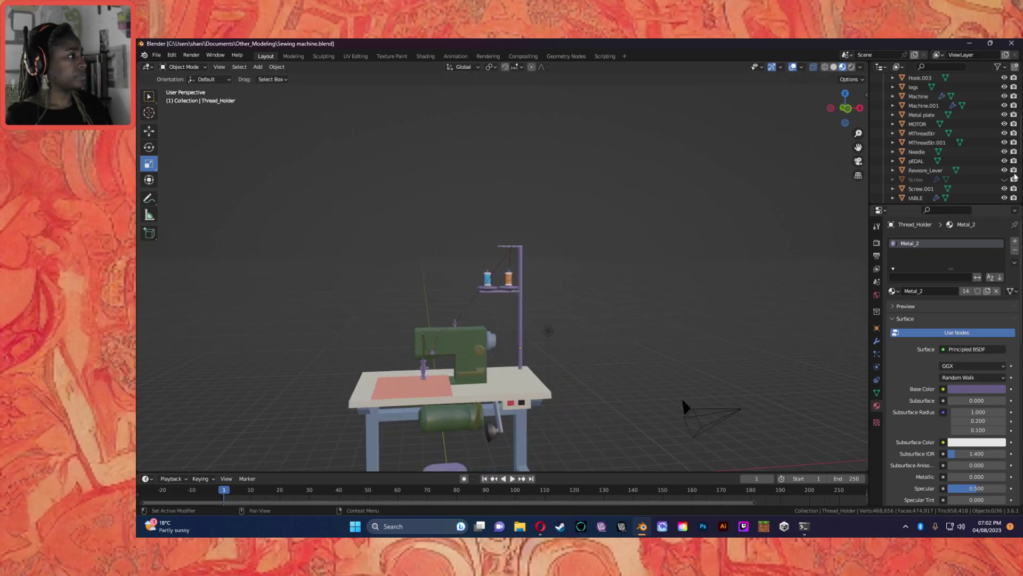
scroll(463, 354, "up", 4)
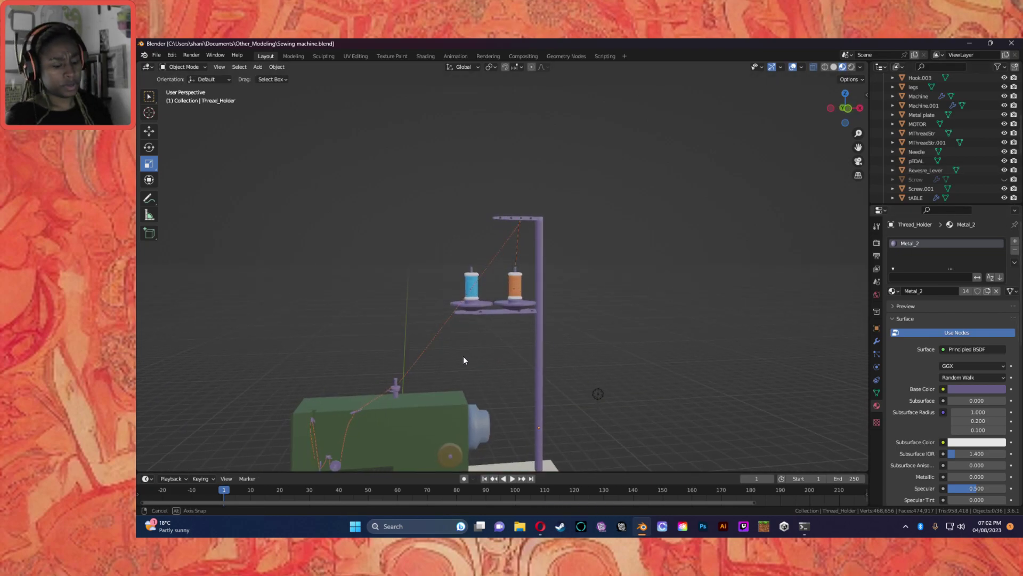
middle_click_drag(448, 368, 554, 233, "shift")
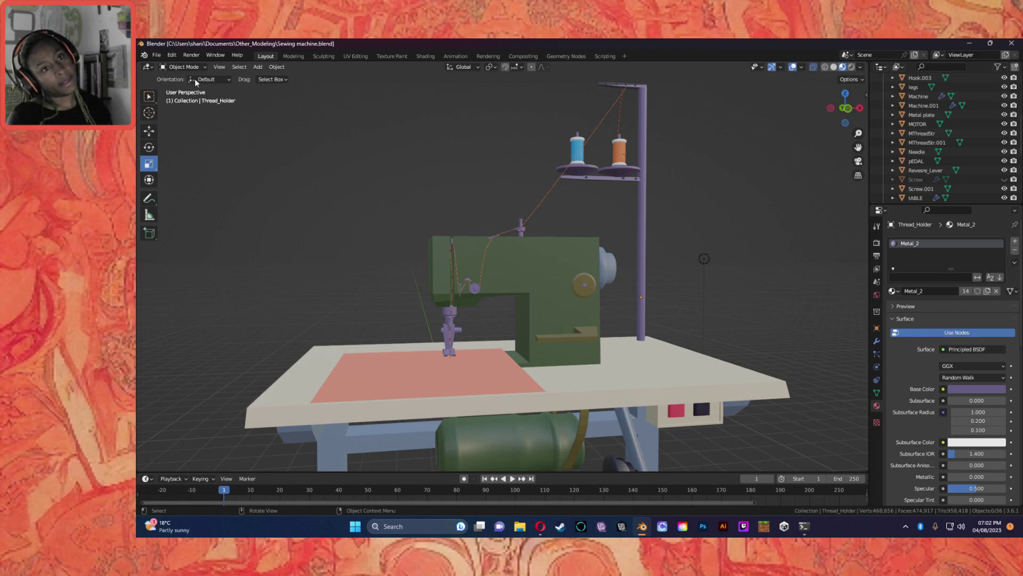
left_click(258, 67)
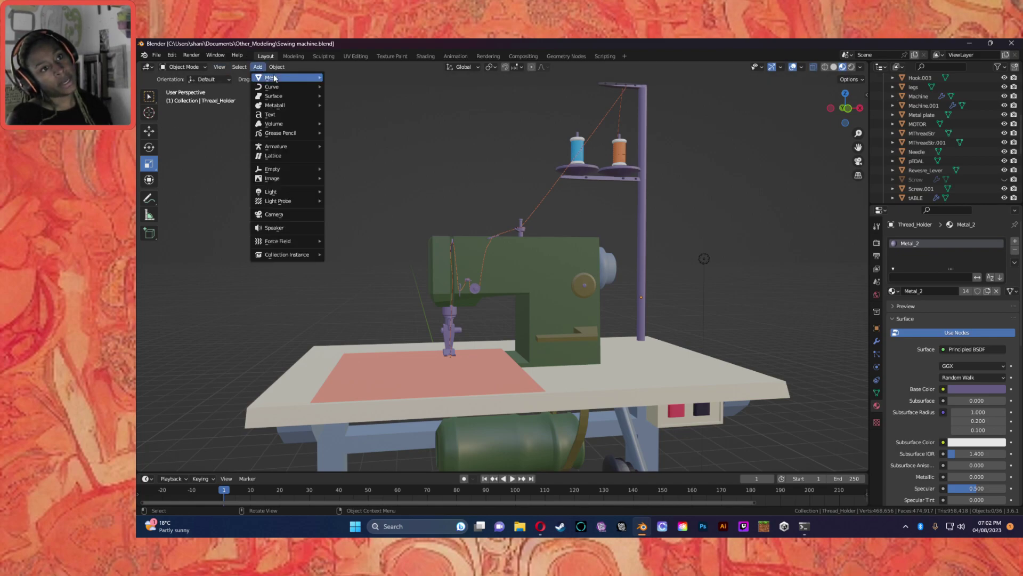
mouse_move(274, 78)
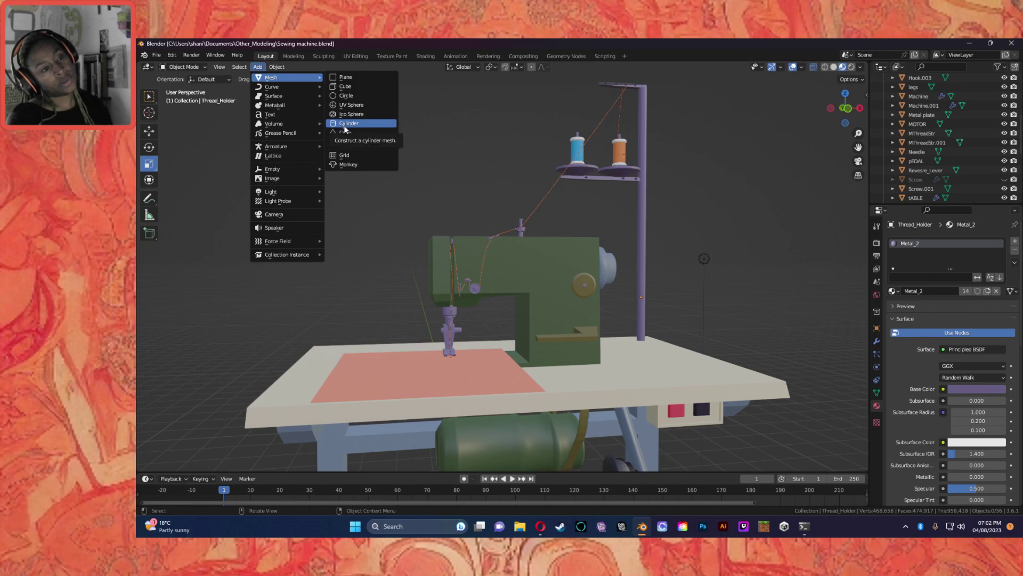
Step: Find the hidden Cube object in the scene collection and make it visible in the viewport
scroll(944, 142, "up", 2)
scroll(943, 140, "up", 5)
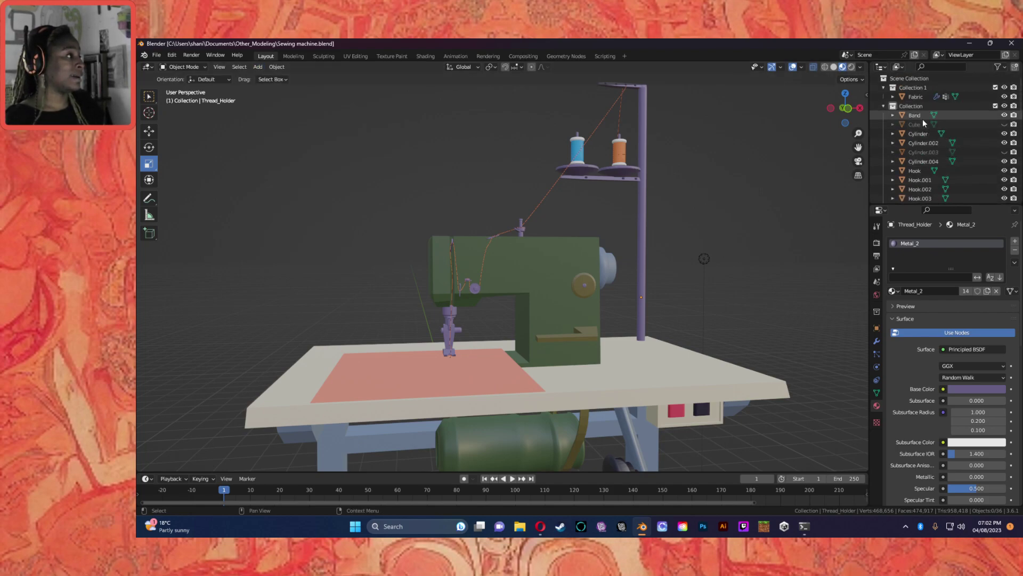
left_click(916, 116)
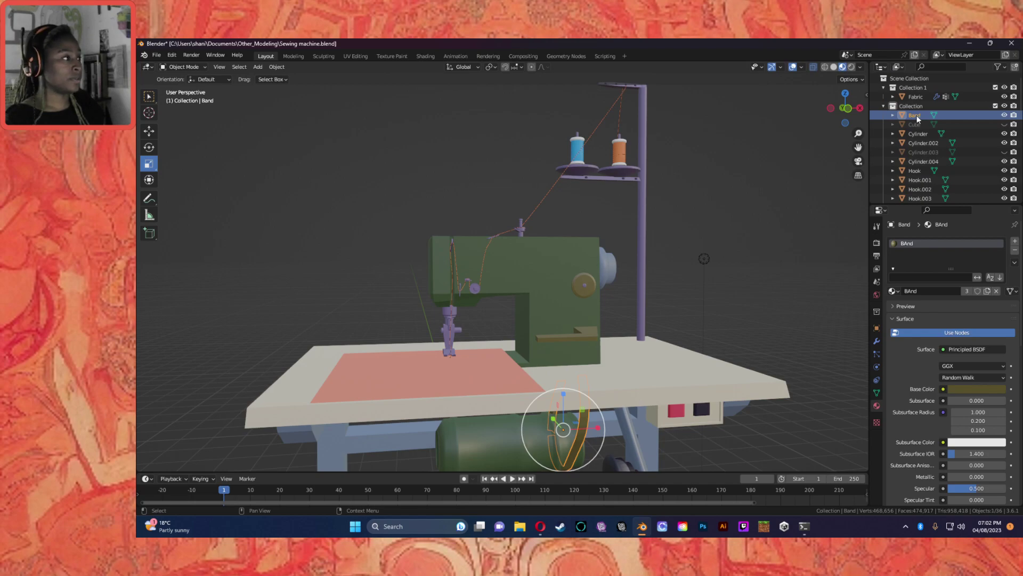
left_click(916, 126)
left_click(893, 124)
left_click(893, 124)
left_click(1005, 124)
left_click(1004, 124)
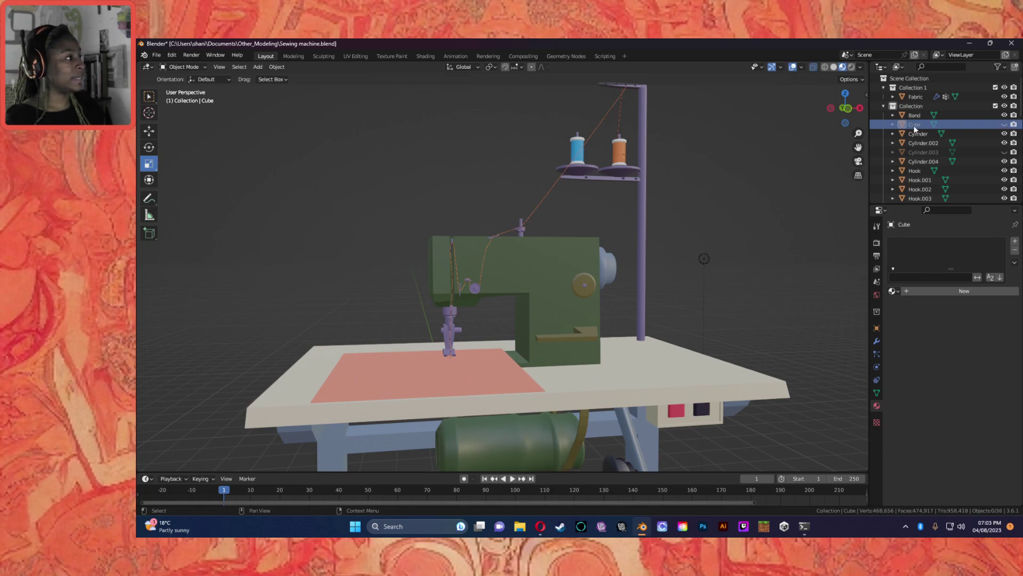
left_click(1005, 125)
Step: Move the cube at the presser foot about 0.043 m along the Y axis
scroll(463, 353, "up", 6)
middle_click_drag(439, 372, 577, 202, "shift")
middle_click_drag(600, 368, 640, 388)
left_click(839, 404)
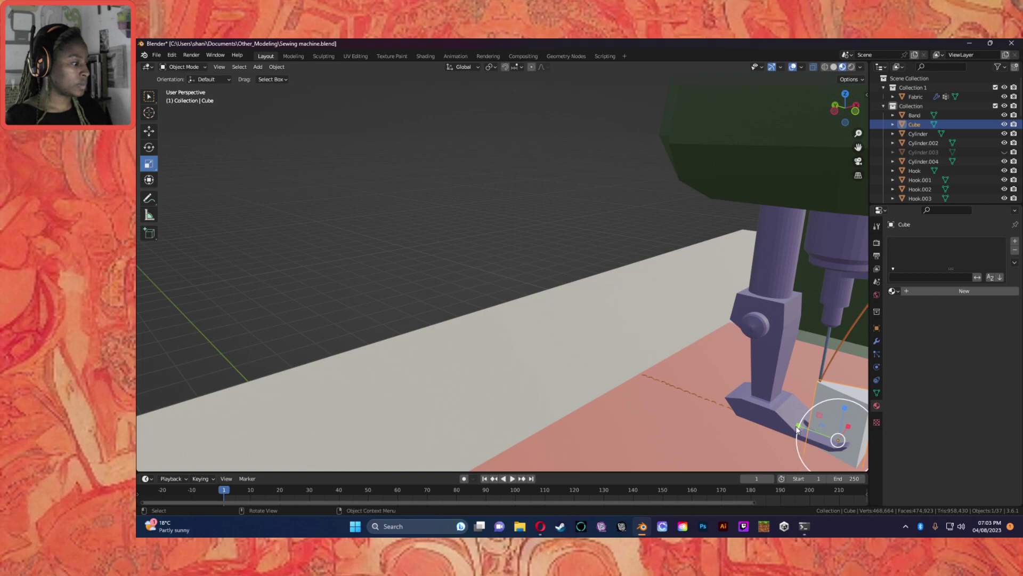
left_click(149, 131)
left_click_drag(800, 427, 784, 422)
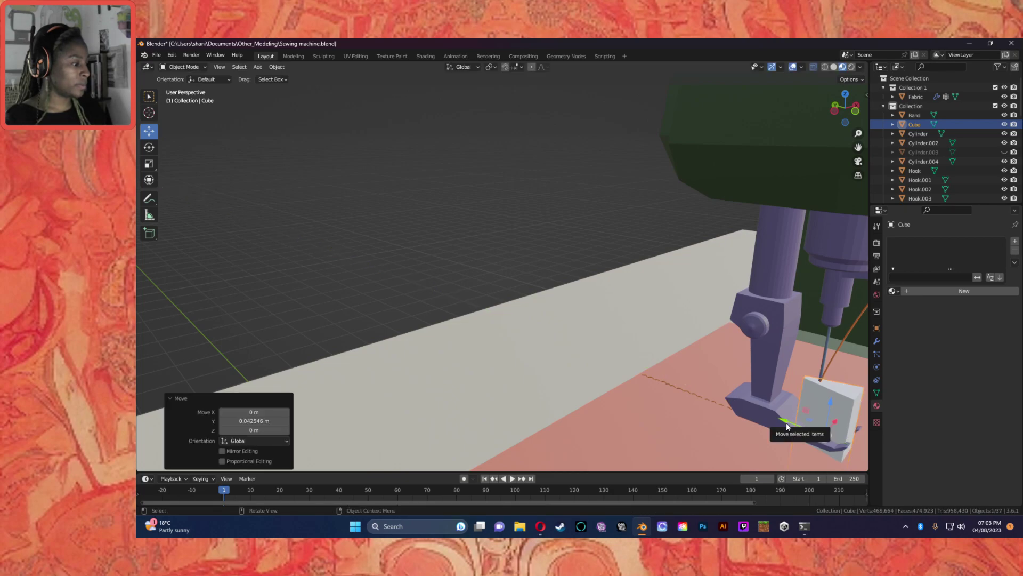
Step: Remove the Metal_2.002 material slot from the presser foot, keeping the Metal_2 slot
left_click(776, 421)
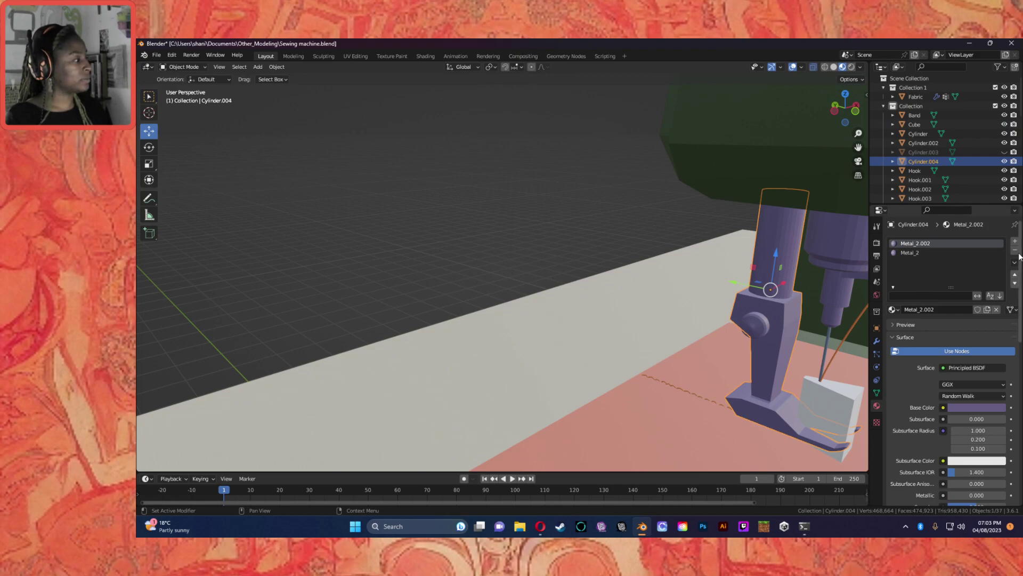
right_click(921, 242)
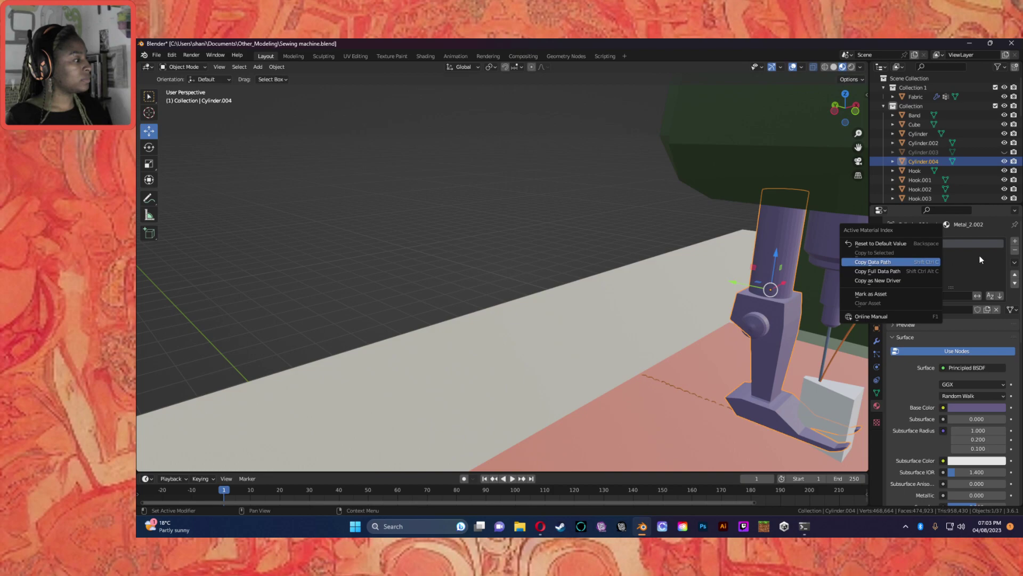
left_click(1014, 250)
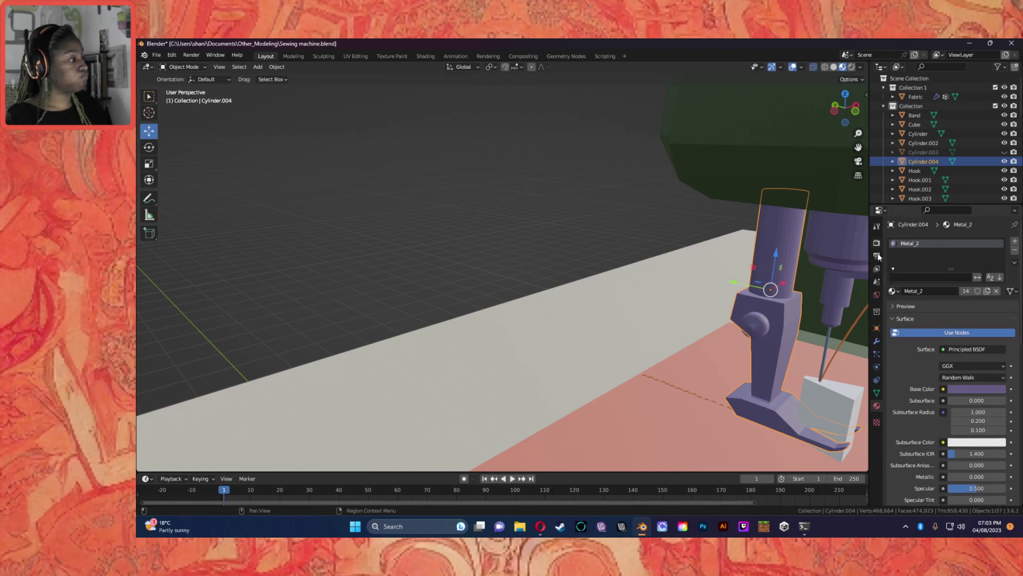
Step: Add a Boolean Difference modifier to the presser foot with the Cube as its cutting object
left_click(877, 294)
left_click(877, 342)
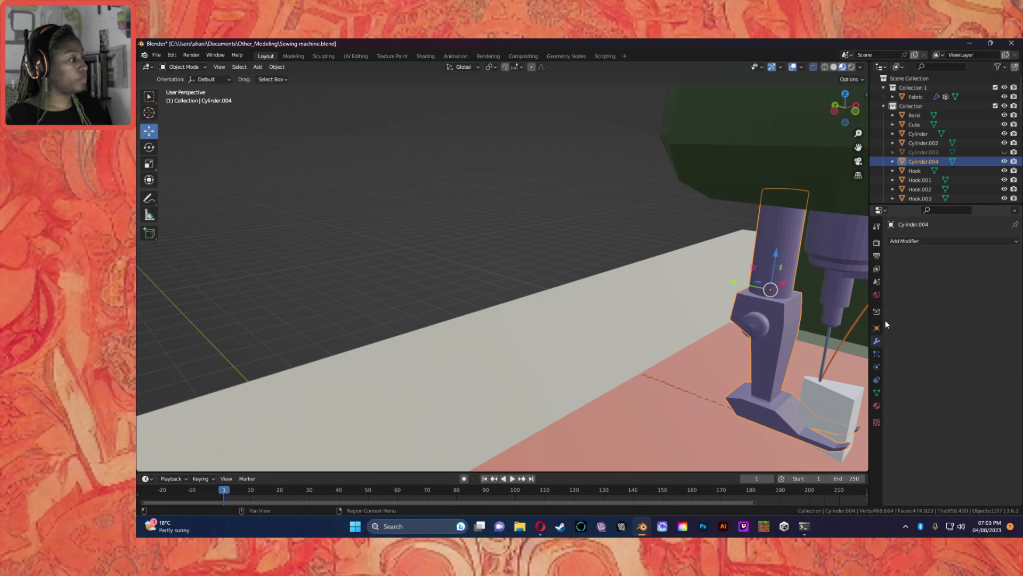
left_click(933, 239)
left_click(834, 288)
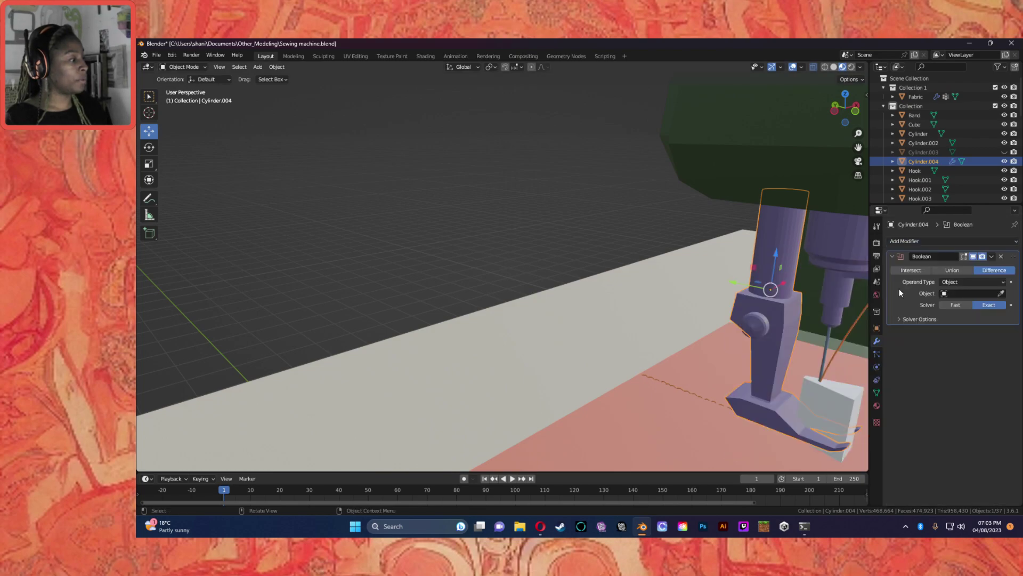
left_click(1002, 293)
left_click(846, 400)
Step: Center the cube between the presser foot's toes by moving it along X about -0.005 m, and fine-tune it by about 0.004 m in front view
middle_click_drag(807, 412, 757, 403)
left_click(450, 367)
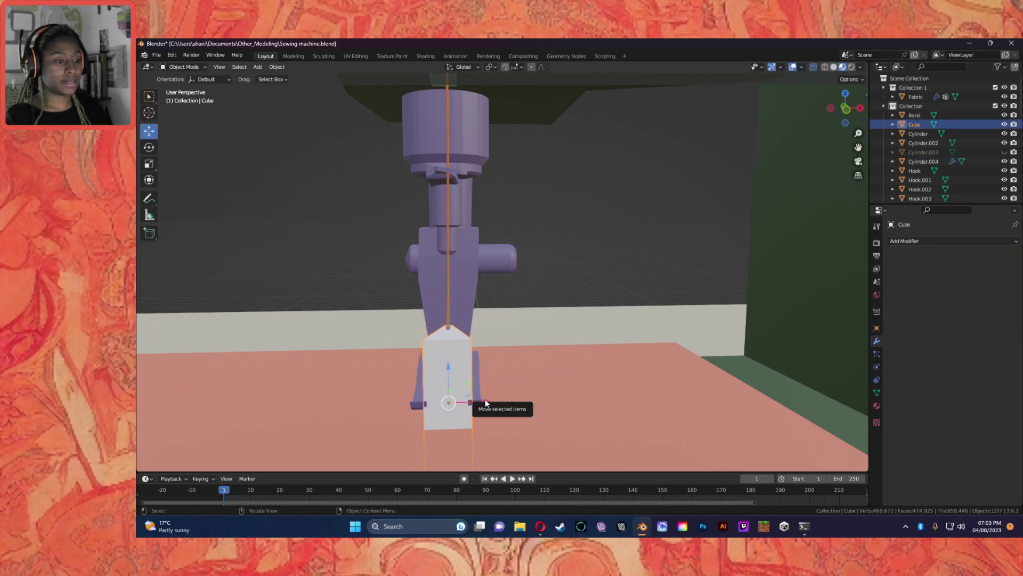
left_click_drag(486, 400, 482, 401)
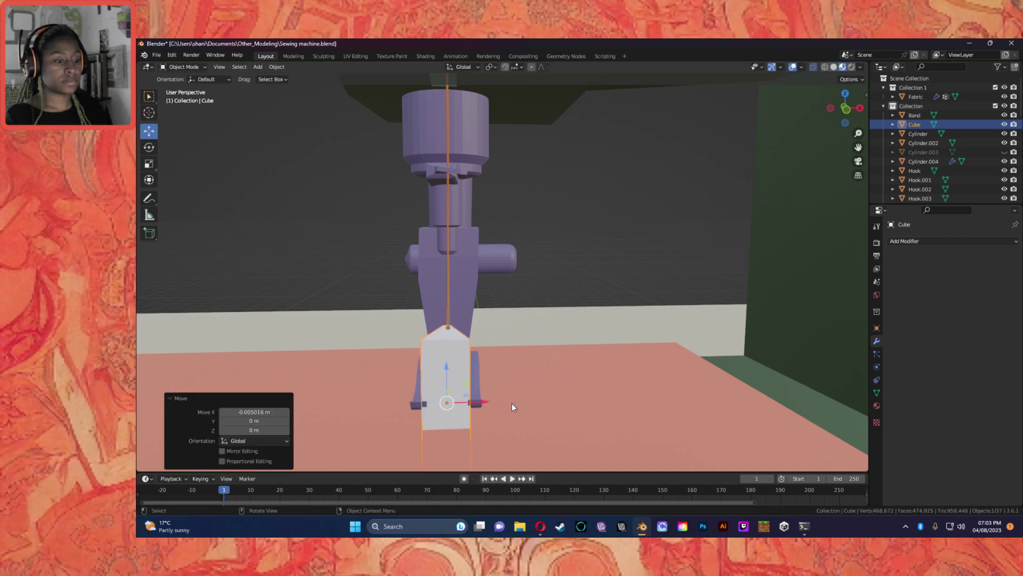
middle_click_drag(518, 401, 516, 392)
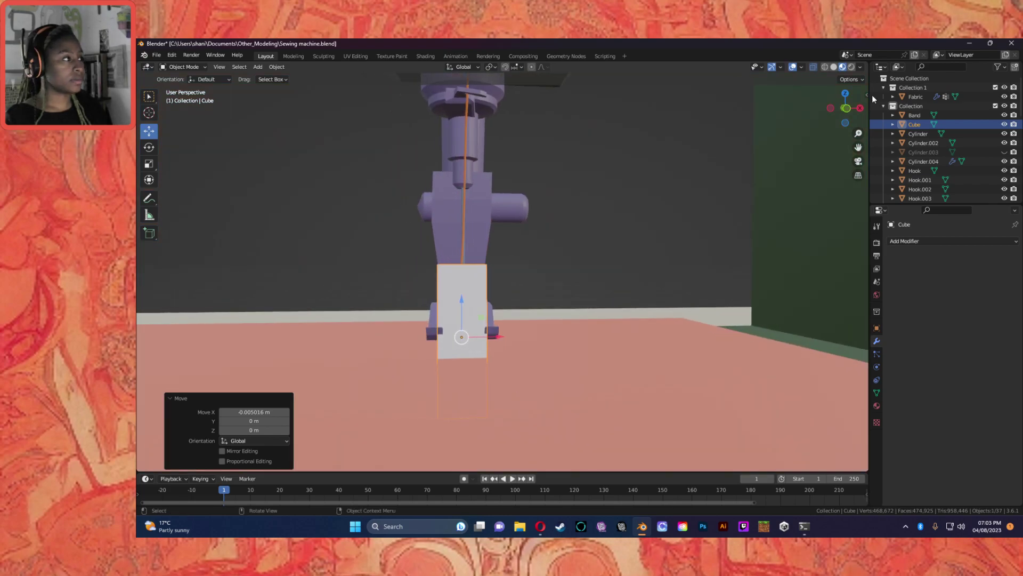
left_click(847, 108)
scroll(463, 289, "up", 6)
middle_click_drag(461, 319, 718, 295, "shift")
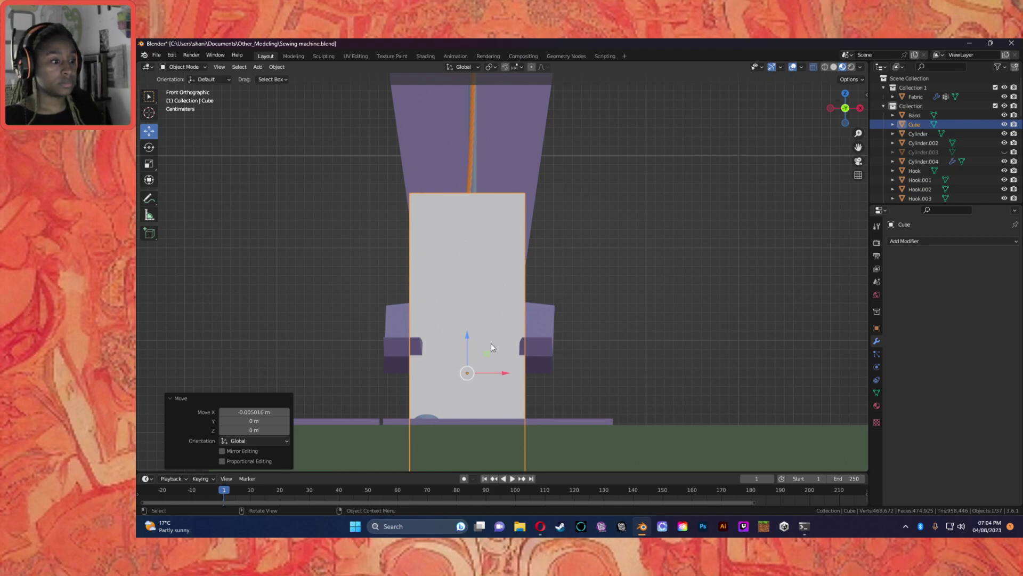
left_click_drag(507, 375, 512, 372)
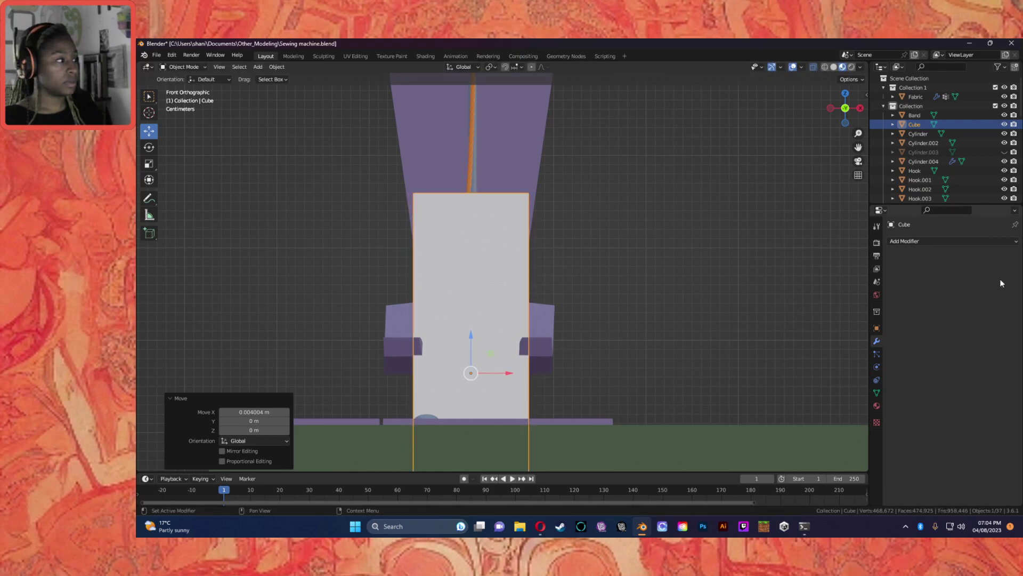
Step: Apply the Boolean modifier on the presser foot
left_click(510, 91)
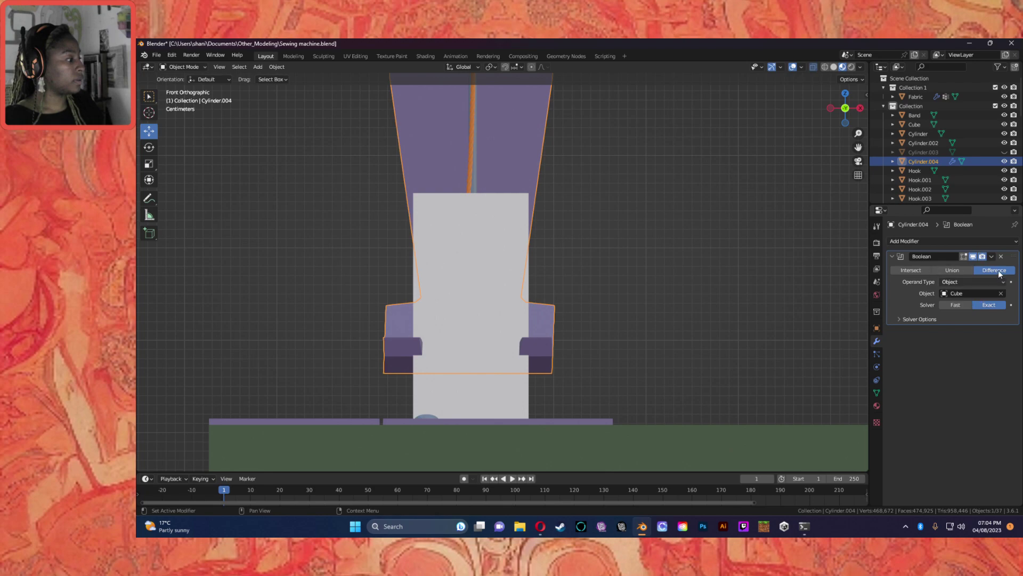
left_click(990, 256)
left_click(967, 266)
Step: Delete the cutting cube at the presser foot's toes
left_click(608, 328)
middle_click_drag(608, 328, 656, 336)
left_click(707, 359)
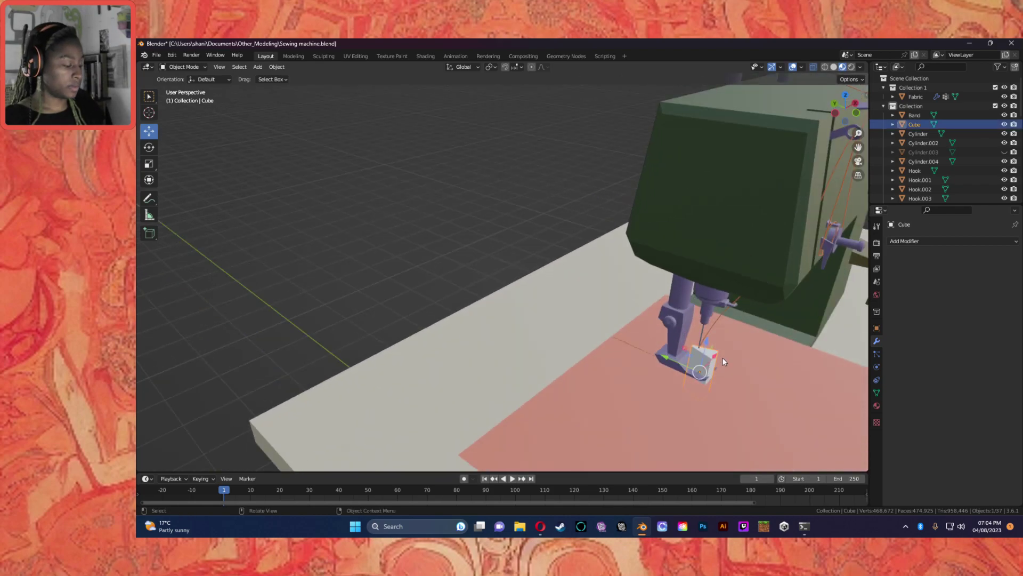
key("Delete")
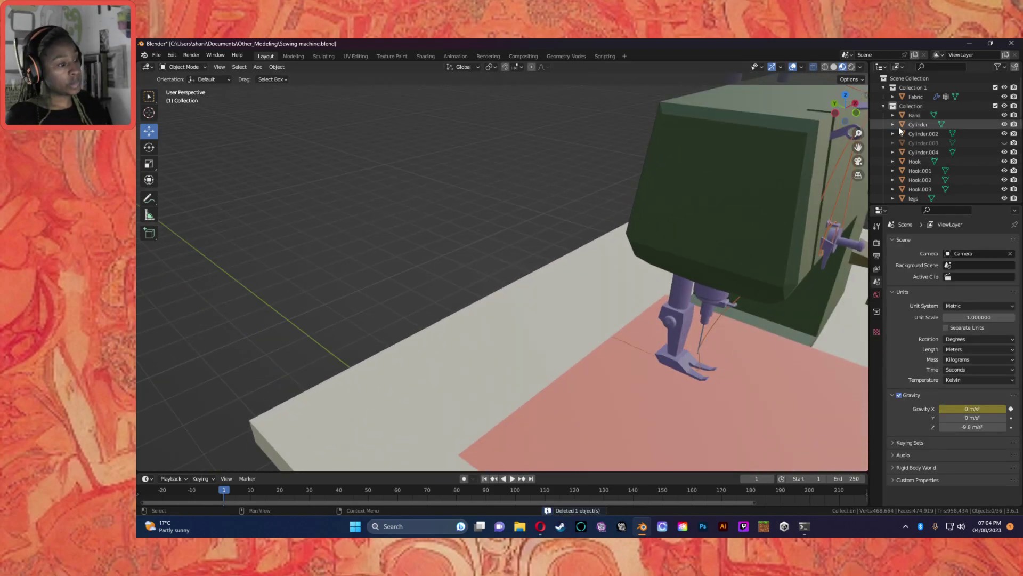
middle_click_drag(747, 400, 702, 395)
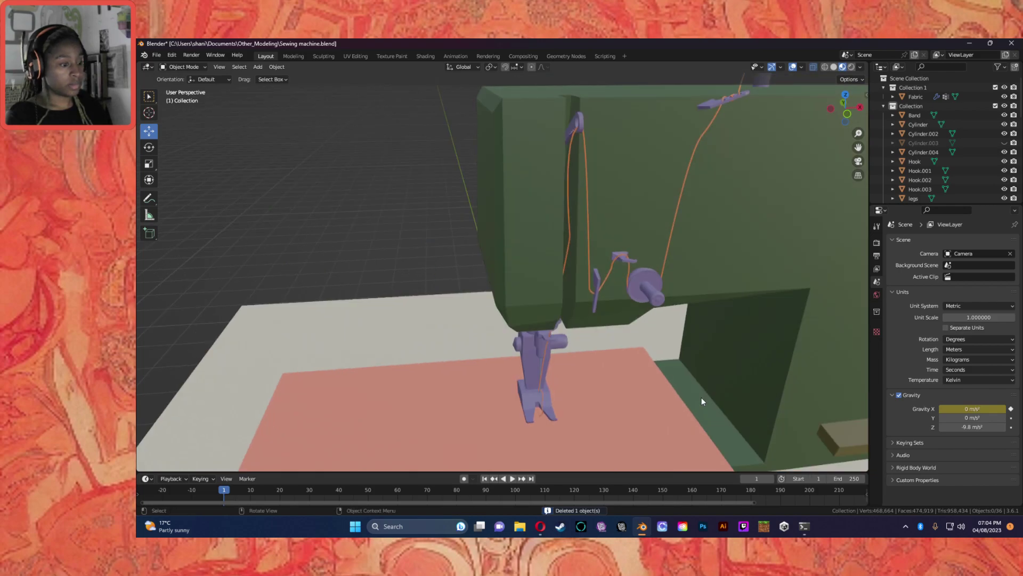
Step: Assign the existing Grey Metal material to Cylinder.002, the crosswise pin through the presser foot
left_click(924, 125)
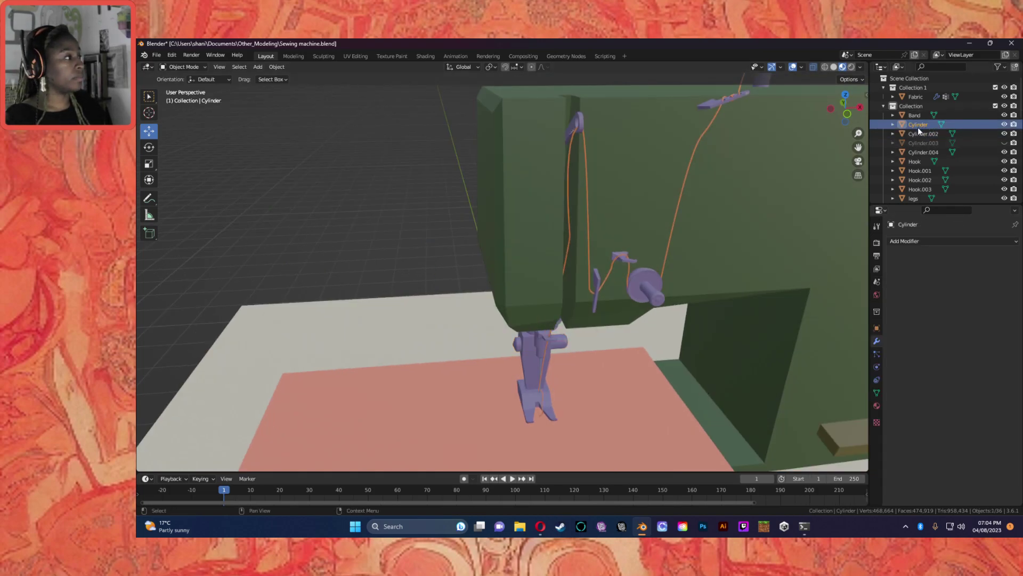
scroll(795, 209, "down", 10)
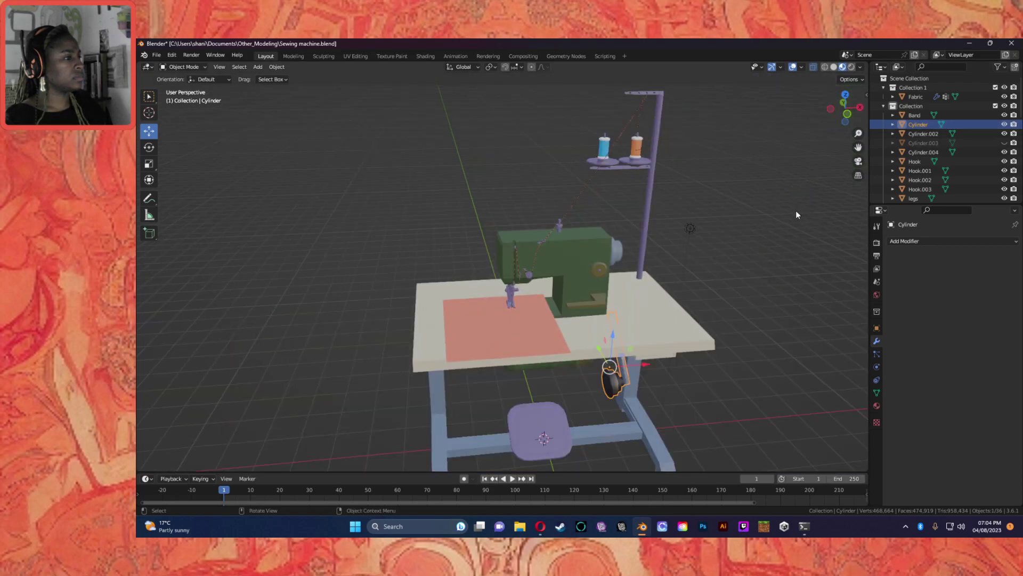
scroll(789, 218, "up", 2)
scroll(549, 360, "up", 2)
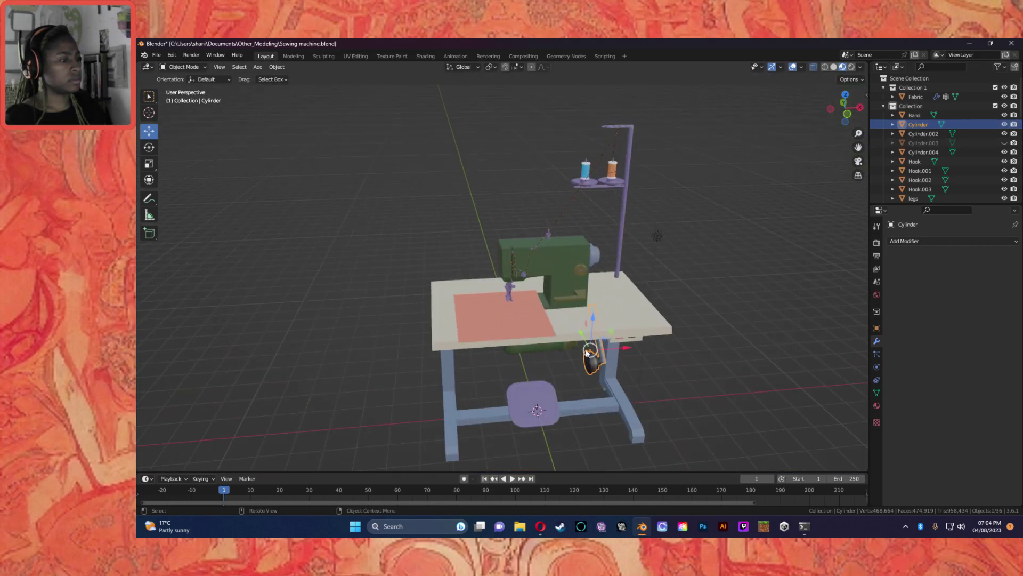
left_click(914, 136)
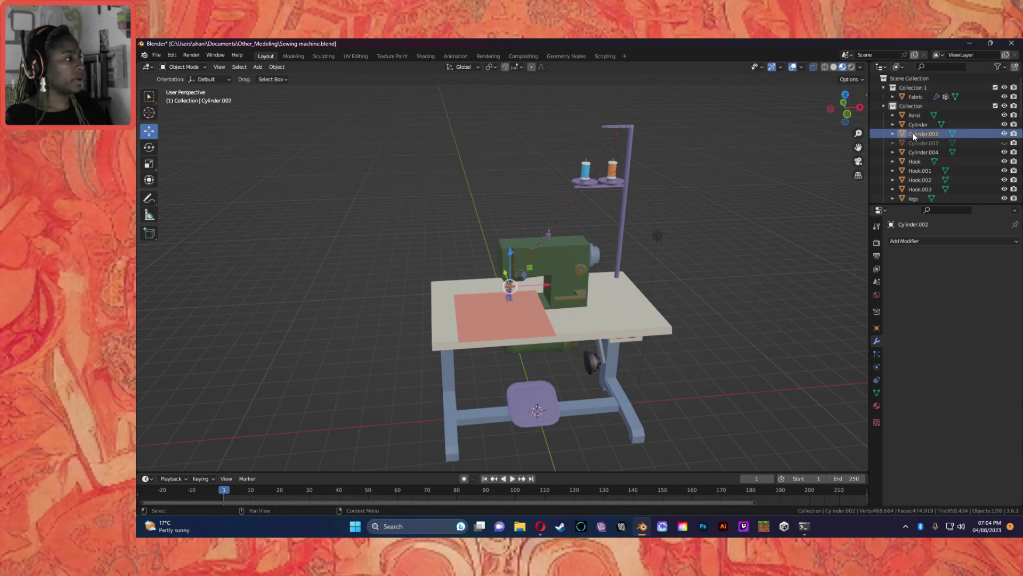
scroll(526, 292, "up", 10)
middle_click_drag(580, 354, 660, 308)
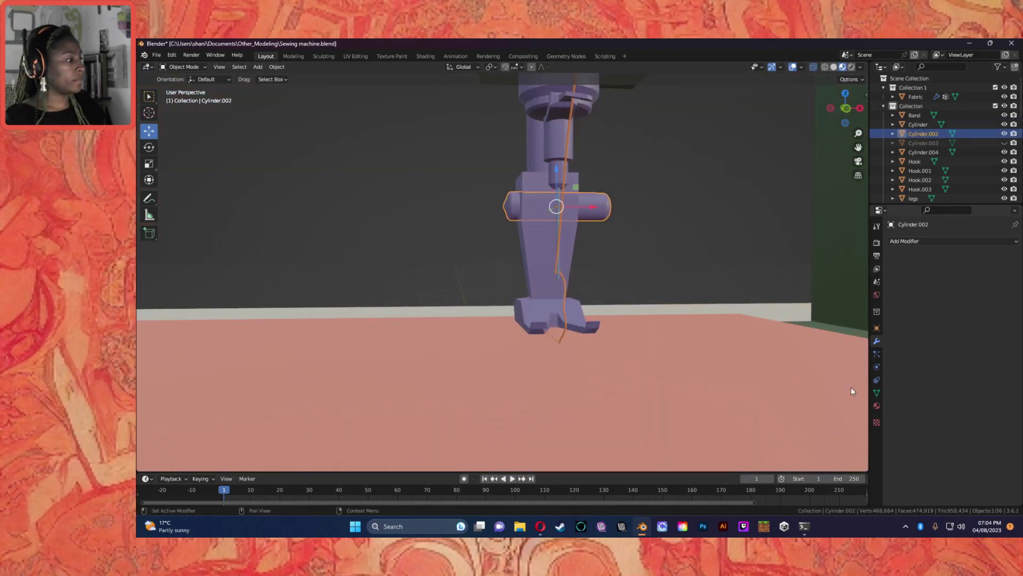
left_click(877, 415)
left_click(877, 404)
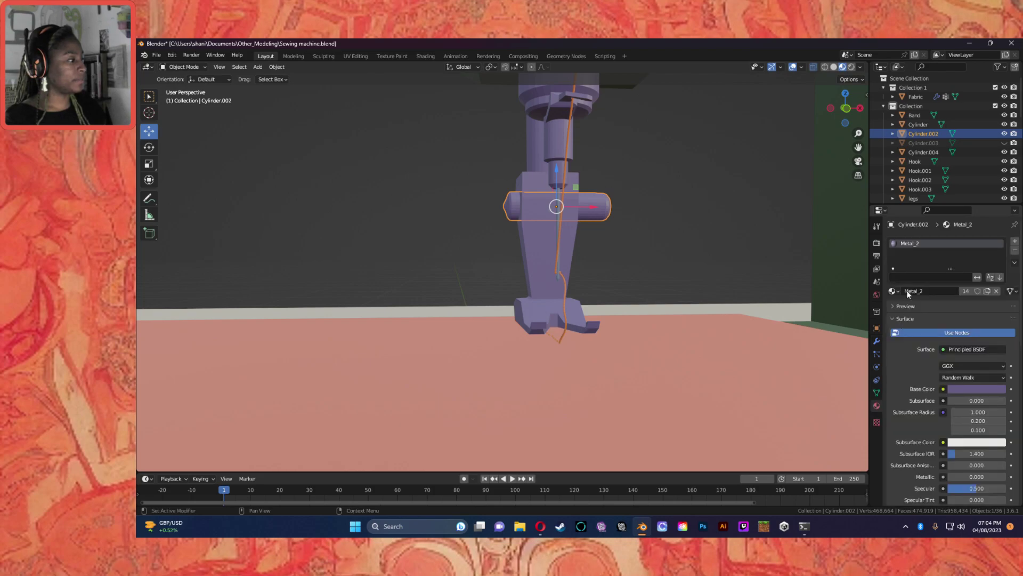
left_click(893, 291)
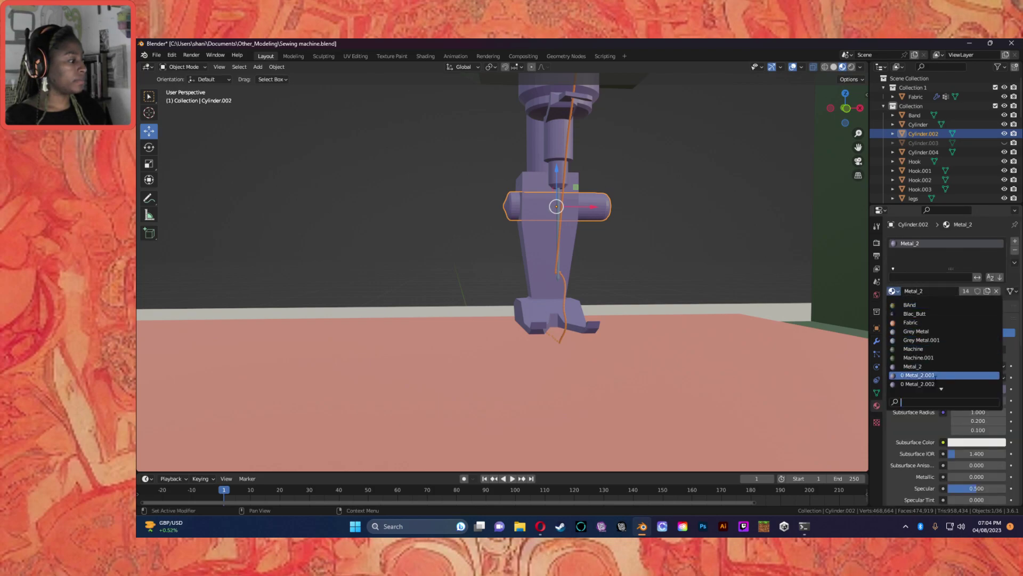
left_click(922, 330)
left_click(598, 126)
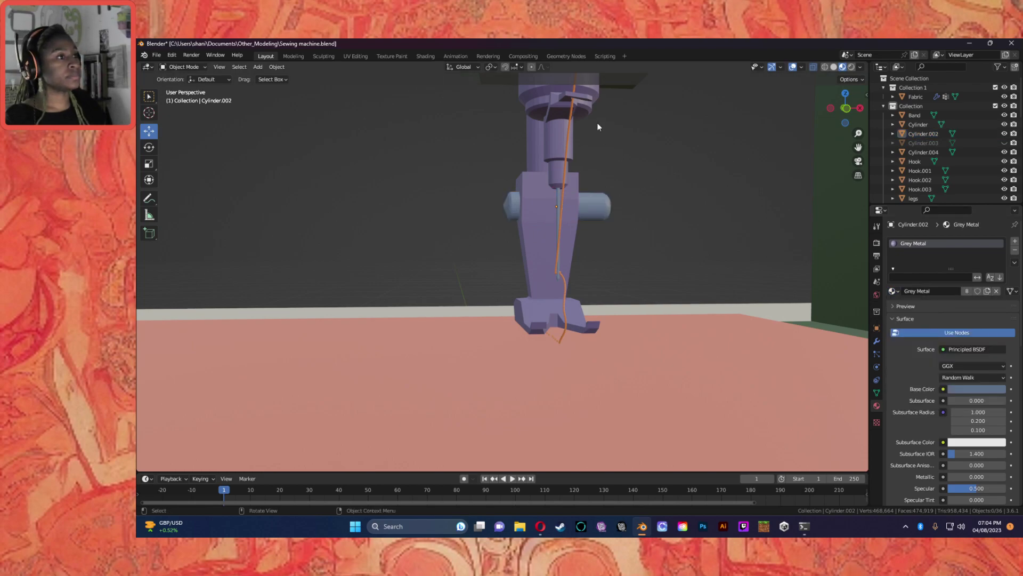
Step: Replace the material on Hook.003, the small thread hook above the needle, with Grey Metal
left_click(561, 98)
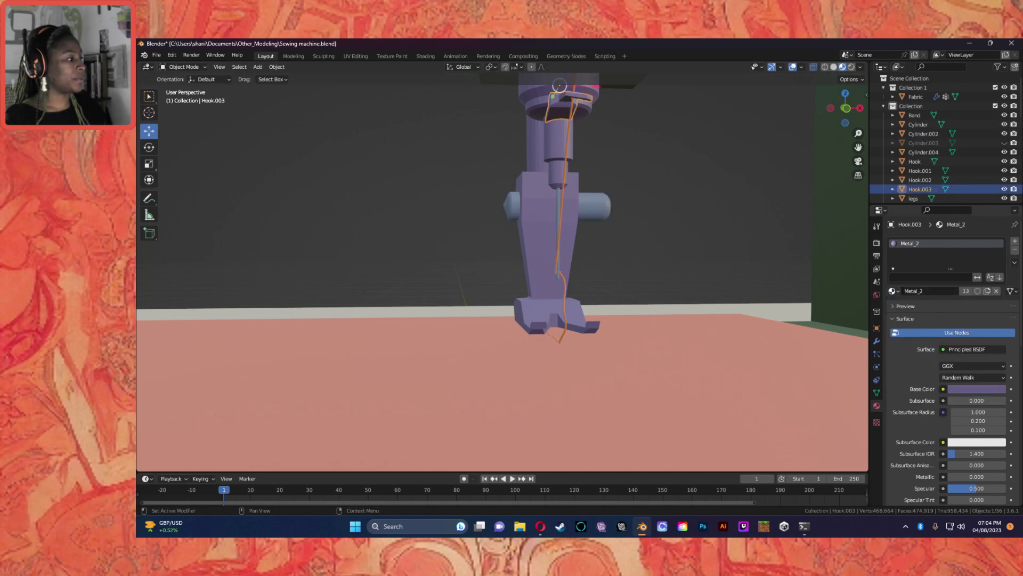
left_click(893, 291)
left_click(908, 331)
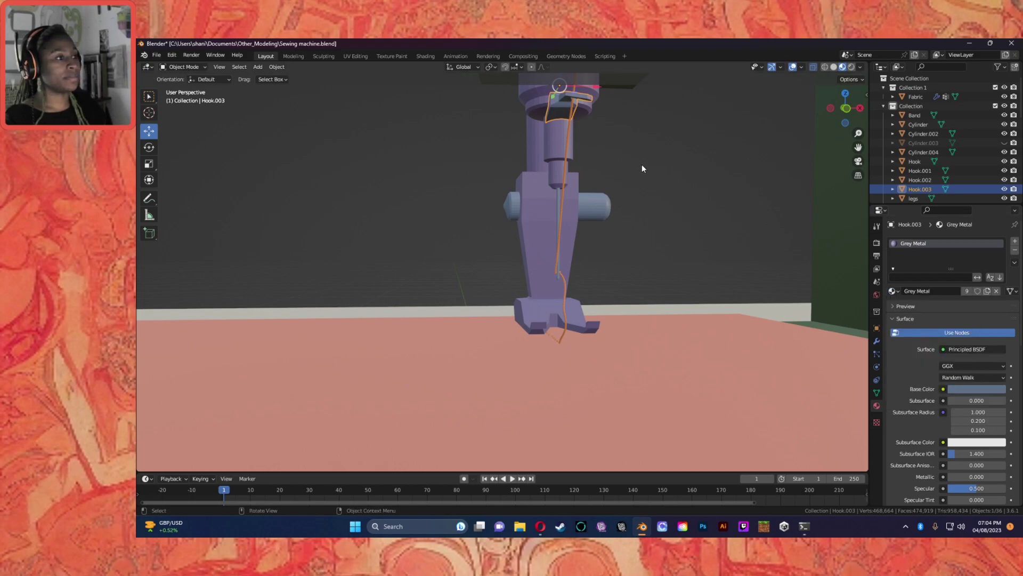
left_click(655, 192)
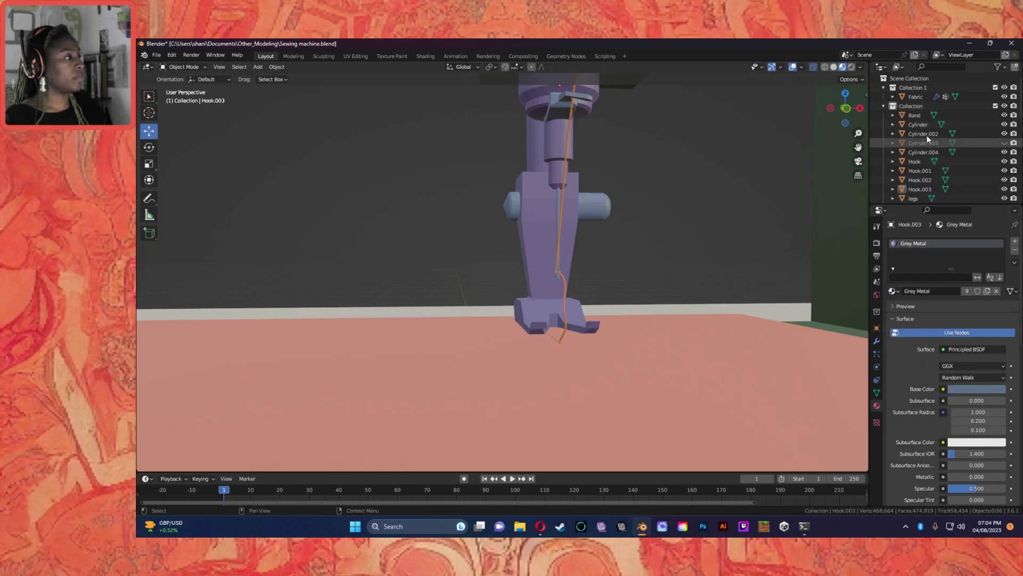
Step: Unhide the leftover Cylinder.003 on top of the machine and delete it
left_click(917, 124)
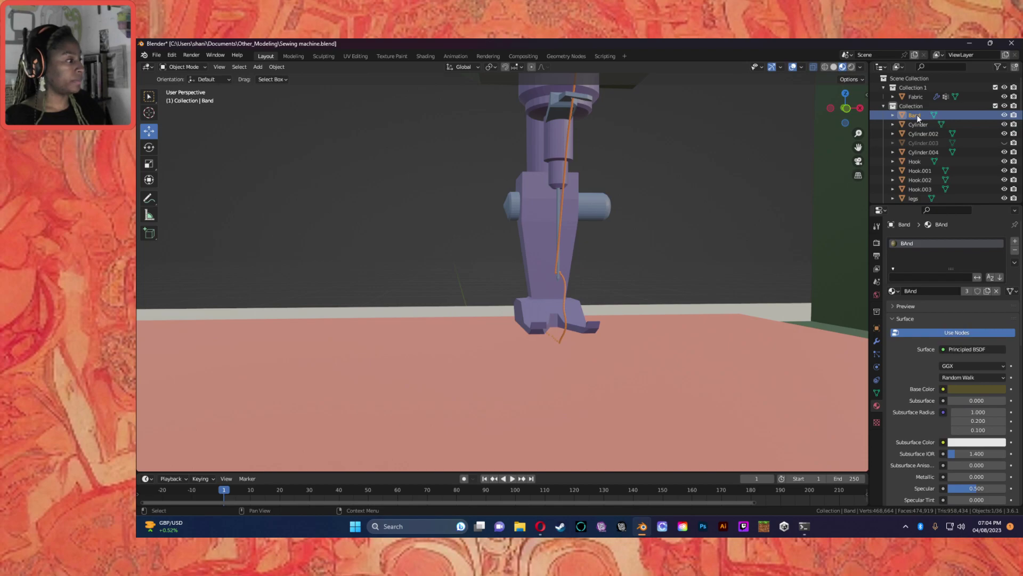
left_click(916, 136)
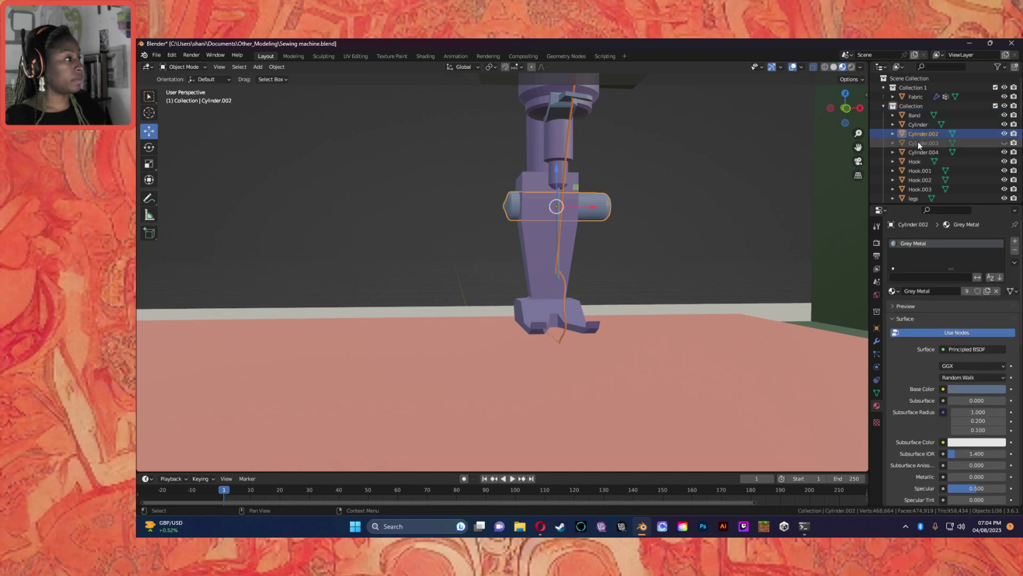
left_click(918, 143)
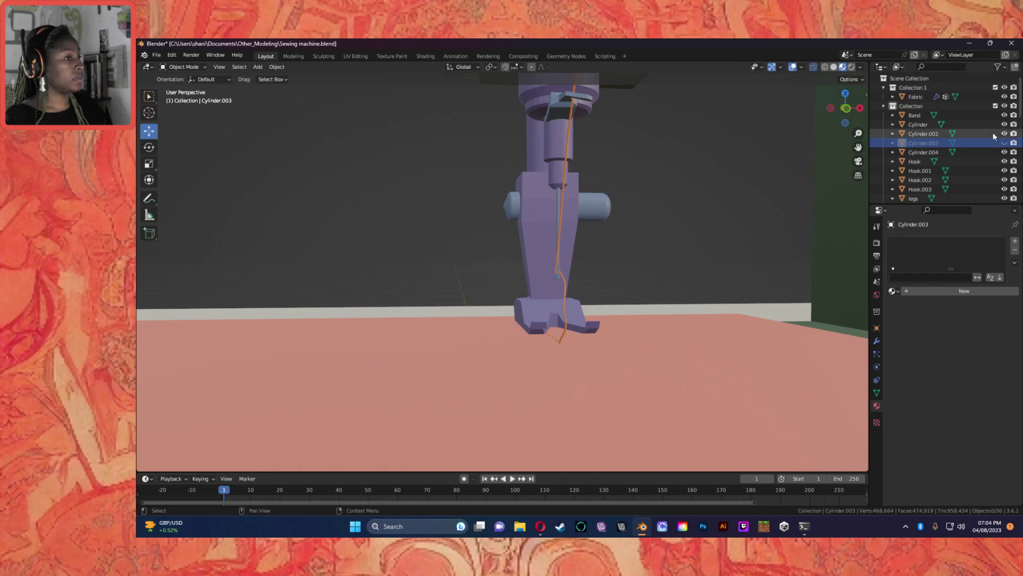
scroll(925, 142, "down", 1)
double_click(924, 133)
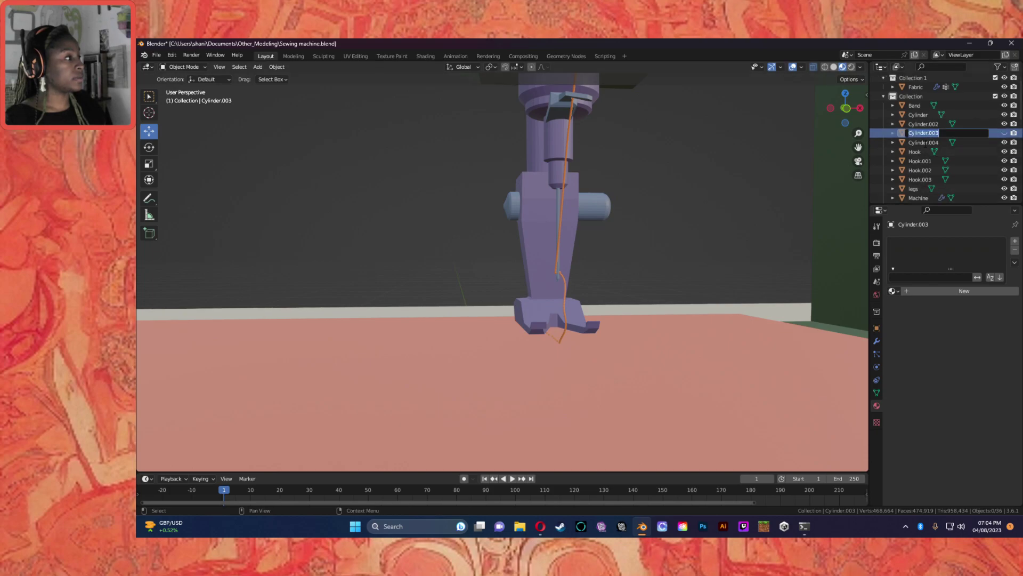
left_click(927, 133)
key("Return")
scroll(577, 294, "down", 5)
middle_click_drag(577, 294, 584, 315)
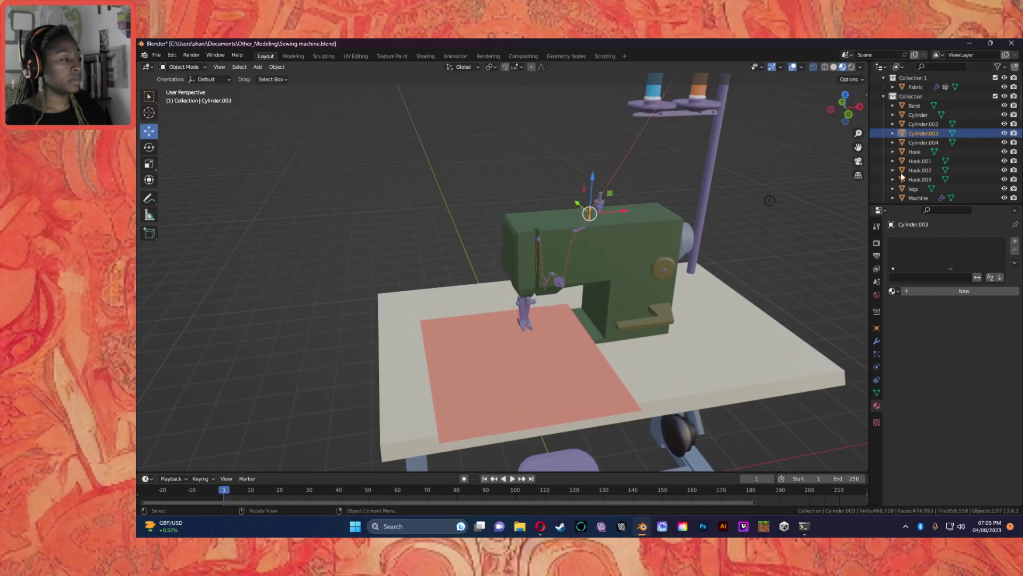
key("Delete")
Step: Rename Cylinder.004 as Presser Foot
left_click(923, 135)
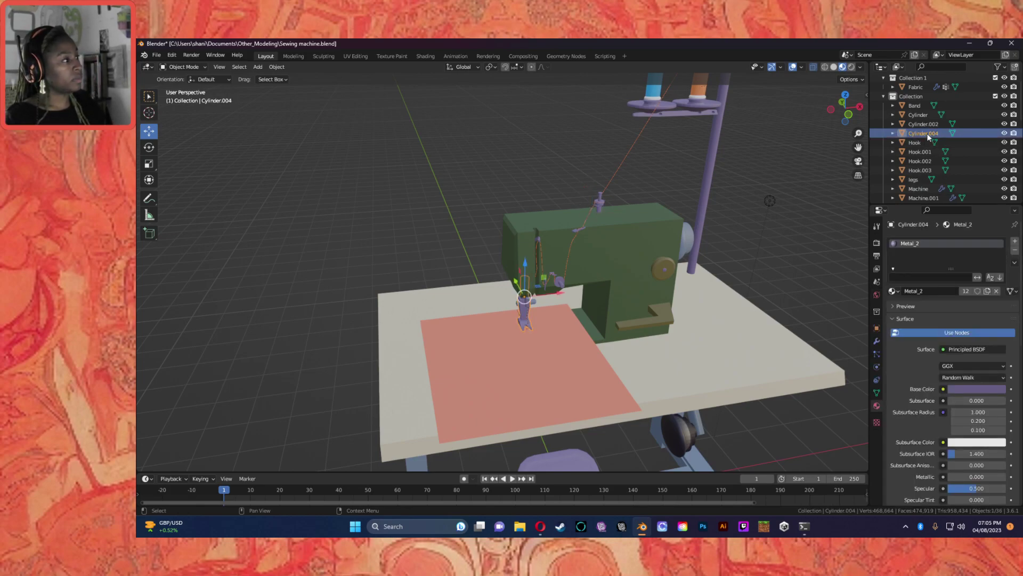
double_click(926, 133)
type("P")
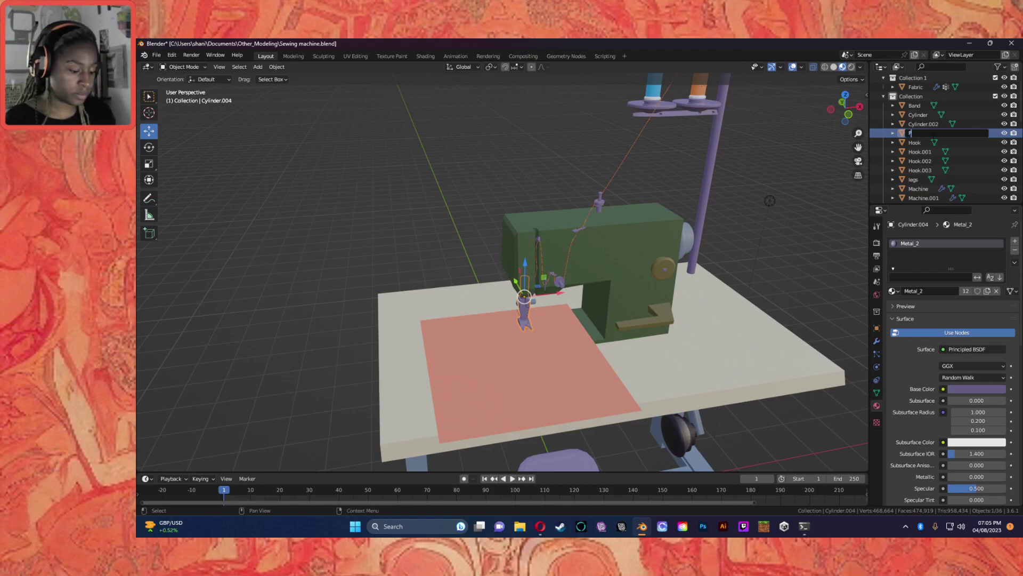
type("resser Fo")
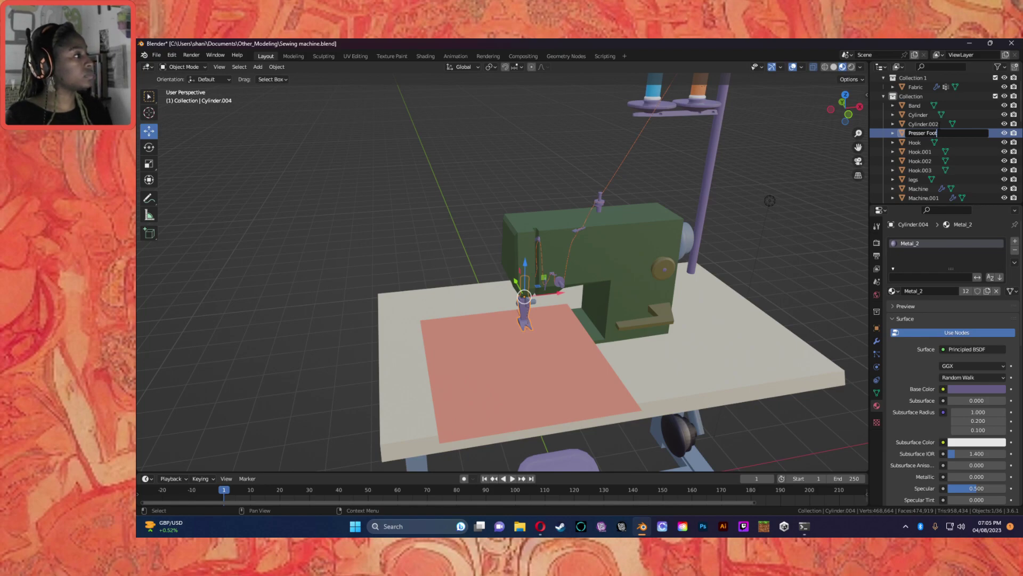
type("ot")
key("Return")
Step: Add a Boolean Difference modifier to the Hook with Cylinder.002 as its cutting object, and apply it
double_click(927, 125)
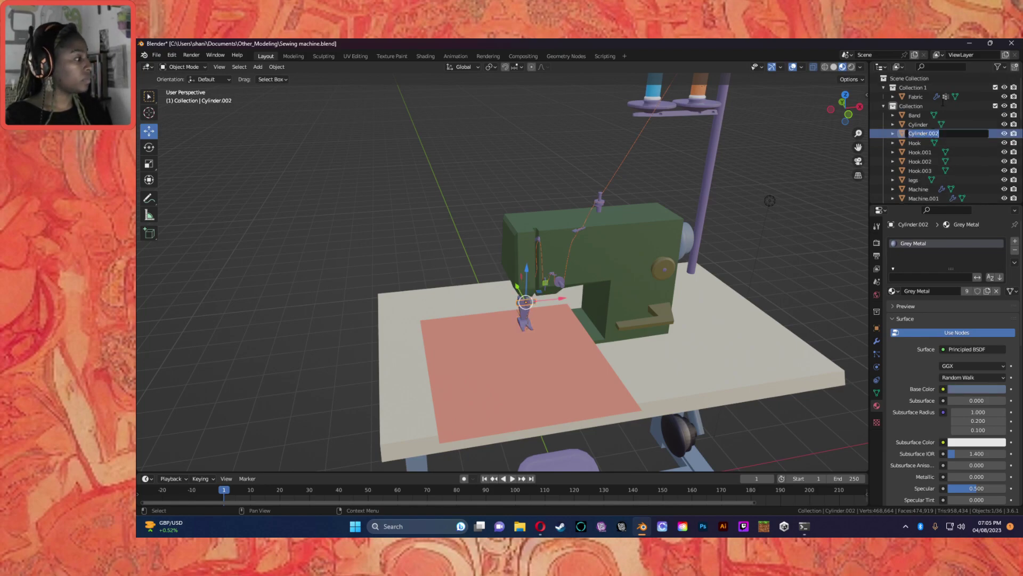
left_click(919, 142)
left_click(920, 142)
left_click(877, 340)
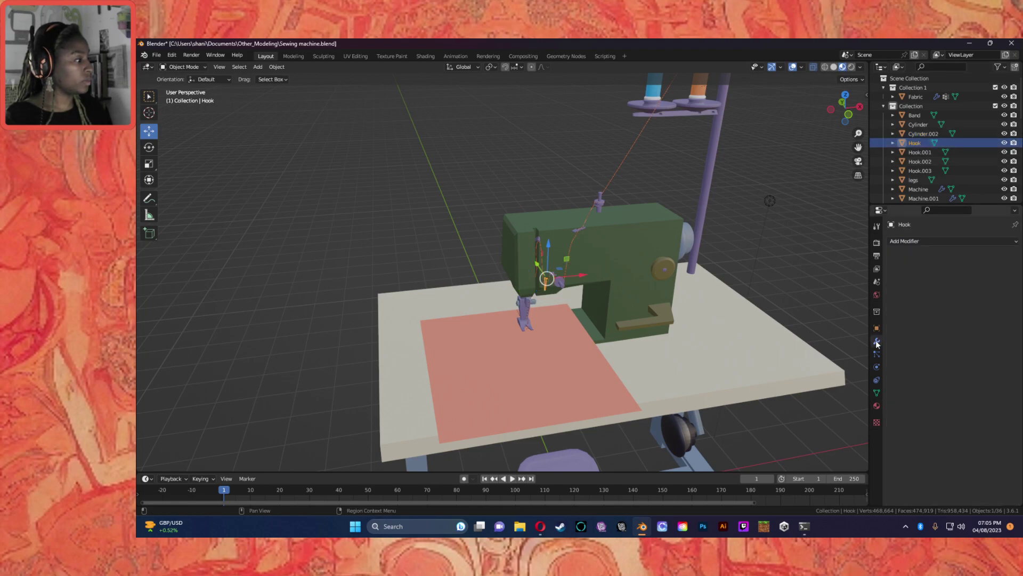
left_click(952, 241)
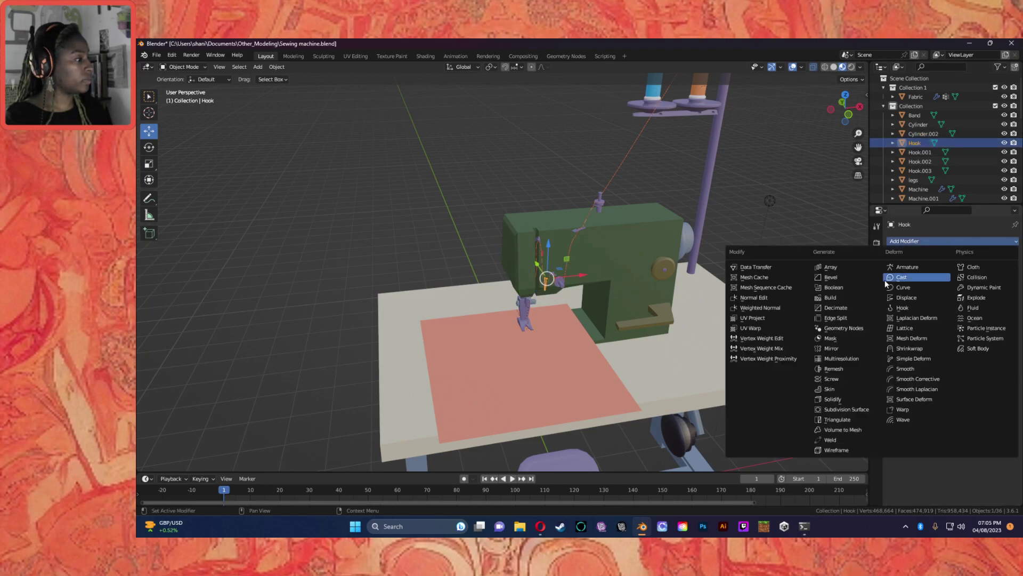
left_click(833, 287)
left_click(1002, 294)
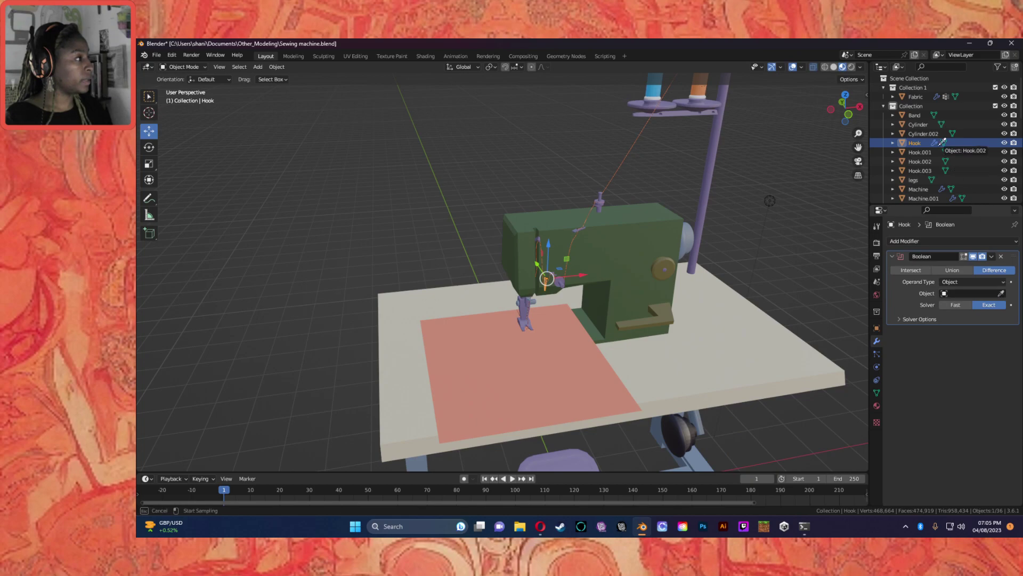
left_click(923, 133)
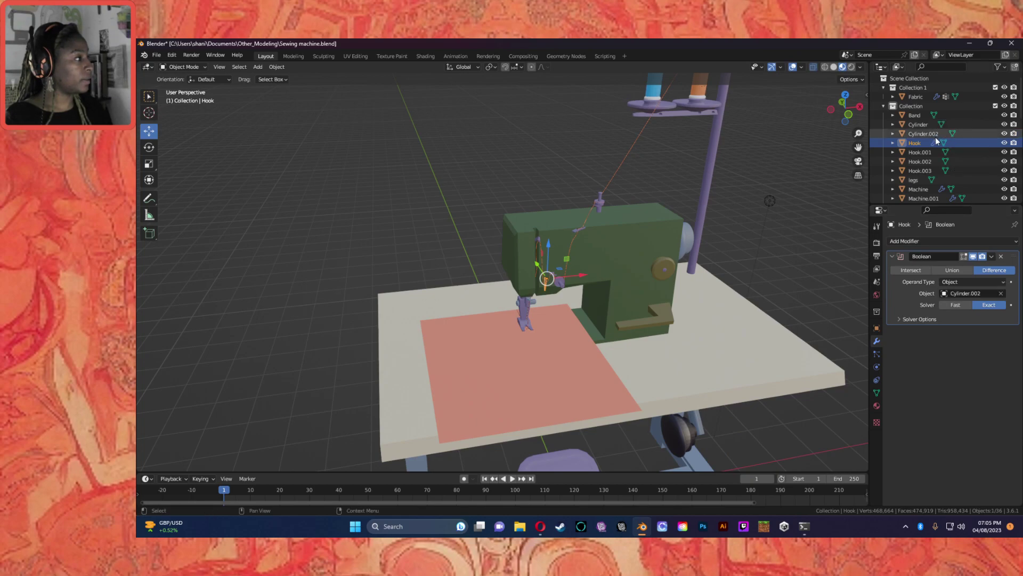
left_click(992, 257)
left_click(951, 267)
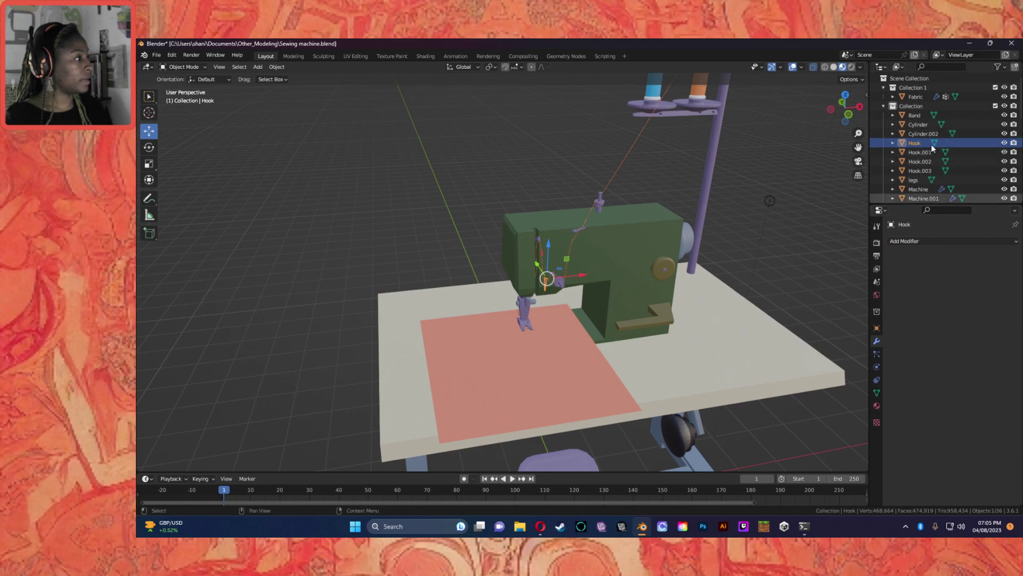
Step: Toggle the visibility of Cylinder.002 to inspect the presser foot where the pin passes through
left_click(922, 133)
left_click(1005, 134)
left_click(1005, 134)
middle_click_drag(507, 323, 538, 310)
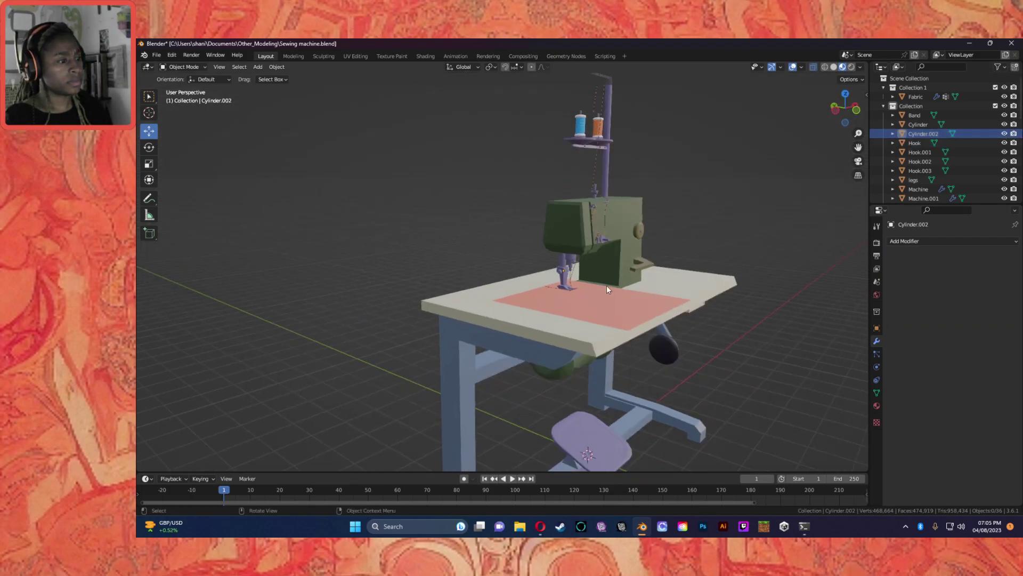
scroll(607, 286, "up", 6)
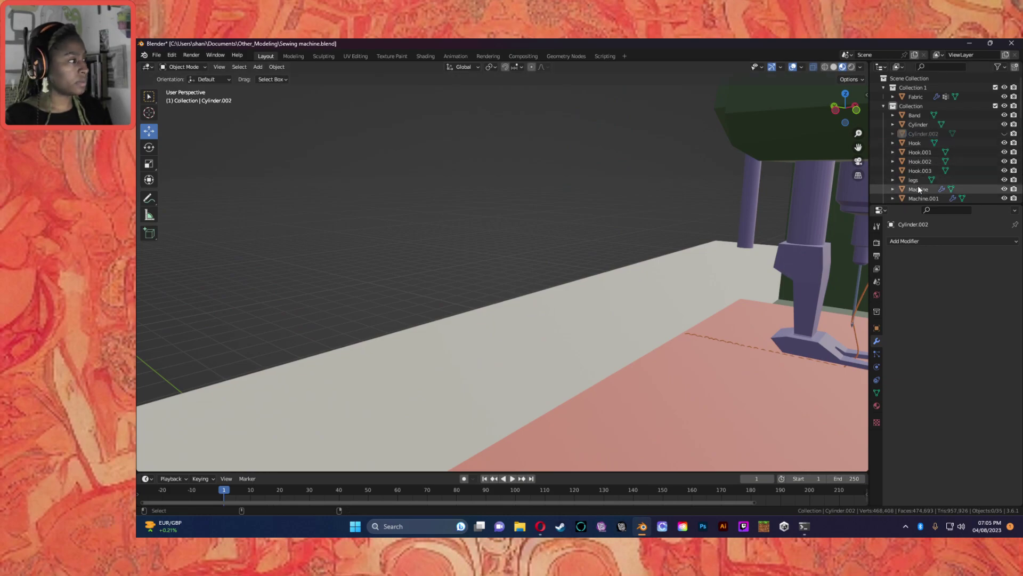
Step: Add a Boolean Difference modifier to the Presser Foot with Cylinder.002 as its cutting object
left_click(914, 142)
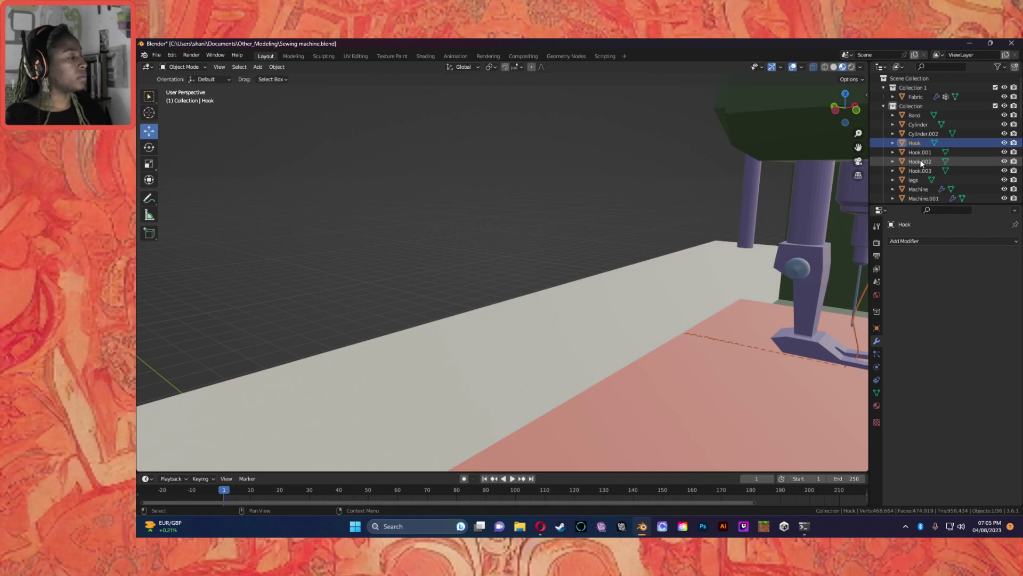
scroll(922, 152, "down", 3)
scroll(925, 176, "down", 2)
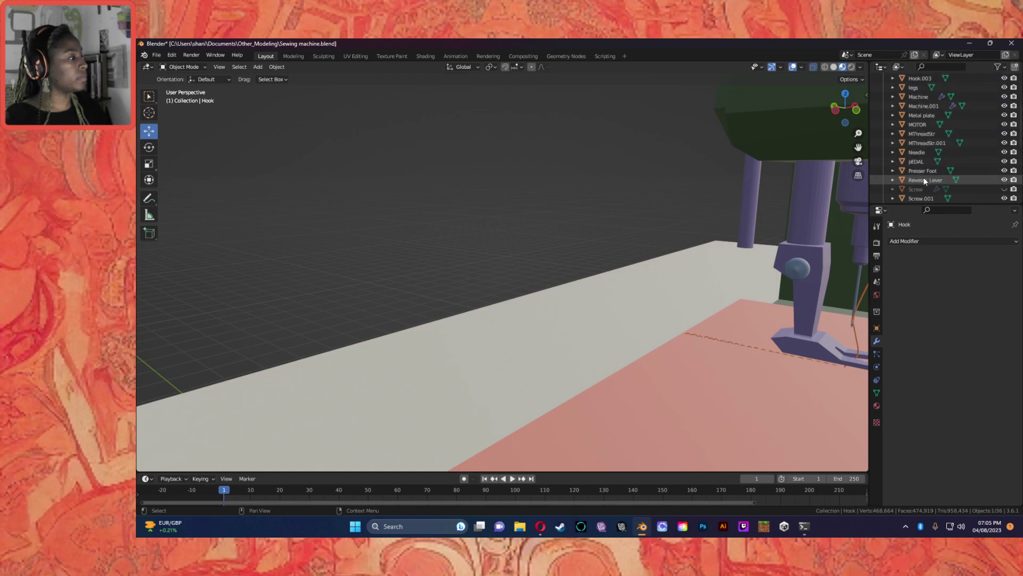
left_click(923, 172)
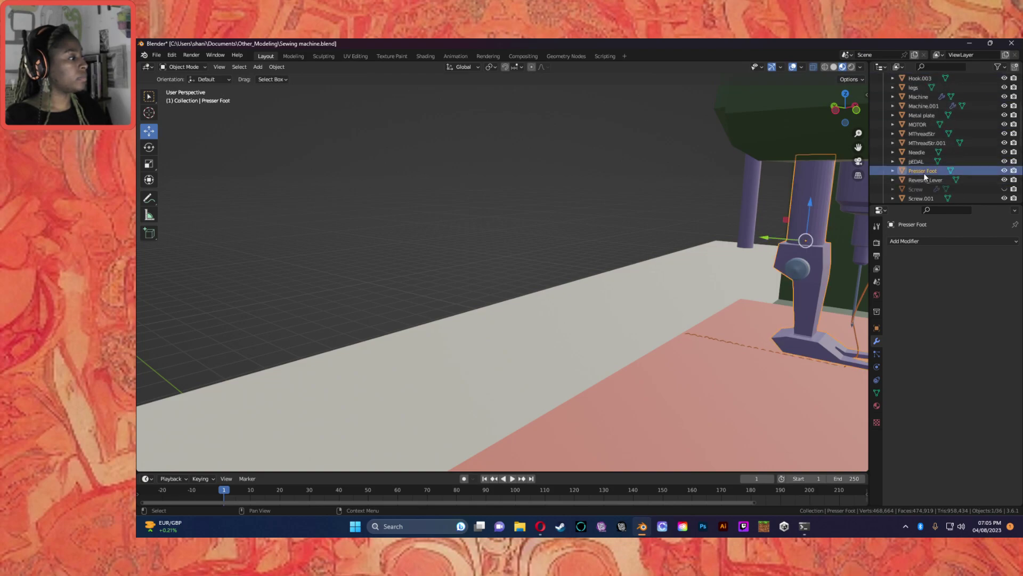
left_click(922, 241)
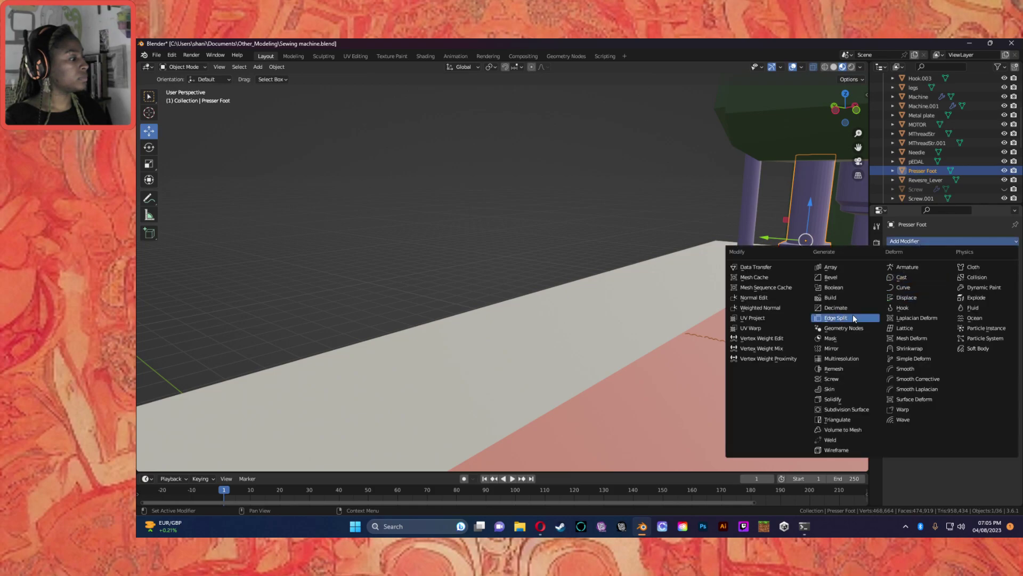
left_click(834, 287)
left_click(1002, 293)
left_click(798, 269)
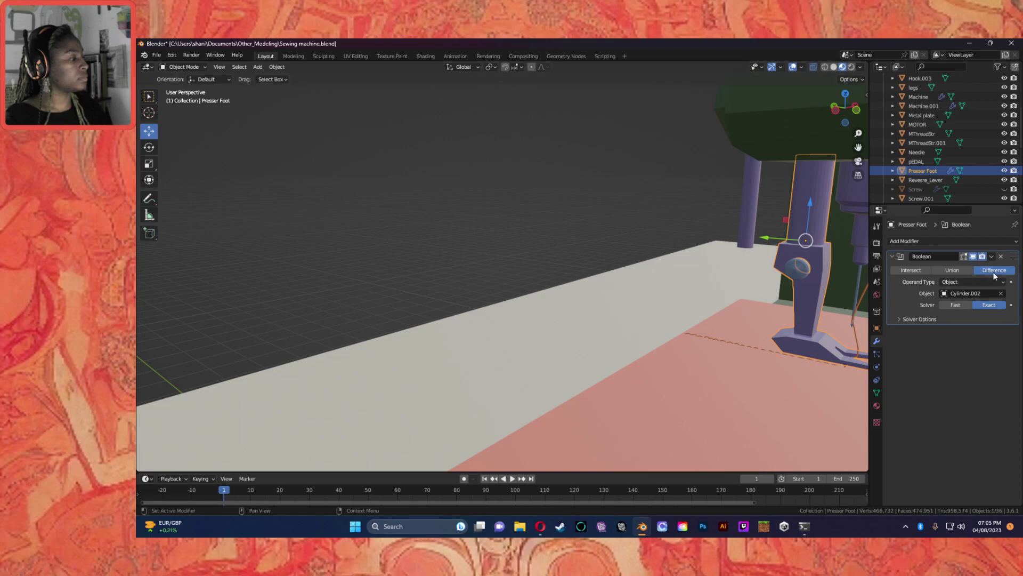
Step: Apply the Boolean modifier on the Presser Foot
left_click(992, 257)
left_click(959, 267)
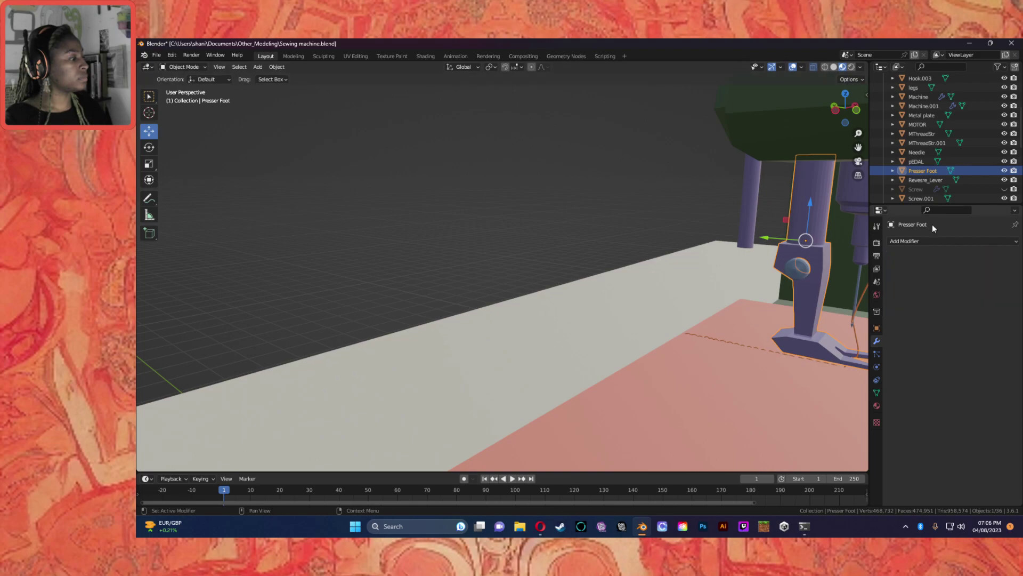
left_click(582, 254)
Step: Join the Presser Foot with the Cylinder.002 pin, keeping Cylinder.002 as the active object
left_click(807, 273)
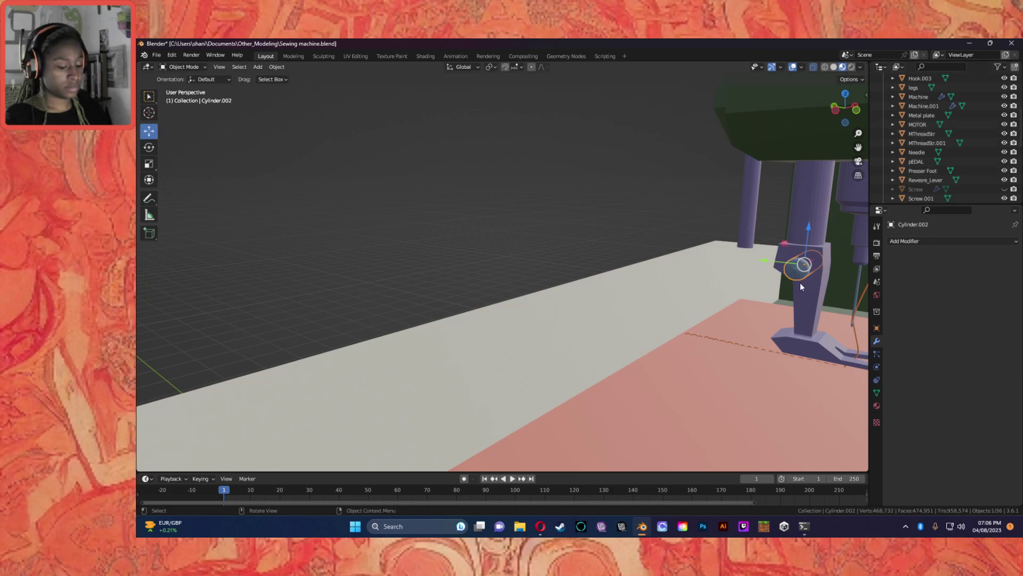
left_click(820, 229, "shift")
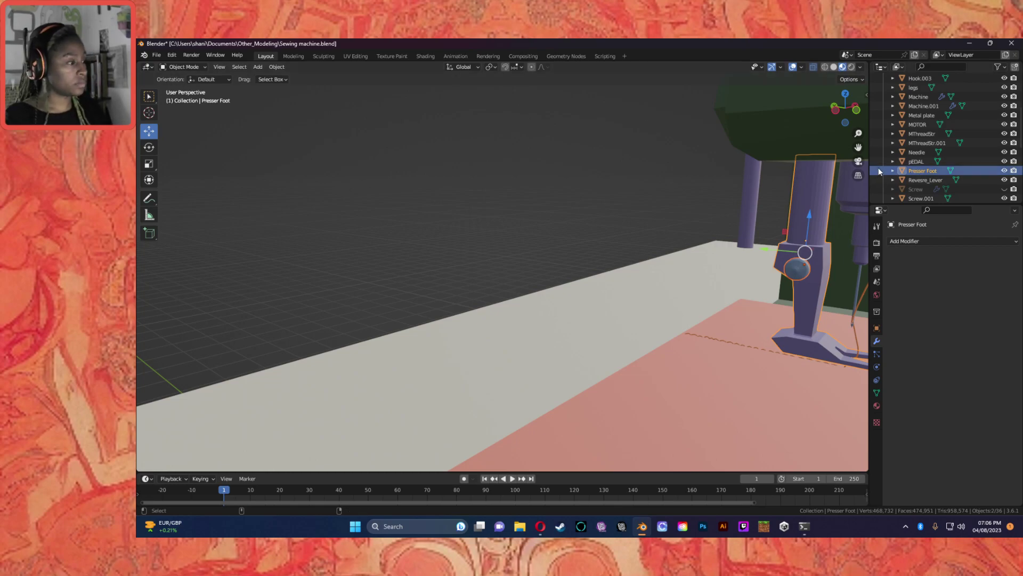
left_click(666, 318)
left_click(796, 303)
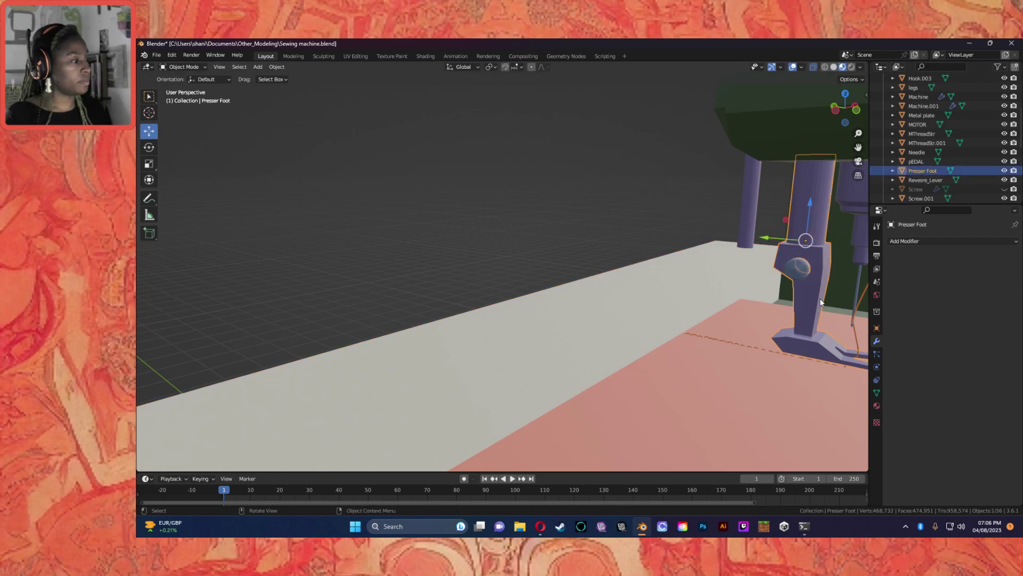
left_click(798, 270, "shift")
key("ctrl+j")
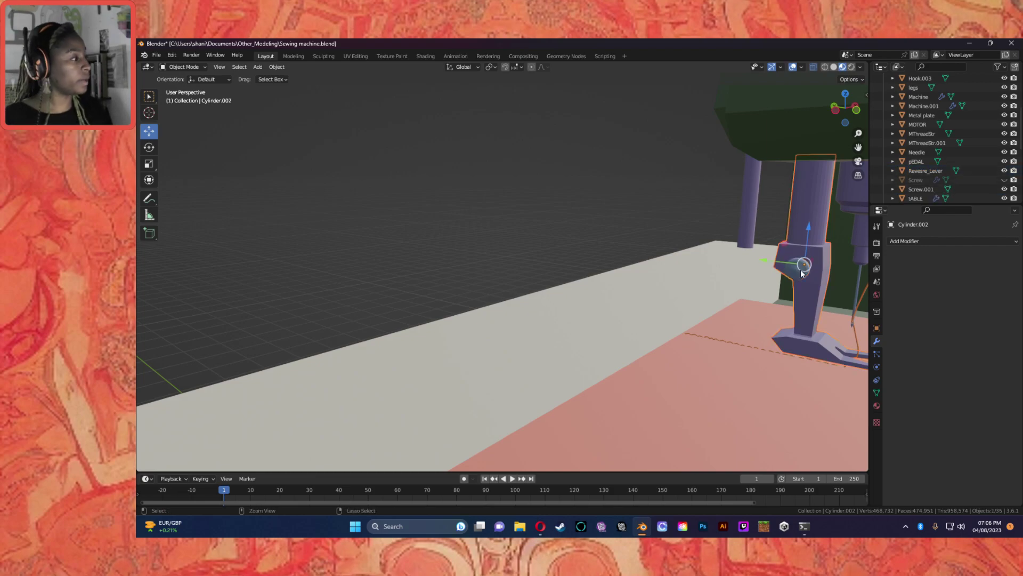
left_click_drag(862, 293, 857, 308)
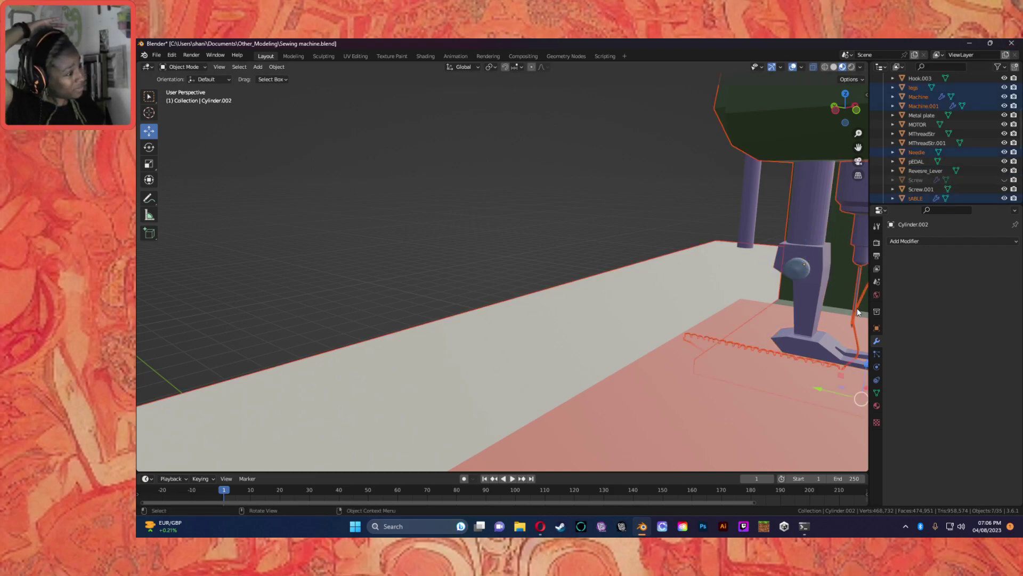
left_click(550, 289)
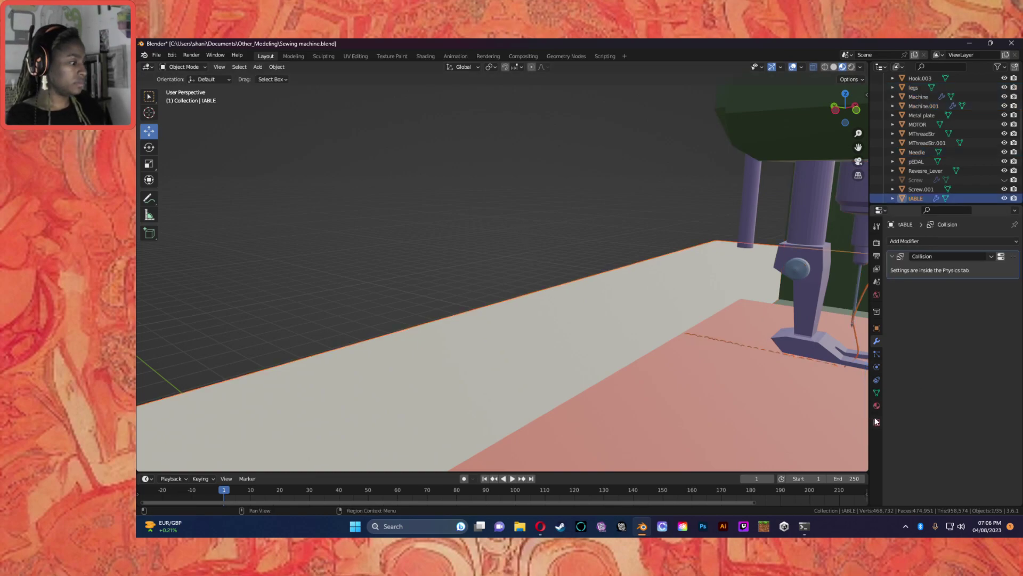
key("ctrl+z")
key("ctrl+z")
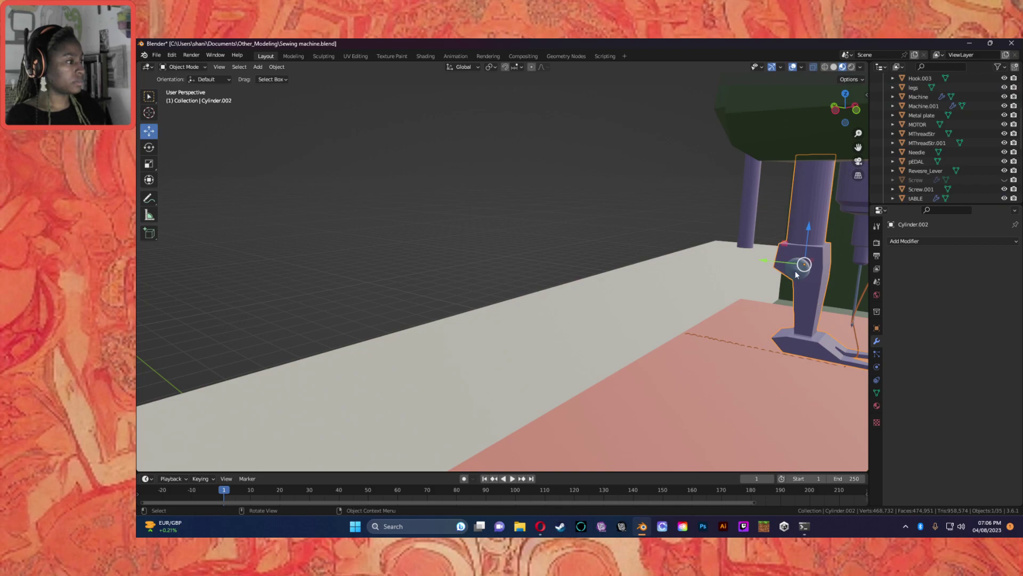
Step: Open the material settings of the joined presser foot object to check its assigned materials
left_click(876, 424)
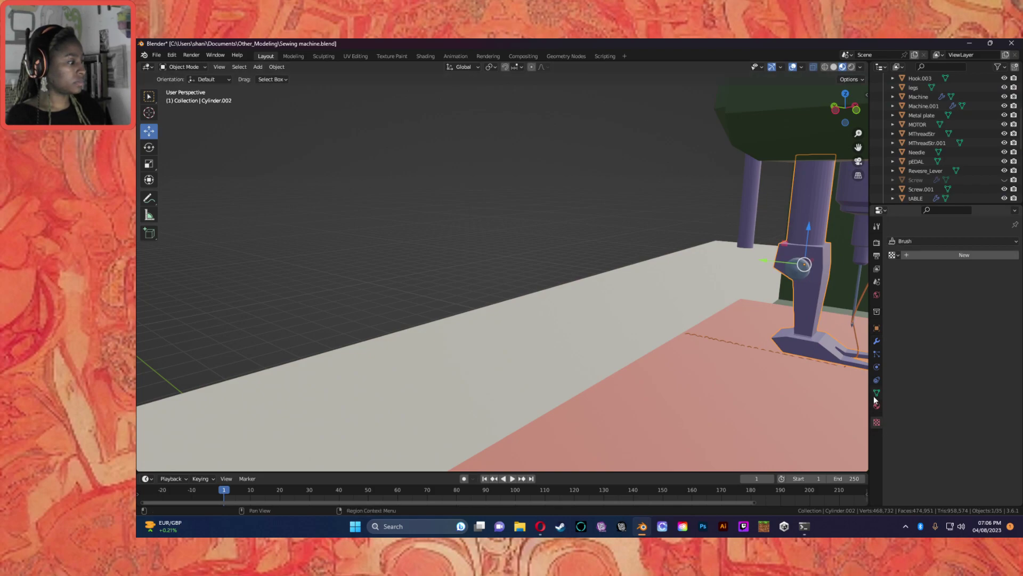
left_click(876, 405)
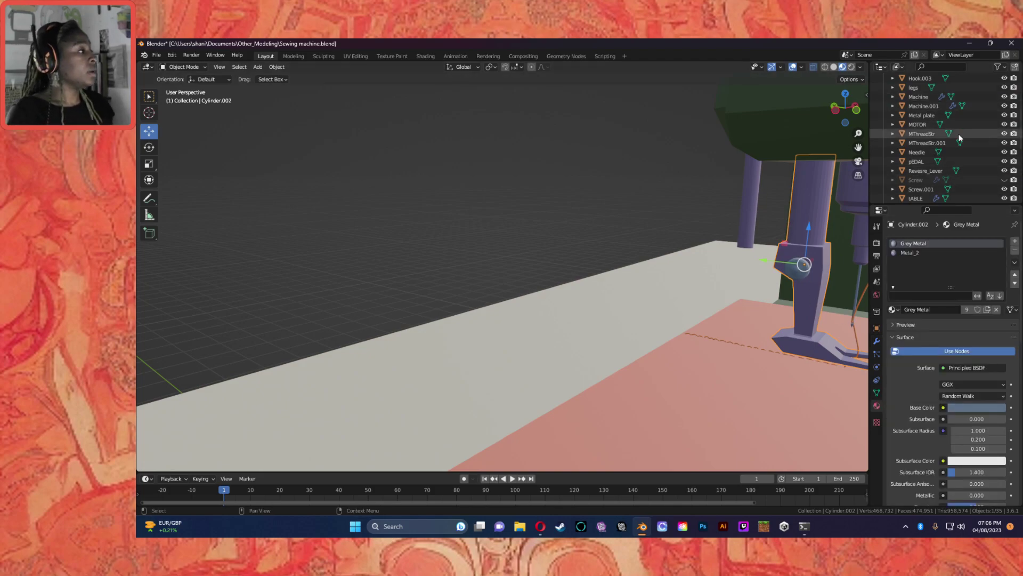
Step: Rename the Hook object as Hook_A
scroll(956, 137, "up", 3)
left_click(916, 124)
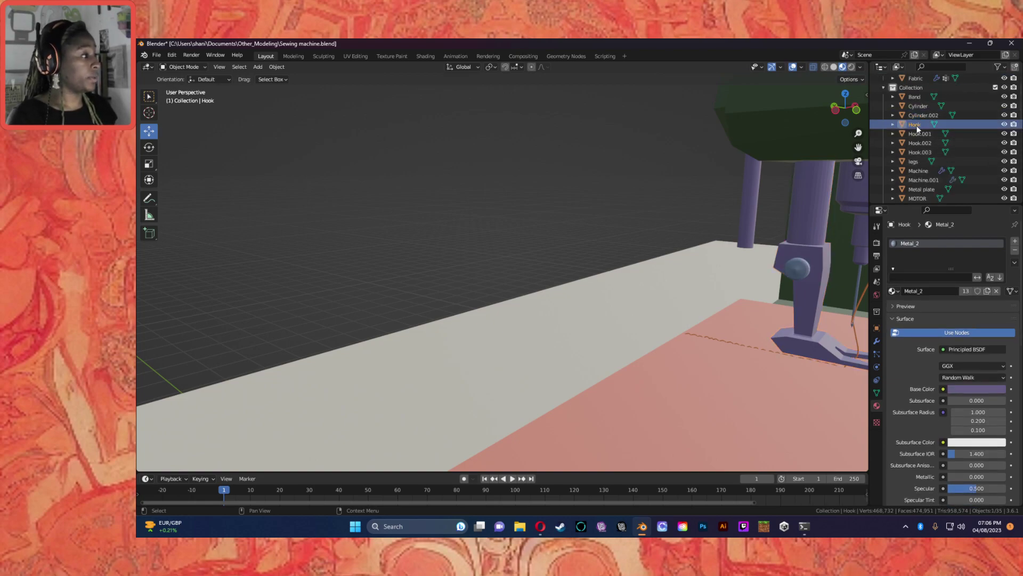
scroll(687, 239, "down", 5)
scroll(708, 231, "up", 4)
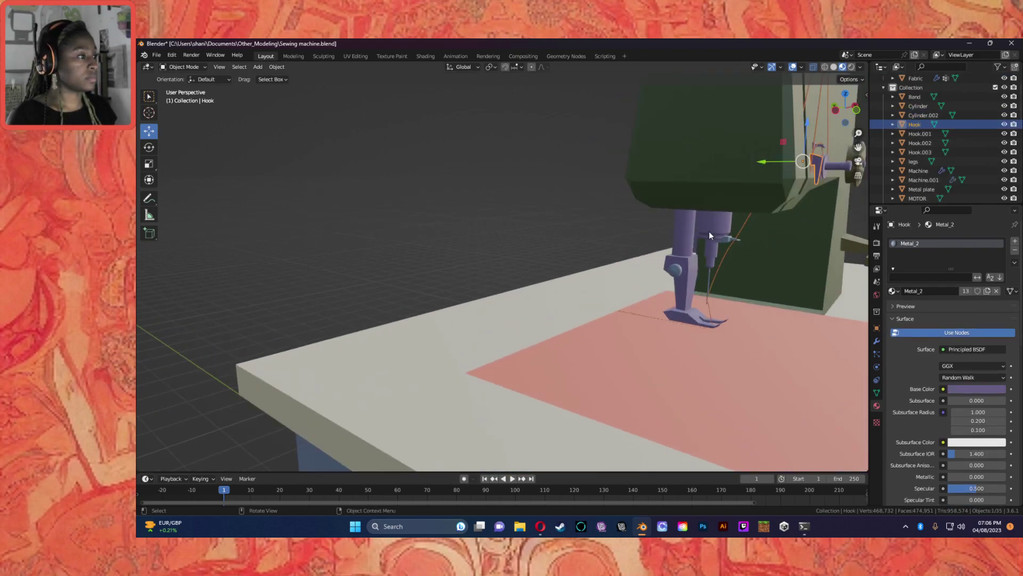
middle_click_drag(709, 237, 675, 248)
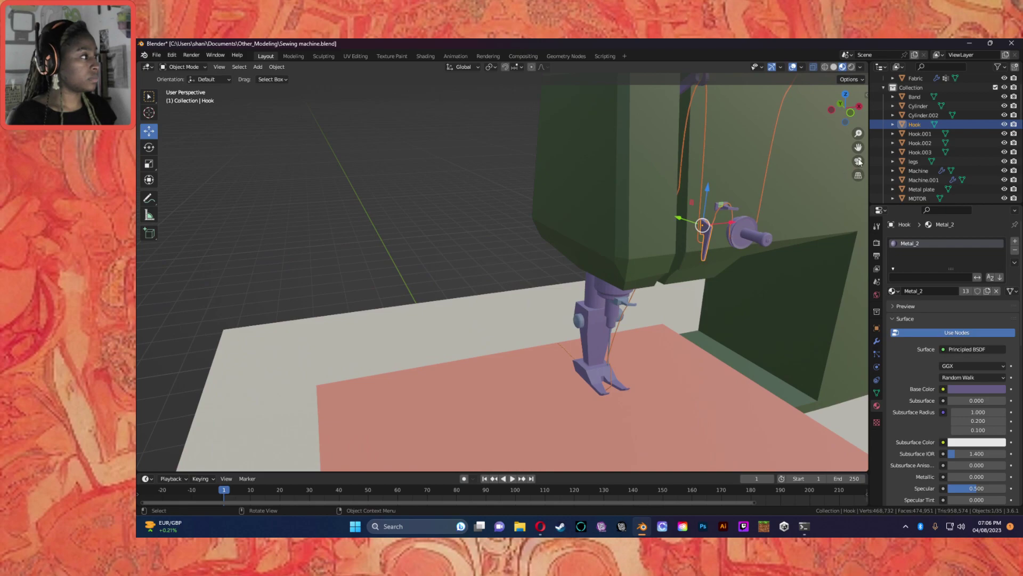
double_click(925, 125)
left_click(927, 134)
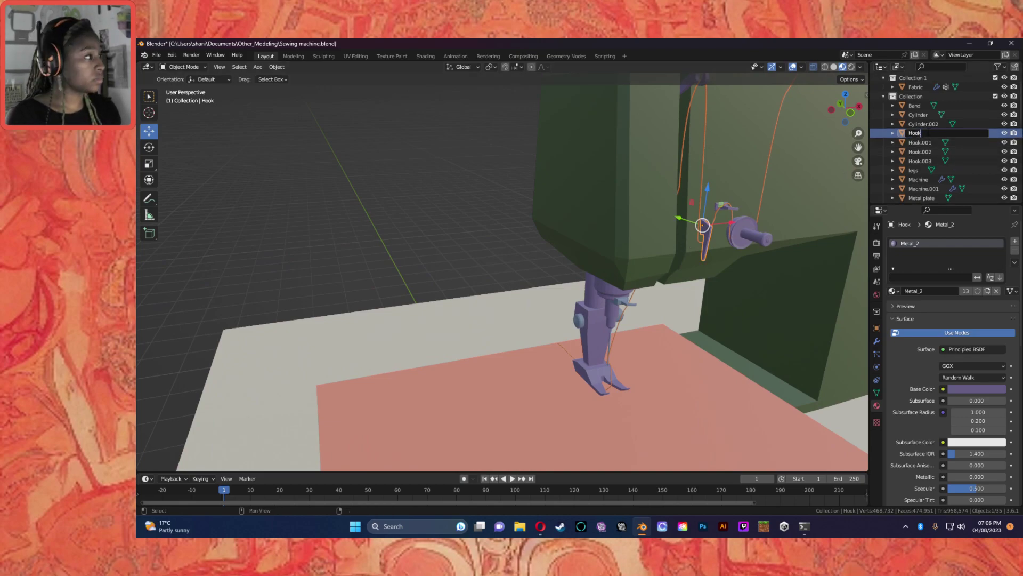
type("_A")
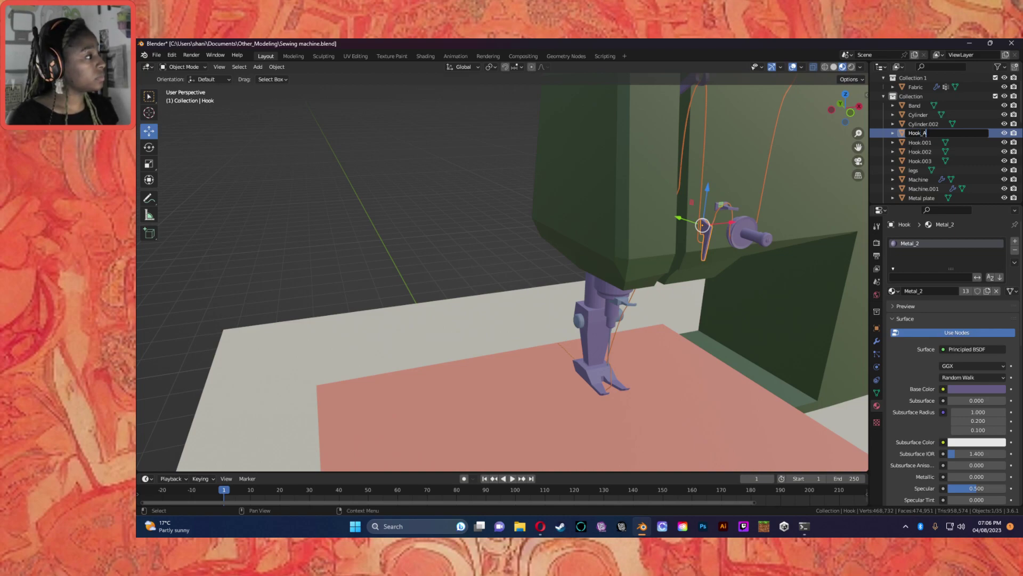
key("Return")
Step: Rename Hook.001 as Hook_B
left_click(920, 133)
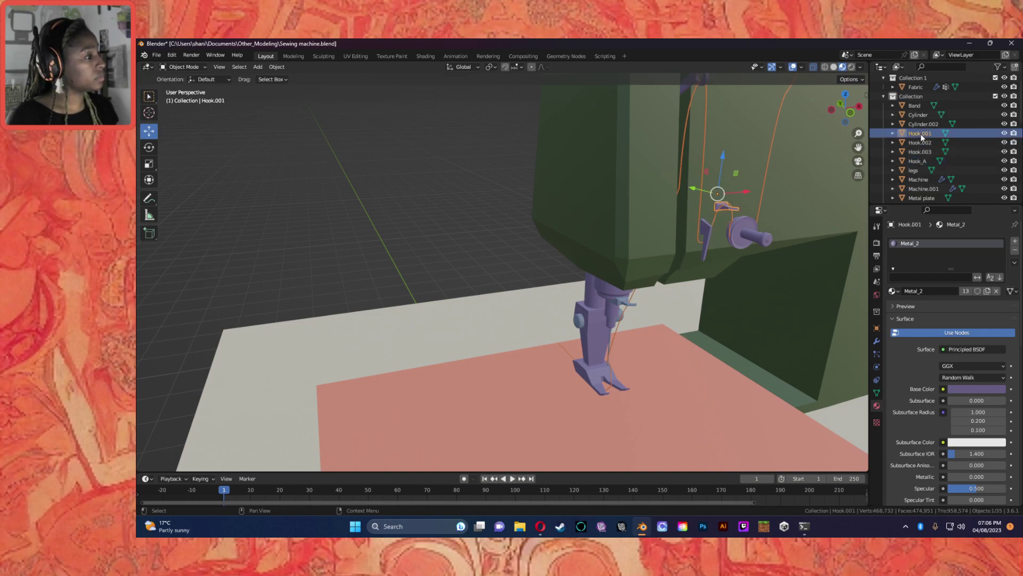
double_click(920, 134)
left_click(934, 133)
left_click_drag(933, 134, 921, 134)
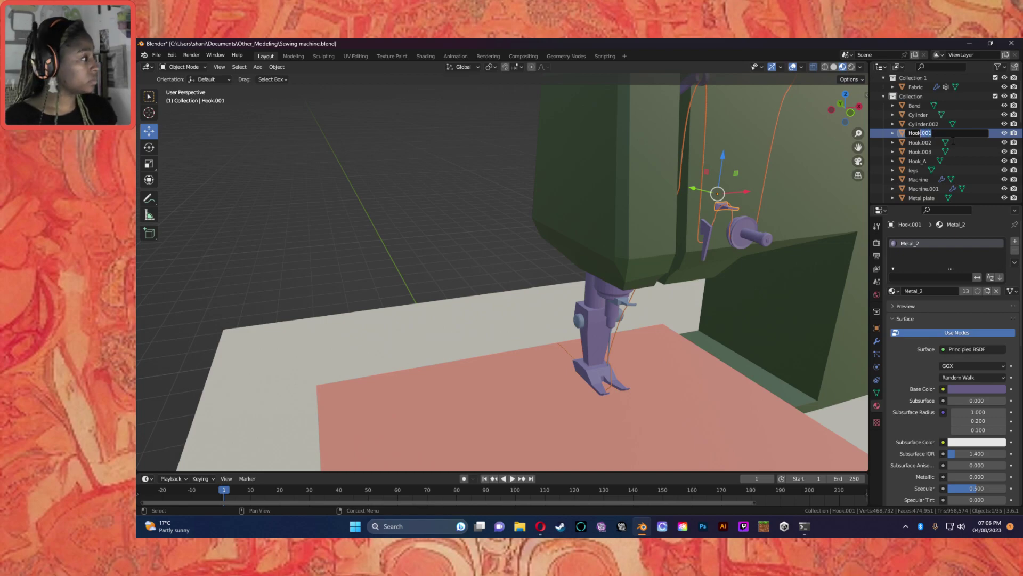
type("_B")
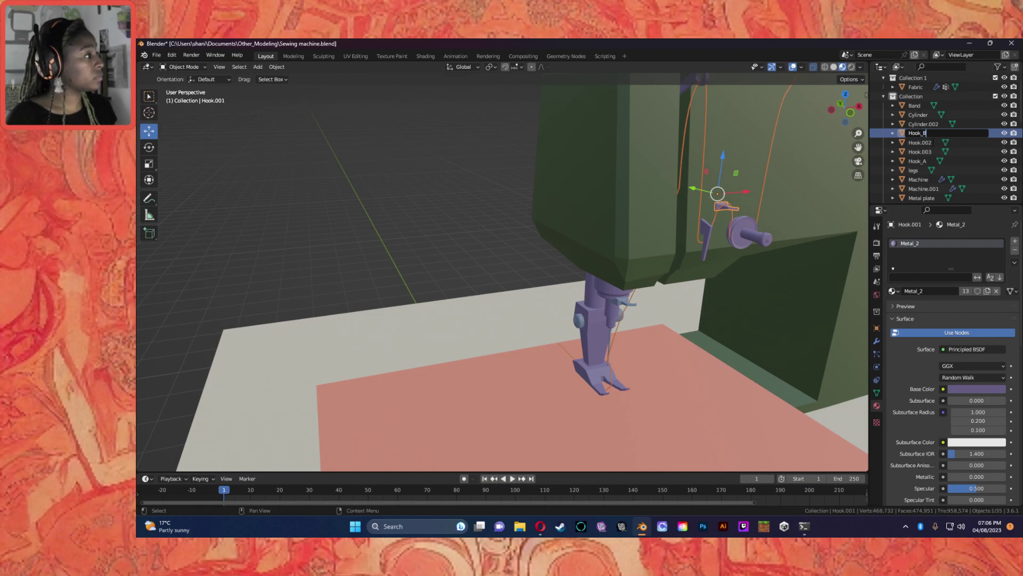
key("Return")
Step: Toggle the visibility of Hook.002 to identify which part of the sewing machine it is
left_click(925, 135)
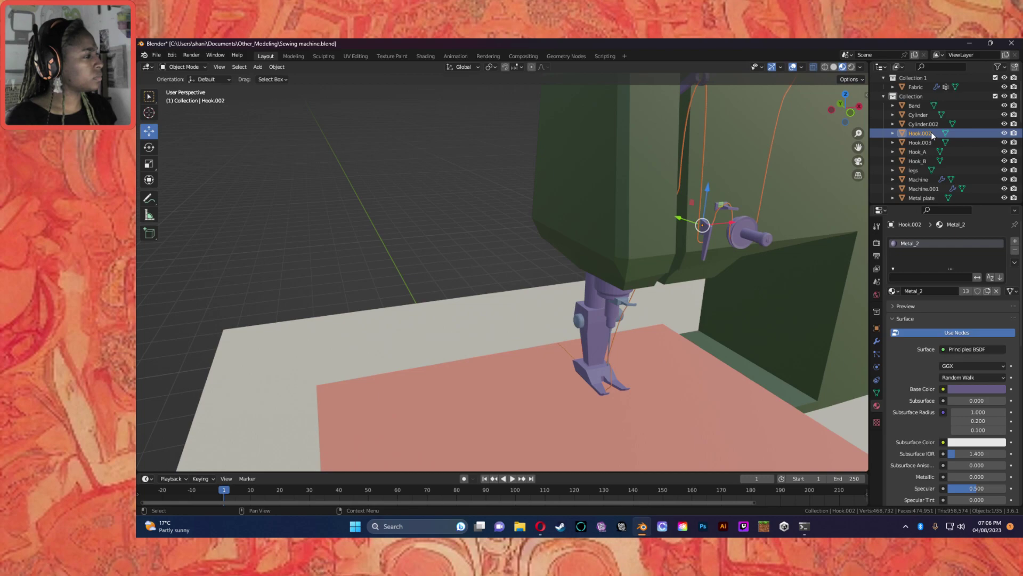
left_click(1005, 134)
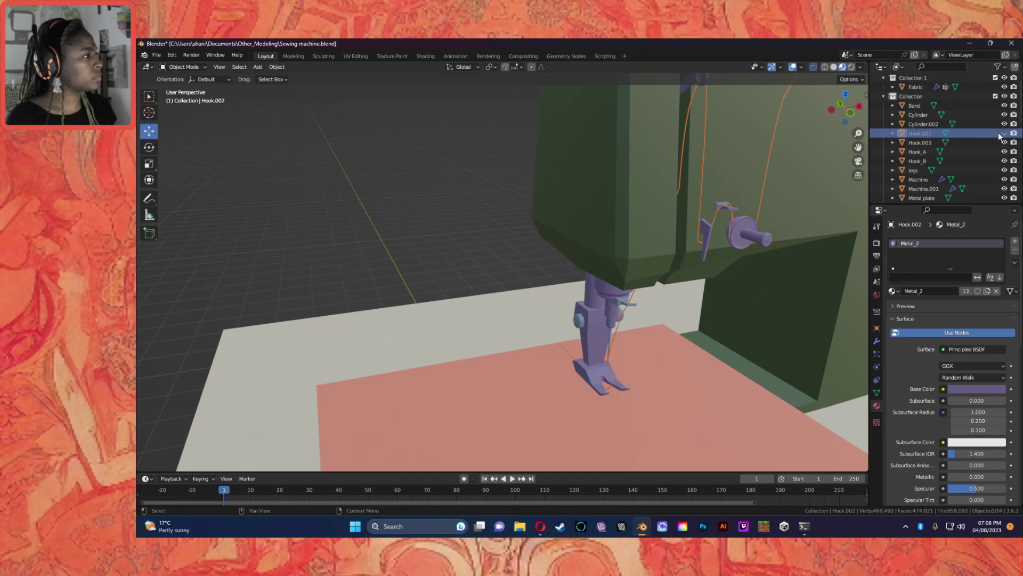
key("Home")
scroll(711, 229, "up", 3)
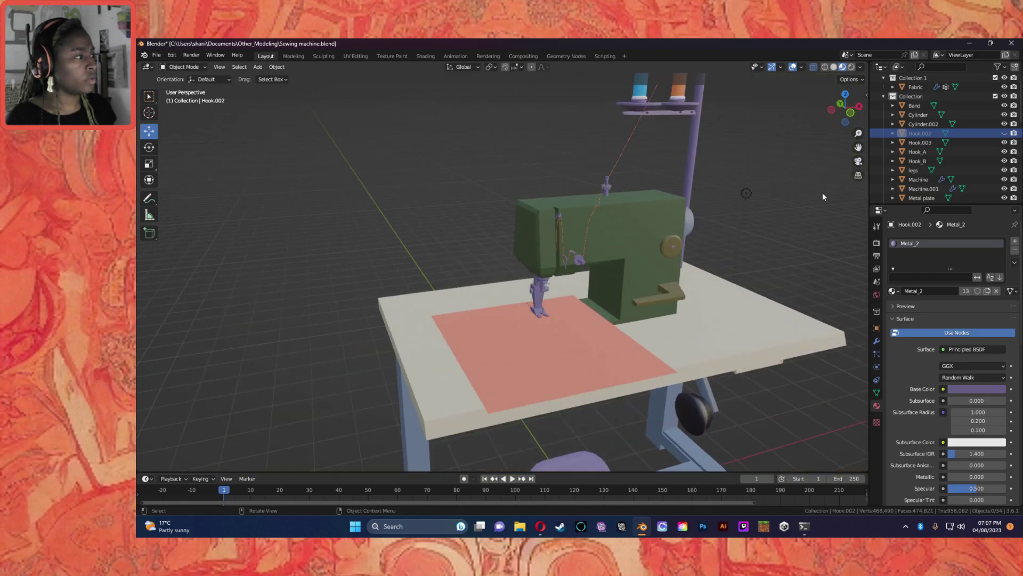
left_click(1004, 134)
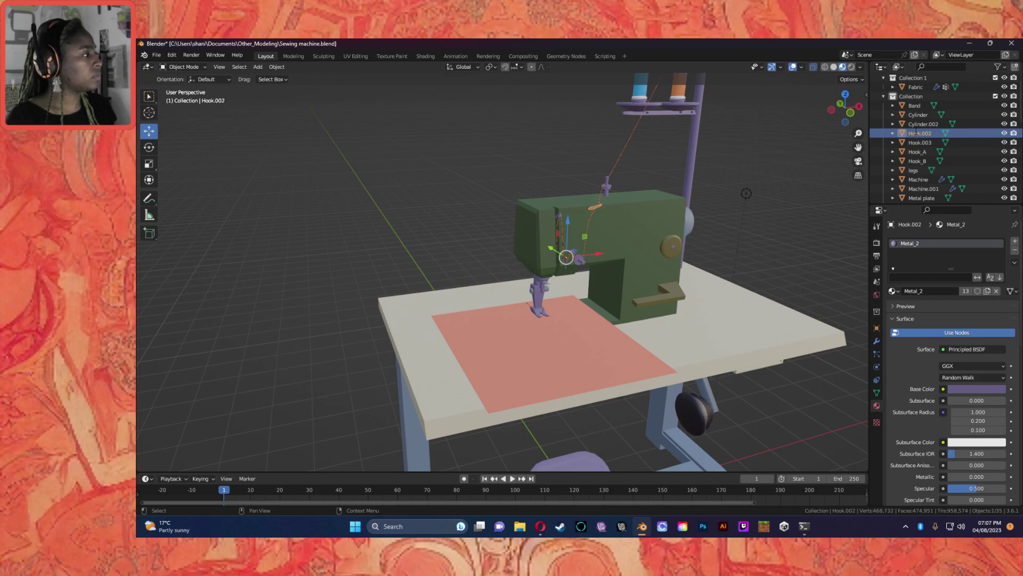
Step: Rename Hook.002 as Hook_C
double_click(917, 132)
left_click(927, 133)
left_click_drag(931, 133, 922, 134)
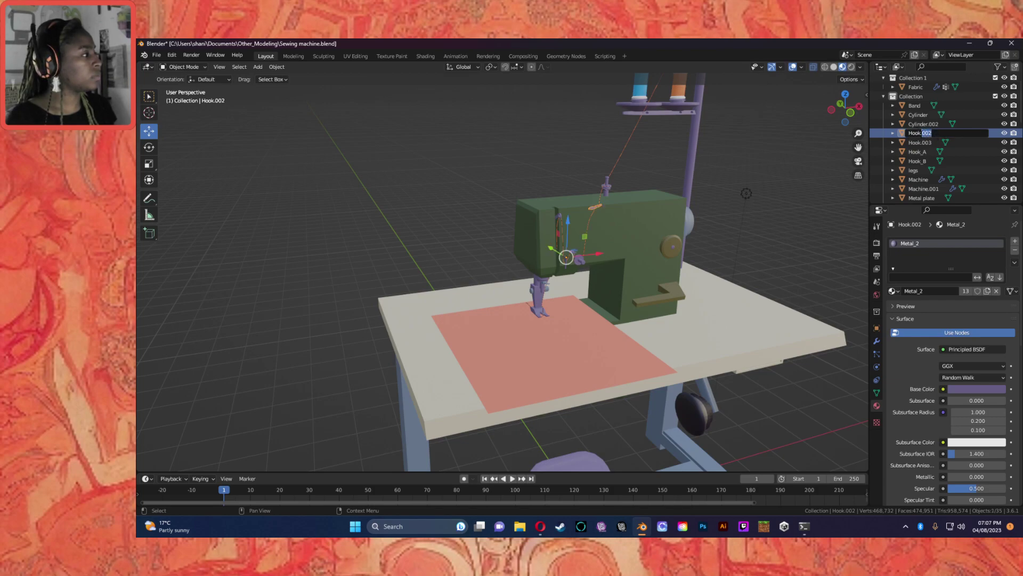
key("BackSpace")
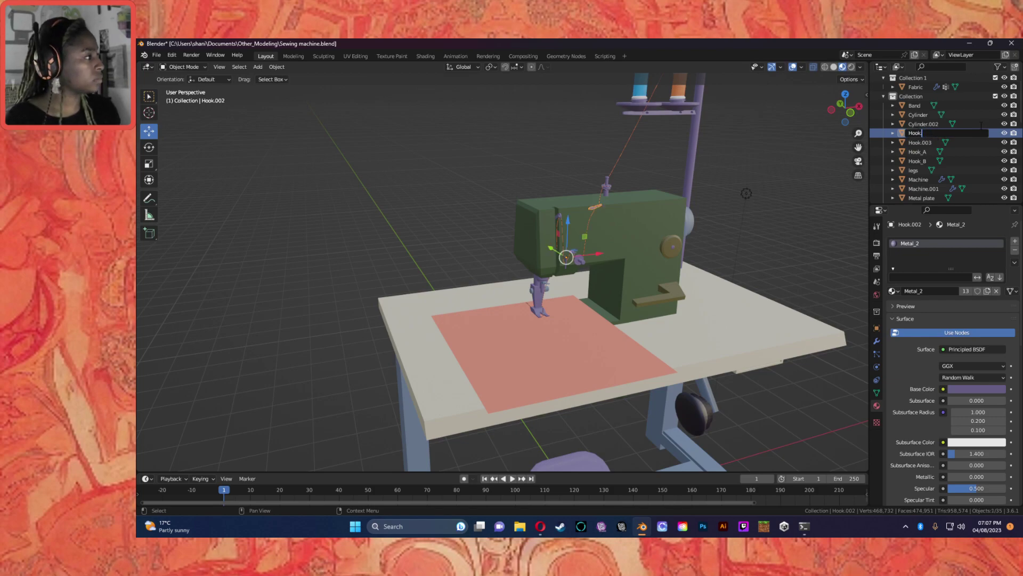
type("_C")
key("Return")
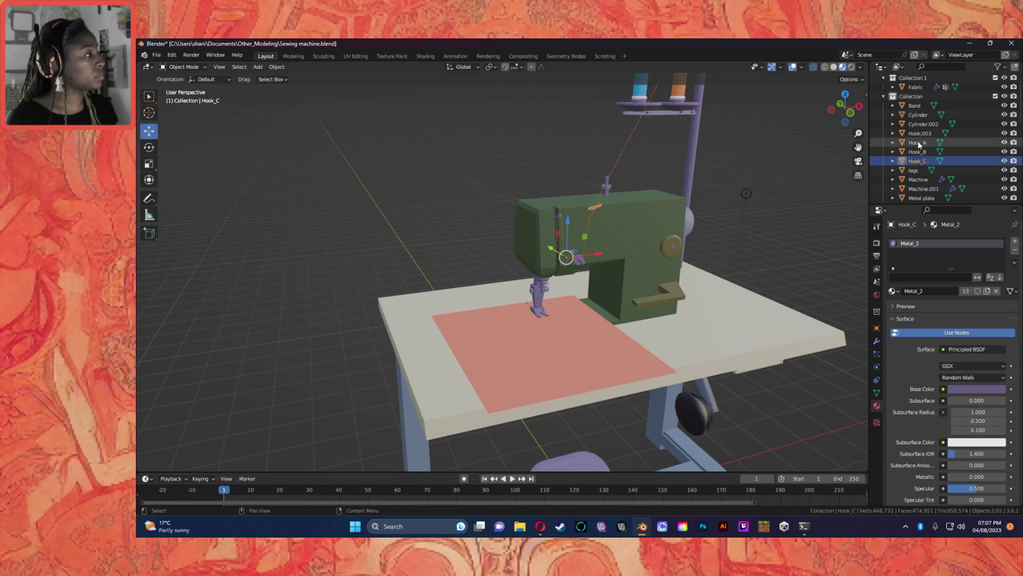
Step: Rename Hook.003, the grey hook above the presser foot, as NHook
left_click(926, 134)
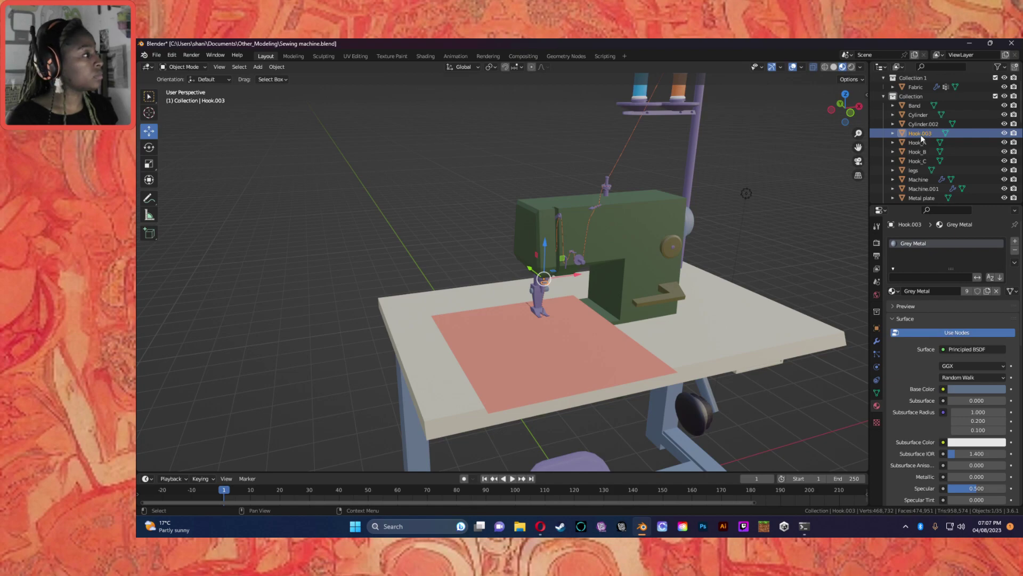
double_click(921, 133)
key("Home")
type("N")
key("BackSpace")
key("BackSpace")
key("BackSpace")
key("BackSpace")
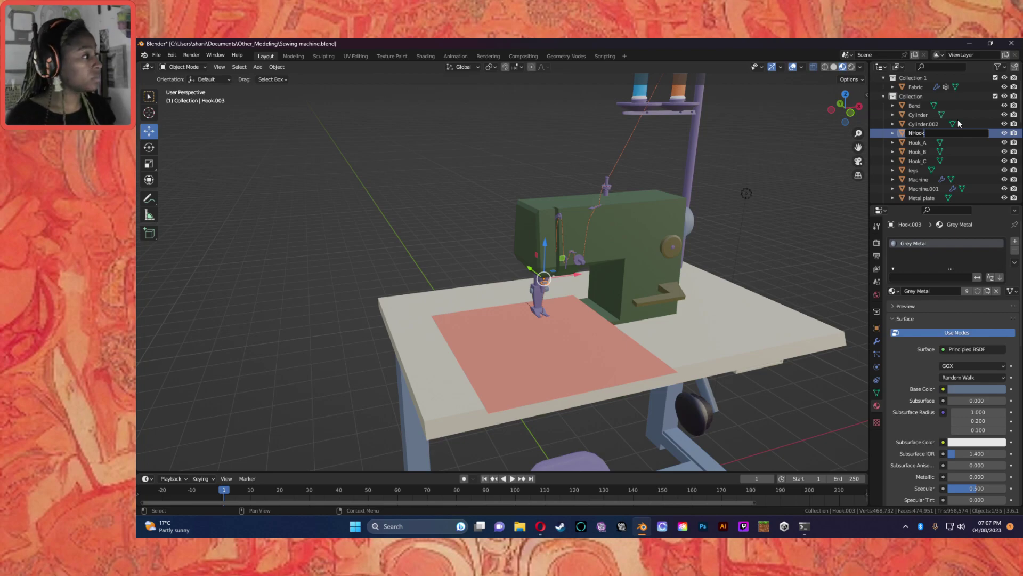
key("Return")
Step: Rename the joined Cylinder.002 object as Presser_Foot
left_click(923, 123)
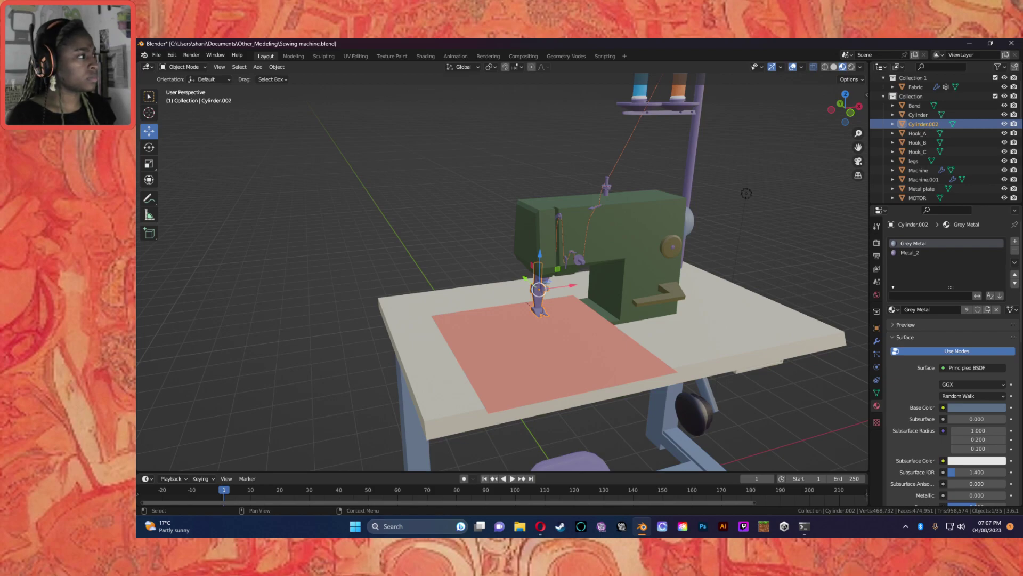
double_click(925, 123)
scroll(930, 131, "up", 1)
type("Presser")
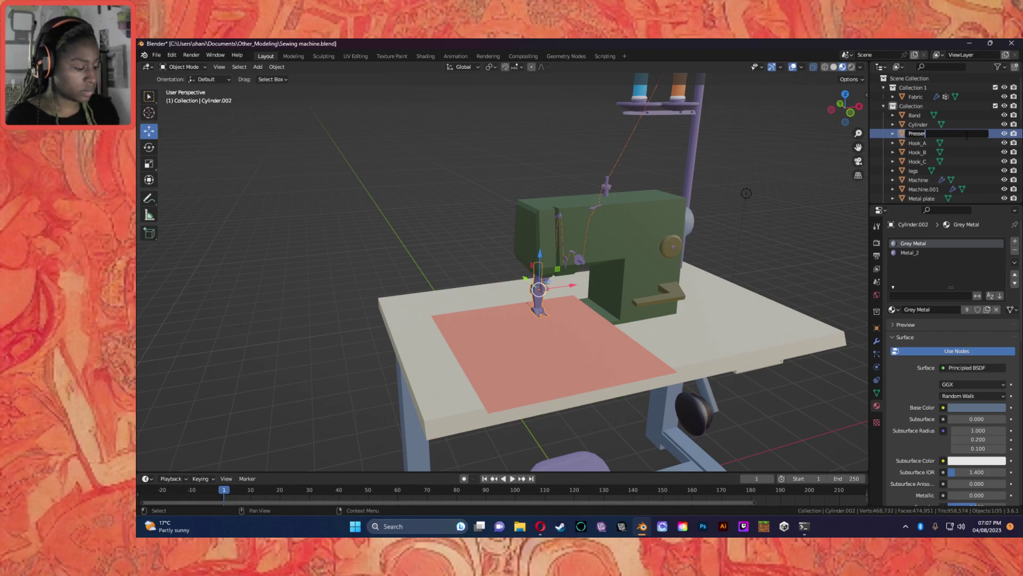
type("_Foo")
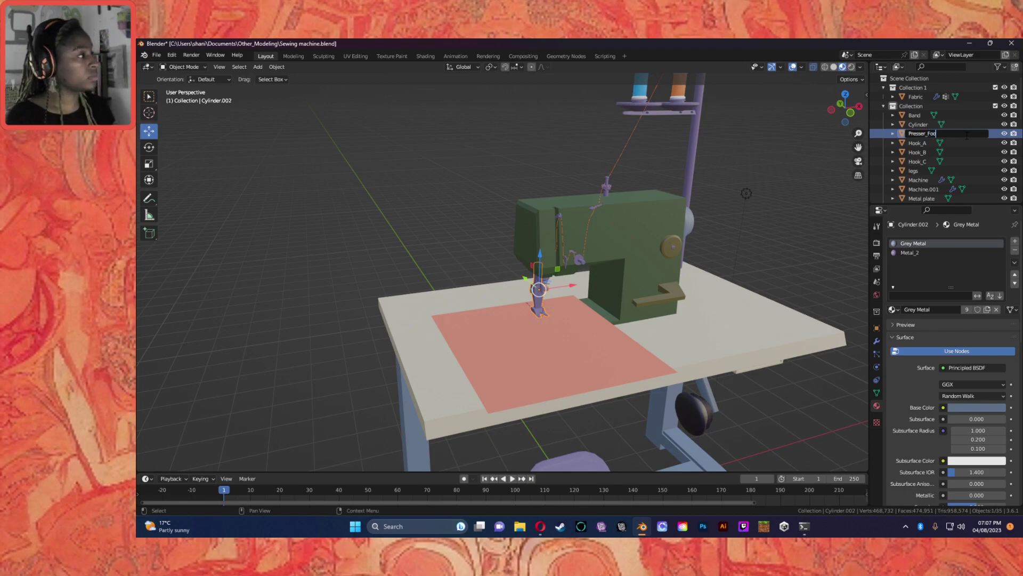
type("t")
key("Return")
Step: Rename the Cylinder object, the black rubber pad with its bracket beneath the table, as Knee_Lift
left_click(922, 126)
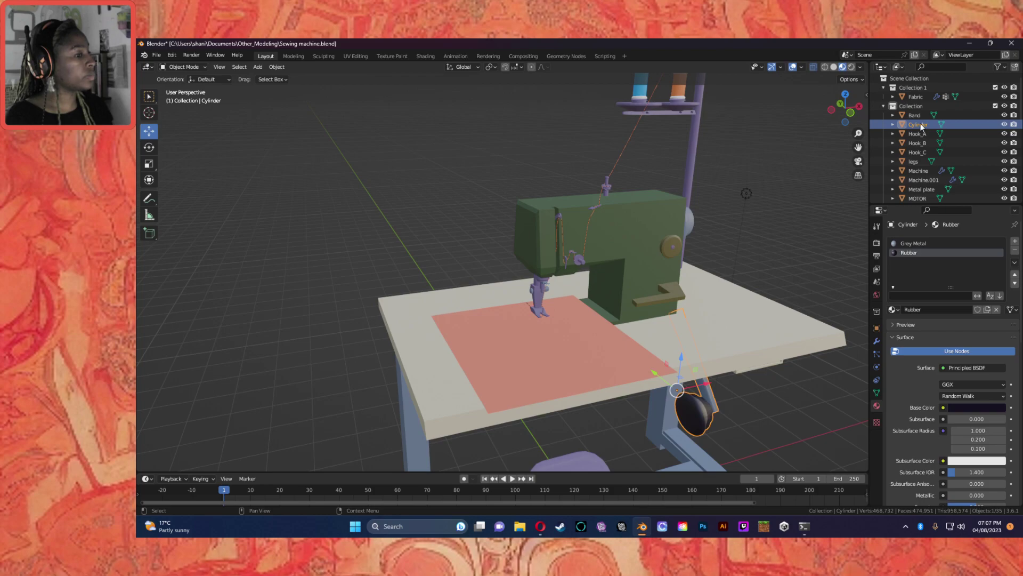
double_click(922, 124)
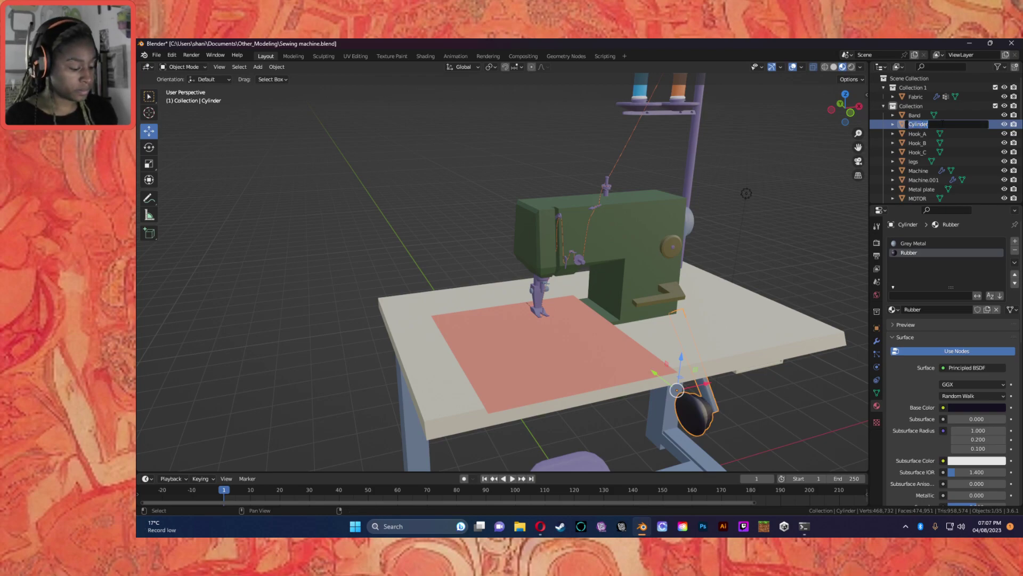
type("Kne")
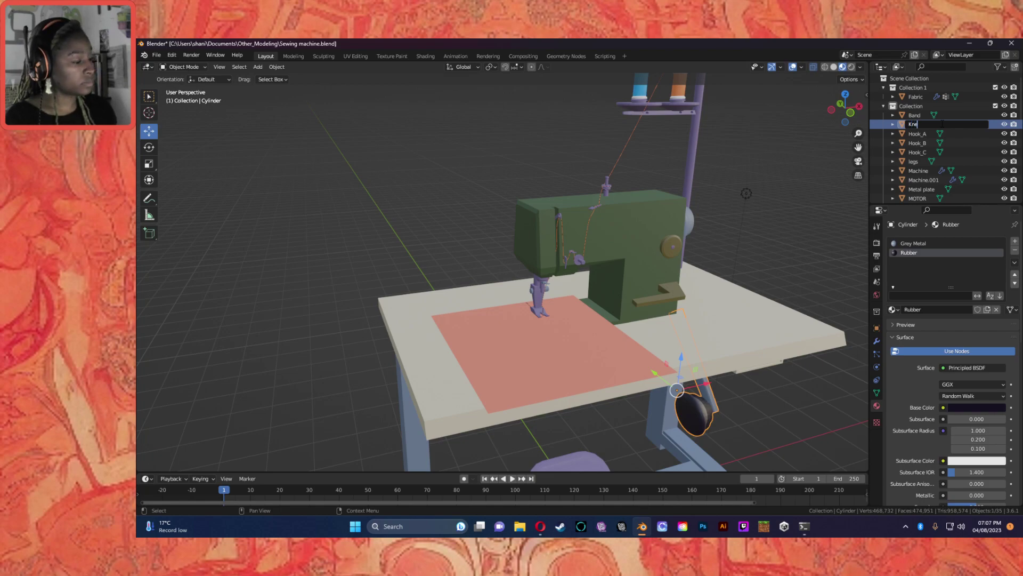
type("eLi")
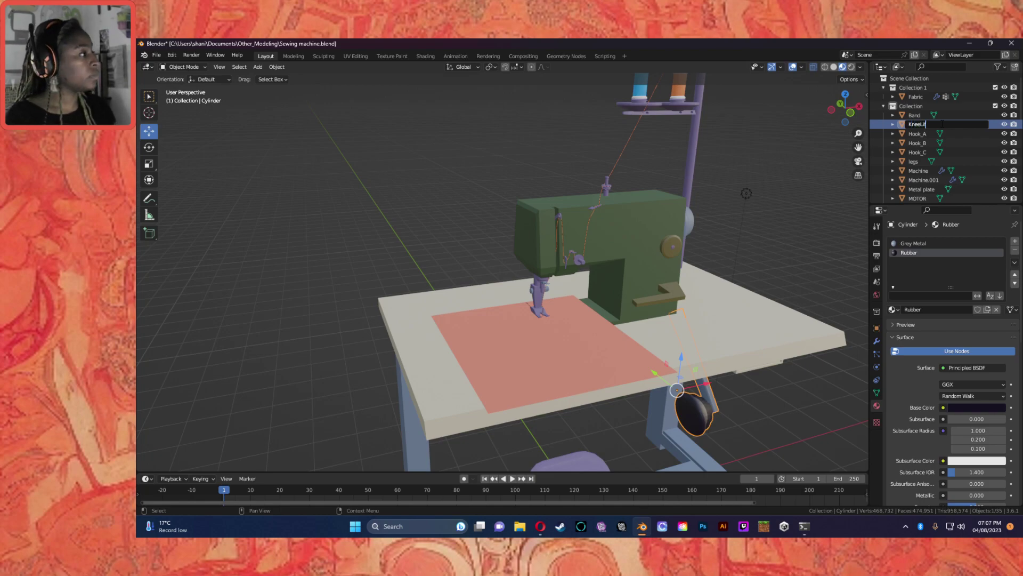
type("ft")
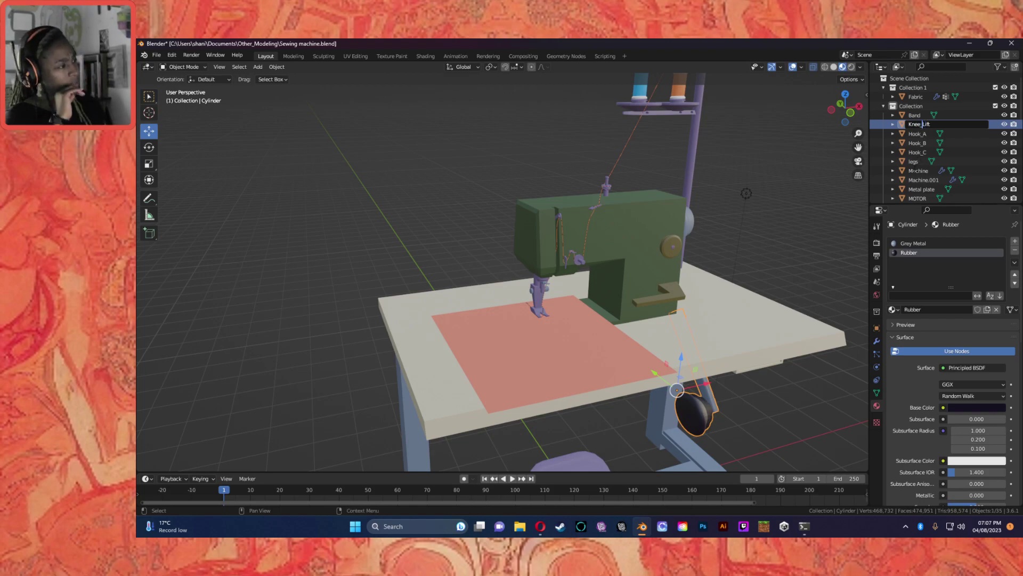
key("Return")
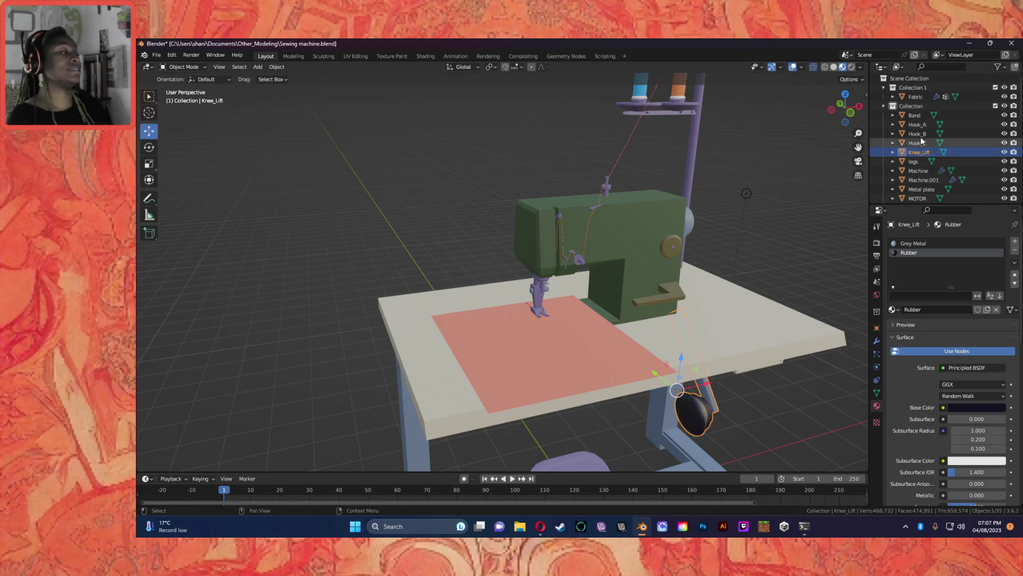
Step: Select Knee_Lift, legs, Machine and Machine.001 one at a time to check which part each name refers to
left_click(913, 162)
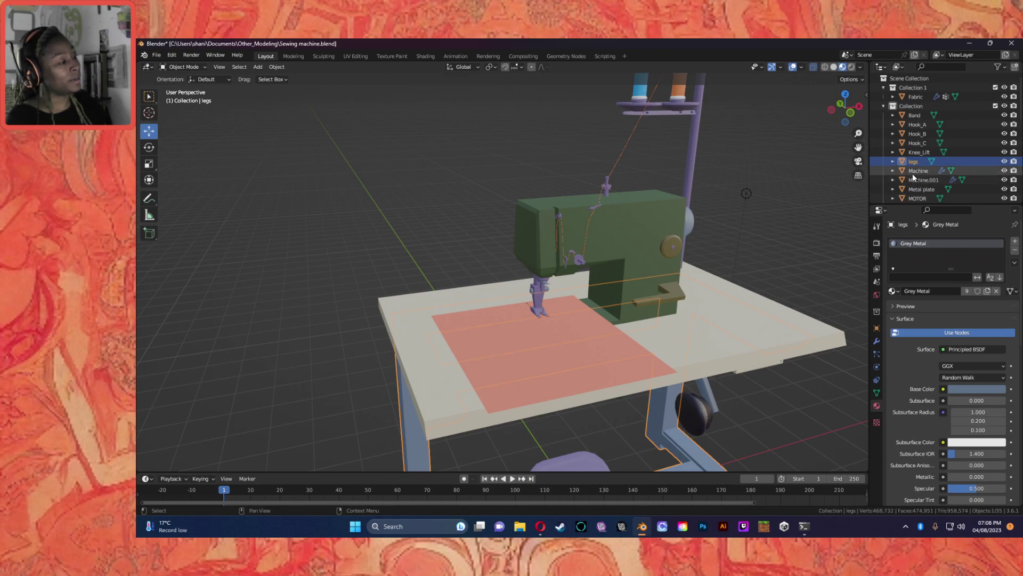
left_click(913, 172)
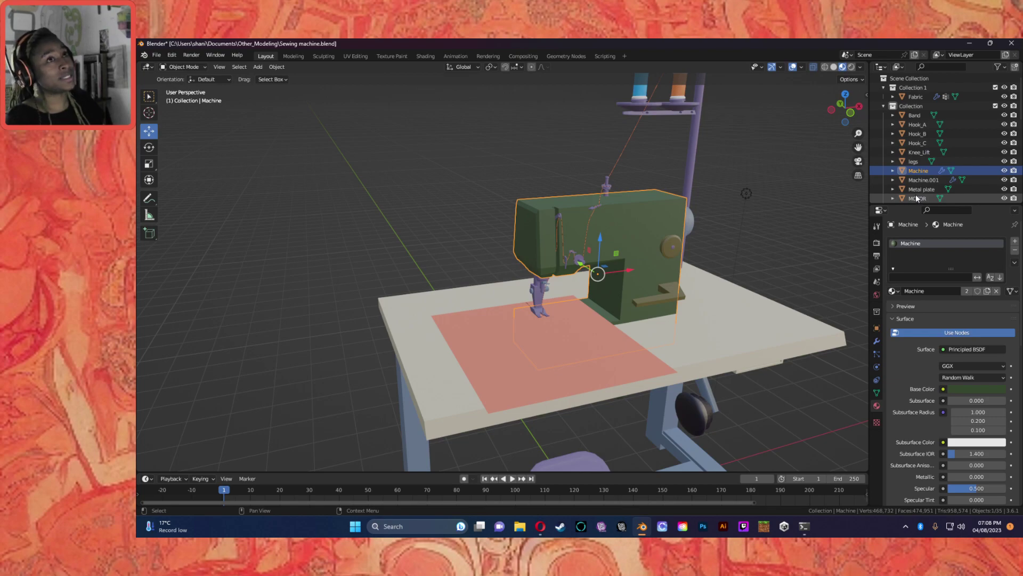
left_click(912, 163)
left_click(916, 155)
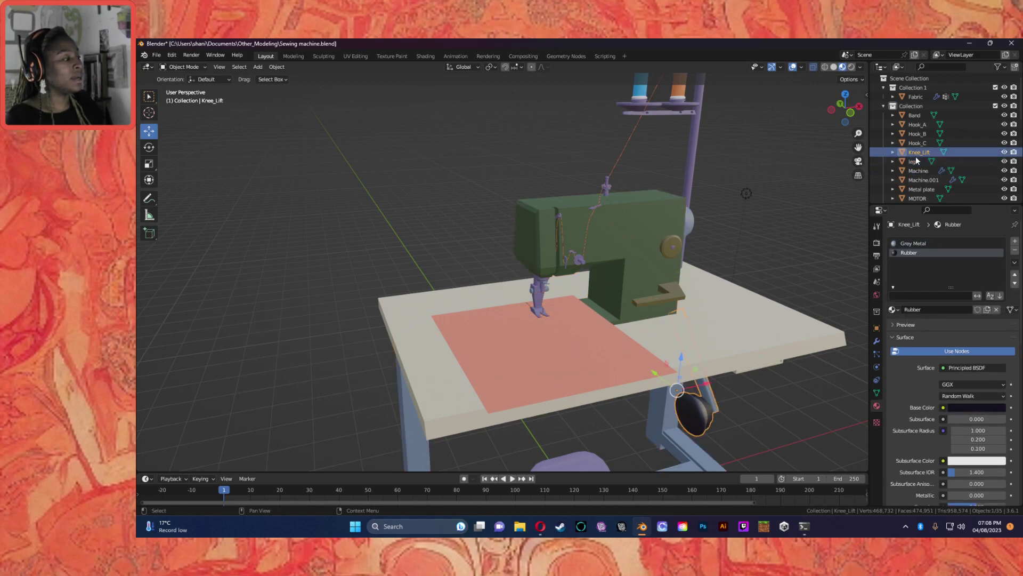
left_click(913, 162)
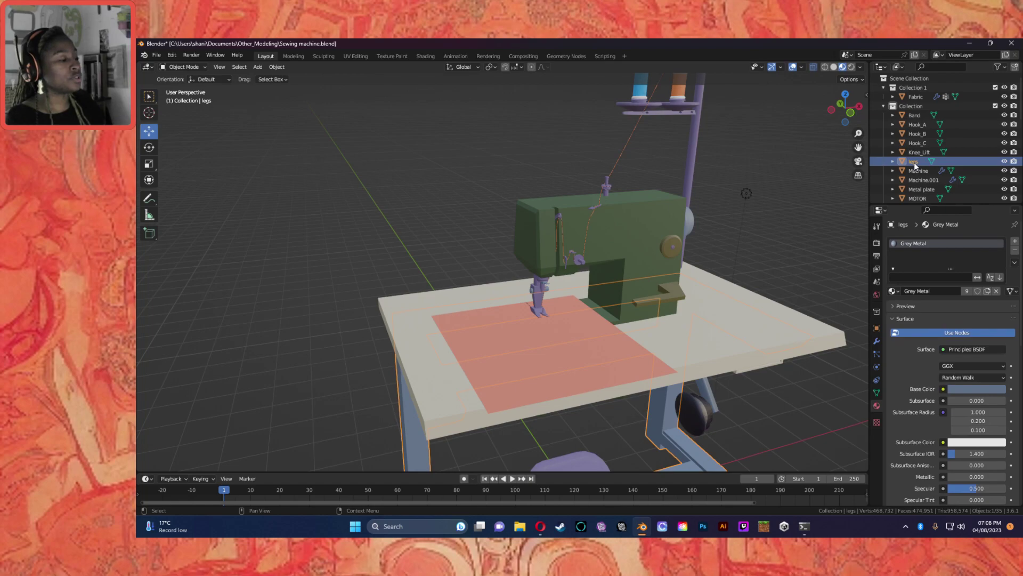
left_click(913, 166)
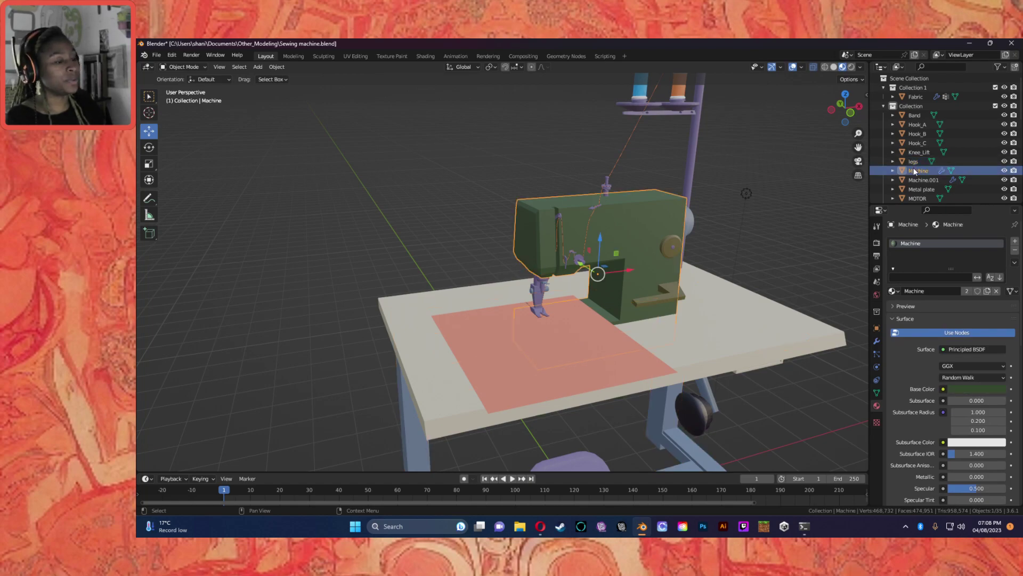
left_click(914, 182)
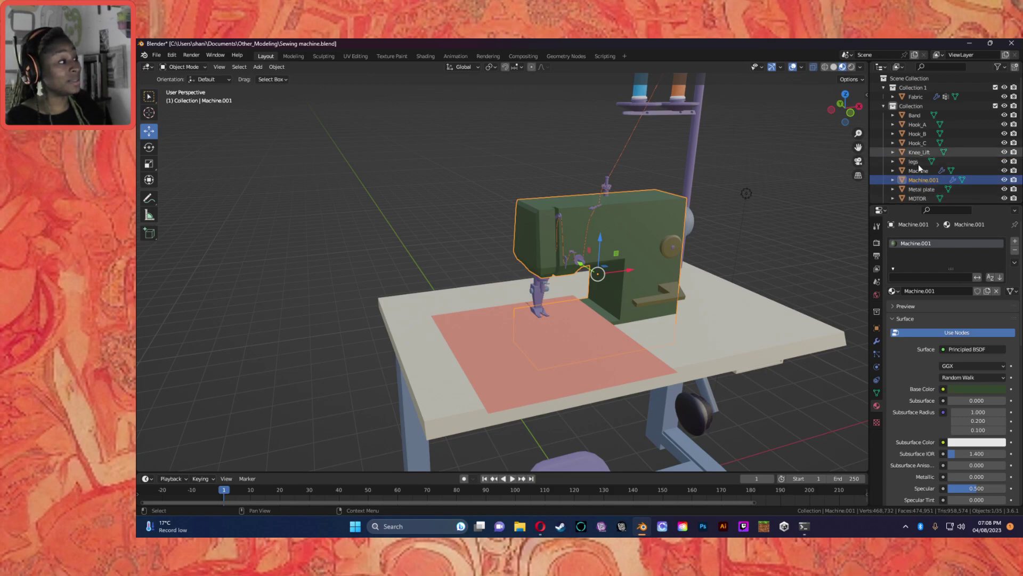
Step: Hide and show Machine and Machine.001 to compare the two overlapping machine bodies, leaving both visible
left_click(920, 170)
left_click(1004, 170)
left_click(1005, 170)
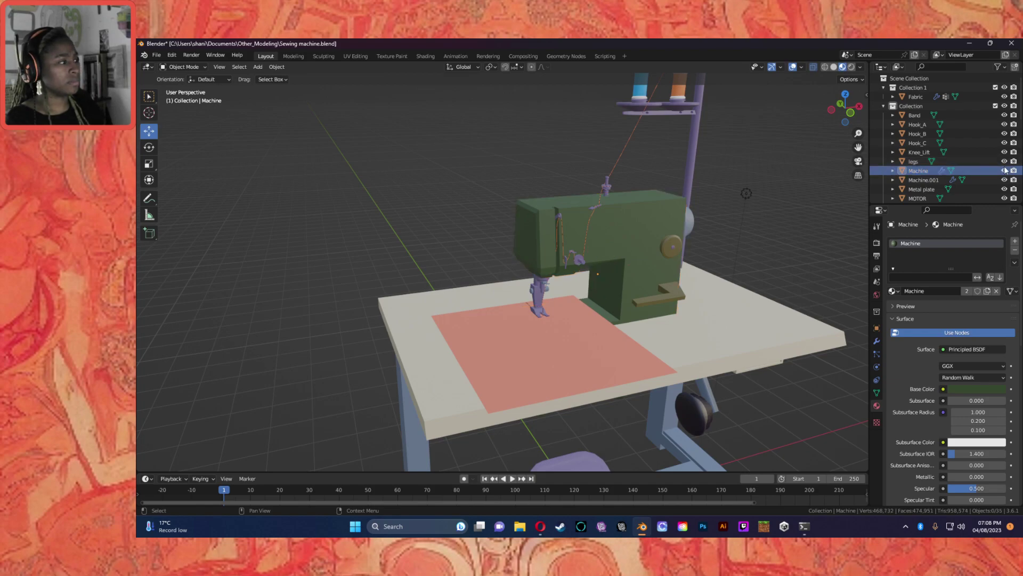
left_click(1004, 181)
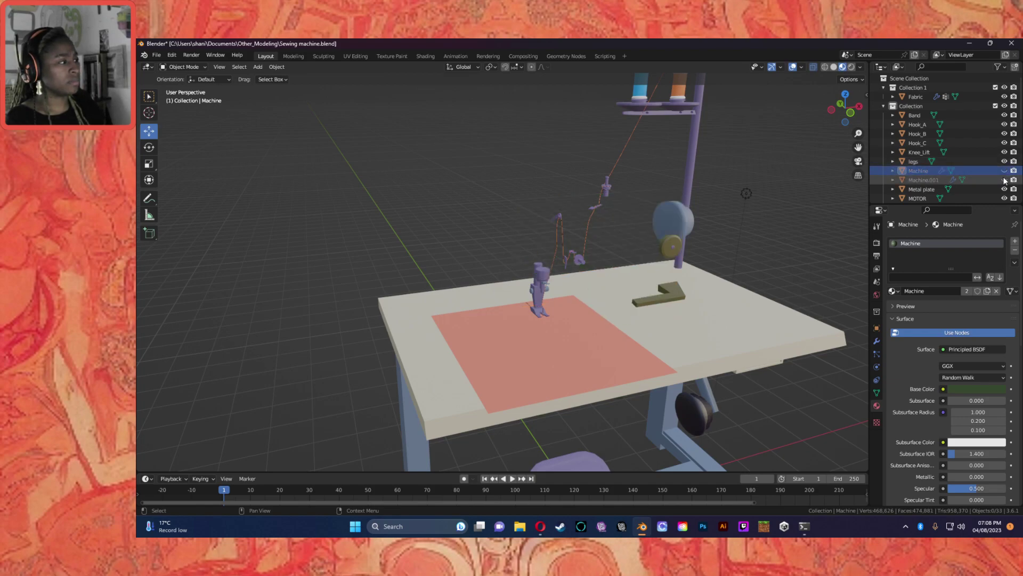
left_click(1004, 170)
left_click(1005, 171)
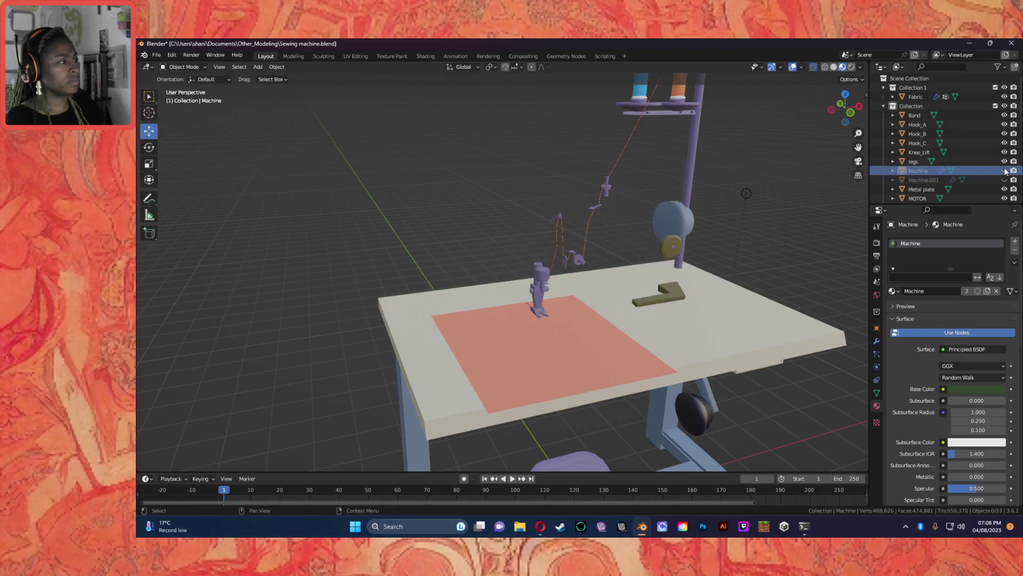
left_click(1003, 180)
left_click(1002, 180)
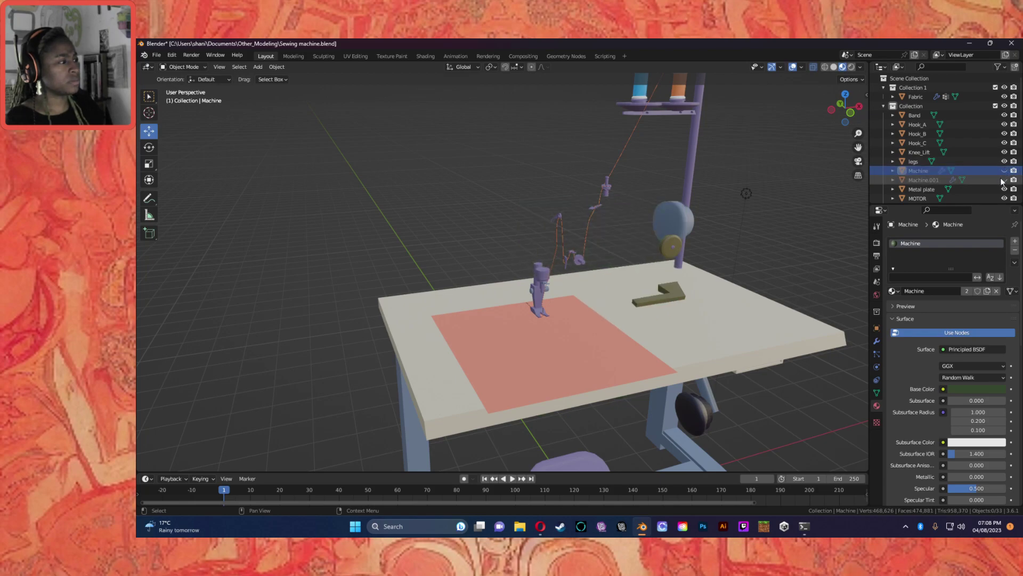
left_click(1004, 180)
left_click(1004, 171)
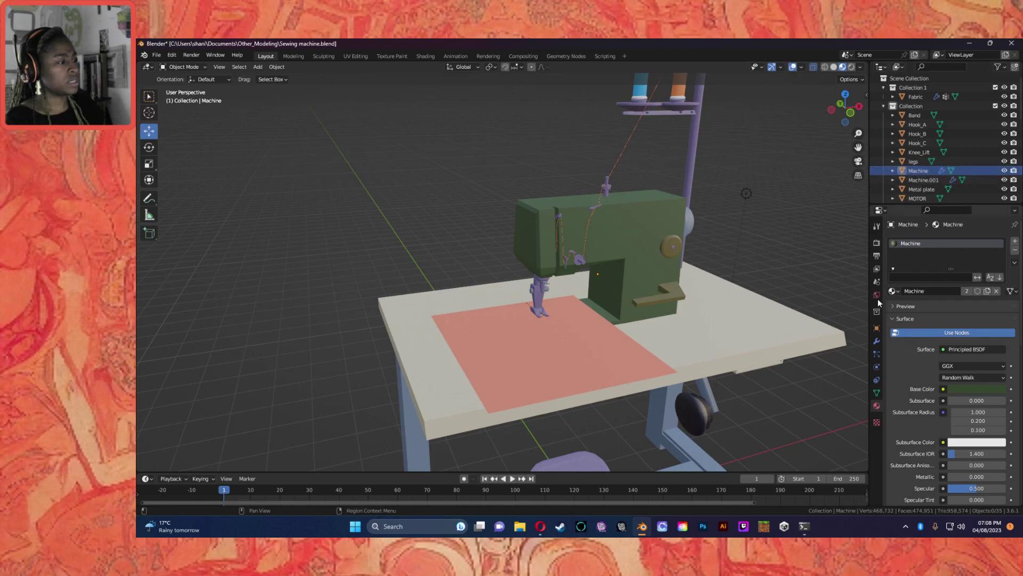
Step: Compare the modifiers of Machine and Machine.001, and delete the duplicate body Machine.001
left_click(876, 341)
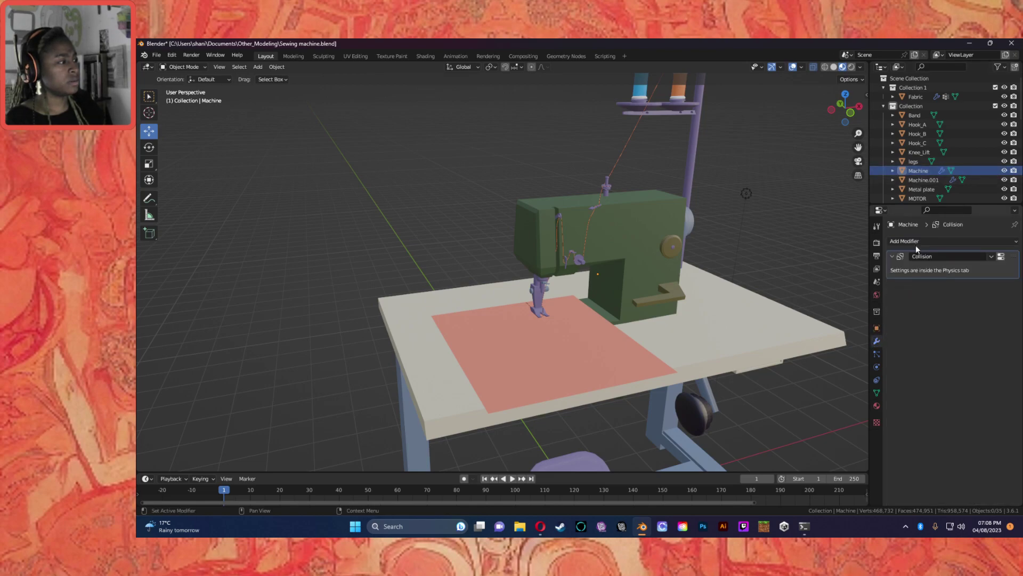
left_click(916, 182)
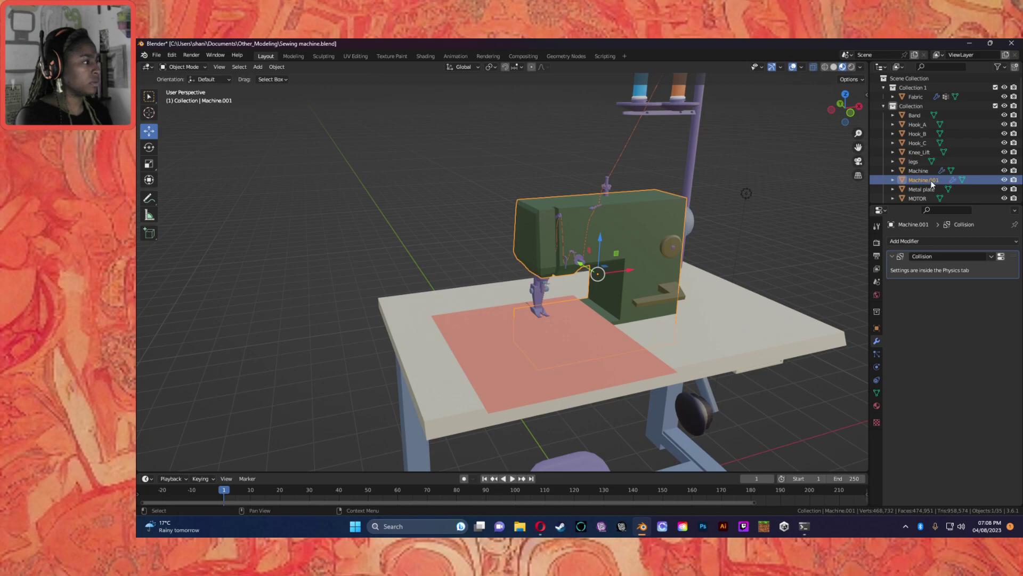
key("Delete")
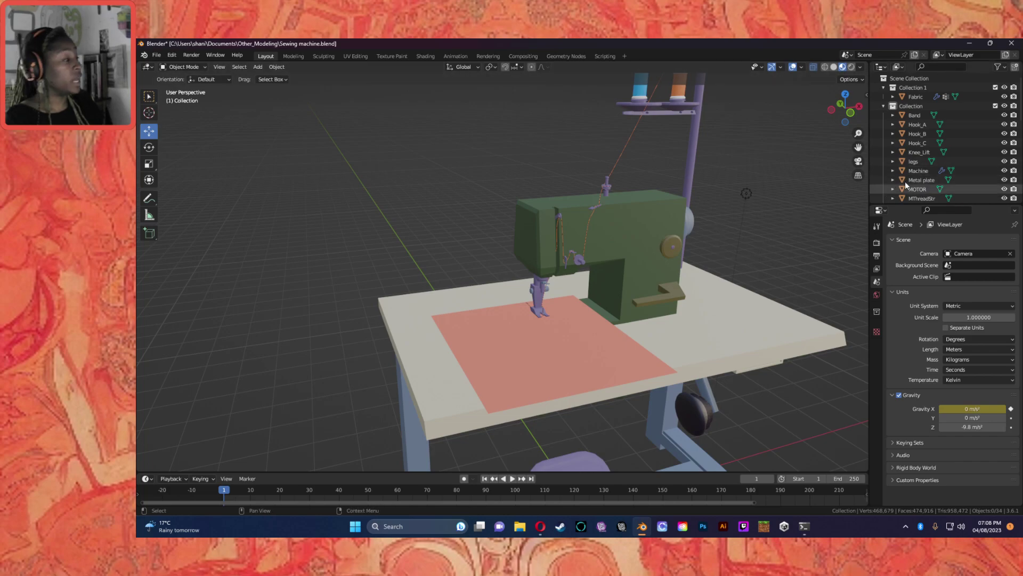
Step: Check which parts Metal plate, MOTOR, MThreadStr, MThreadStr.001, Needle and NHook refer to by selecting each one
left_click(923, 179)
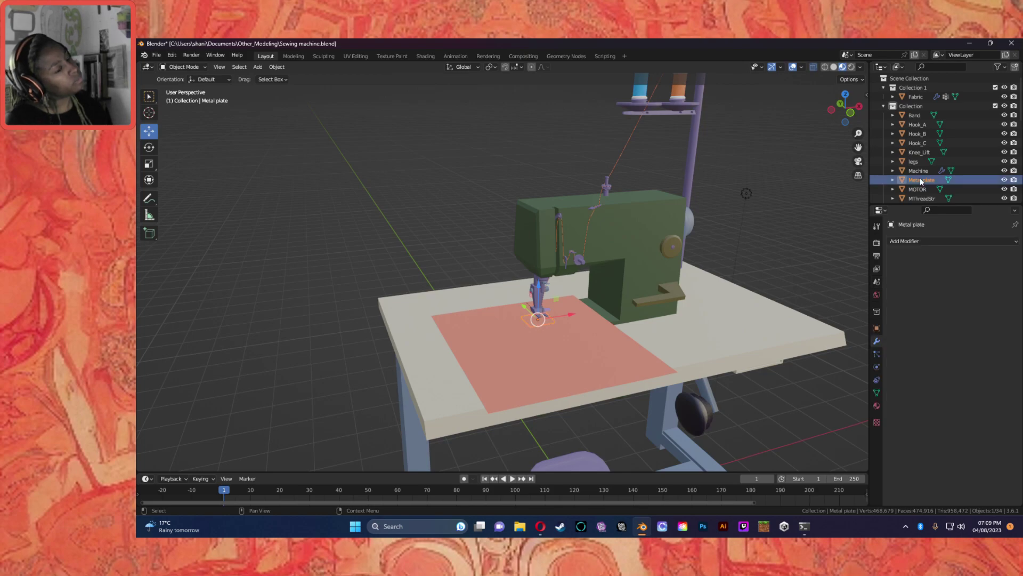
left_click(921, 190)
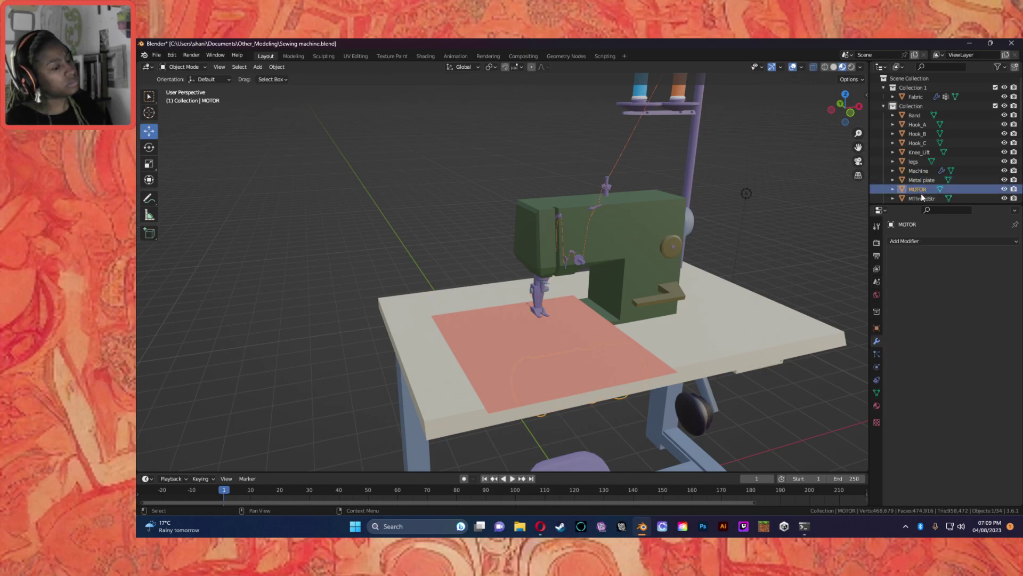
left_click(918, 199)
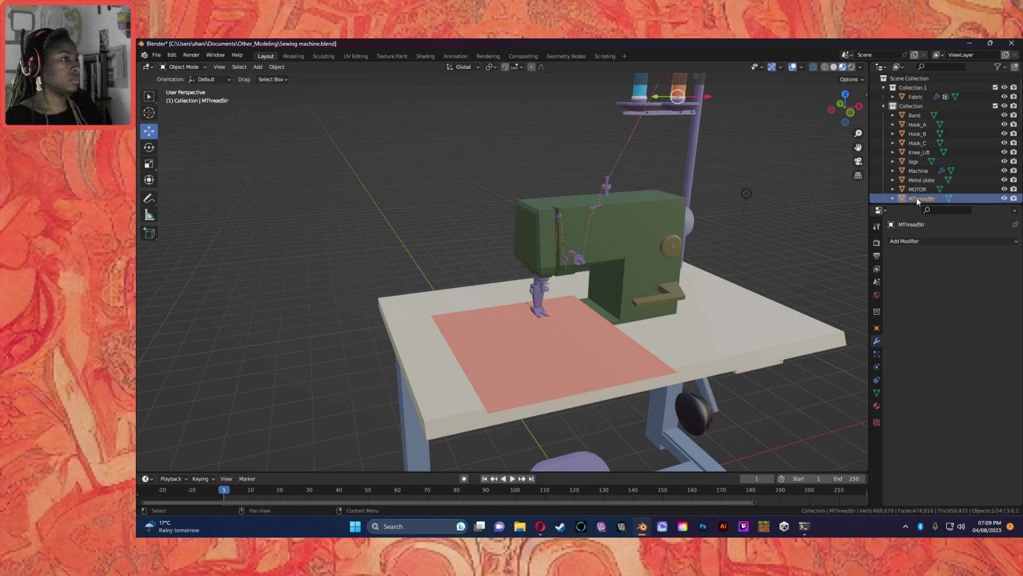
scroll(935, 170, "down", 1)
scroll(931, 160, "down", 1)
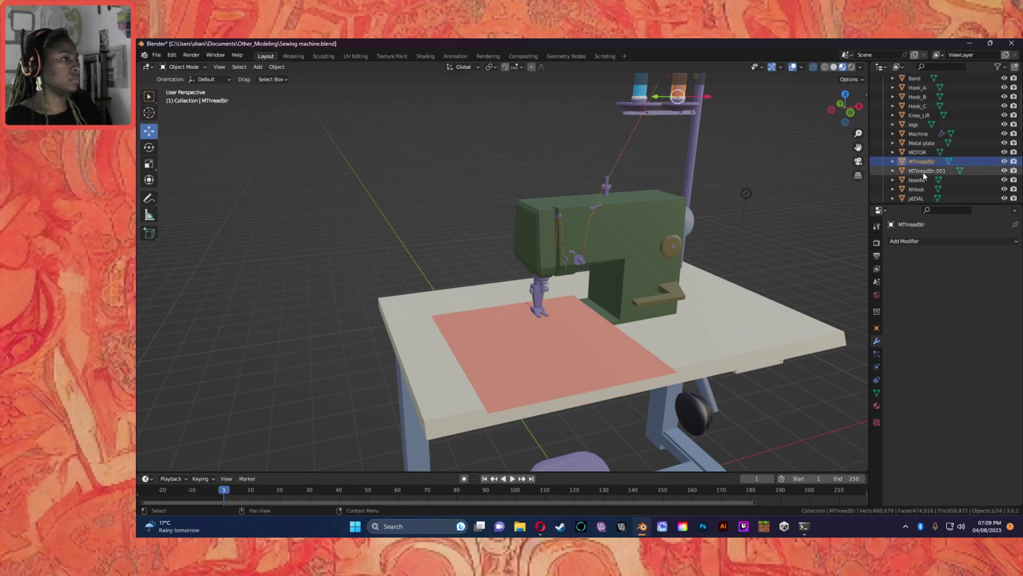
left_click(925, 171)
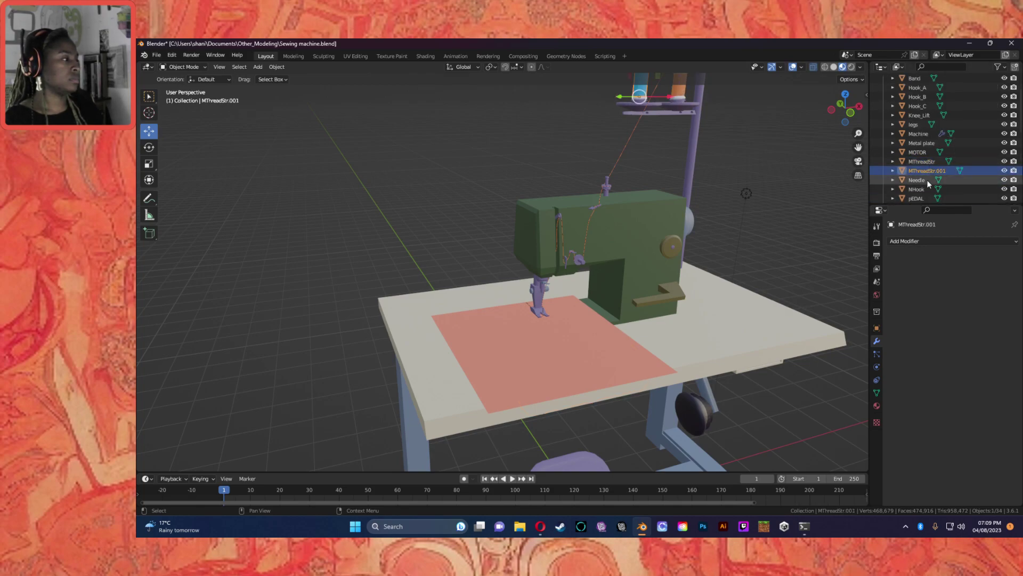
left_click(922, 181)
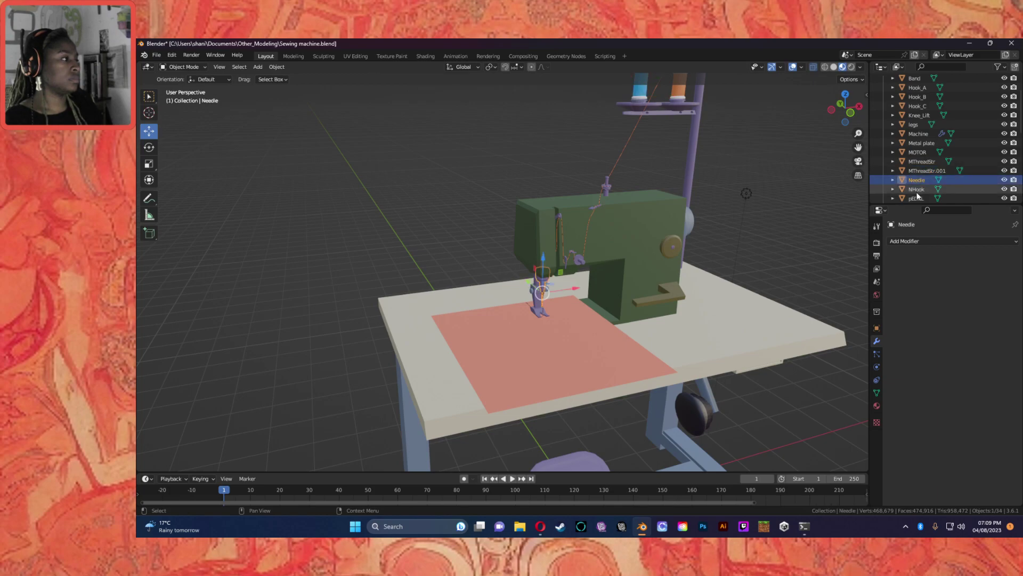
left_click(917, 192)
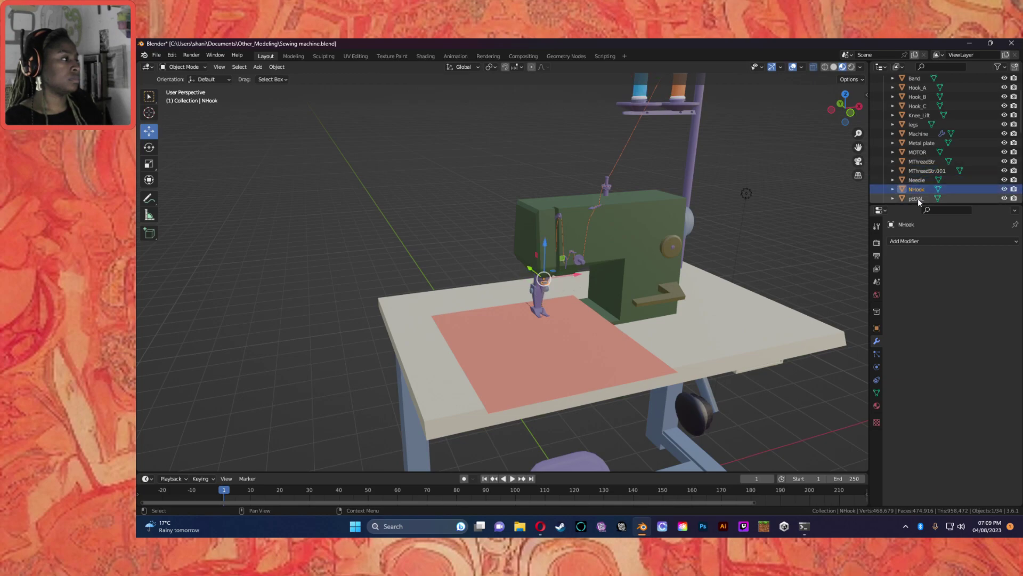
Step: Rename the pEDAL object as Foot_Pedal
left_click(917, 198)
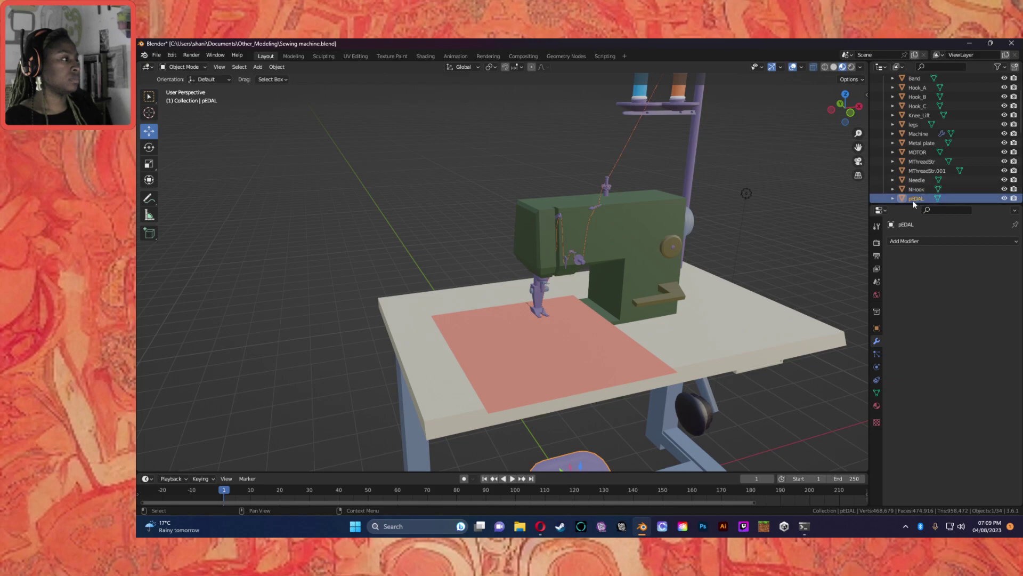
double_click(914, 199)
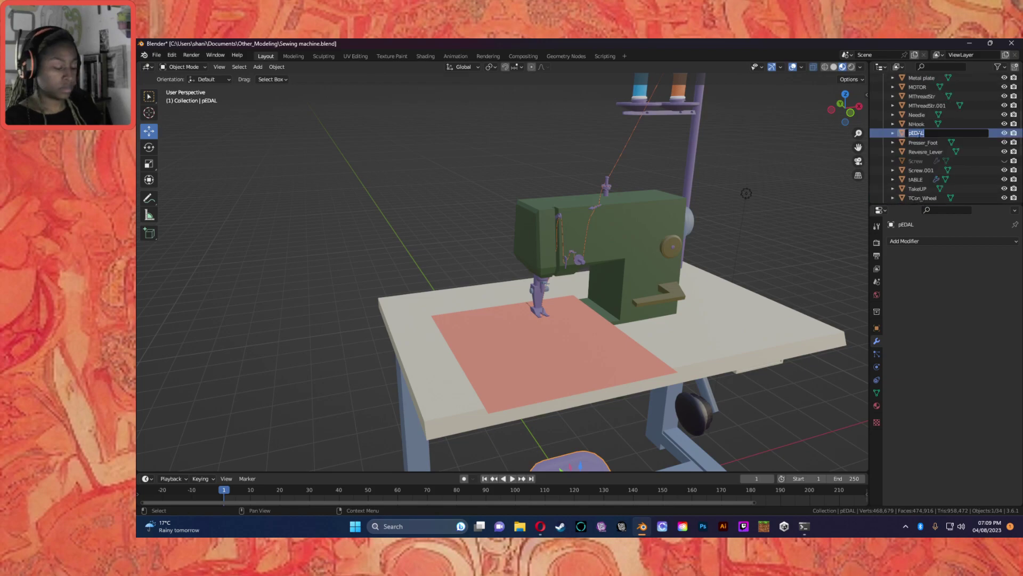
type("Fo")
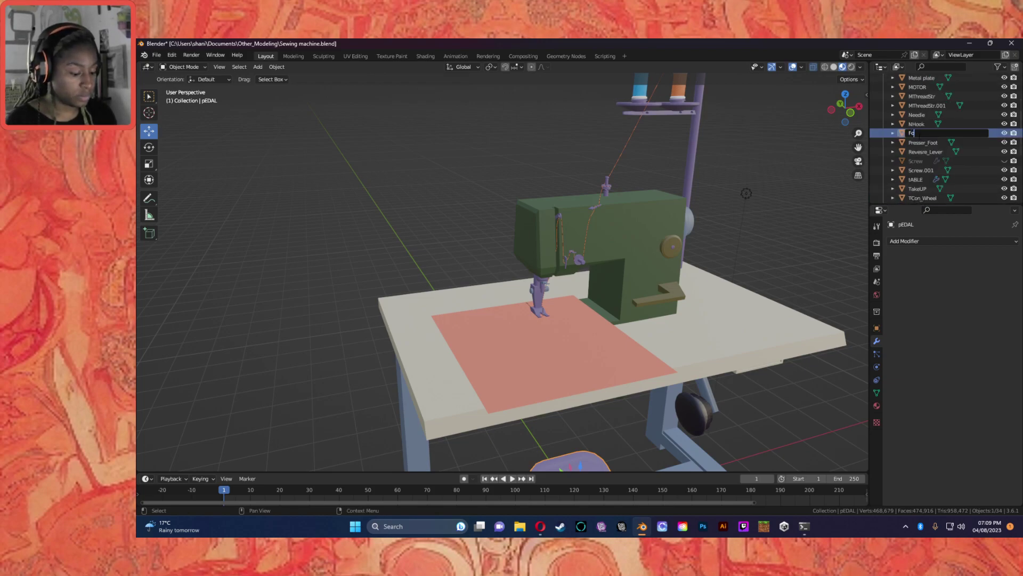
type("ot_Pedal")
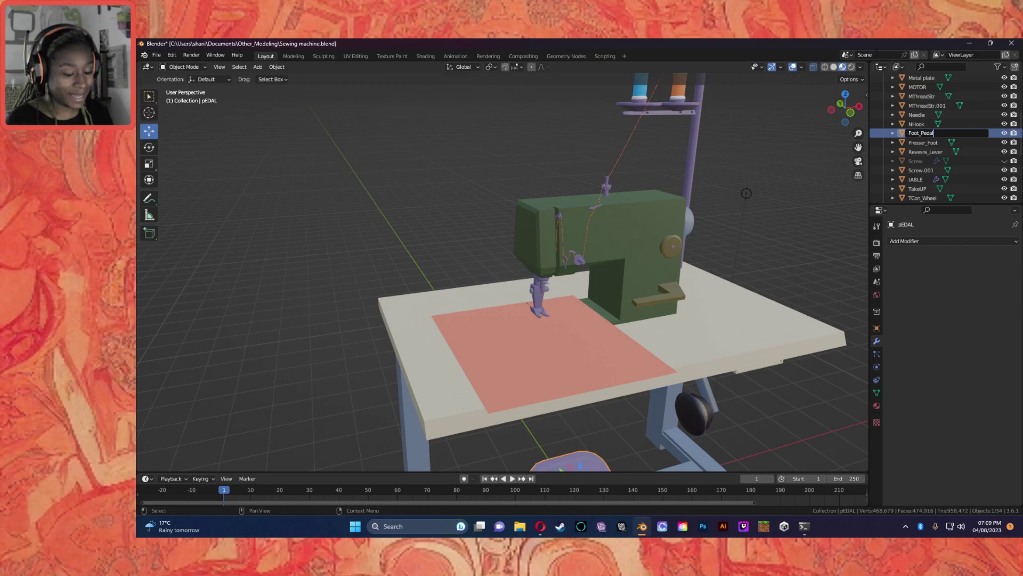
key("Return")
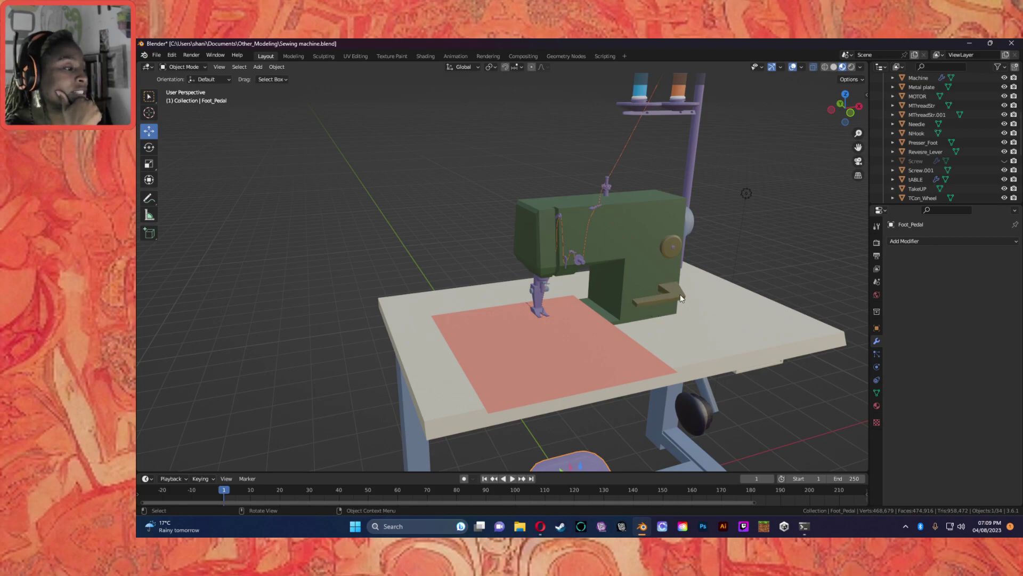
Step: Examine the whole sewing machine and select Revesre_Lever to check which part it is
middle_click_drag(589, 277, 541, 291)
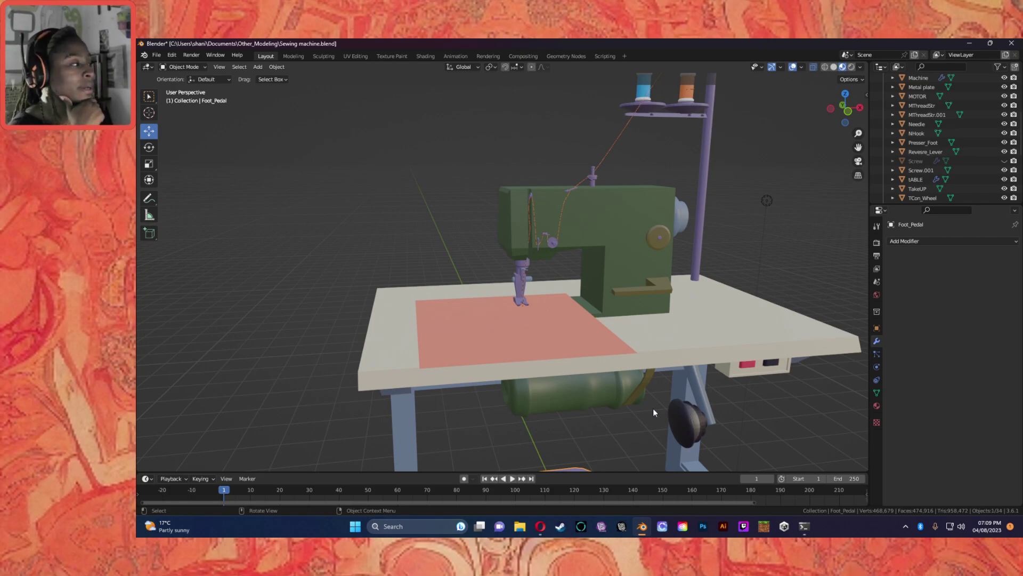
middle_click_drag(585, 329, 725, 324)
middle_click_drag(605, 233, 519, 249)
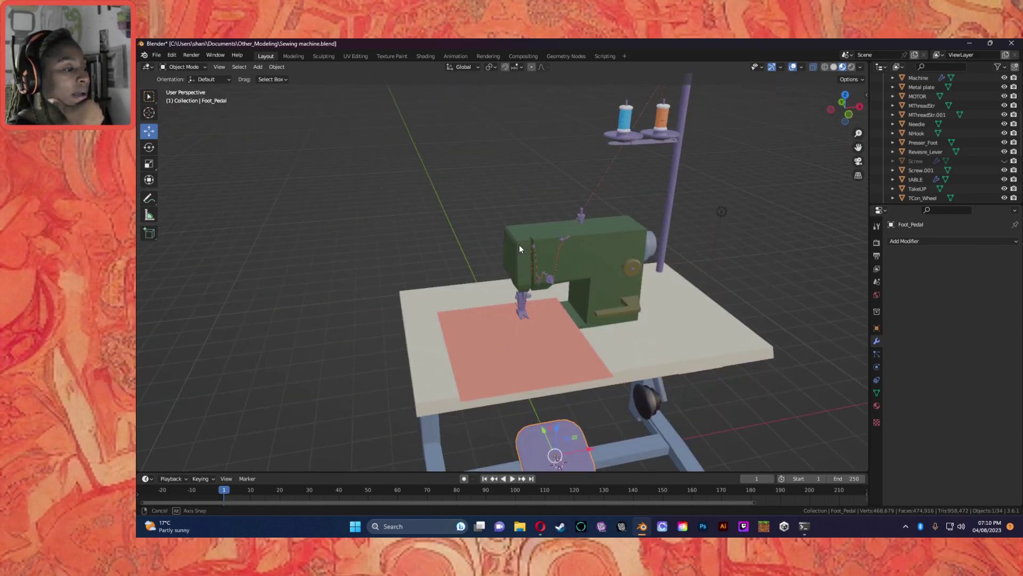
left_click(917, 154)
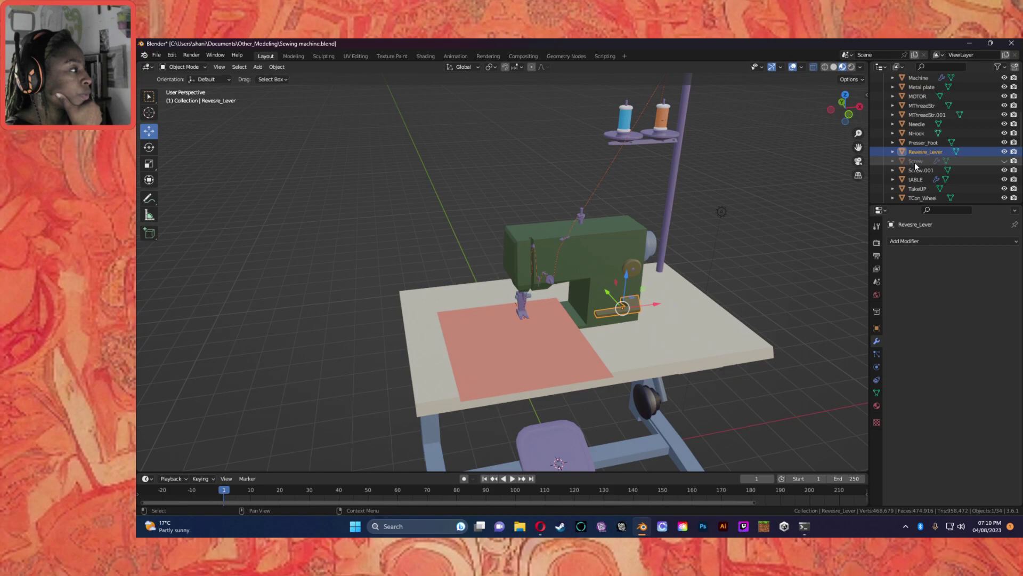
Step: Check which parts Screw, Screw.001, tABLE, TakeUP, TCon_Wheel and Teeth refer to by selecting each one
left_click(913, 161)
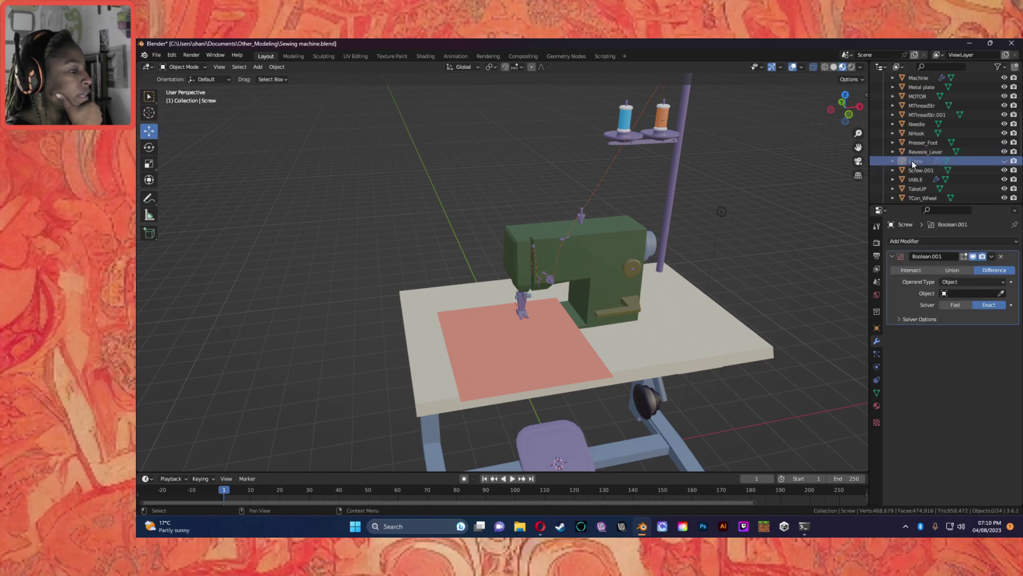
left_click(914, 171)
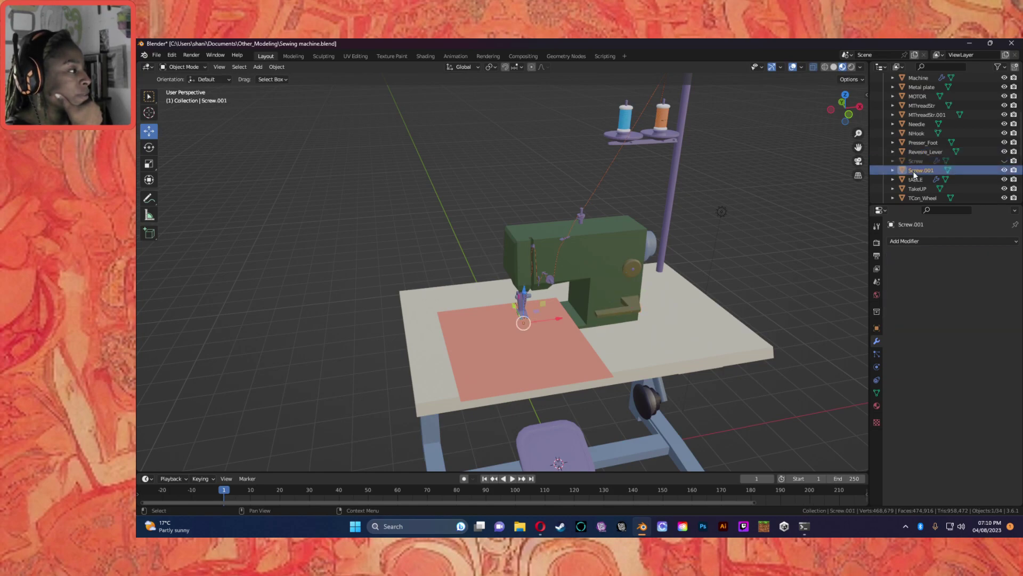
left_click(913, 179)
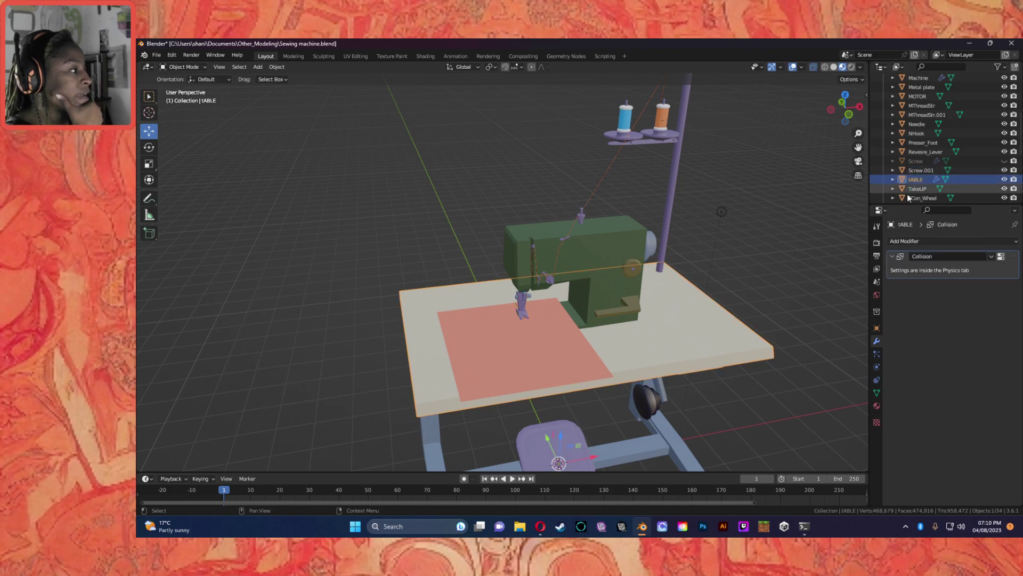
left_click(908, 189)
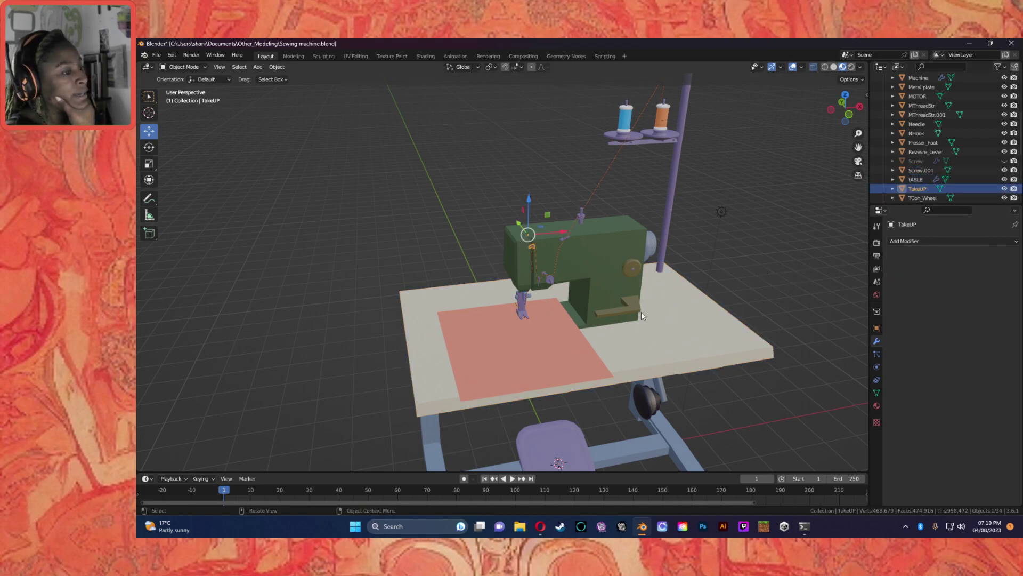
scroll(587, 323, "up", 3)
left_click(925, 198)
scroll(920, 186, "down", 2)
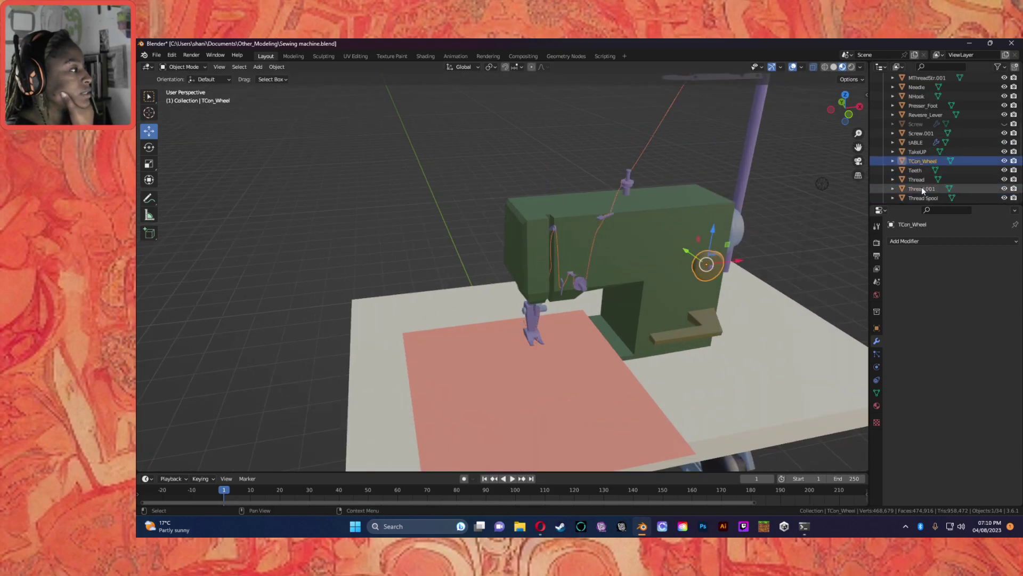
left_click(917, 171)
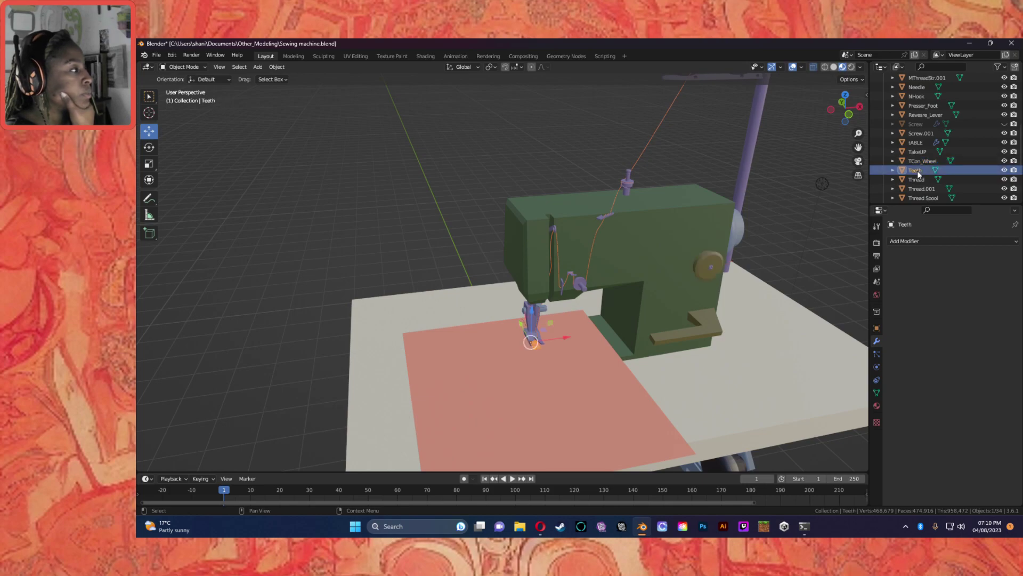
Step: Delete the leftover Thread and Thread.001 objects from the scene
left_click(918, 180)
scroll(918, 191, "down", 2)
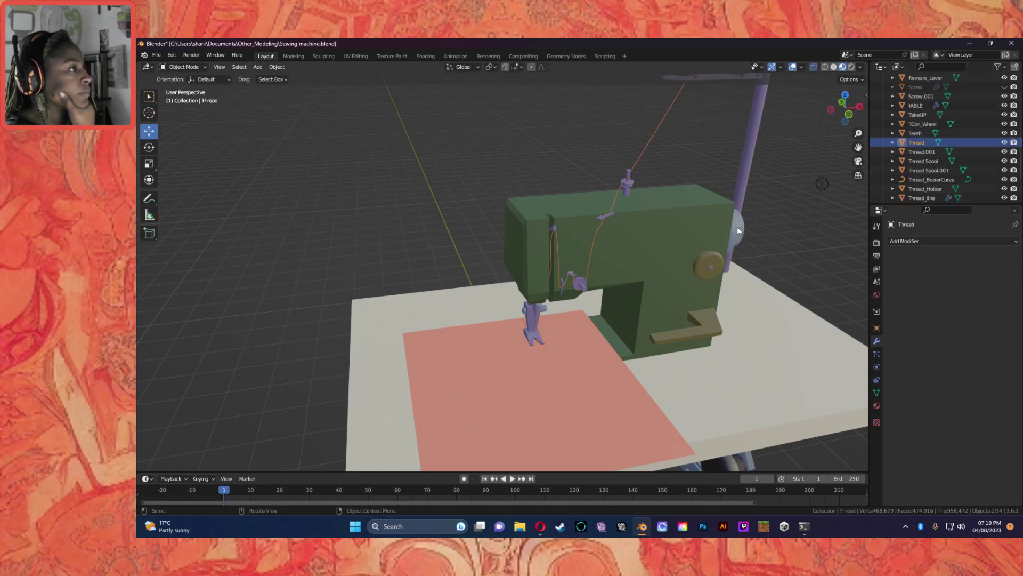
scroll(740, 229, "down", 3)
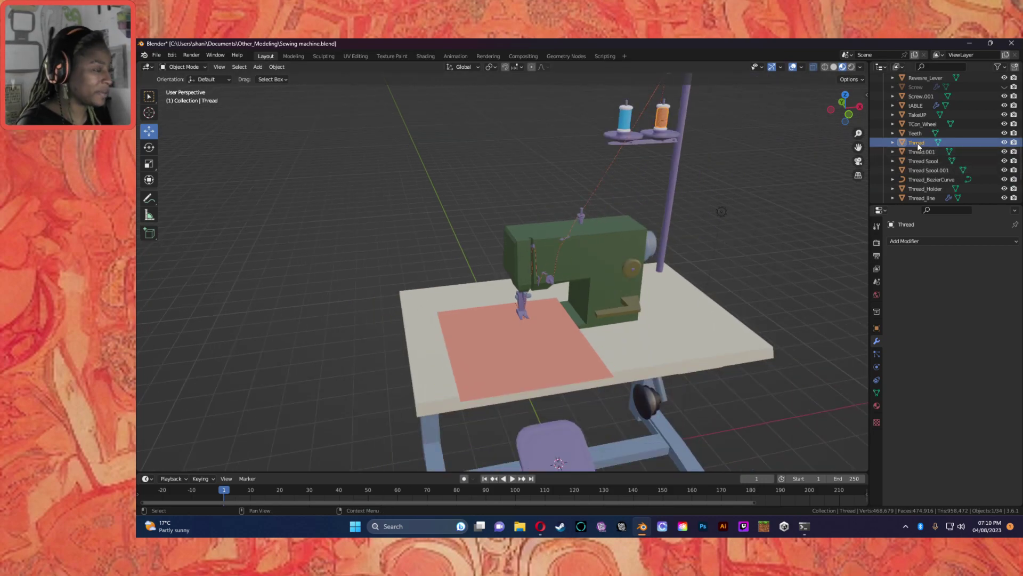
key("Delete")
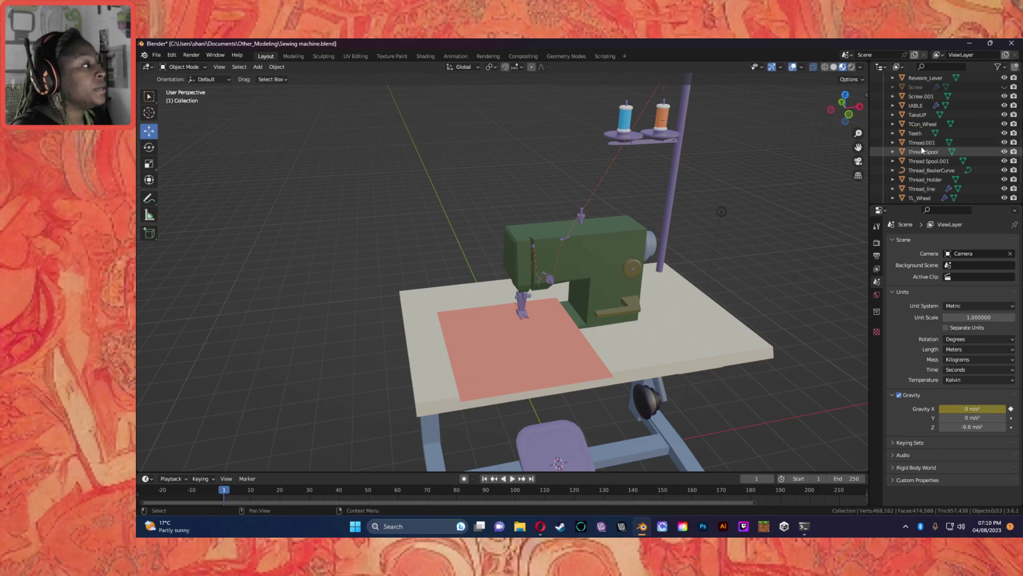
left_click(925, 146)
key("Delete")
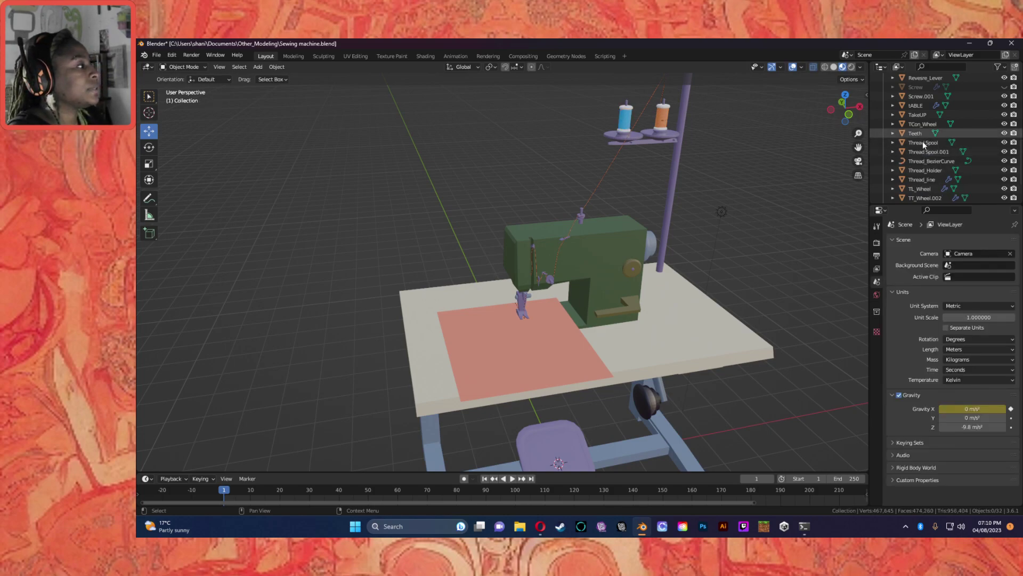
Step: Check which parts Thread Spool.001, Thread_BezierCurve and Thread_Holder refer to by selecting each one
left_click(922, 153)
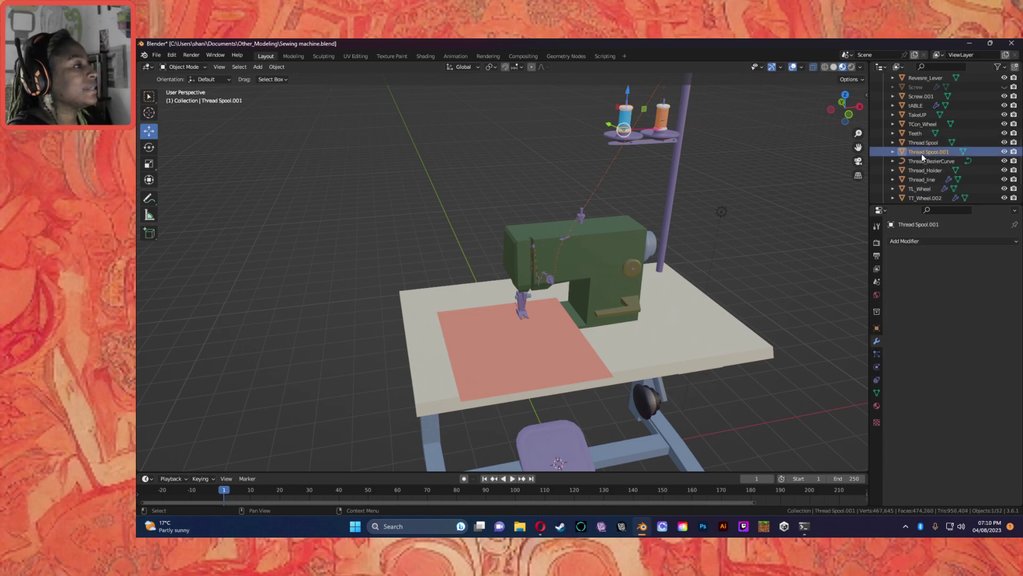
left_click(920, 162)
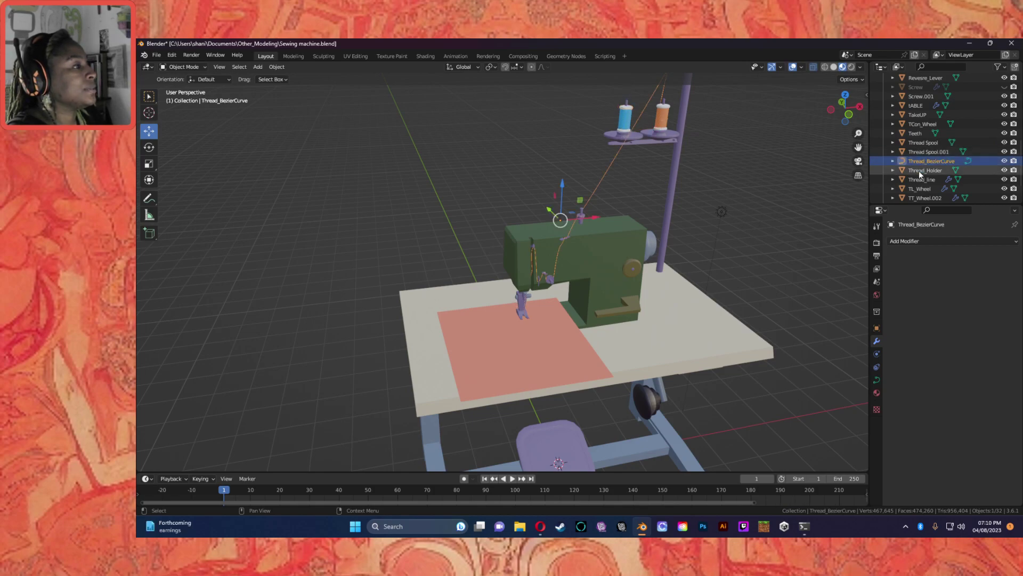
left_click(919, 171)
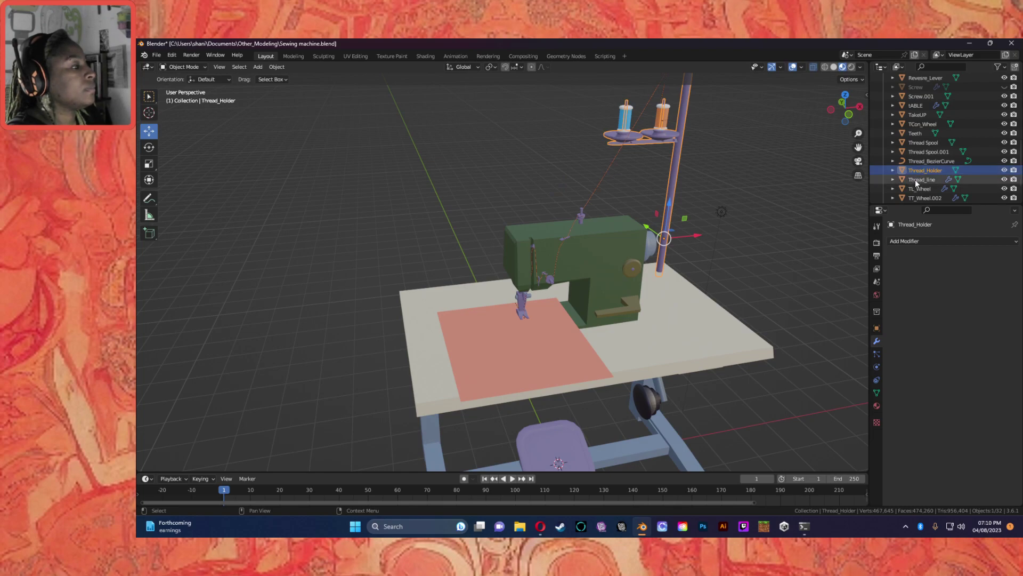
Step: Apply a Boolean Difference modifier to Thread_Holder with tABLE as the cutting object, and save the file
left_click(906, 241)
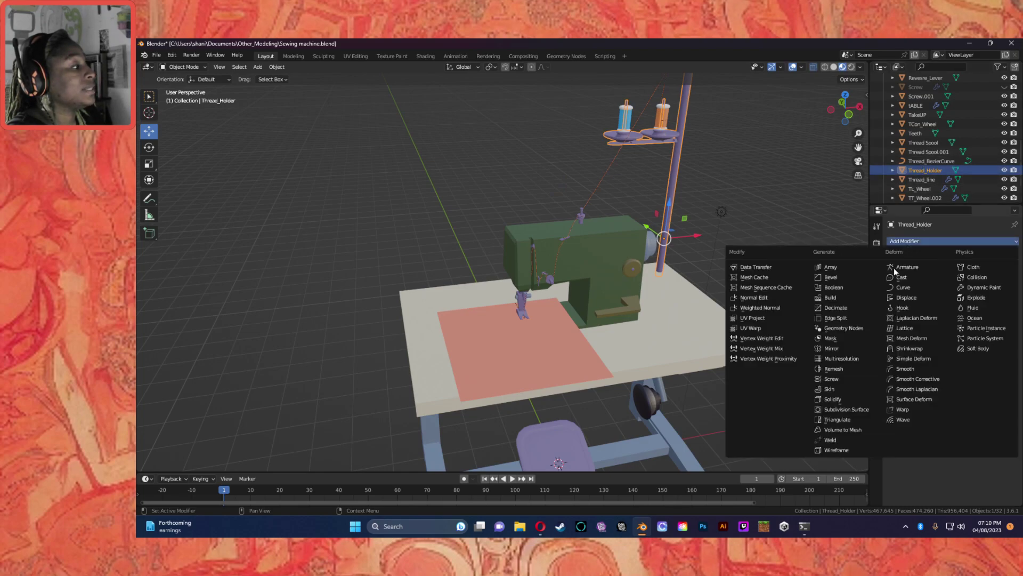
left_click(832, 287)
left_click(1001, 293)
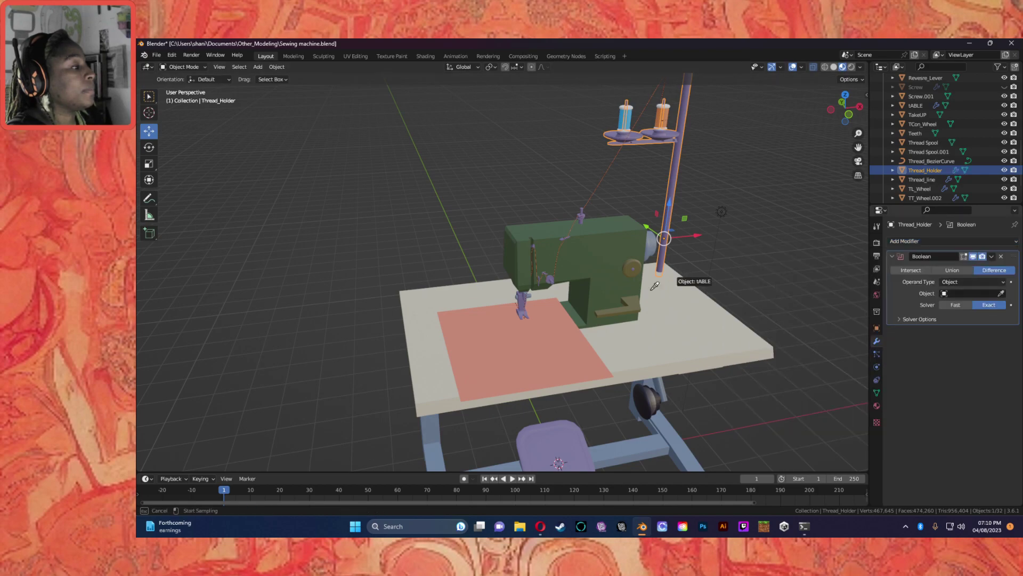
left_click(672, 301)
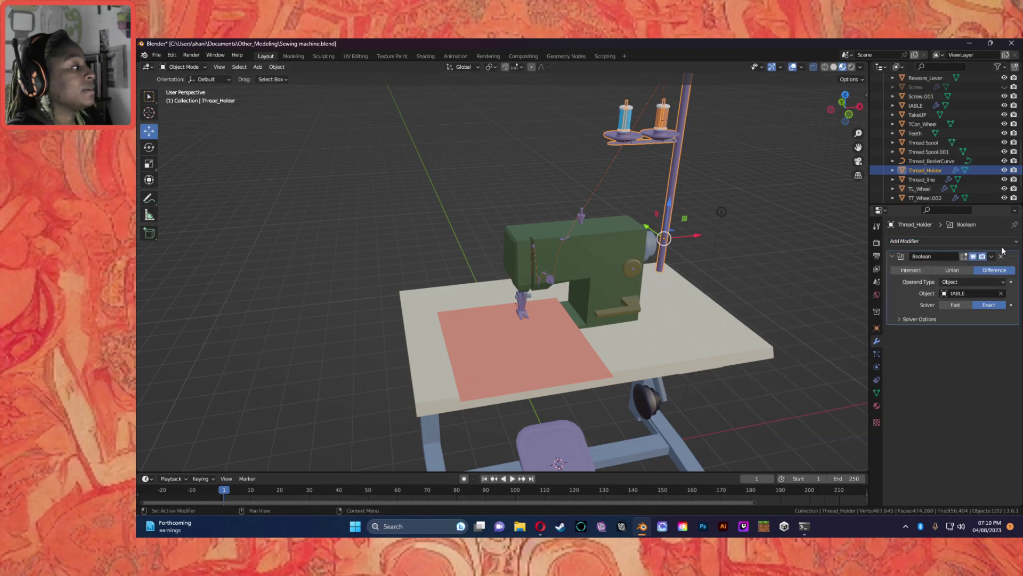
left_click(992, 256)
left_click(956, 267)
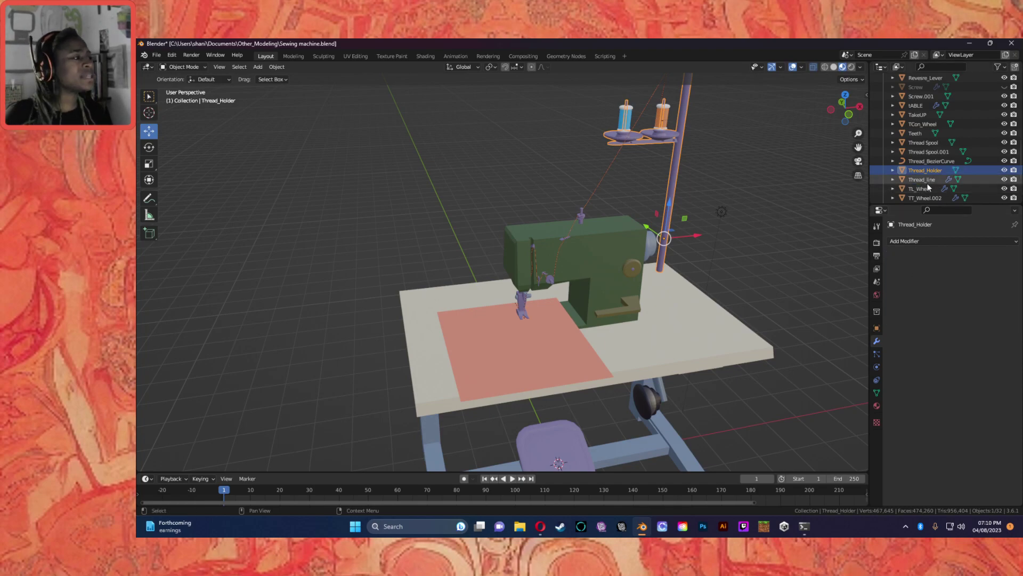
key("ctrl+s")
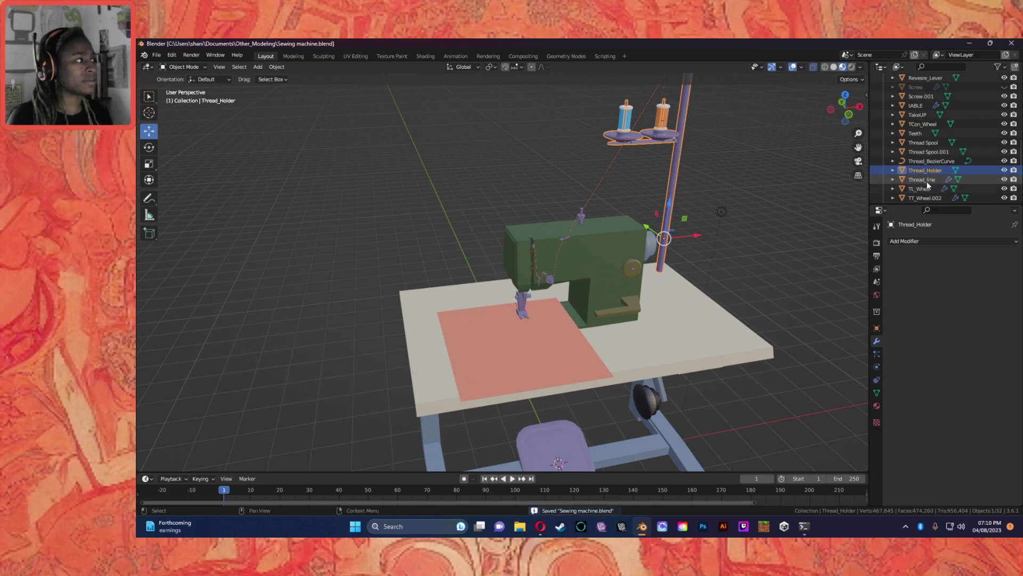
Step: Compare Thread_line and Thread_BezierCurve by selecting each, and look at their modifiers
left_click(926, 181)
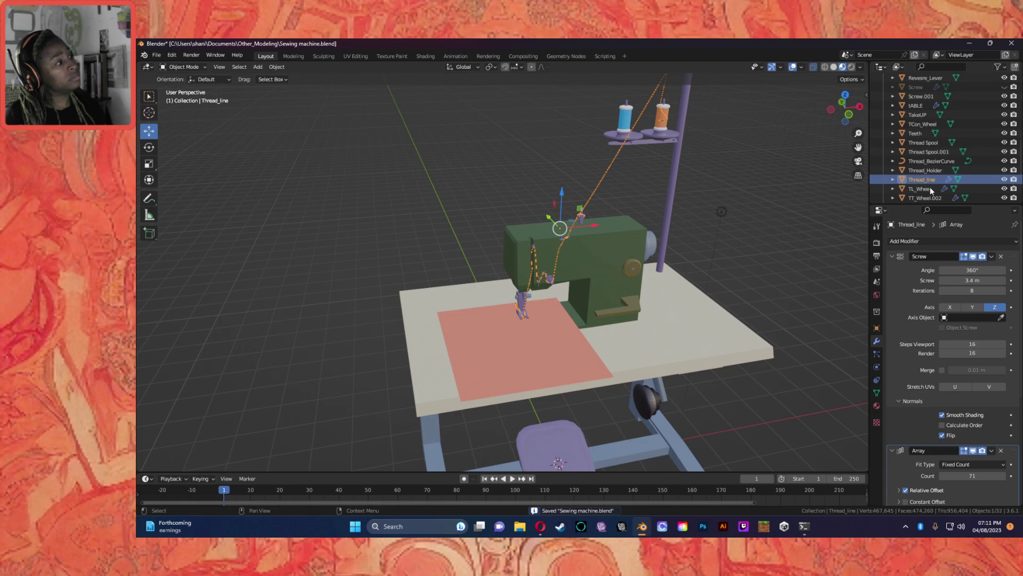
left_click(926, 161)
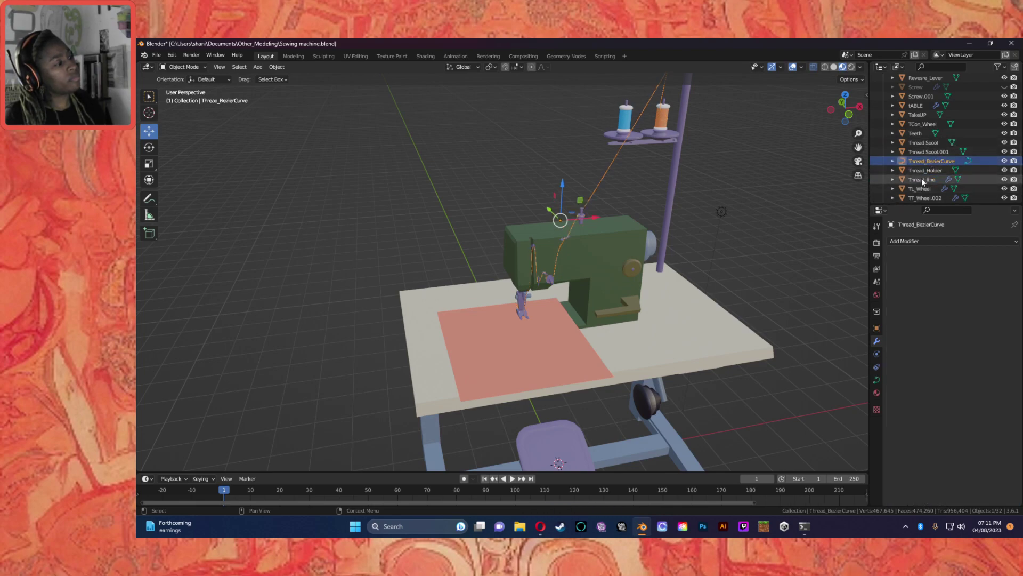
left_click(922, 179)
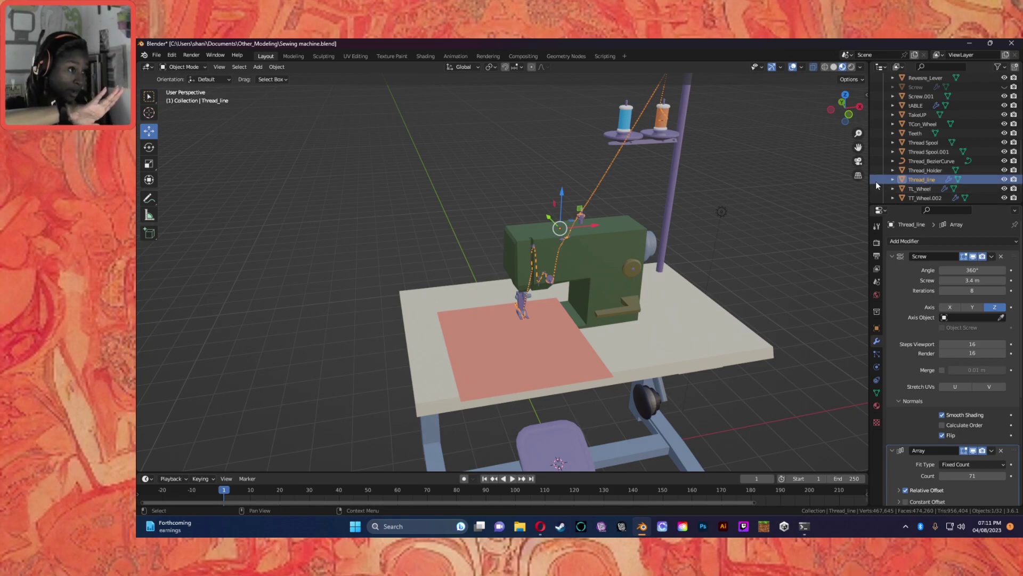
Step: Apply the Boolean Difference modifier on TL_Wheel that uses Machine as its object
left_click(930, 187)
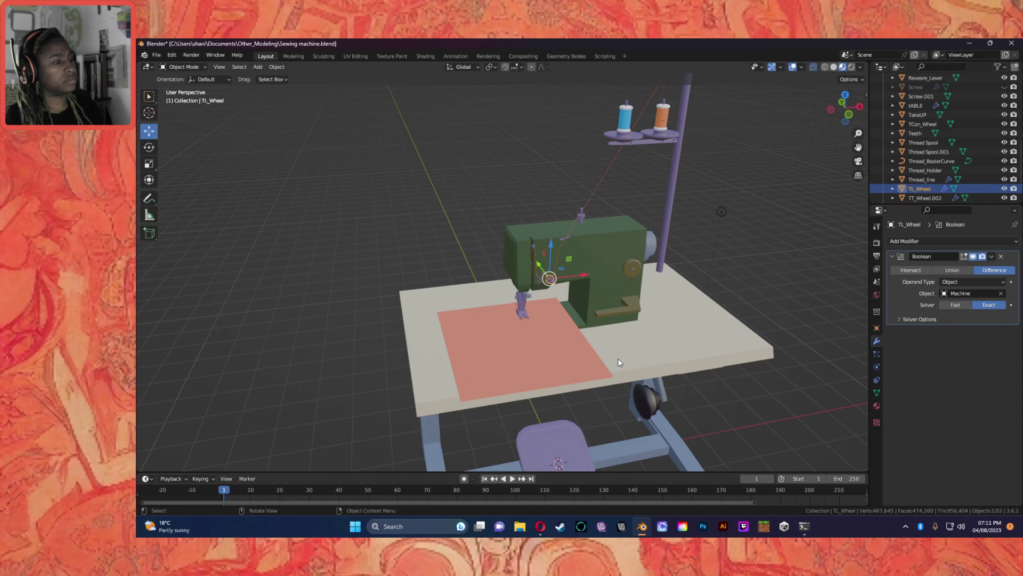
scroll(533, 336, "up", 5)
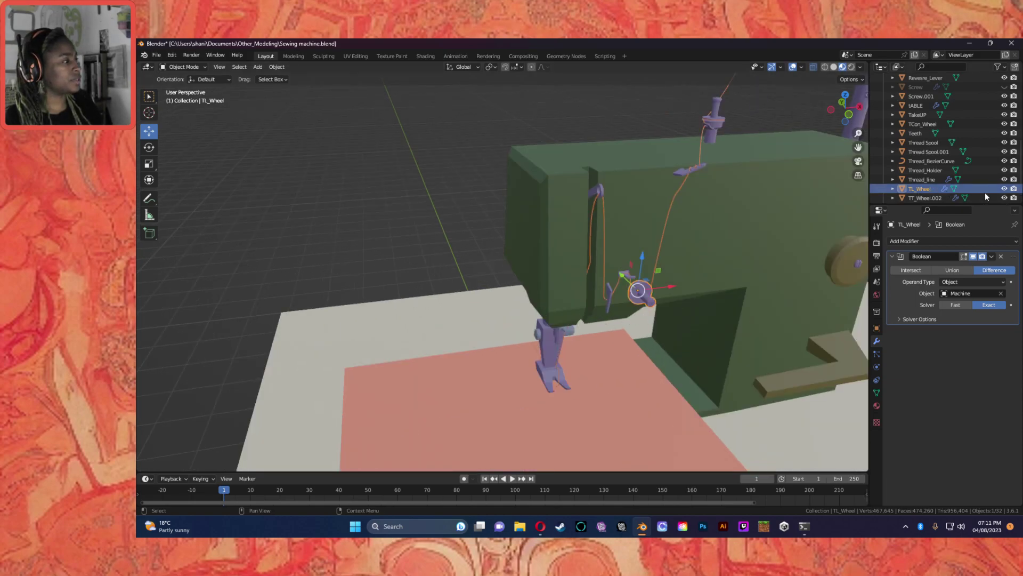
left_click(990, 255)
left_click(954, 267)
Step: Set Machine as the object of TT_Wheel.002's Boolean modifier and apply the modifier
left_click(913, 198)
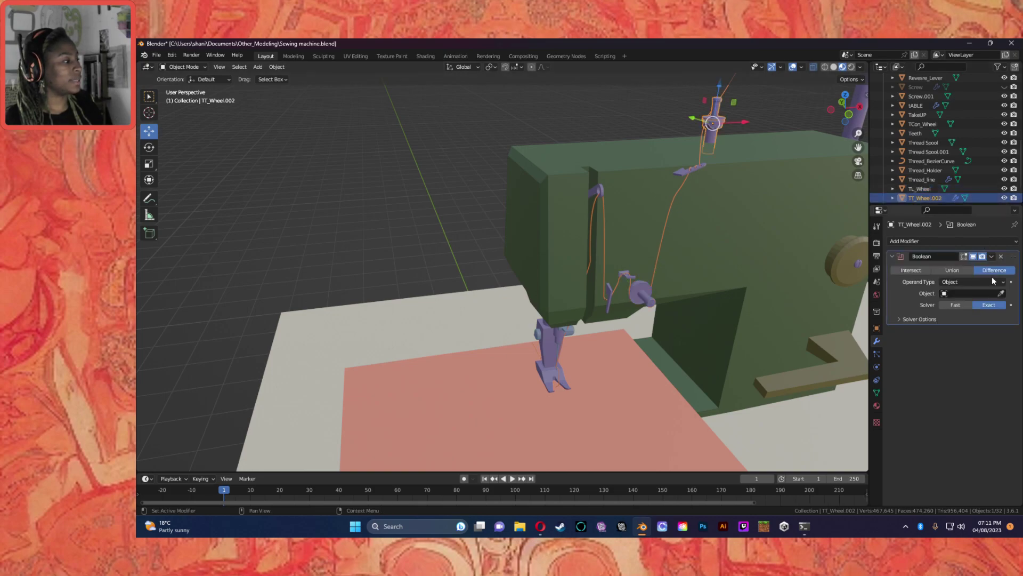
left_click(1000, 294)
left_click(717, 180)
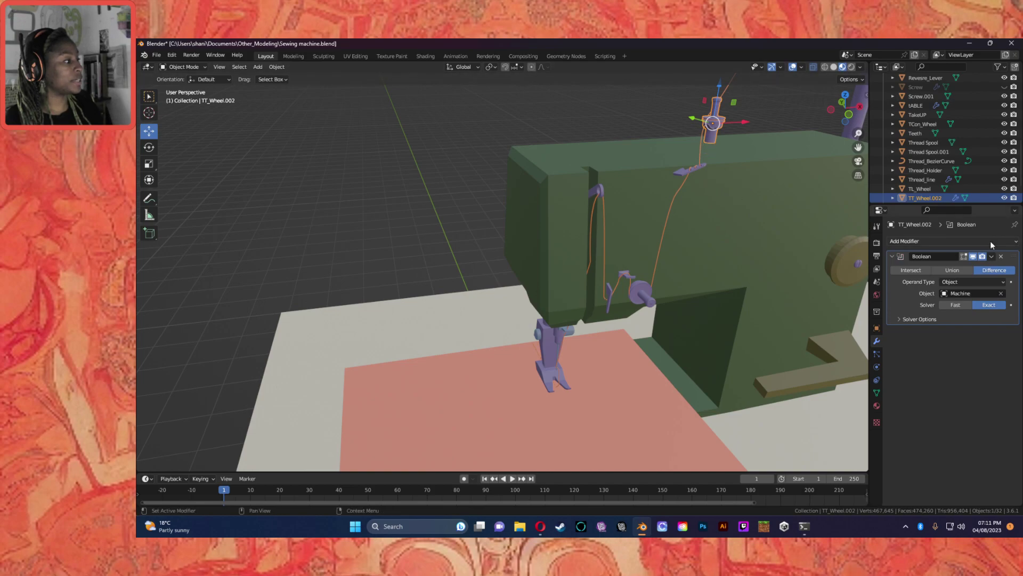
left_click(992, 257)
left_click(957, 268)
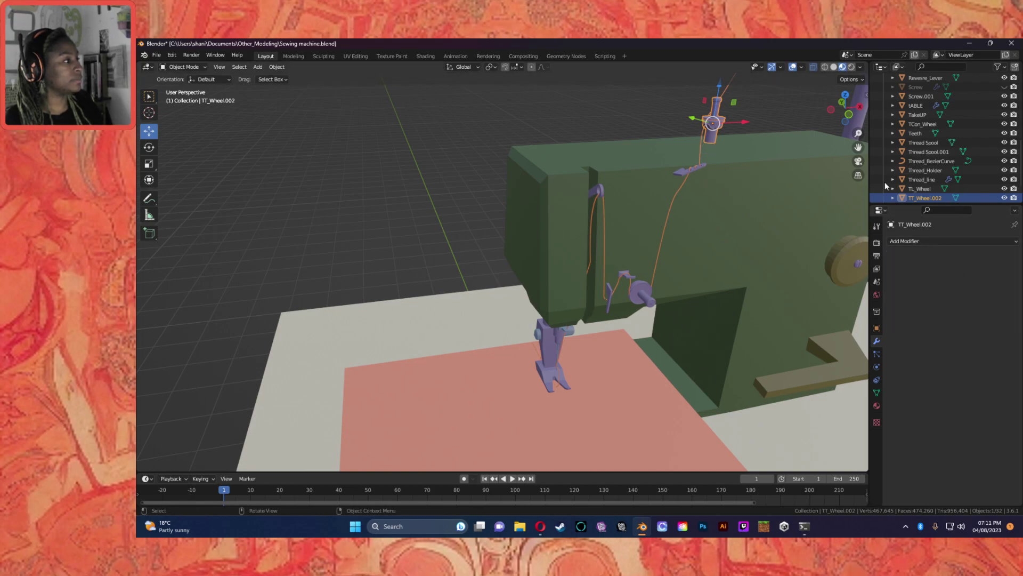
Step: Unhide Cylinder.001 and delete the collection named Collection 3, keeping its camera and light in the scene
scroll(887, 184, "down", 3)
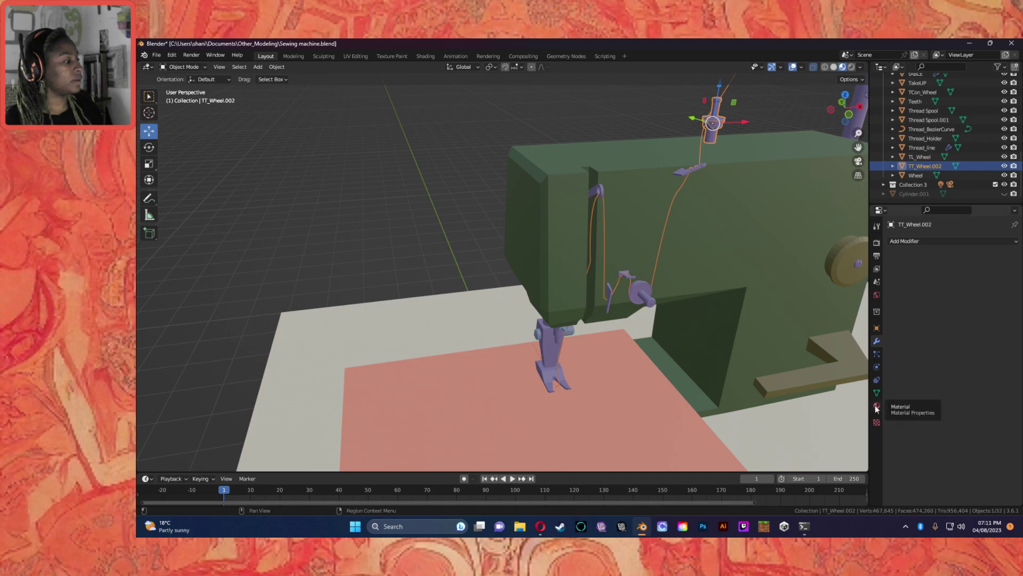
left_click(914, 194)
left_click(1004, 194)
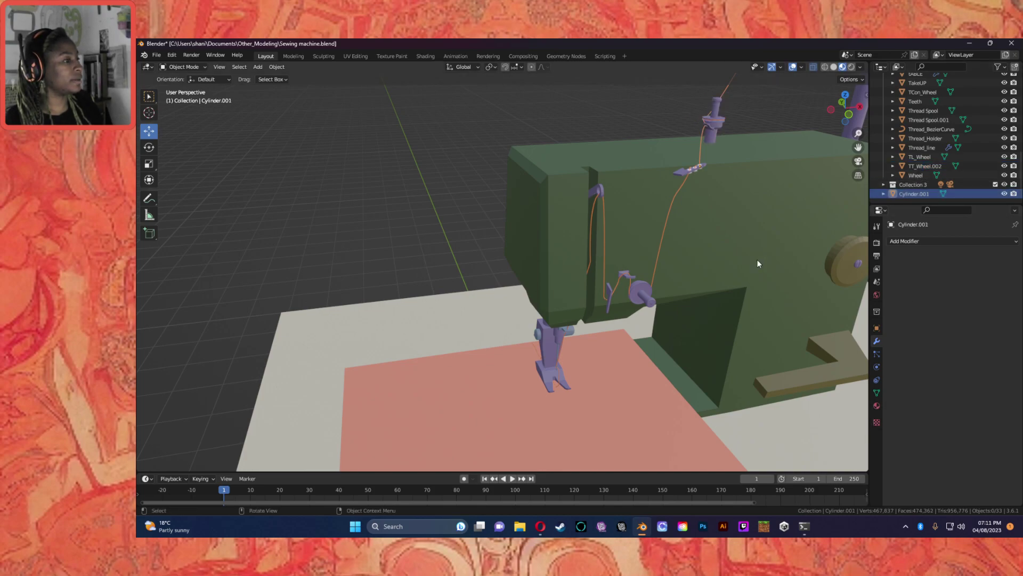
left_click(924, 187)
key("x")
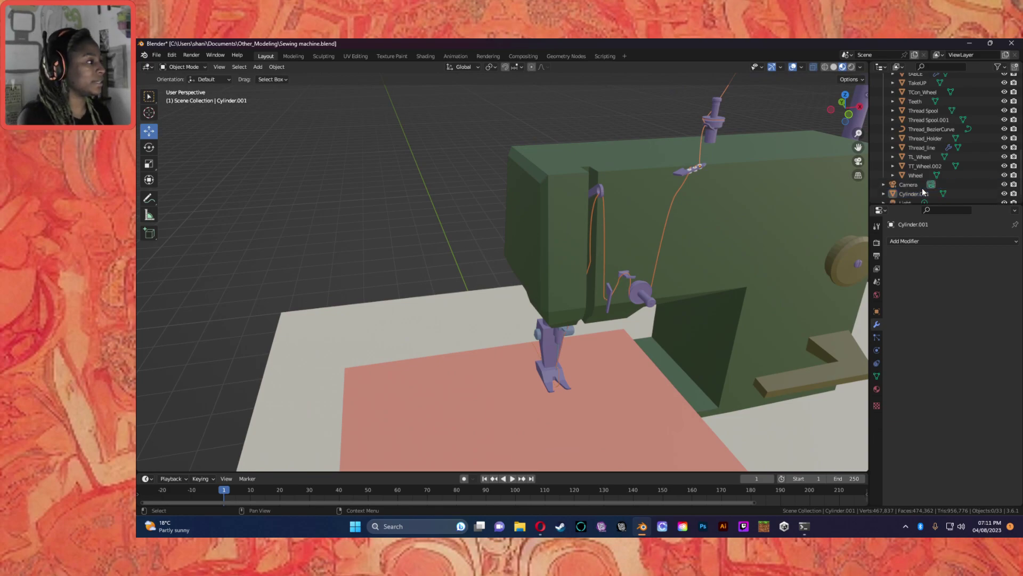
Step: Delete the Cylinder.001 object beside the thread guide on top of the machine
left_click(907, 192)
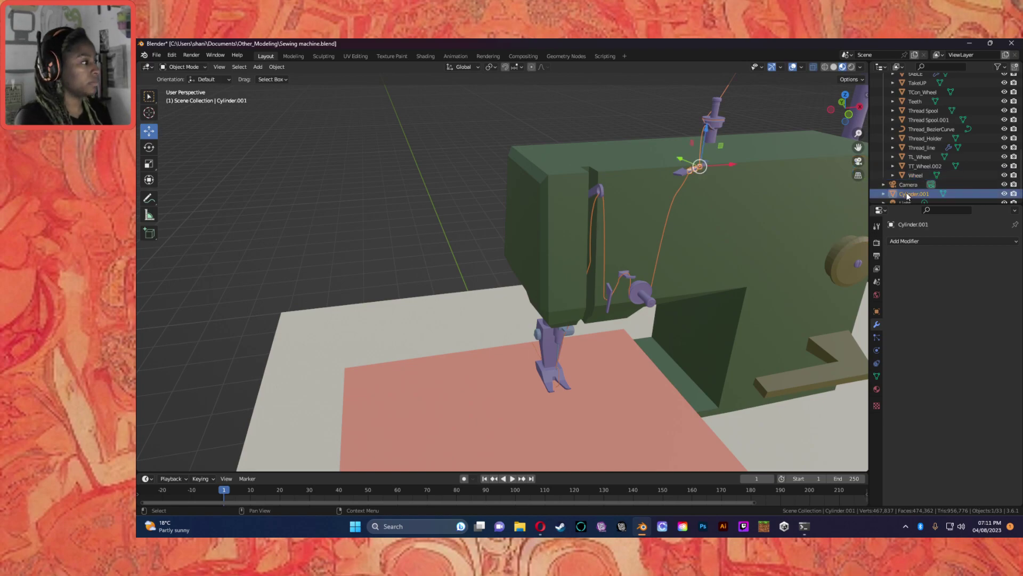
key("x")
left_click(909, 195)
Step: Select Wheel to check which part it is, and examine the sewing machine from several sides
scroll(920, 148, "up", 10)
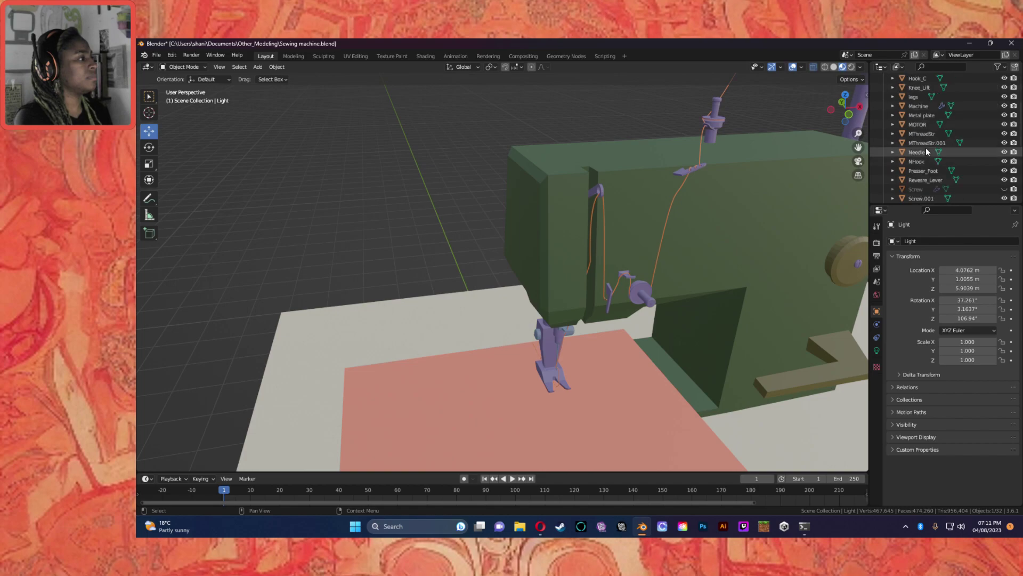
scroll(918, 155, "down", 10)
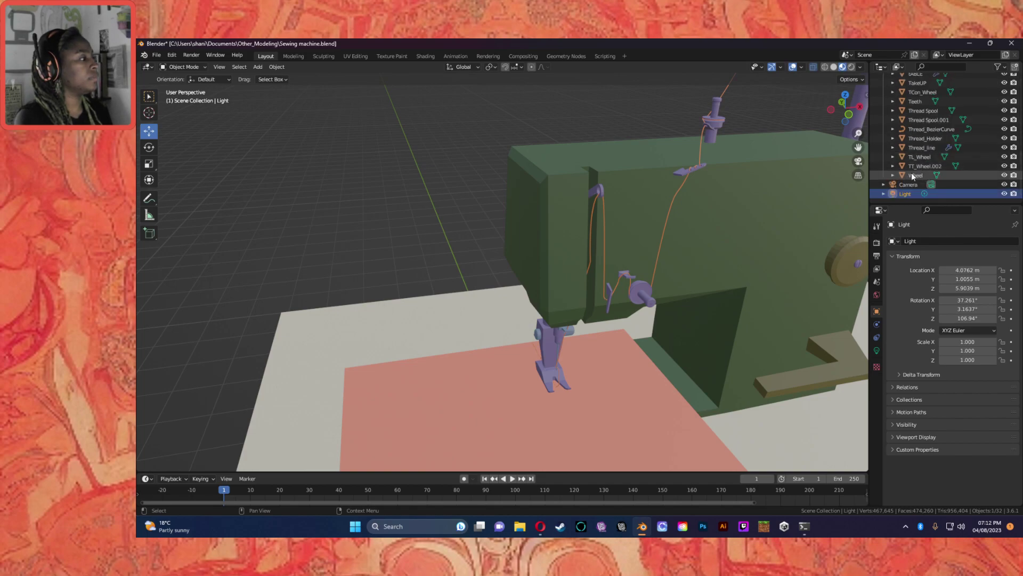
left_click(912, 176)
middle_click_drag(823, 213, 734, 229)
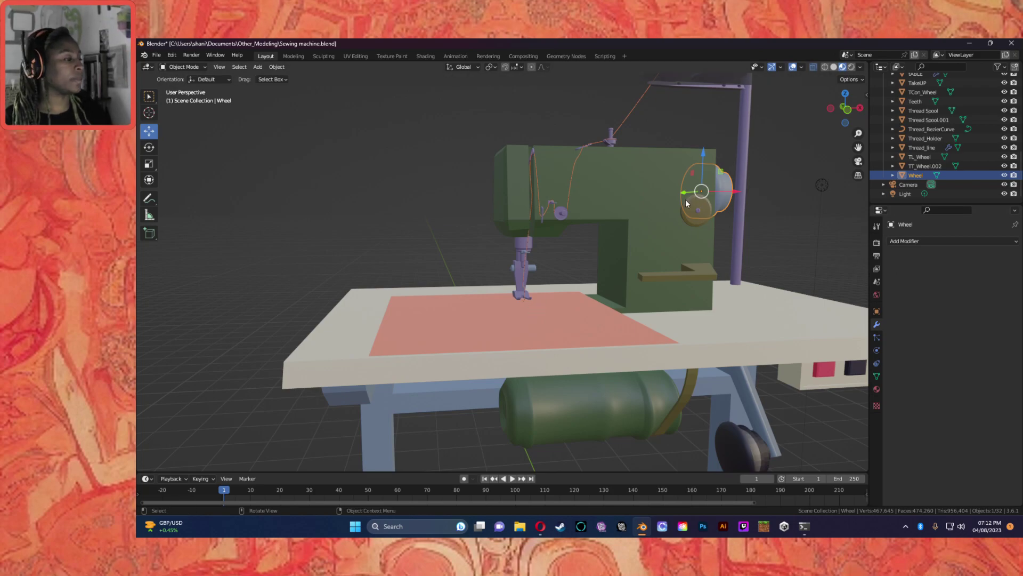
middle_click_drag(733, 281, 680, 293)
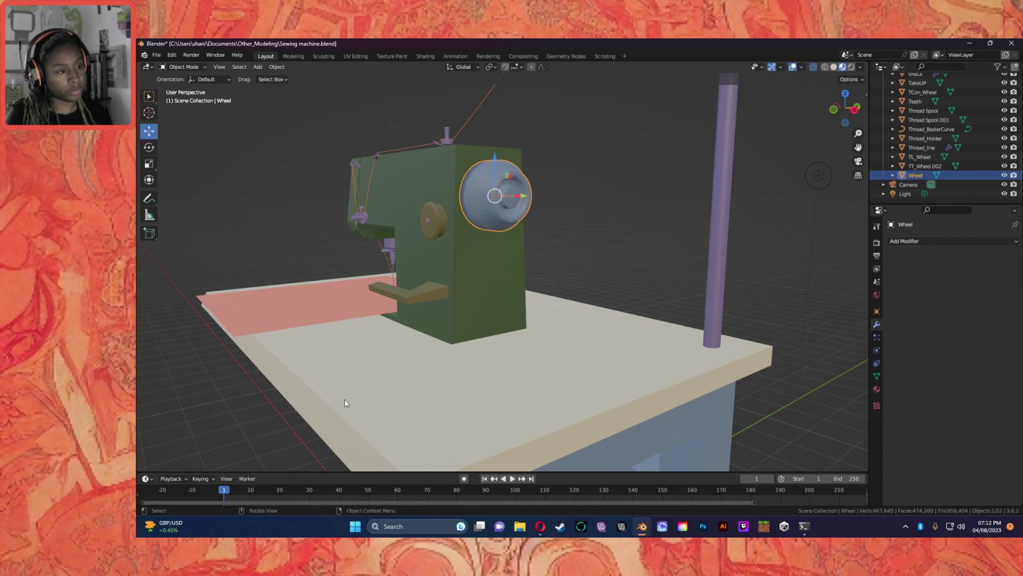
middle_click_drag(504, 370, 552, 389)
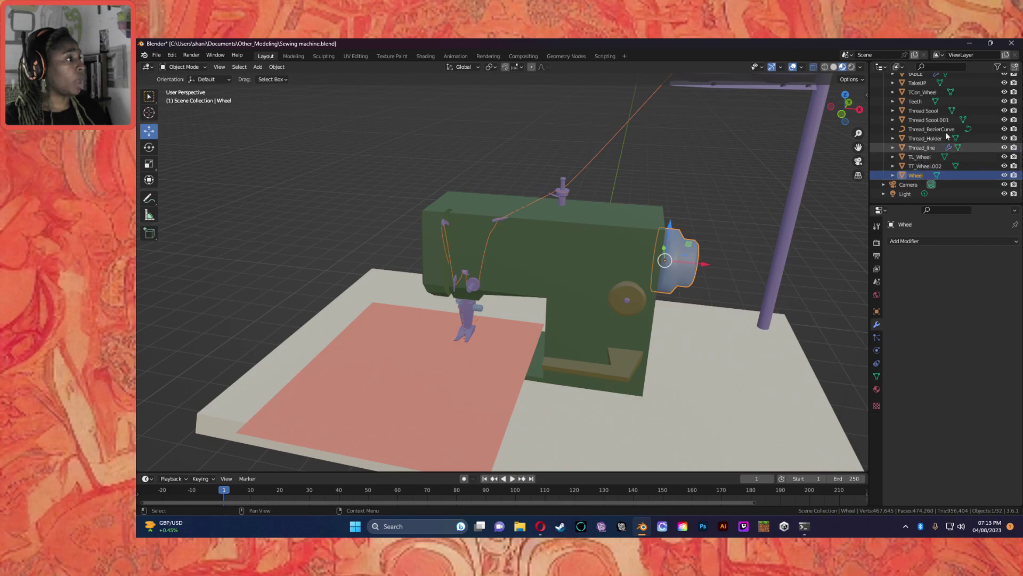
Step: Check which material the Wheel object uses, and select TT_Wheel.002 to show its material slots
scroll(948, 146, "up", 1)
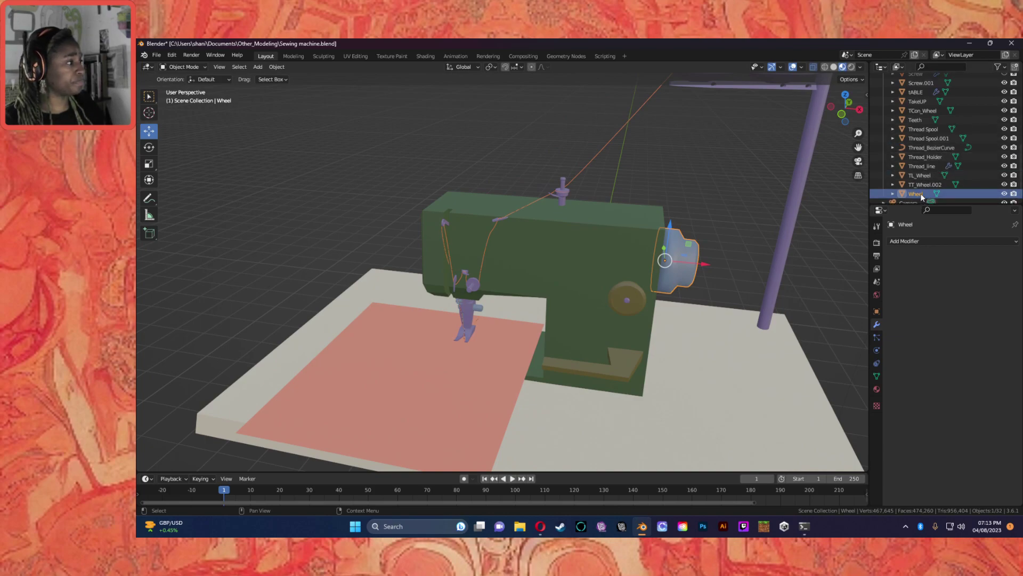
left_click(876, 388)
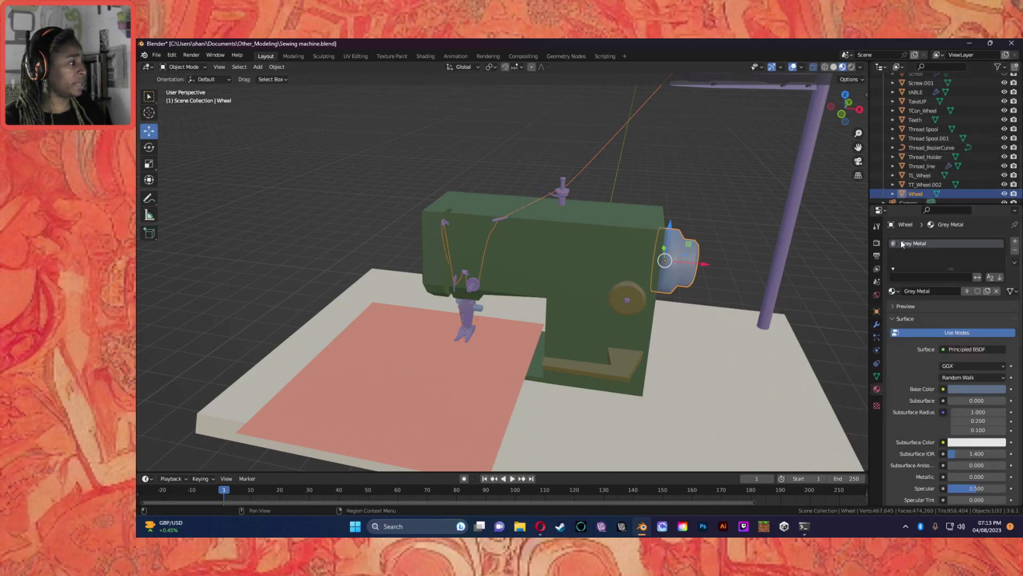
left_click(919, 185)
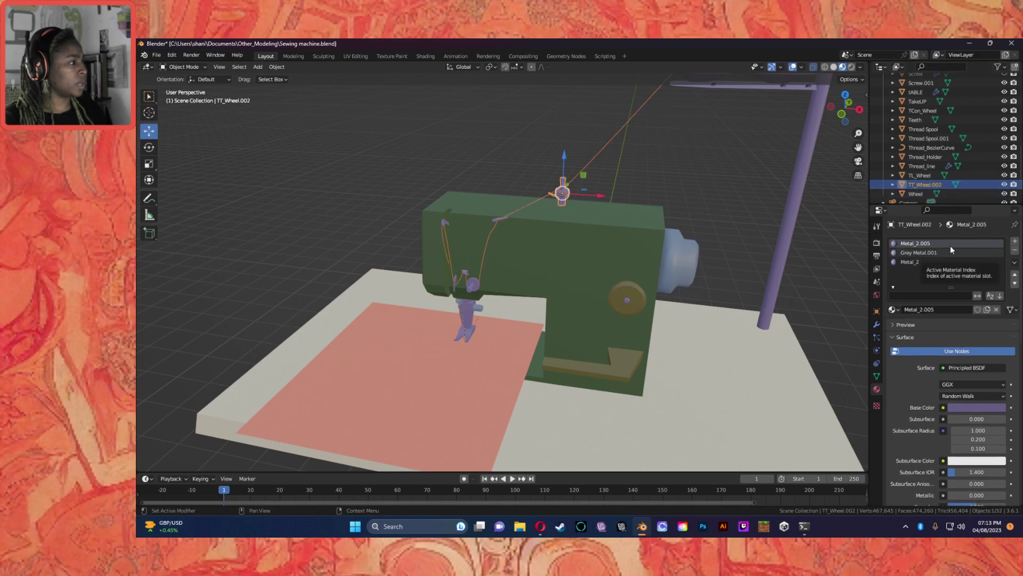
Step: Try removing the Metal_2.005 material slot from TT_Wheel.002, inspect the part up close, and undo the removal
left_click(1015, 250)
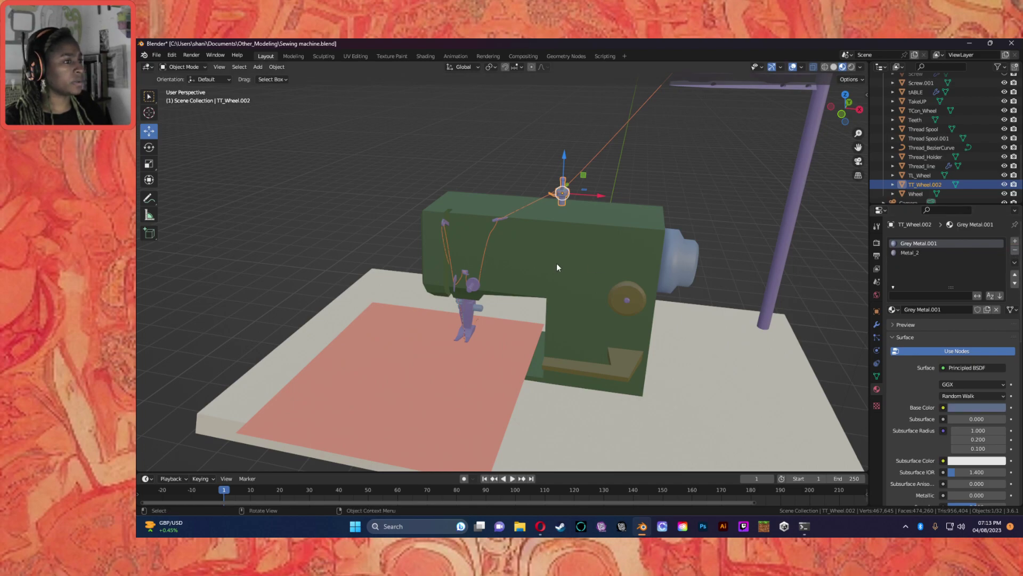
scroll(559, 210, "up", 6)
middle_click_drag(616, 192, 600, 215)
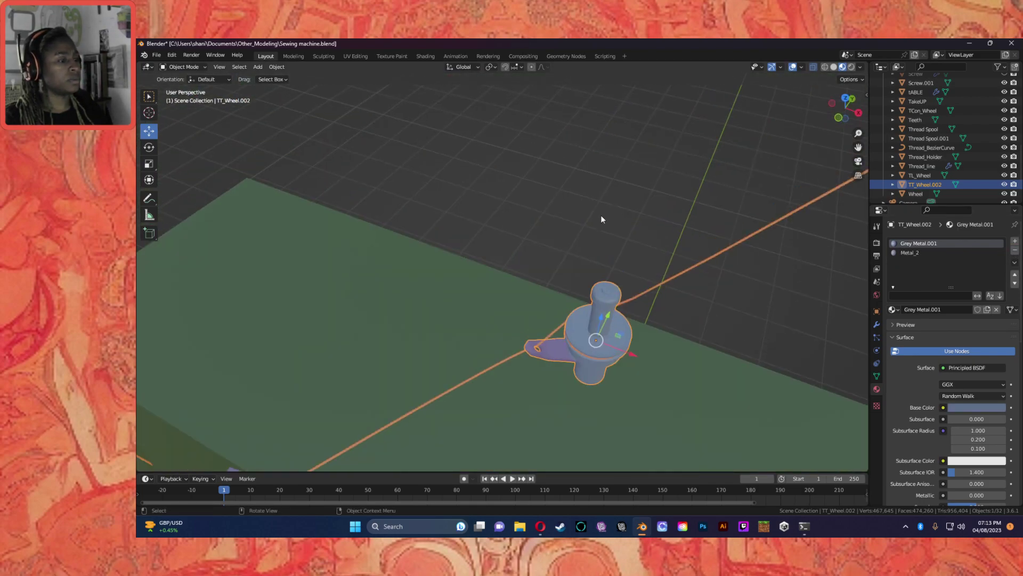
scroll(600, 215, "down", 3)
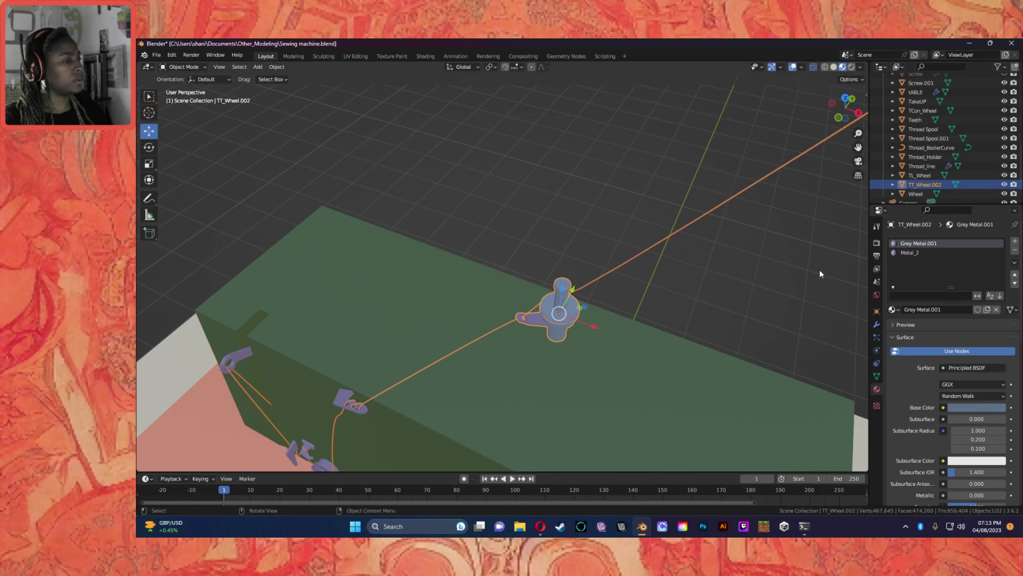
key("ctrl+z")
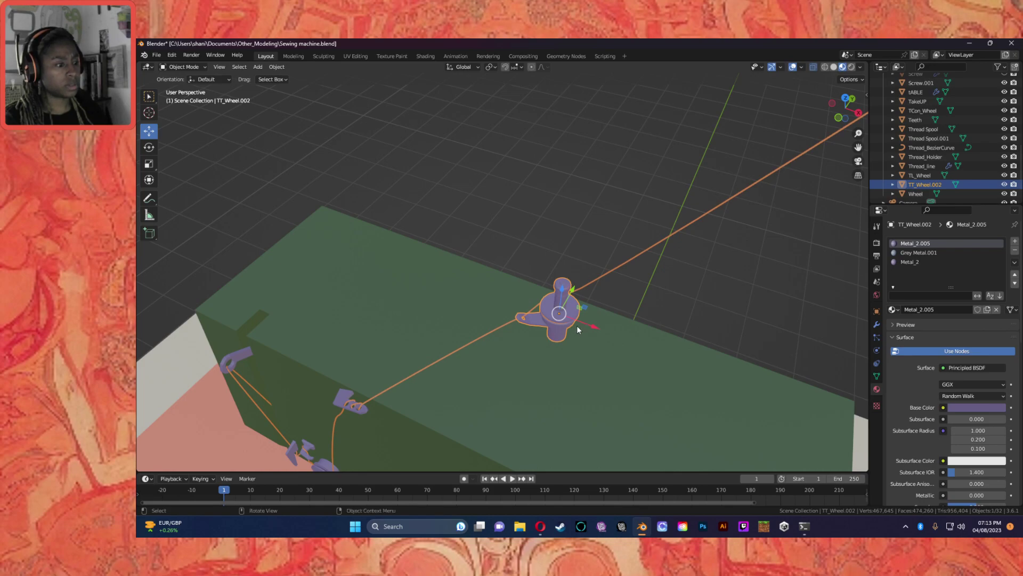
Step: Remove the Metal_2.005 material slot from TT_Wheel.002, the thread guide on top of the machine
middle_click_drag(577, 326, 583, 307)
scroll(606, 191, "up", 2)
scroll(608, 202, "down", 2)
middle_click_drag(608, 201, 595, 291, "shift")
scroll(613, 282, "up", 3)
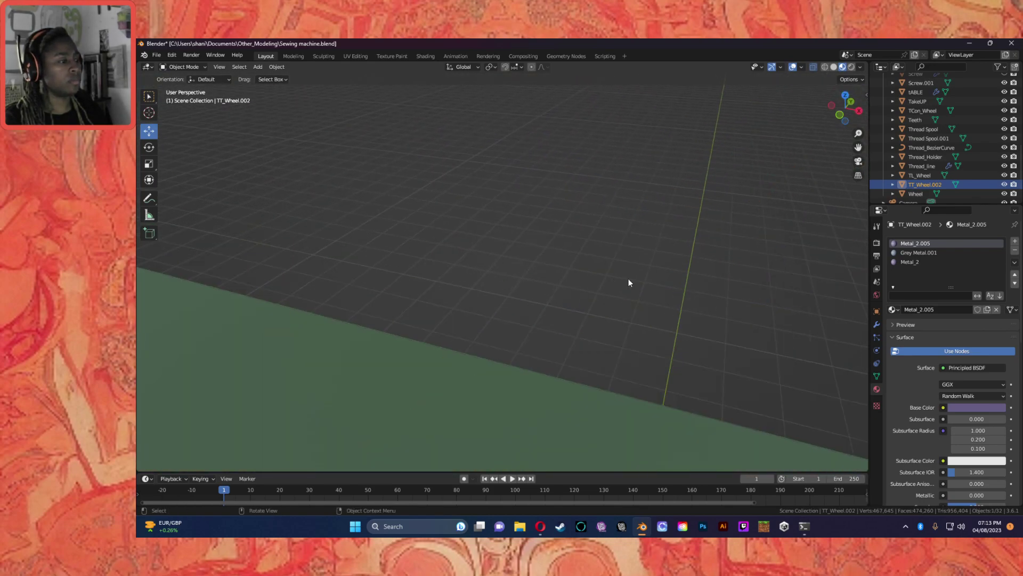
scroll(630, 269, "up", 2)
scroll(634, 269, "down", 5)
scroll(644, 275, "up", 3)
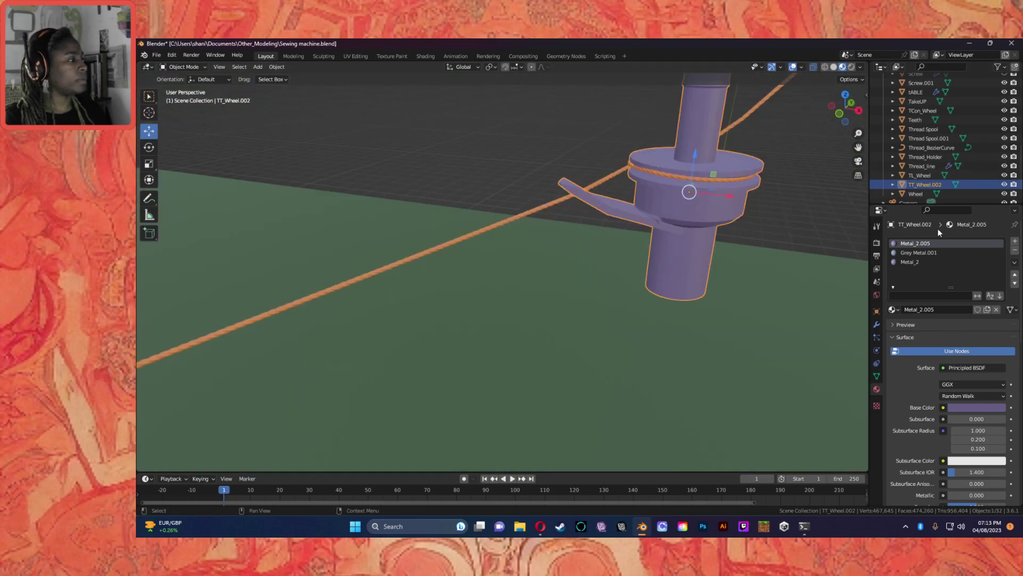
left_click(1014, 252)
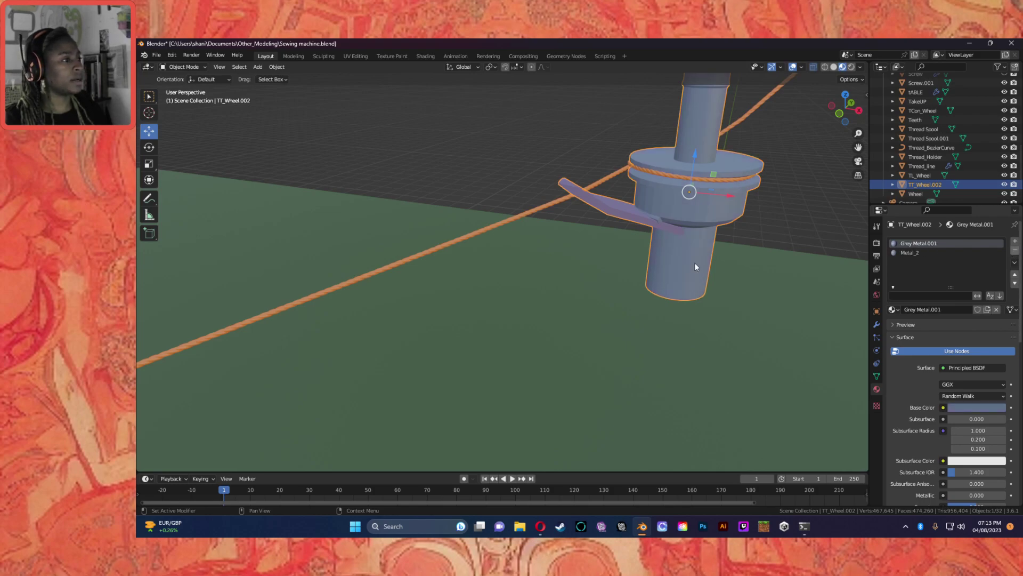
Step: In Edit Mode, select all of TT_Wheel.002's faces from the front except the flat thread disc: base, hook arm and upper stem
left_click(824, 68)
left_click(184, 66)
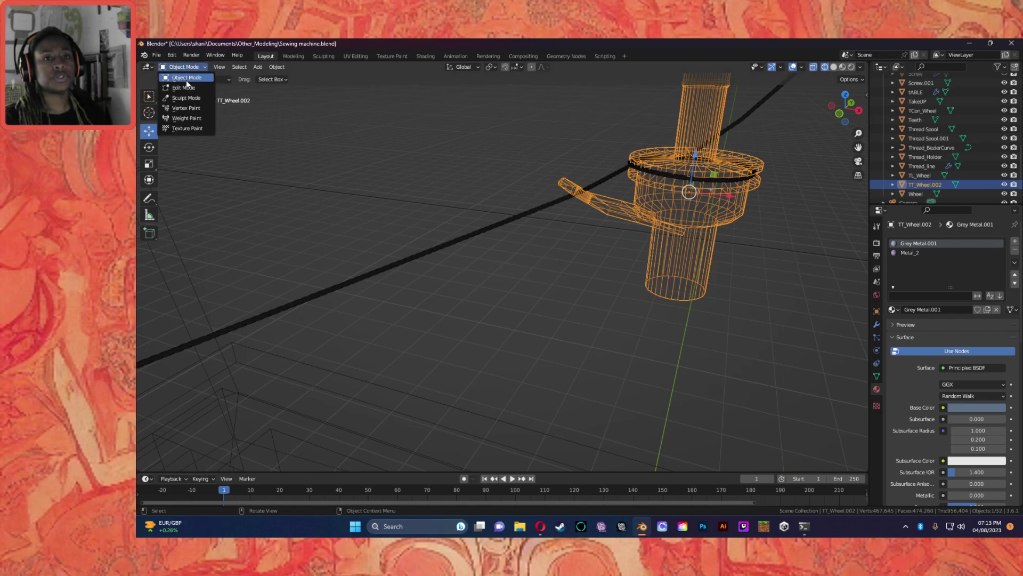
left_click(187, 79)
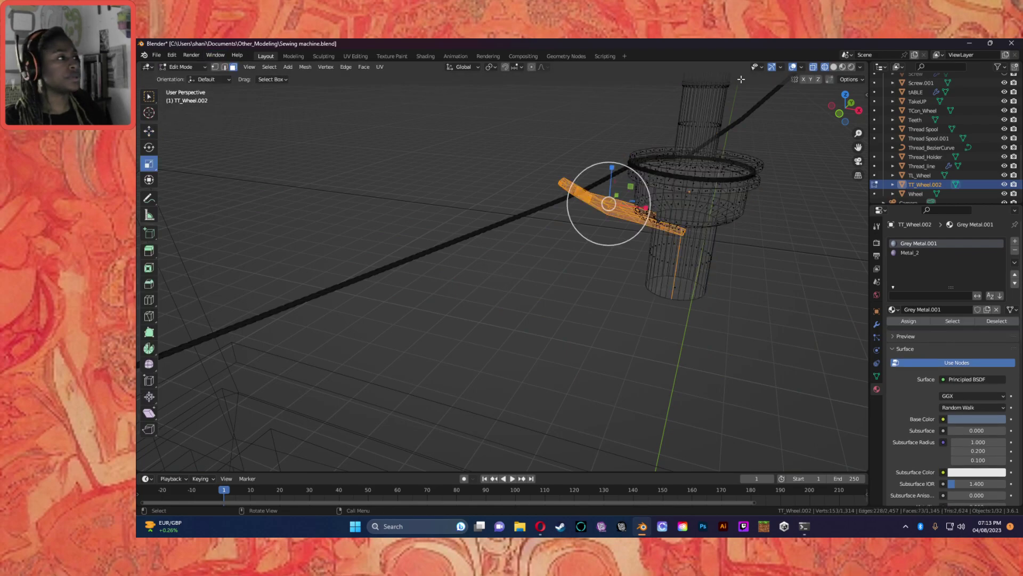
left_click(833, 66)
middle_click_drag(759, 254, 799, 175)
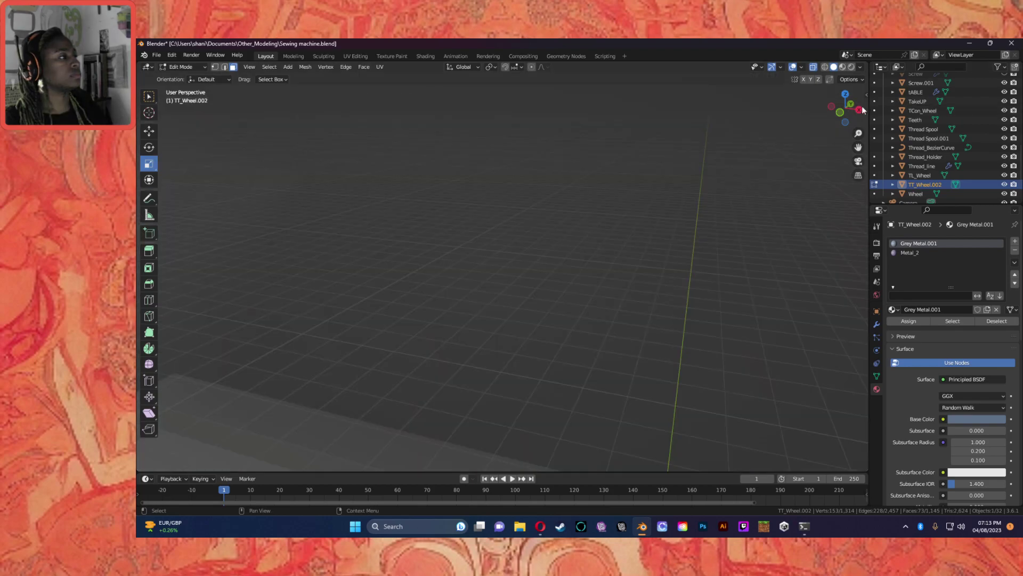
left_click(839, 109)
middle_click_drag(720, 135, 628, 286, "shift")
scroll(690, 216, "up", 5)
middle_click_drag(687, 199, 327, 342, "shift")
left_click_drag(680, 320, 417, 198)
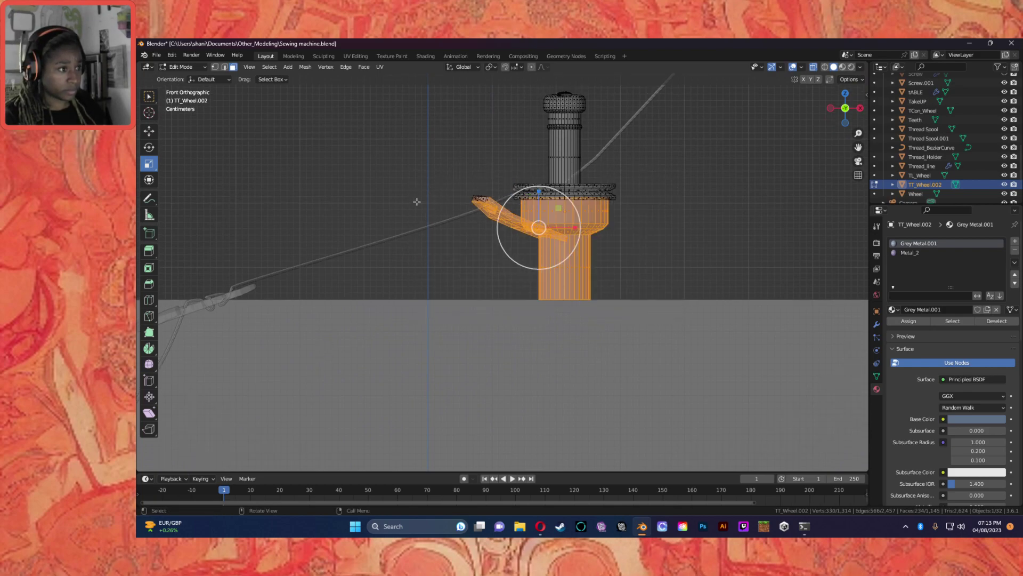
left_click_drag(510, 86, 663, 180, "shift")
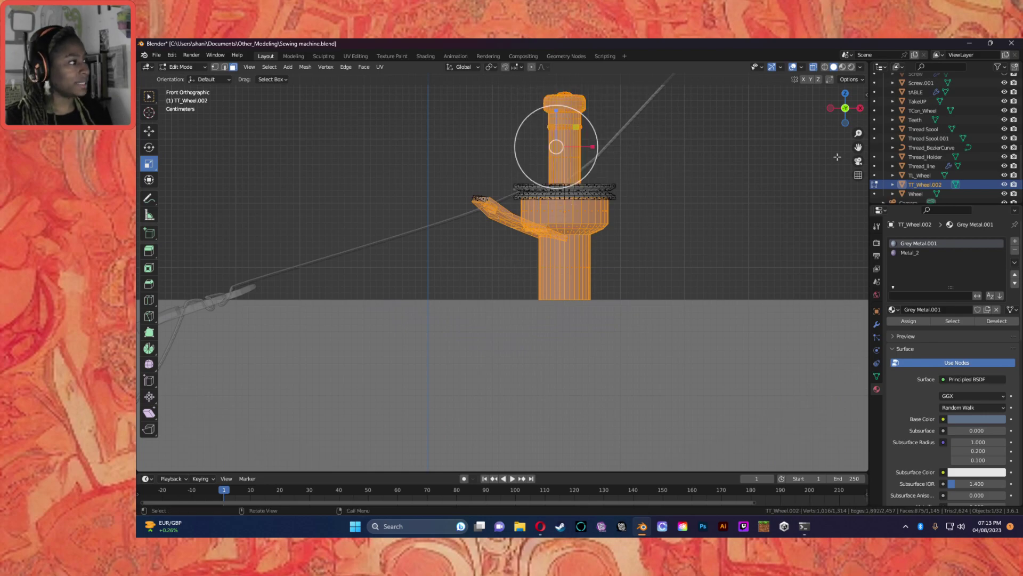
Step: Assign the Metal_2 material to the selected faces, clear the selection, and return to Object Mode with material preview shading
left_click(916, 252)
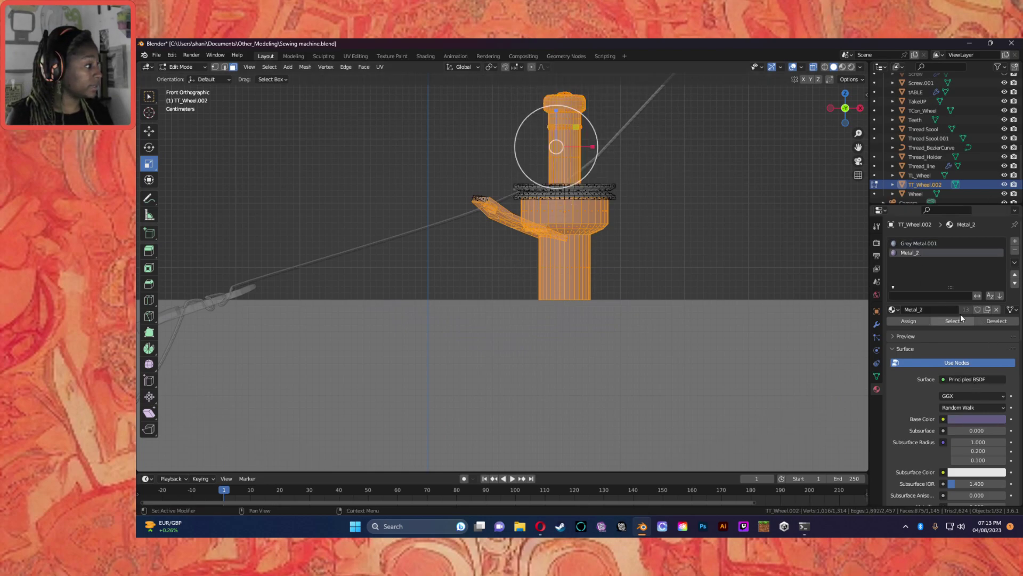
left_click(843, 68)
left_click(659, 258)
middle_click_drag(695, 263, 706, 274)
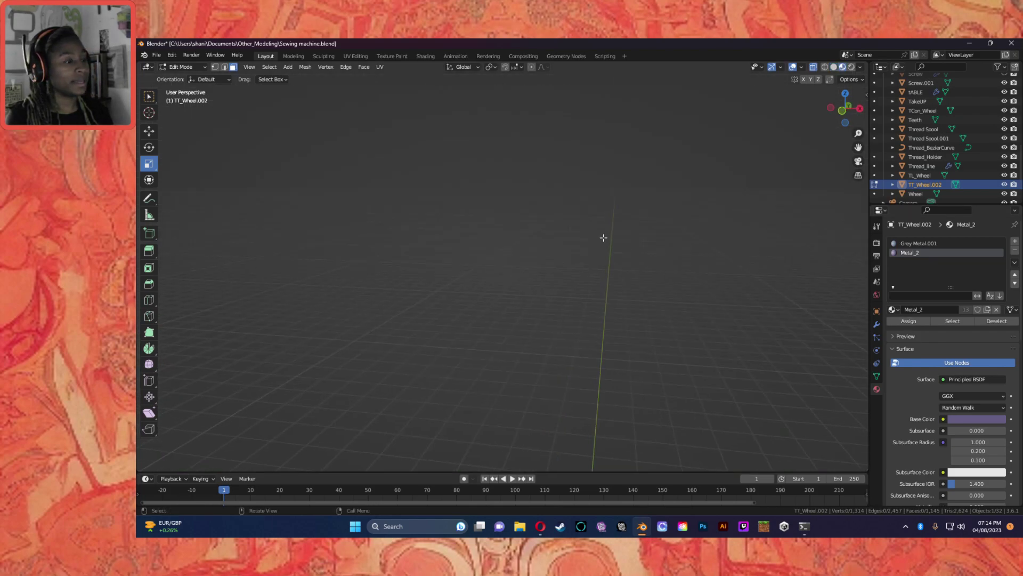
middle_click_drag(622, 238, 626, 281)
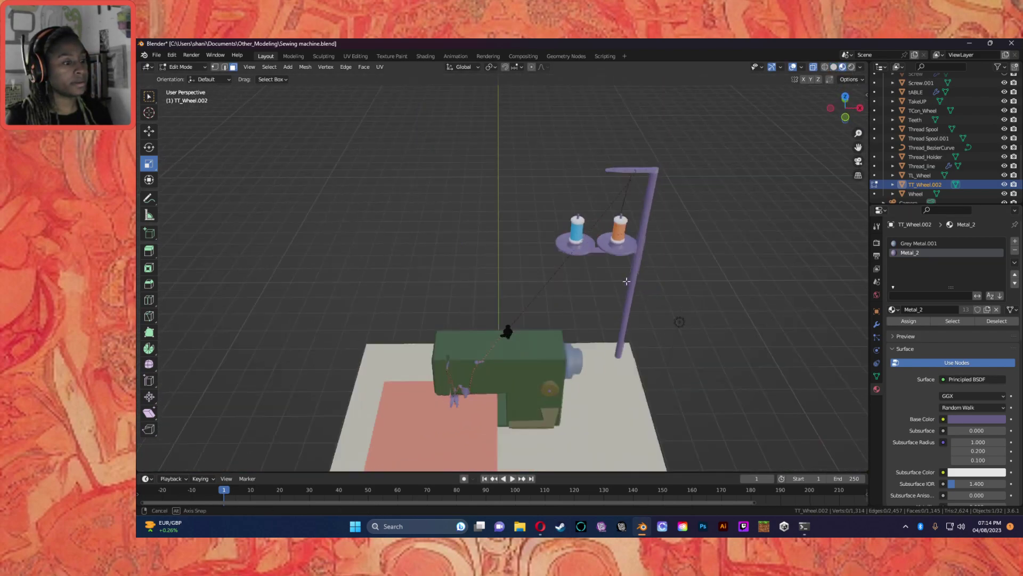
scroll(626, 281, "up", 5)
left_click(185, 67)
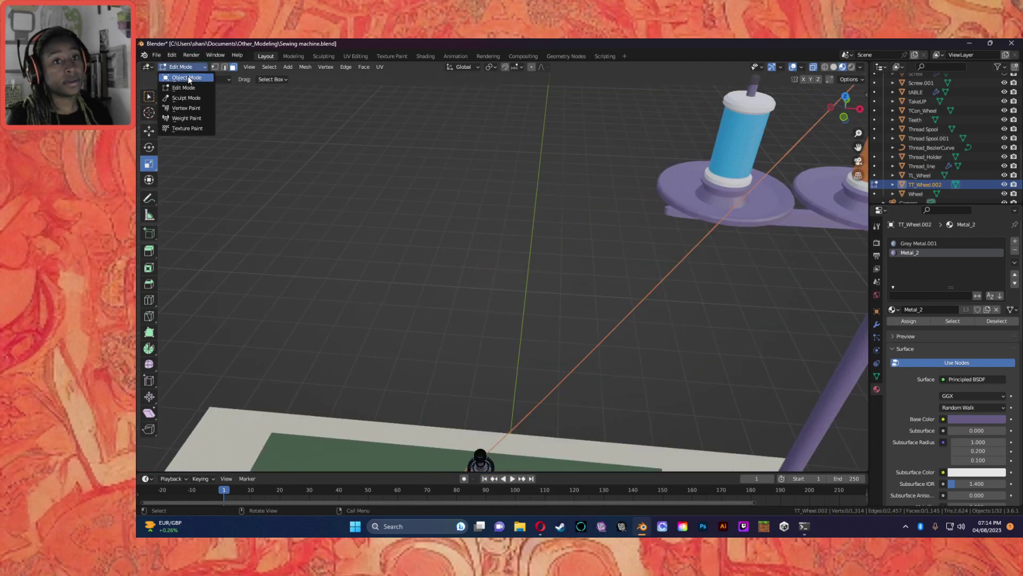
left_click(188, 77)
Step: Examine the material colours on TT_Wheel.002 up close and from several angles
scroll(607, 329, "down", 8)
middle_click_drag(545, 322, 455, 267)
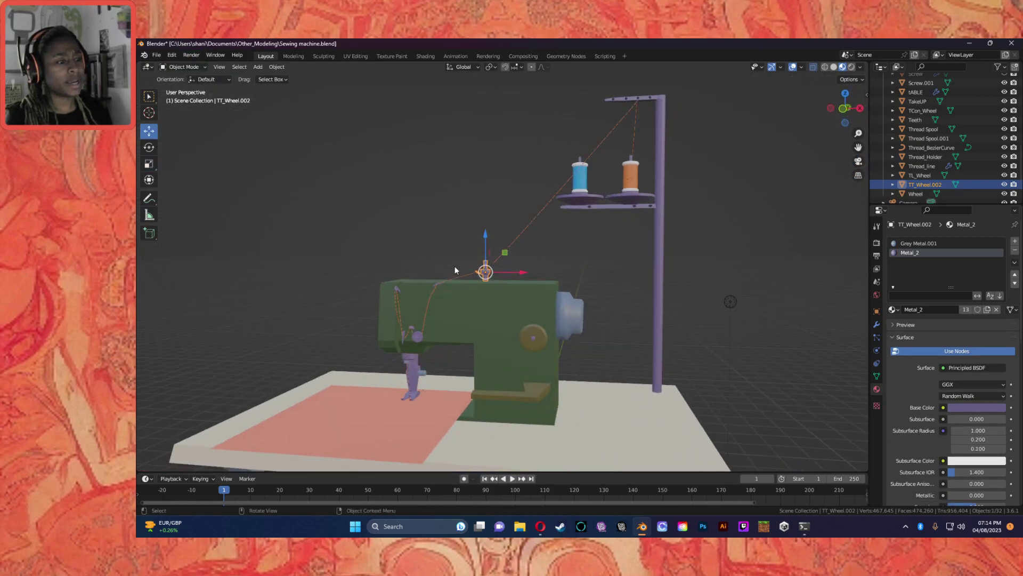
scroll(495, 262, "up", 13)
scroll(509, 273, "down", 4)
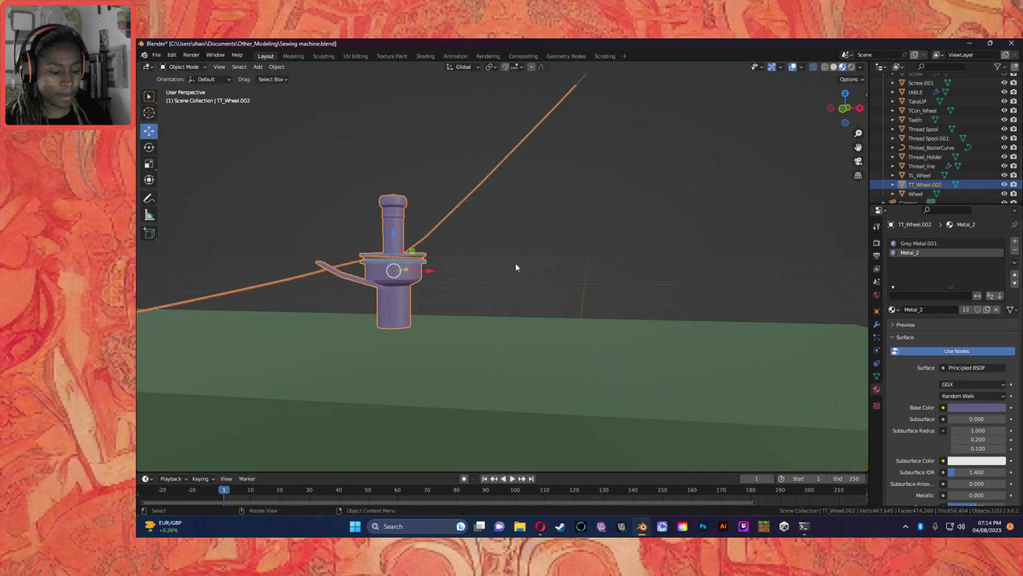
key("Tab")
key("Tab")
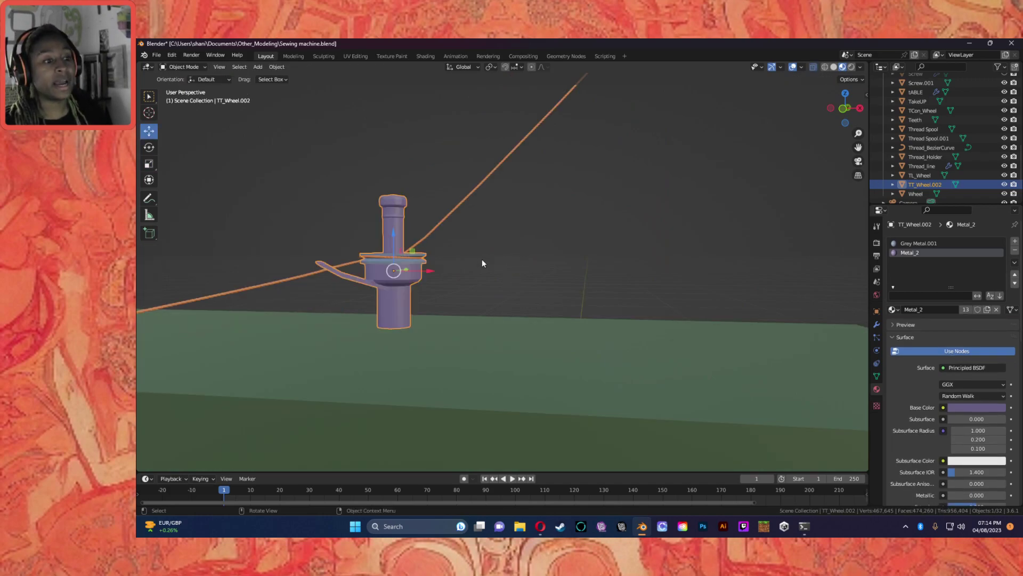
middle_click_drag(483, 271, 452, 319)
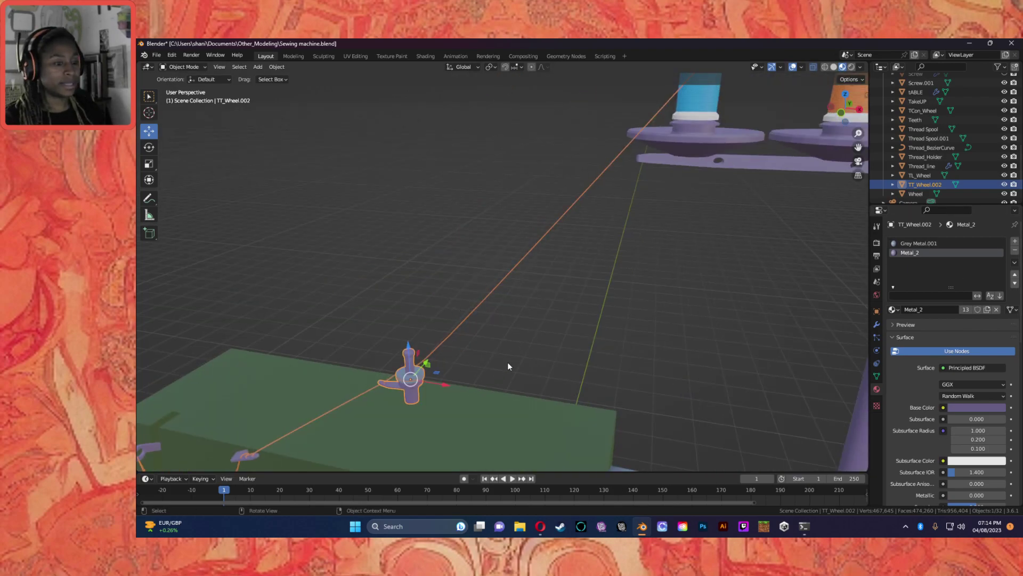
middle_click_drag(508, 362, 523, 347)
key("KP_Decimal")
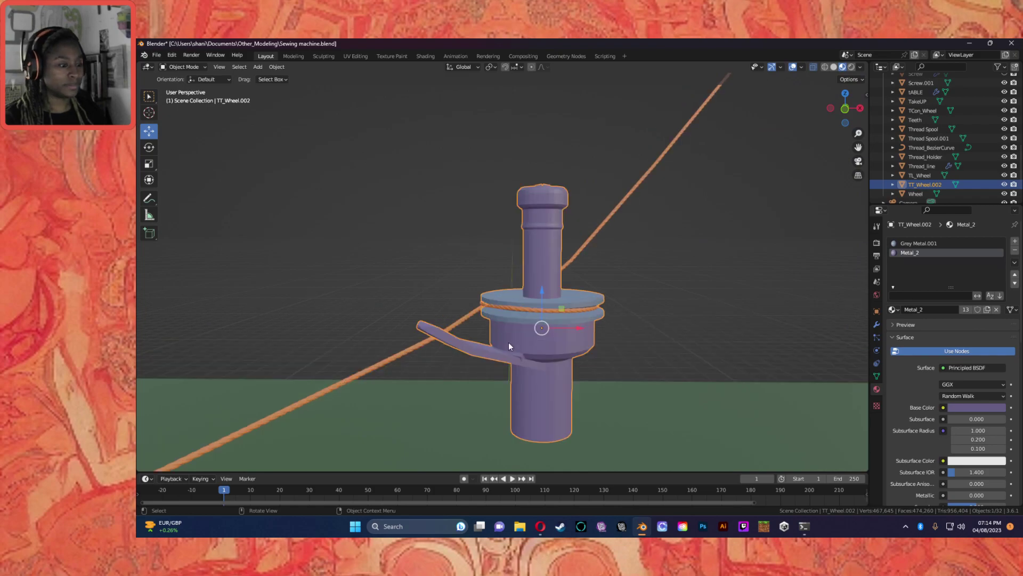
scroll(508, 342, "up", 1)
scroll(509, 344, "down", 2)
middle_click_drag(510, 344, 503, 305)
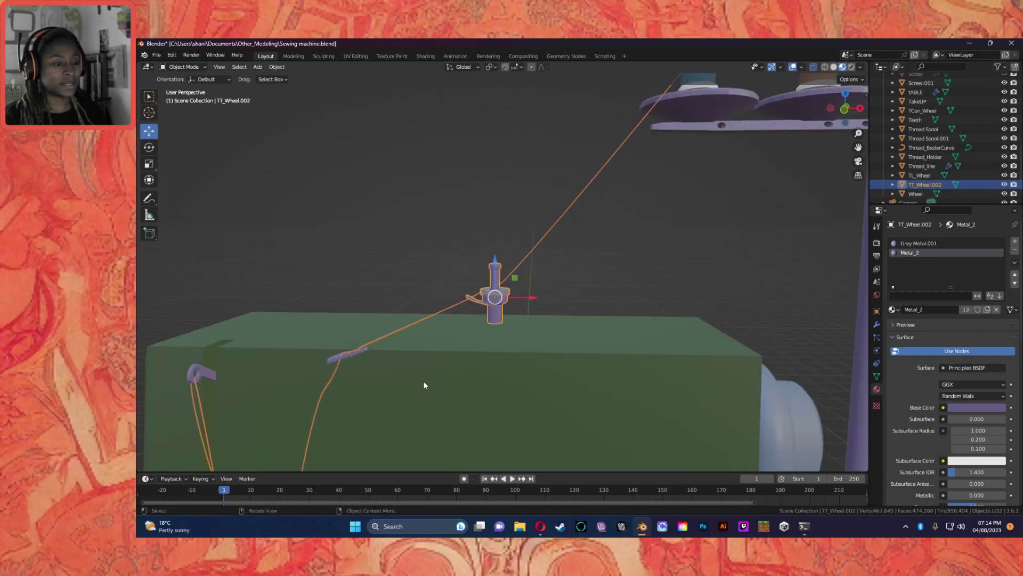
Step: Open TL_Wheel, the thread wheel on the machine's front, in Edit Mode and clear its face selection
scroll(425, 382, "down", 4)
middle_click_drag(431, 367, 413, 300)
scroll(380, 360, "up", 5)
left_click(415, 300)
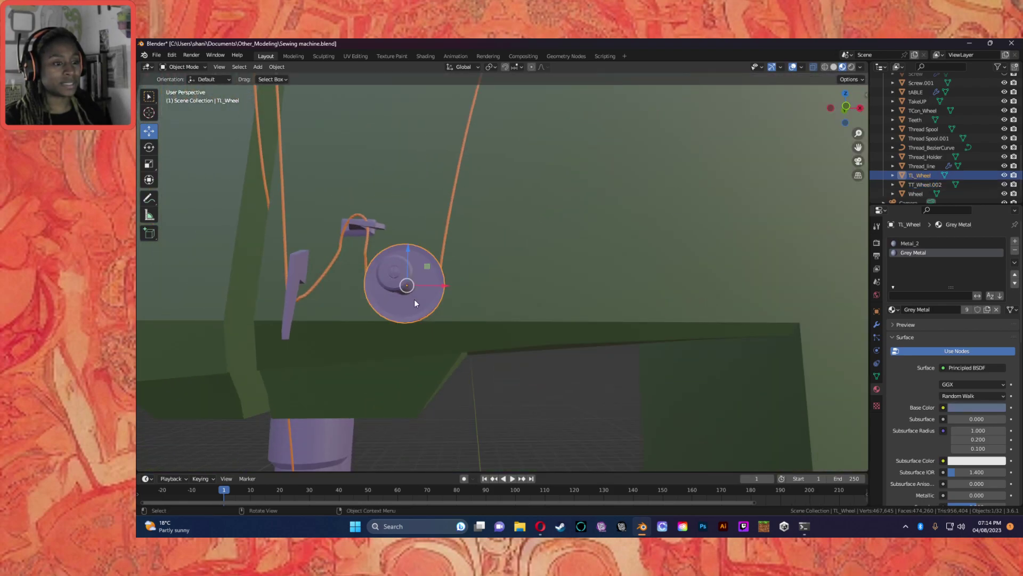
left_click(184, 67)
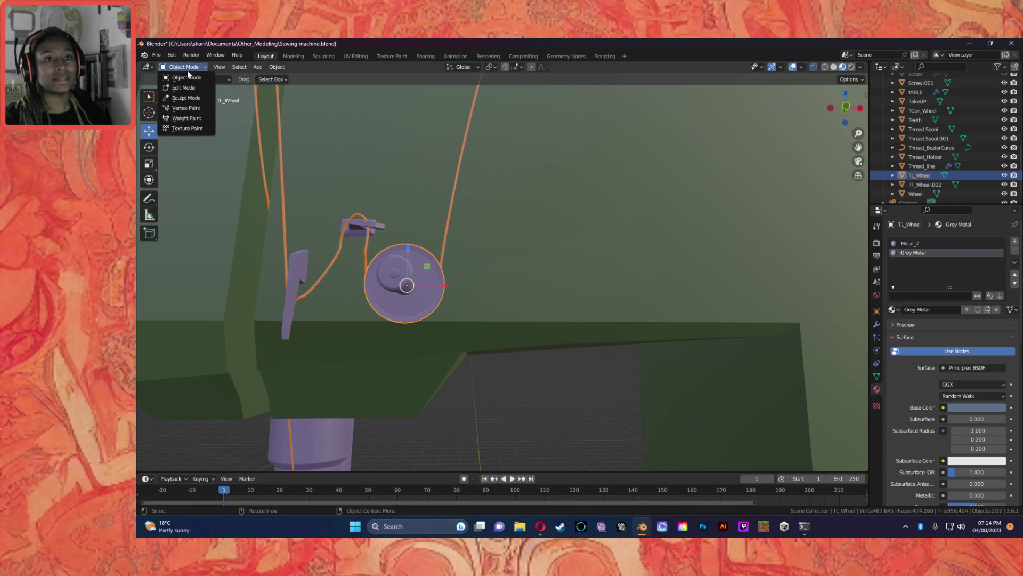
left_click(178, 88)
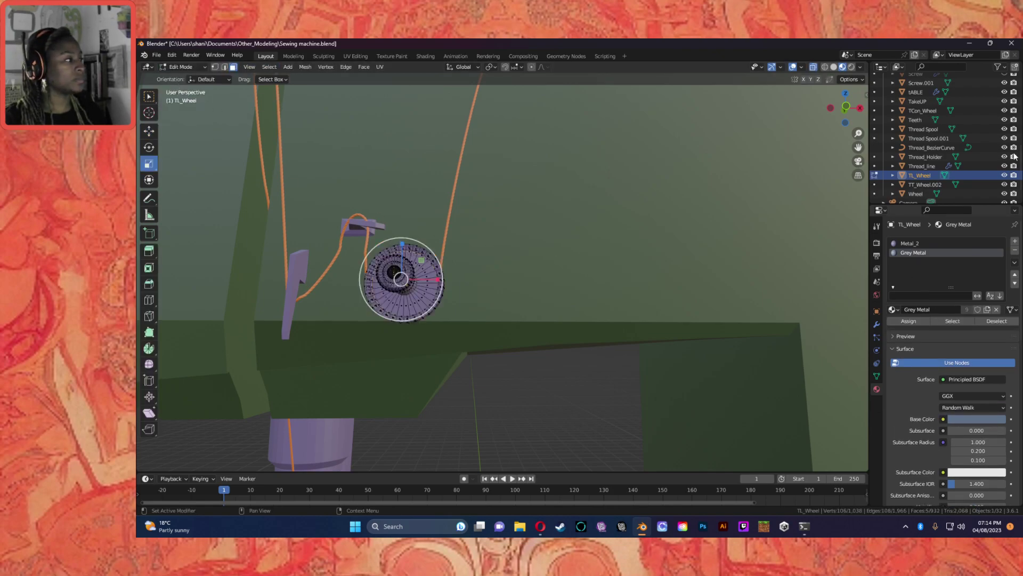
left_click(1004, 175)
left_click(1004, 175)
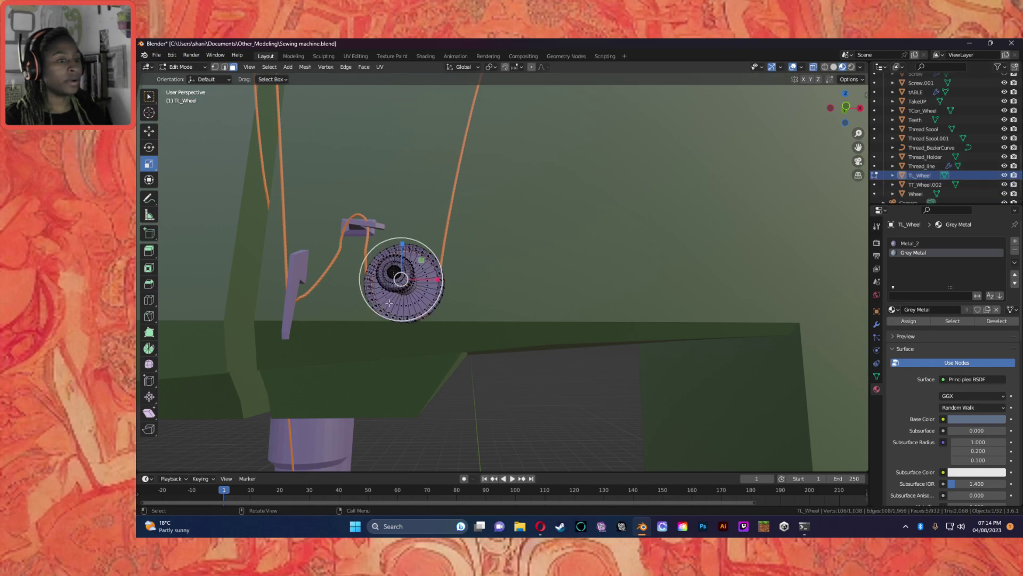
left_click(496, 265)
scroll(536, 274, "up", 5)
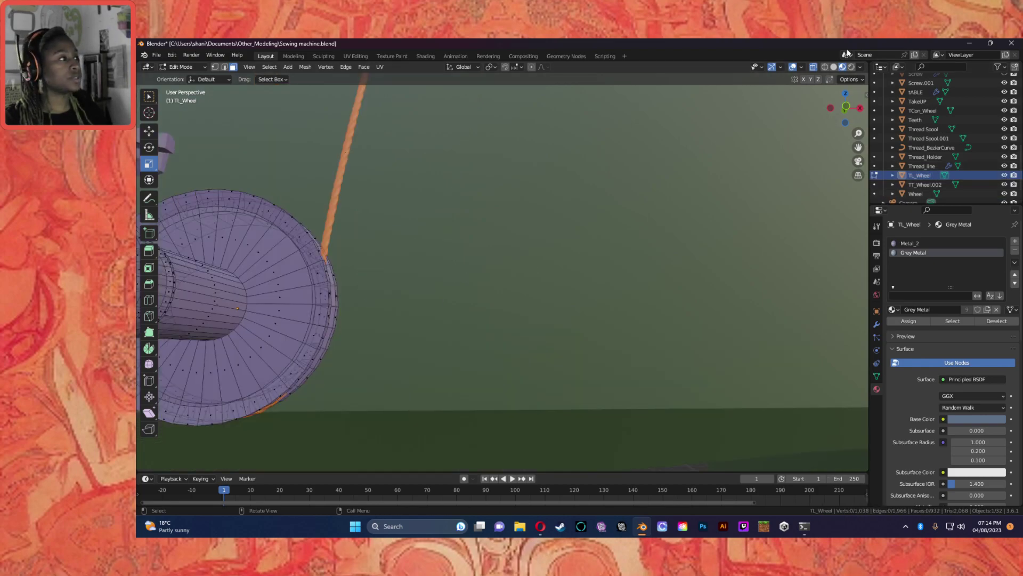
middle_click_drag(441, 323, 678, 162)
left_click(848, 126)
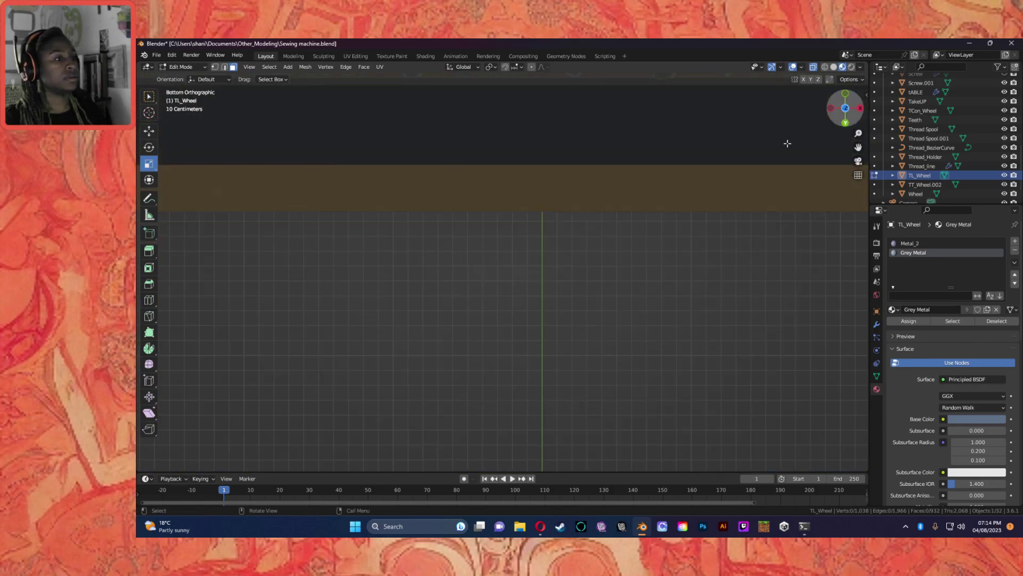
middle_click_drag(573, 183, 511, 139)
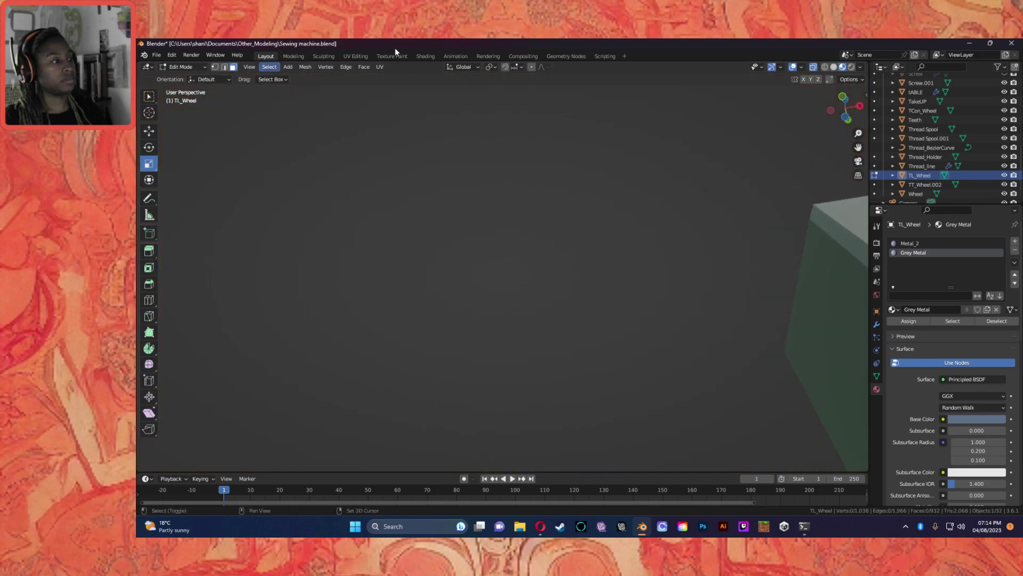
middle_click_drag(674, 251, 385, 261)
left_click(846, 119)
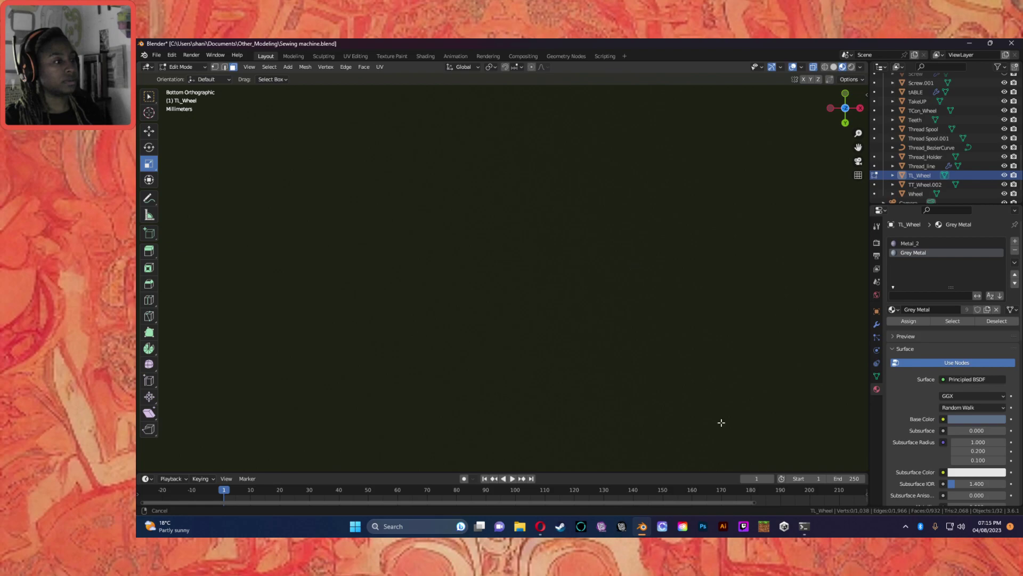
scroll(641, 204, "down", 10)
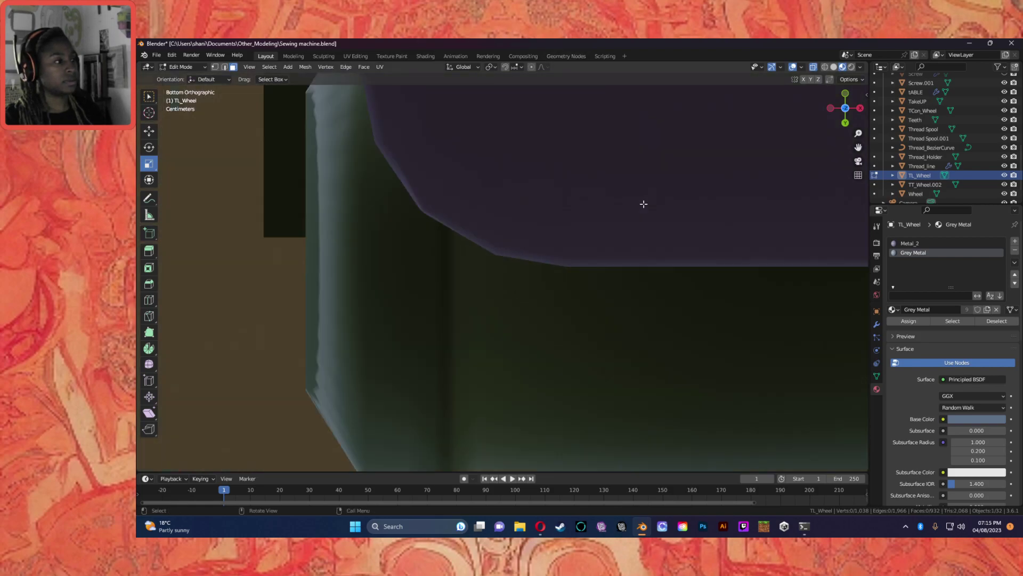
middle_click_drag(619, 249, 657, 383, "shift")
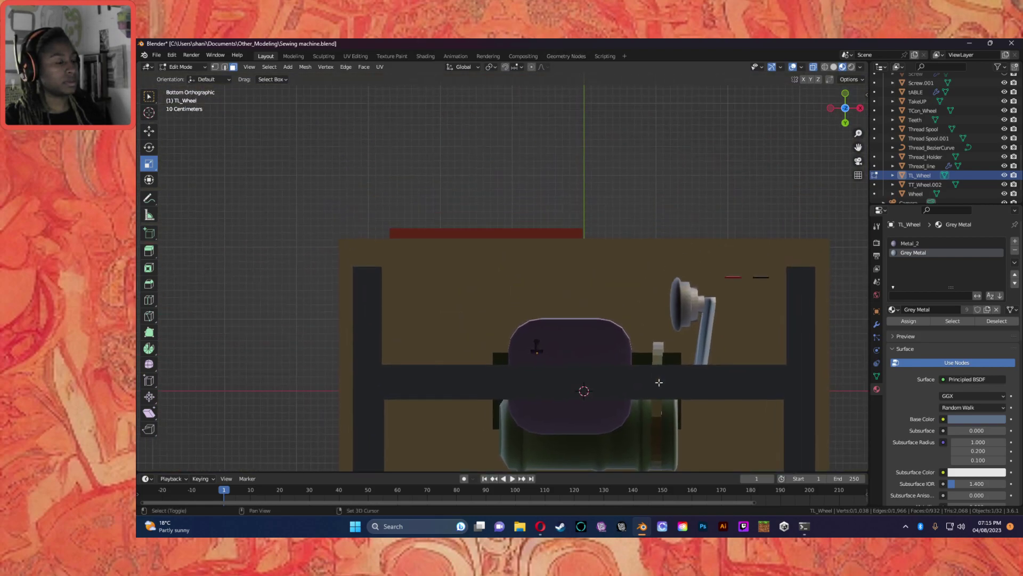
scroll(658, 384, "up", 5)
middle_click_drag(617, 286, 674, 411, "shift")
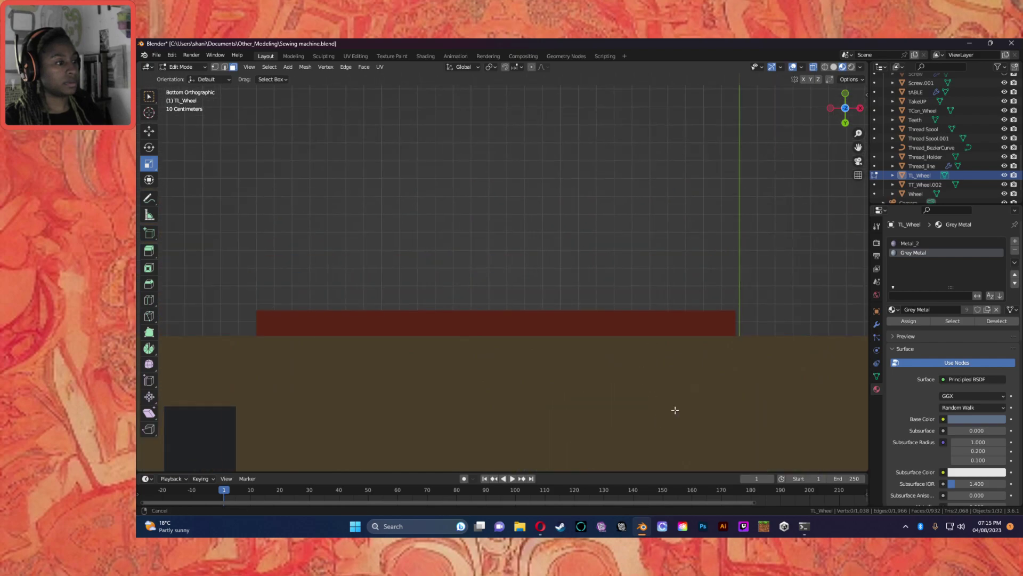
scroll(686, 361, "up", 5)
middle_click_drag(685, 354, 753, 69, "shift")
scroll(705, 247, "up", 4)
scroll(688, 209, "up", 2)
scroll(690, 199, "up", 5)
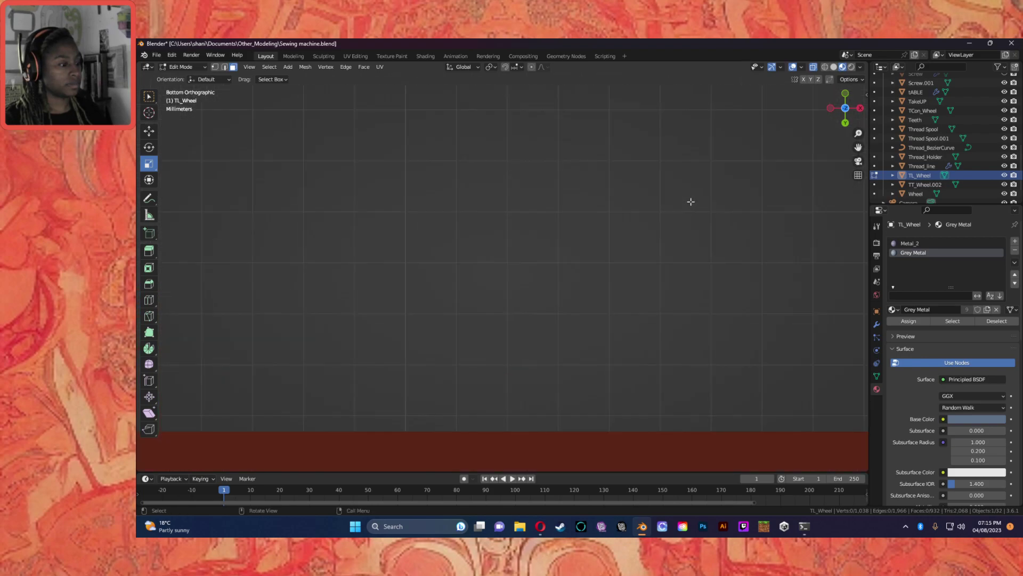
scroll(773, 343, "down", 6, "shift")
scroll(651, 485, "up", 2)
scroll(684, 407, "down", 4, "shift")
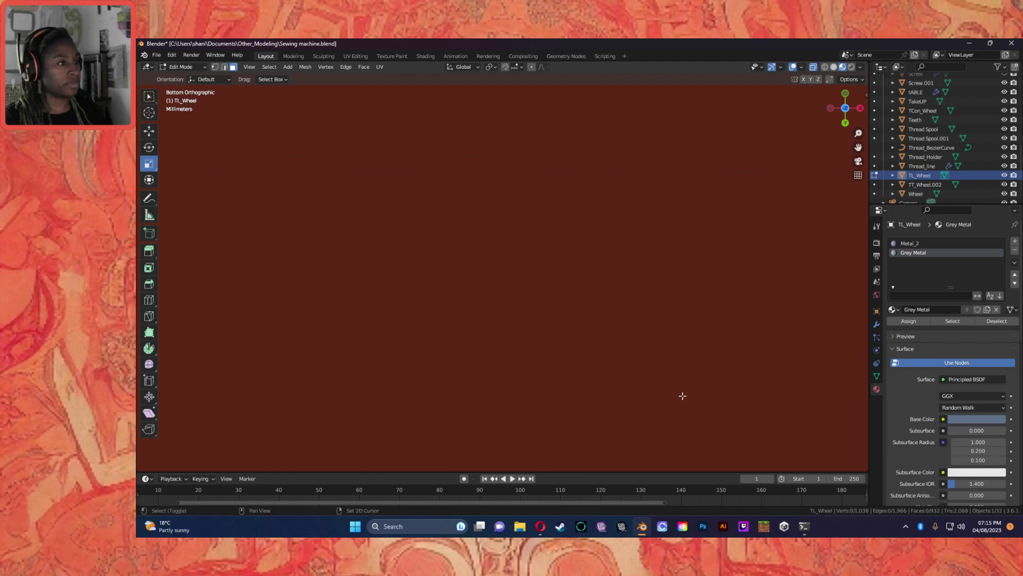
middle_click_drag(753, 177, 728, 254)
middle_click_drag(730, 324, 725, 341)
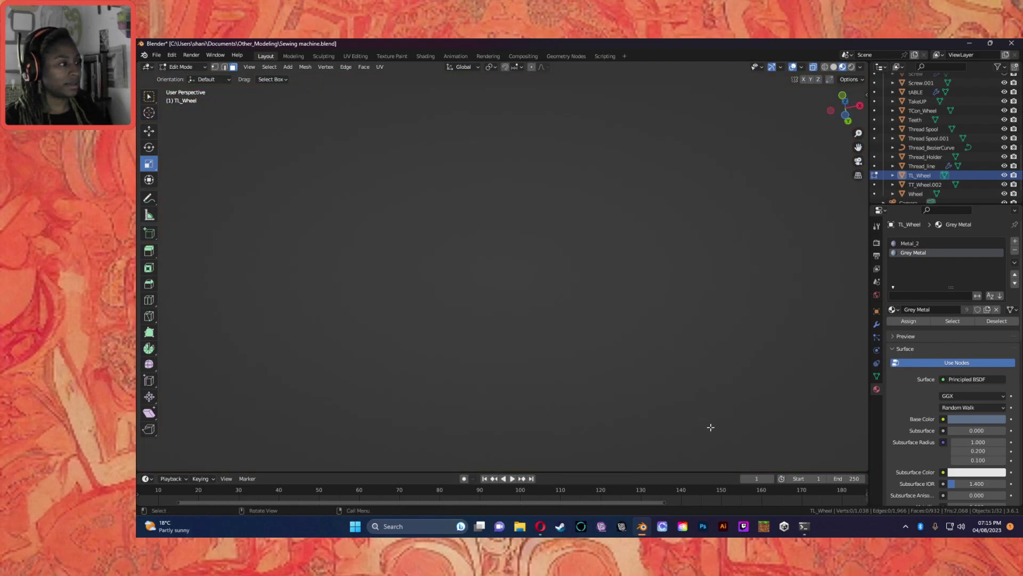
left_click(845, 103)
scroll(537, 187, "down", 6)
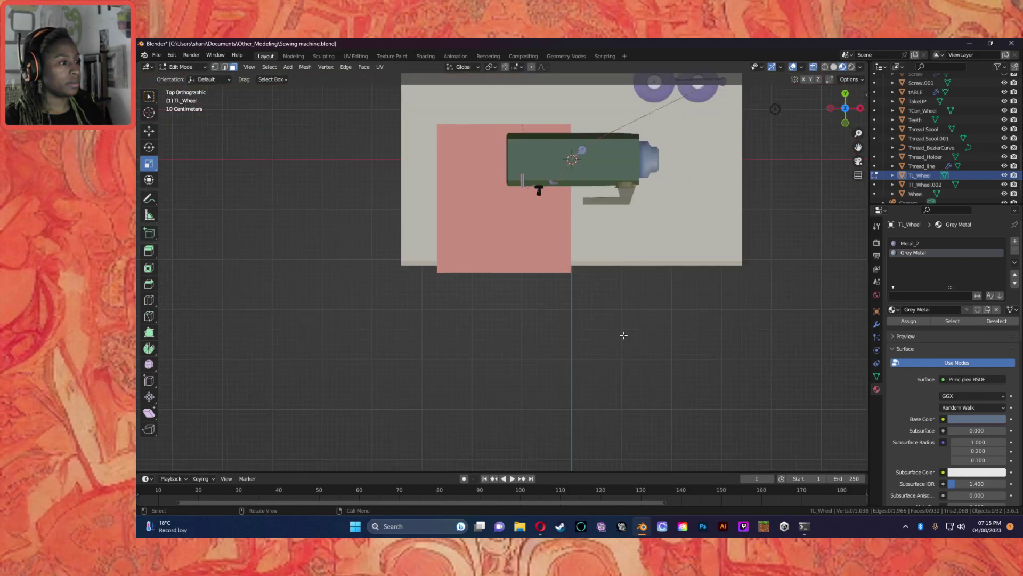
middle_click_drag(591, 283, 560, 277)
scroll(589, 267, "up", 6)
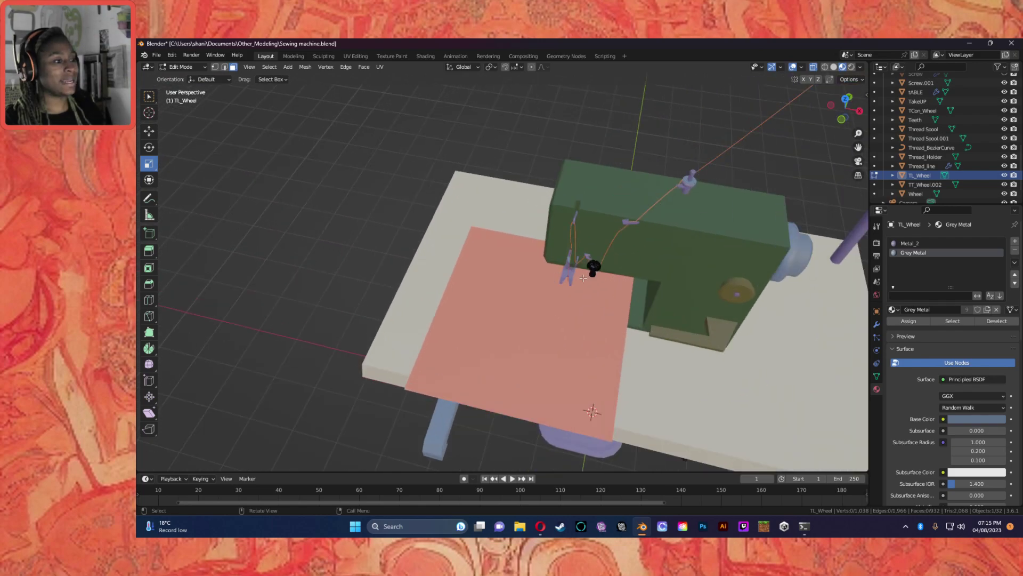
middle_click_drag(640, 270, 807, 103)
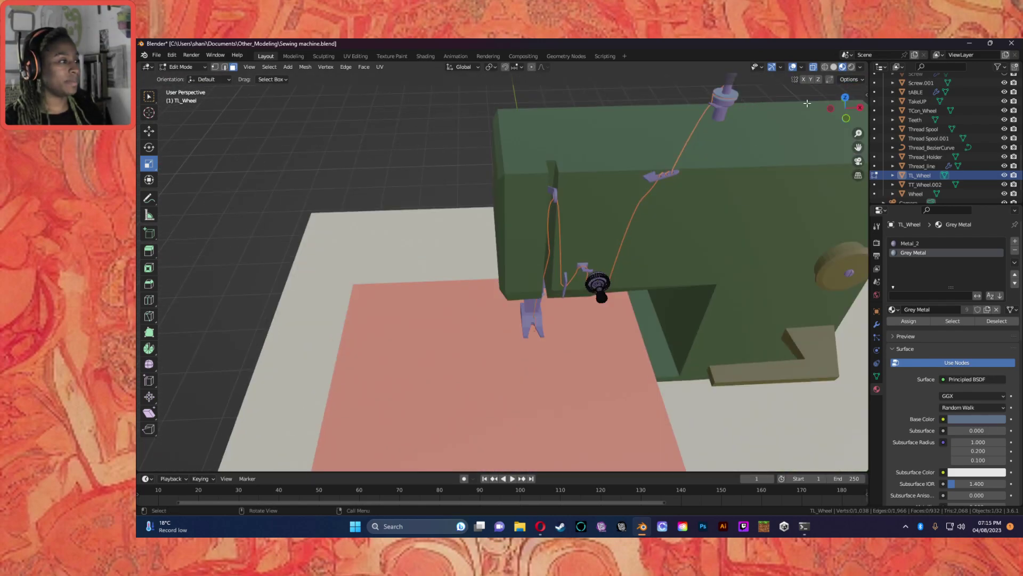
left_click(846, 99)
scroll(746, 362, "down", 4)
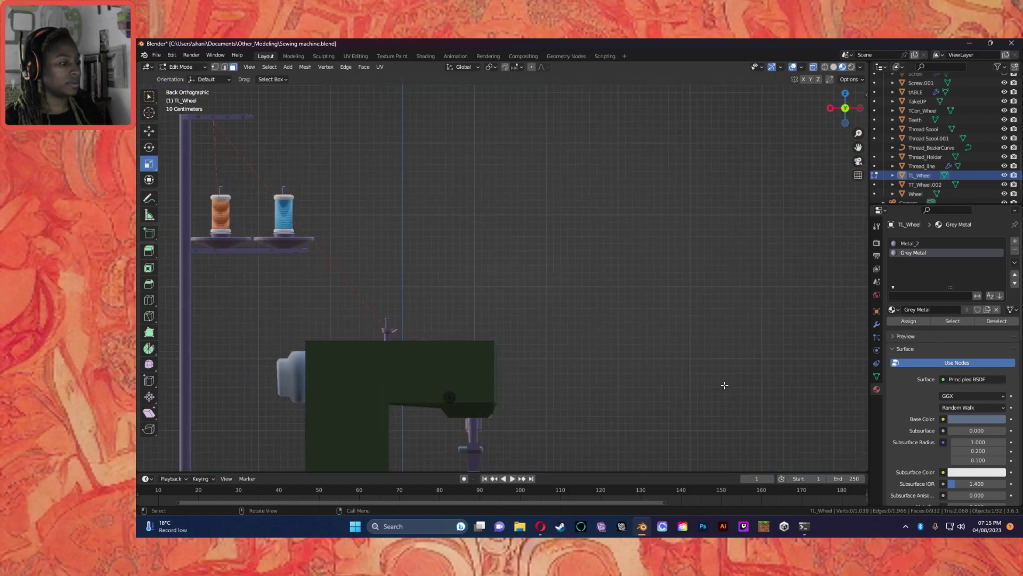
left_click(847, 93)
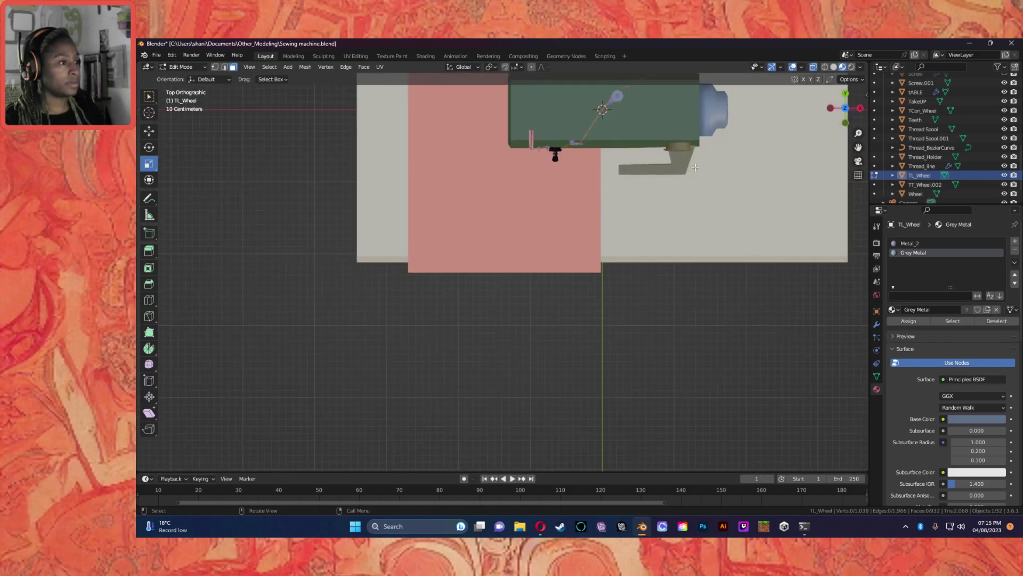
scroll(554, 174, "up", 5)
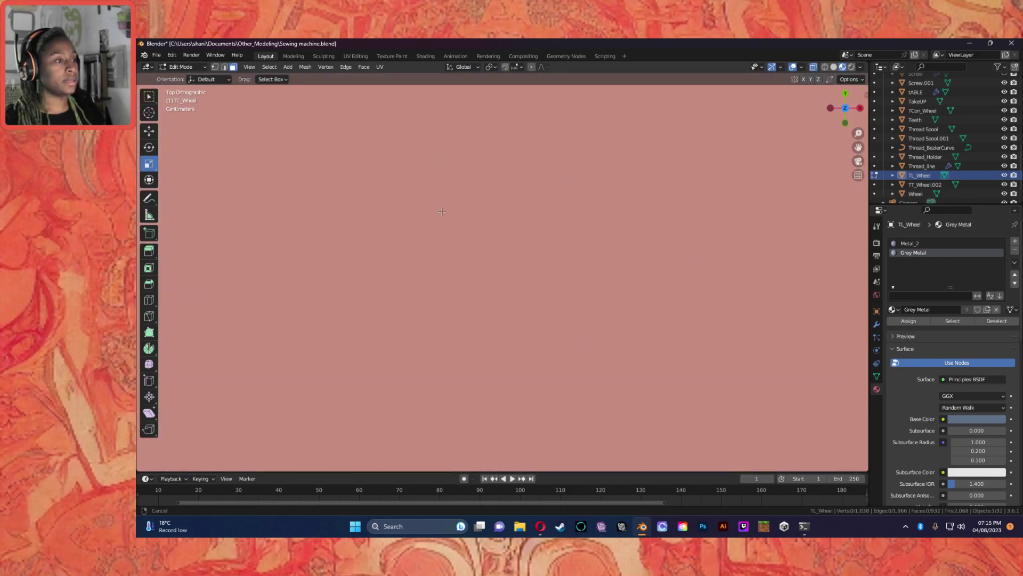
middle_click_drag(574, 185, 657, 76)
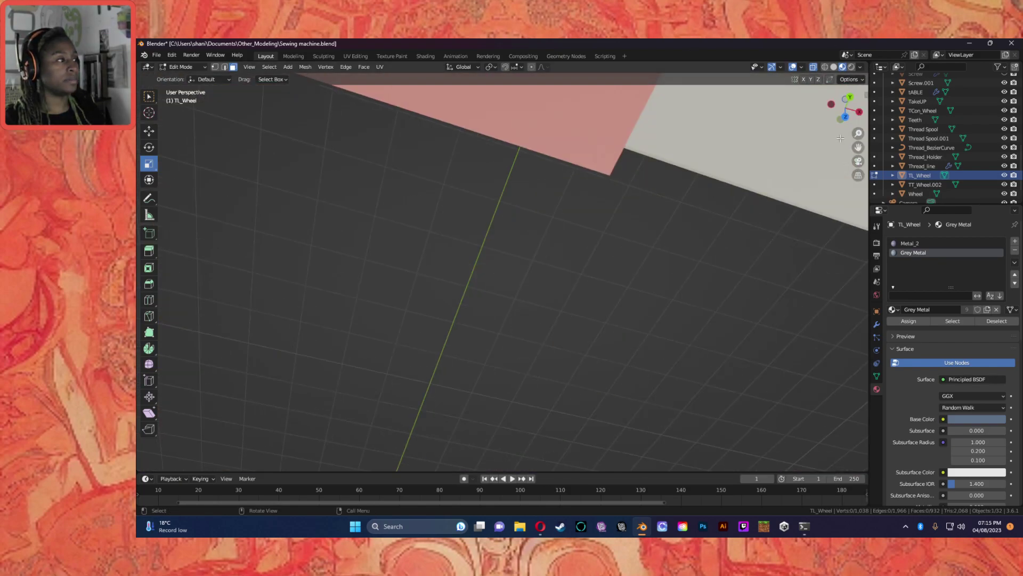
Step: From the top view, select the faces of TL_Wheel's thick back cylinder together with its stem and end knob
left_click(845, 117)
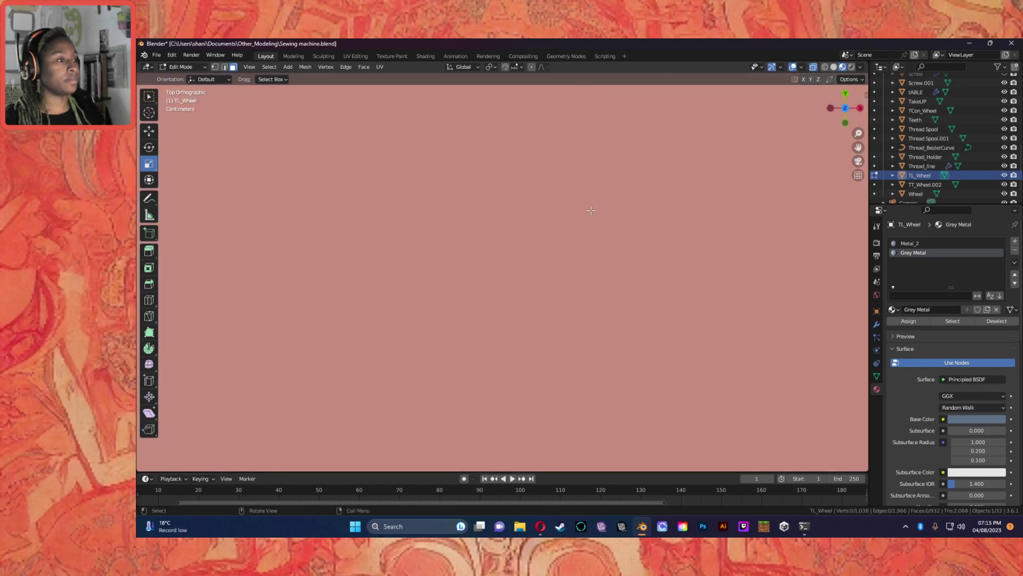
scroll(595, 212, "down", 5)
middle_click_drag(601, 215, 545, 281, "shift")
scroll(606, 218, "up", 4)
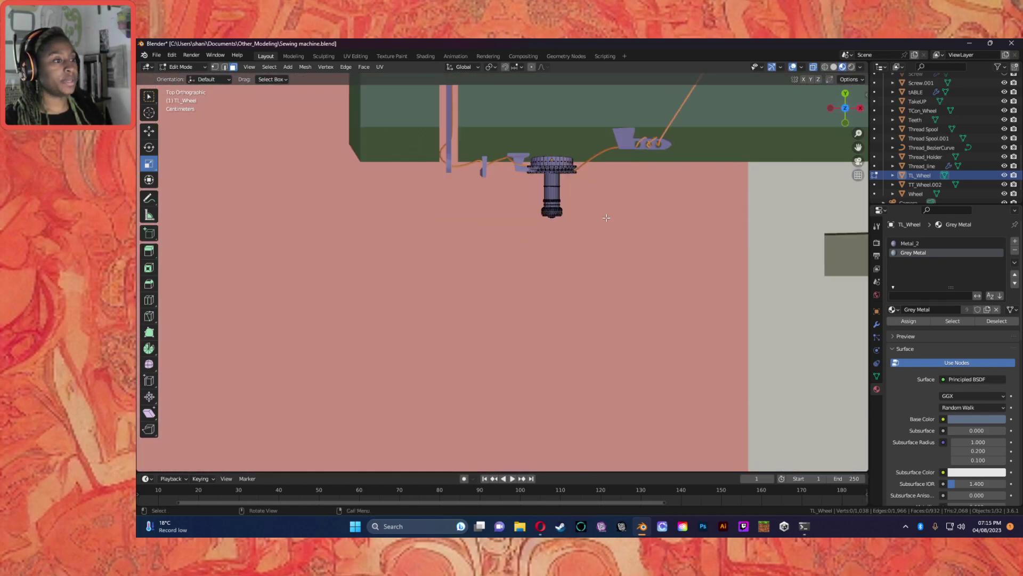
scroll(605, 217, "up", 6)
middle_click_drag(618, 220, 554, 433, "shift")
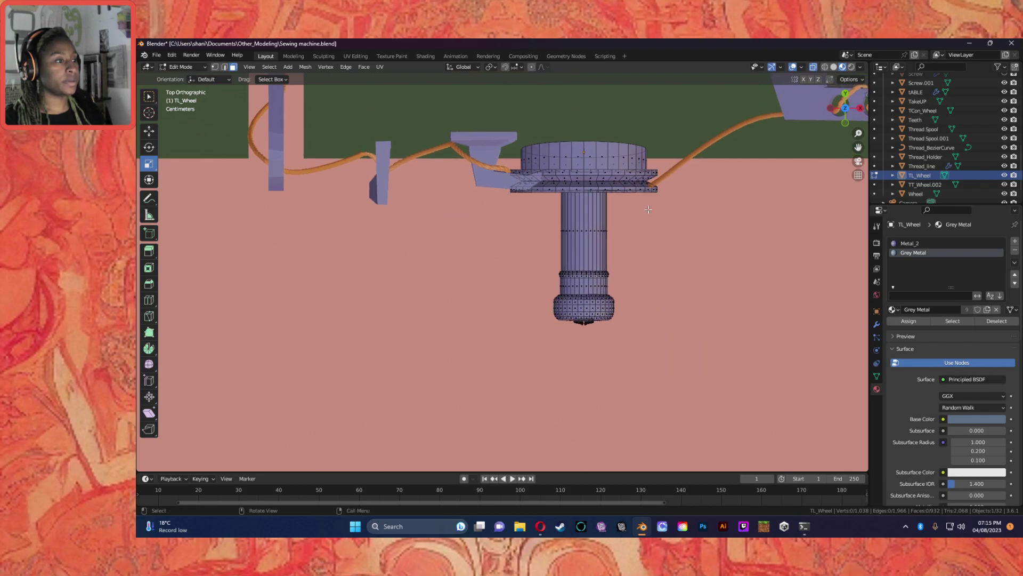
left_click_drag(477, 124, 723, 167)
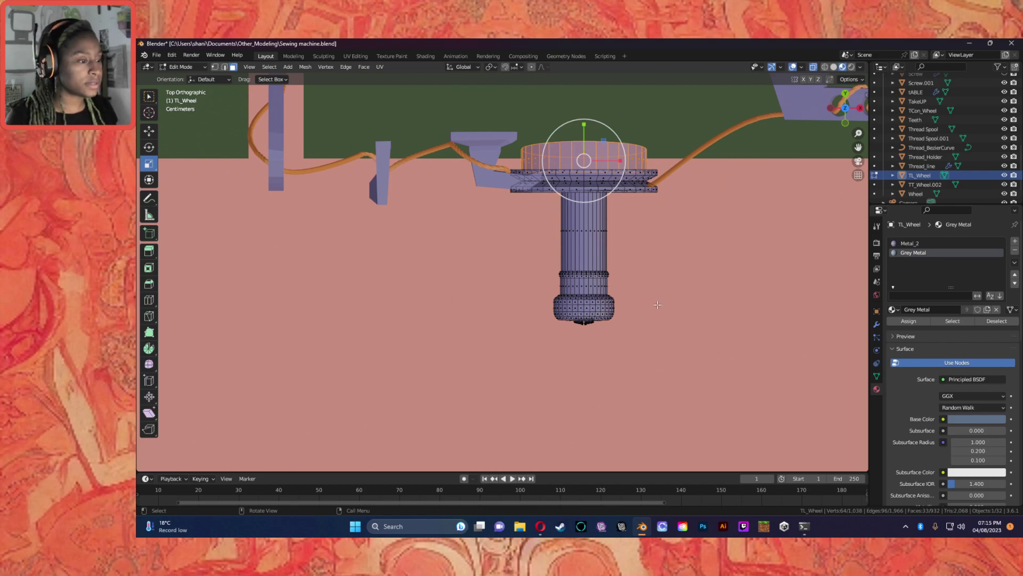
left_click_drag(523, 202, 709, 319, "shift")
Step: Invert the face selection so it covers TL_Wheel's flat discs and knob tip, assign Grey Metal to it, and drop that selection
middle_click_drag(663, 330, 626, 137)
scroll(626, 137, "up", 4)
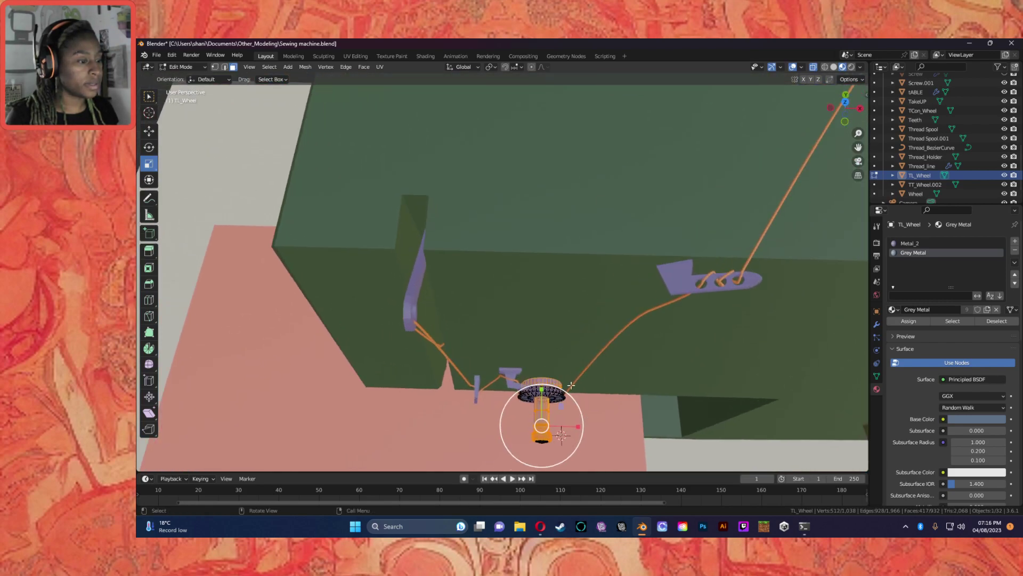
middle_click_drag(583, 297, 584, 299)
mouse_move(594, 341)
middle_mouse_down()
mouse_move(601, 278)
mouse_move(597, 331)
middle_mouse_up()
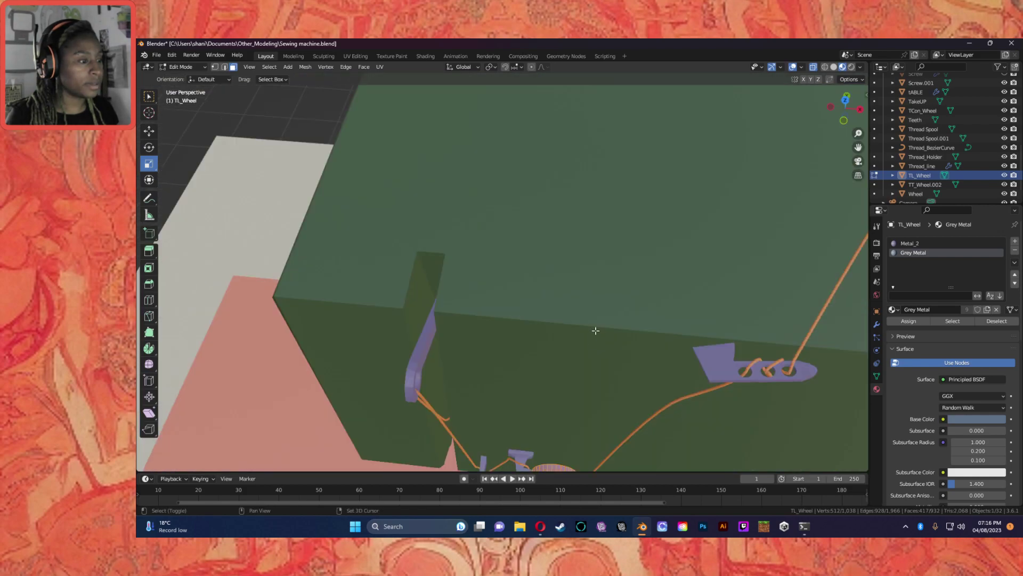
left_click(844, 121)
left_click(845, 93)
scroll(696, 320, "down", 12)
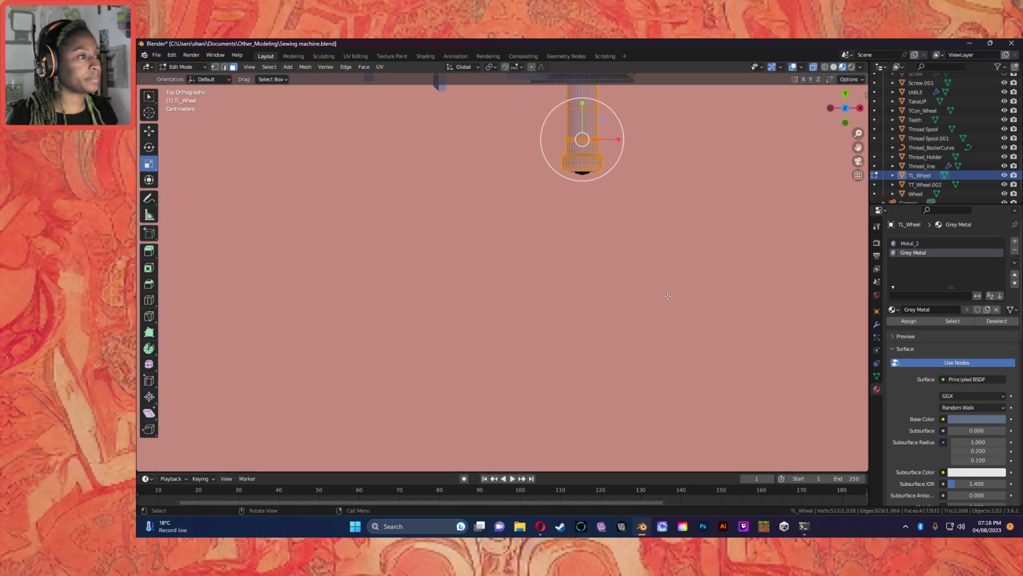
scroll(614, 306, "up", 7)
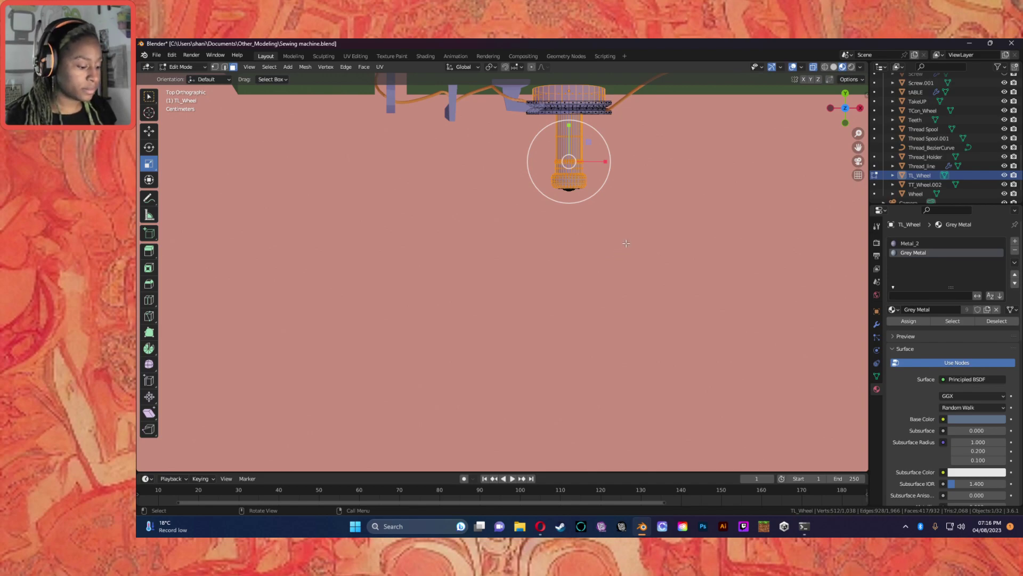
key("ctrl+i")
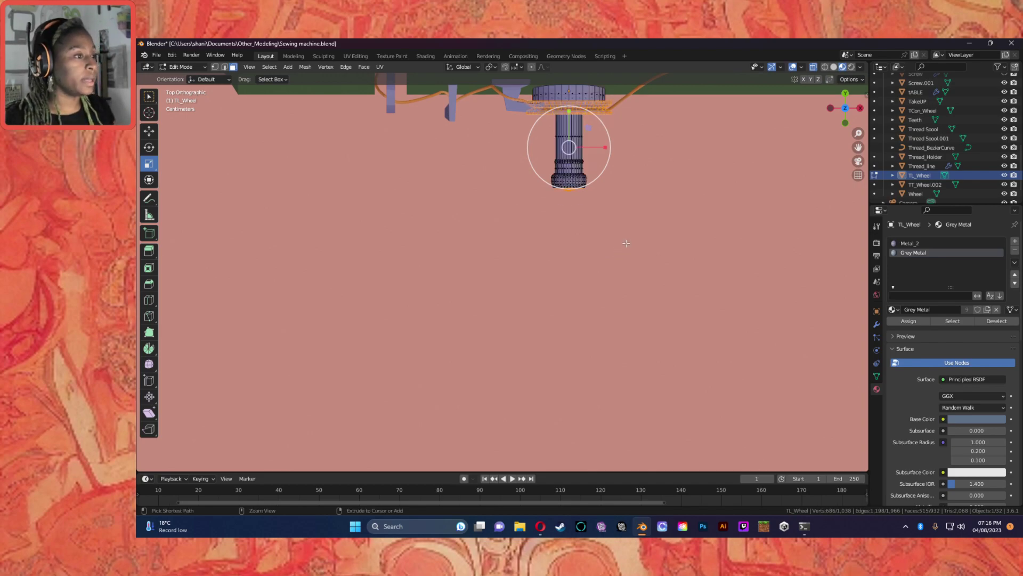
left_click(914, 321)
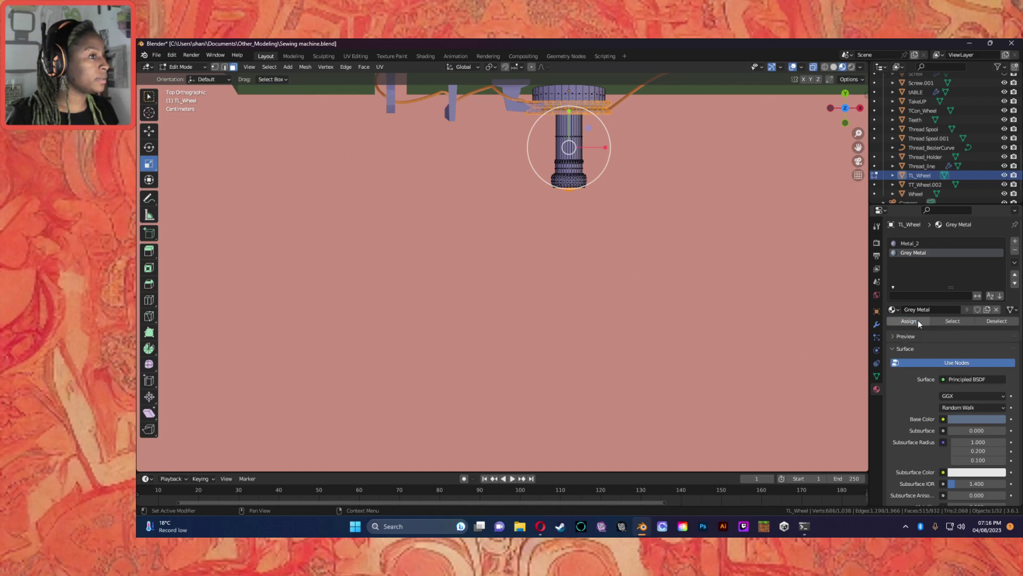
left_click(551, 198)
Step: Examine TL_Wheel's discs and slotted end knob up close in front view to check their material areas
middle_click_drag(626, 237, 633, 199)
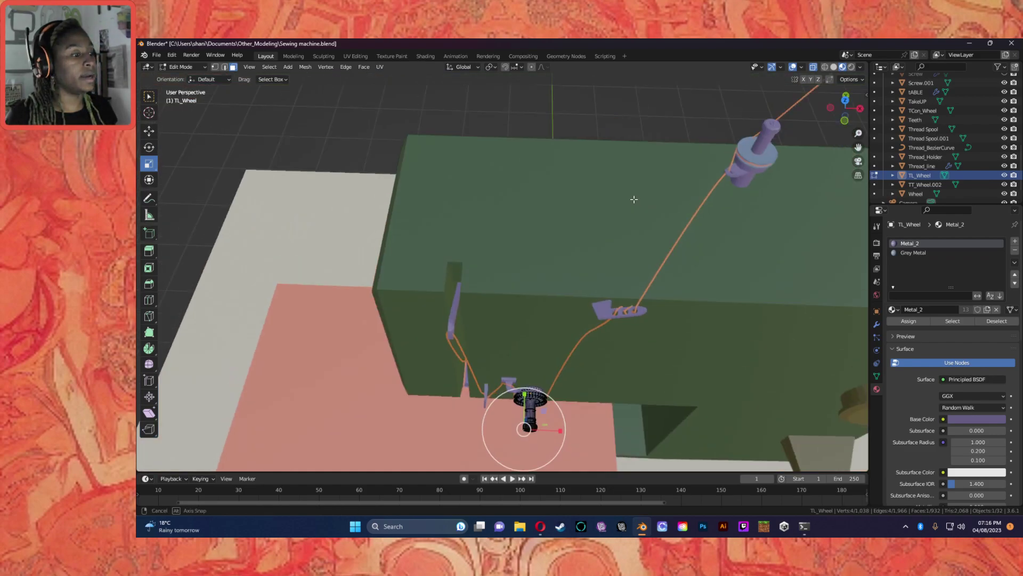
middle_click_drag(567, 311, 533, 219, "shift")
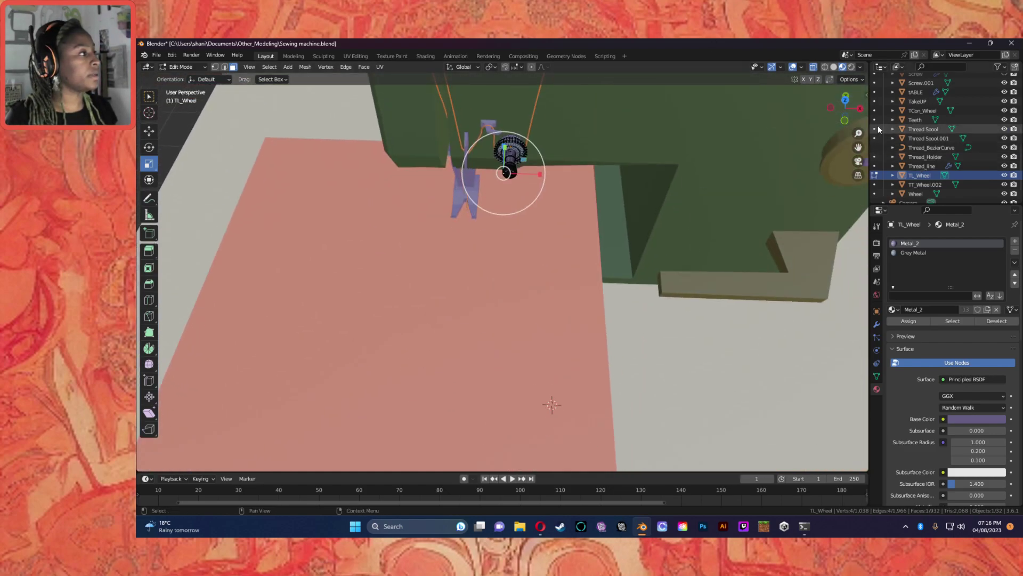
left_click(844, 122)
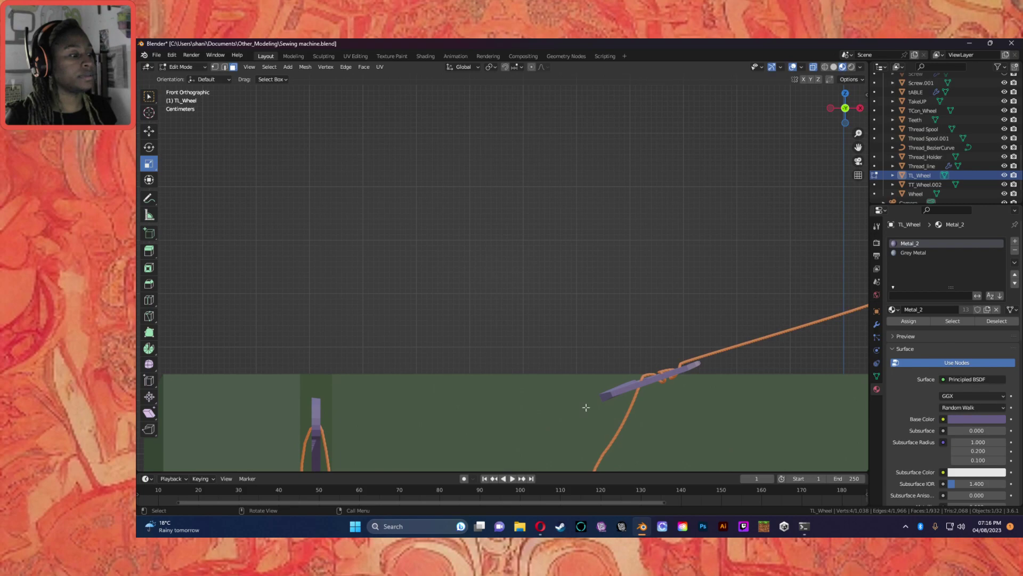
middle_click_drag(568, 408, 664, 440, "shift")
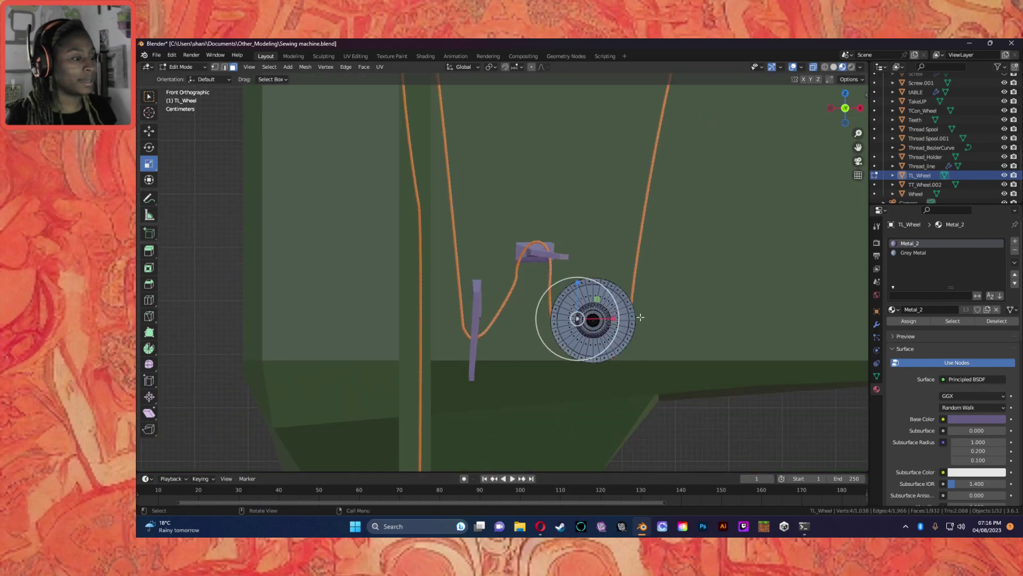
scroll(641, 318, "up", 4)
scroll(675, 332, "up", 1)
middle_click_drag(708, 359, 707, 357)
scroll(615, 313, "up", 1)
left_click(844, 107)
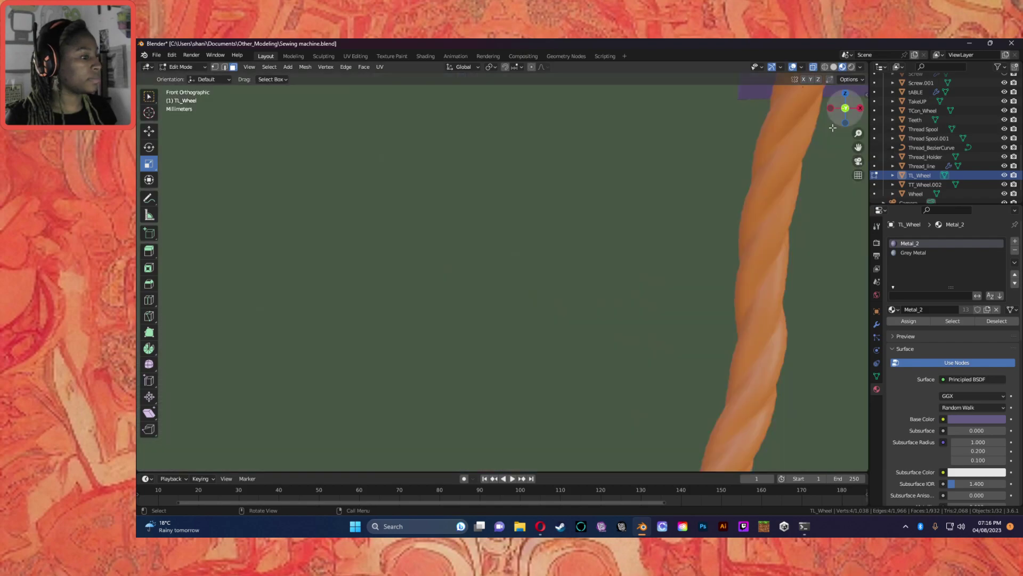
middle_click_drag(662, 388, 305, 245, "shift")
middle_click_drag(299, 382, 535, 117, "shift")
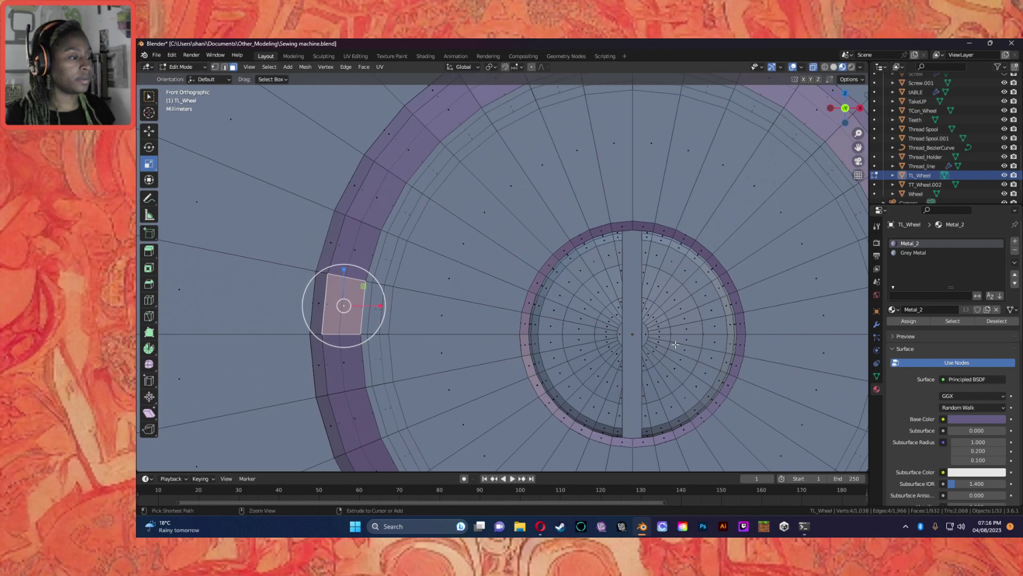
scroll(676, 344, "down", 5)
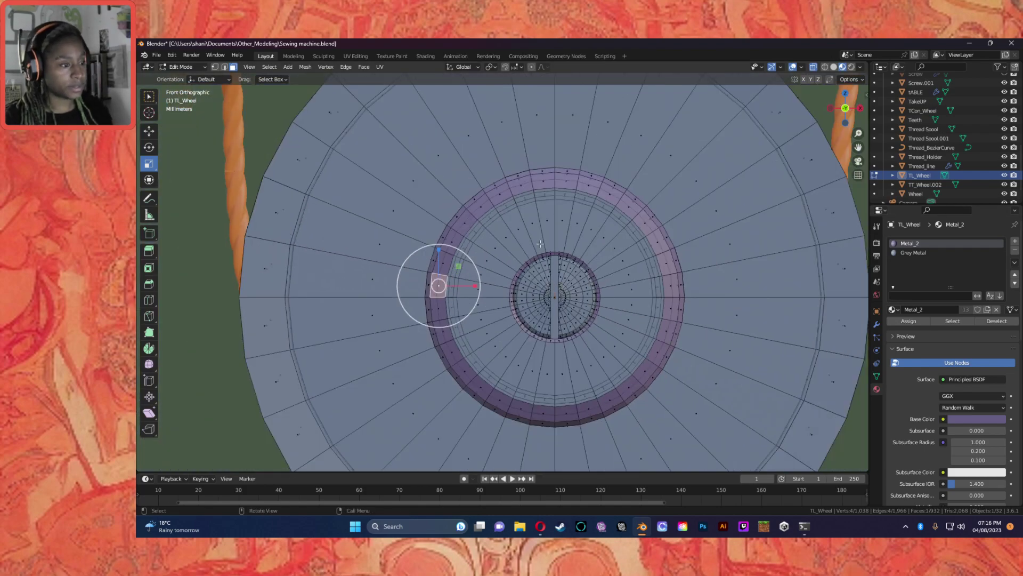
left_click(496, 224)
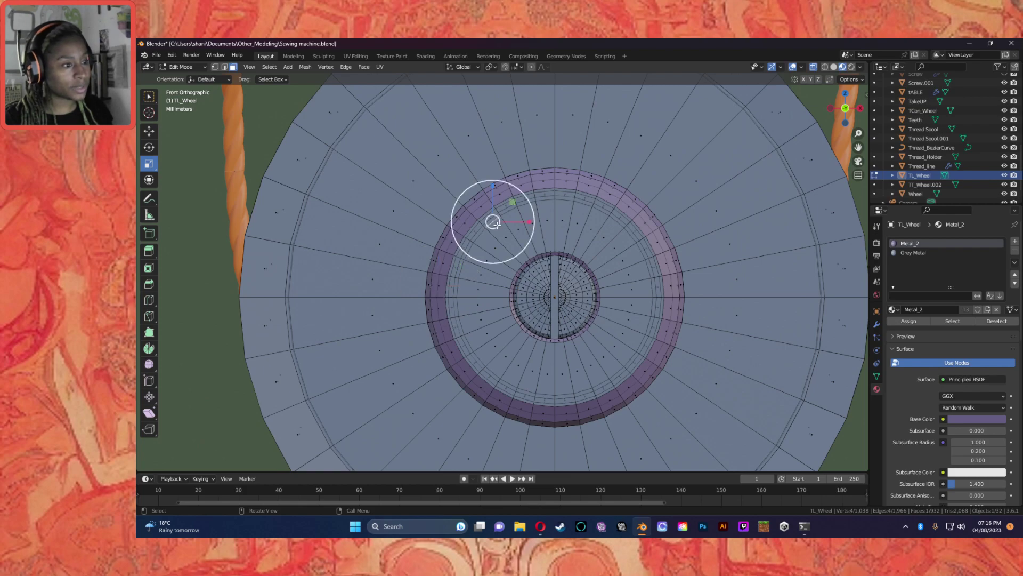
left_click(608, 244)
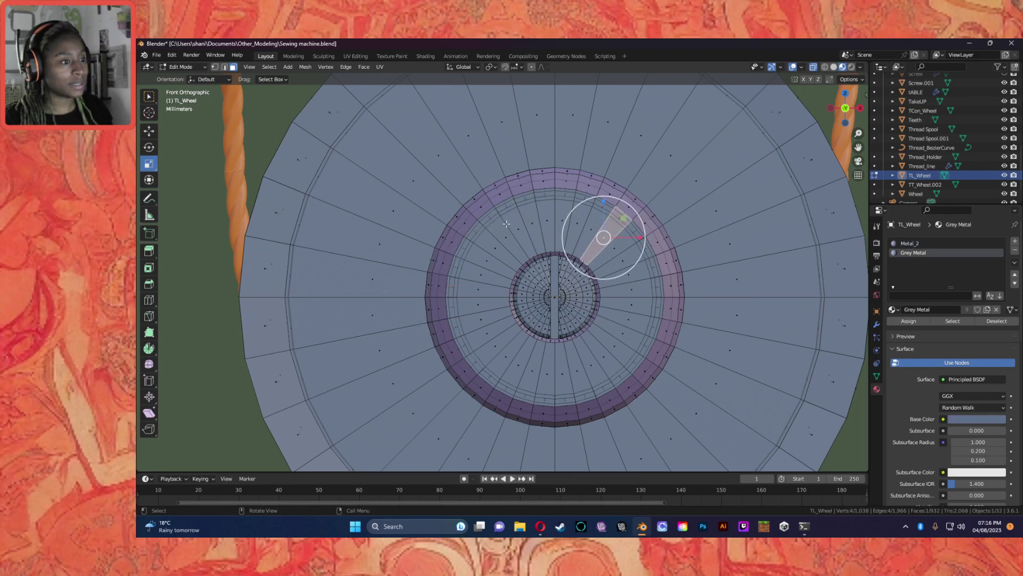
left_click_drag(510, 220, 631, 245)
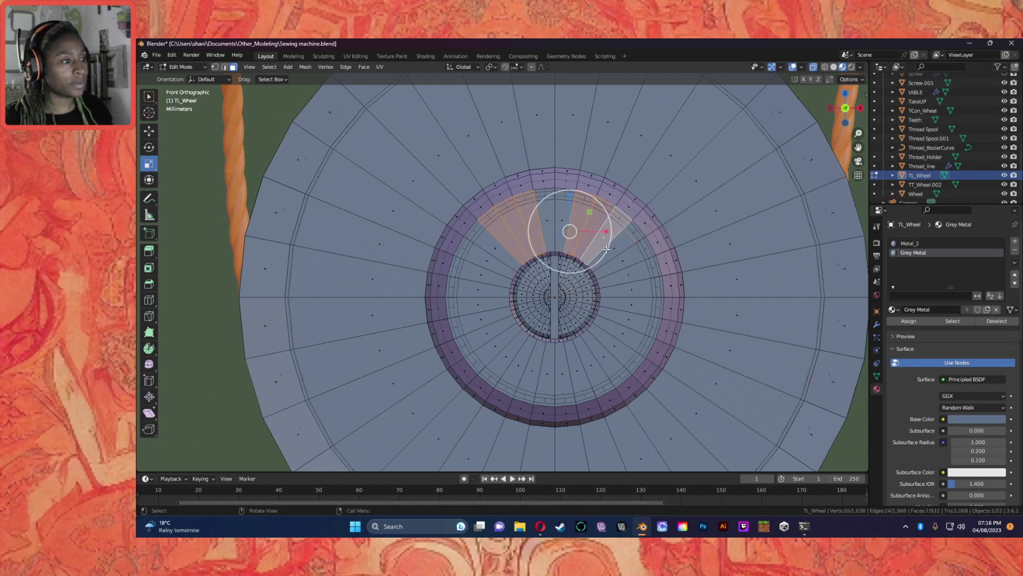
left_click_drag(567, 196, 571, 231)
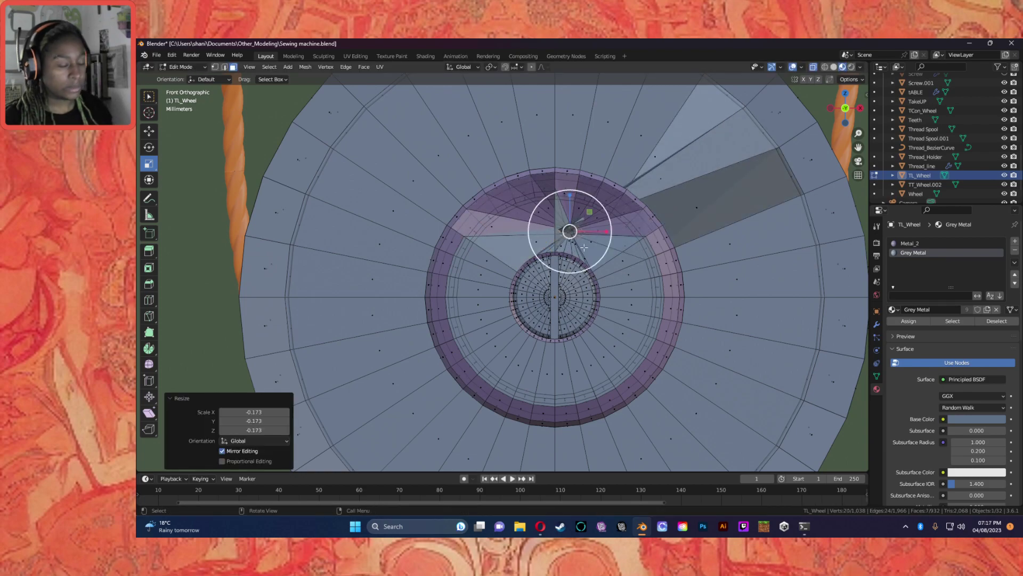
key("ctrl+z")
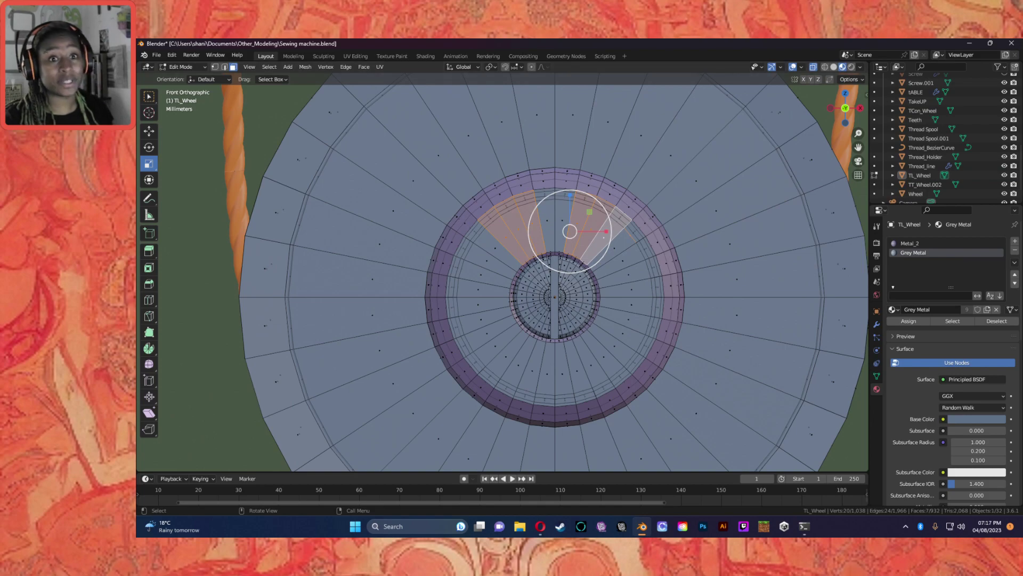
Step: With the selection tool active, select the upper faces of TL_Wheel's flat inner ring surrounding the slotted end knob
left_click(150, 96)
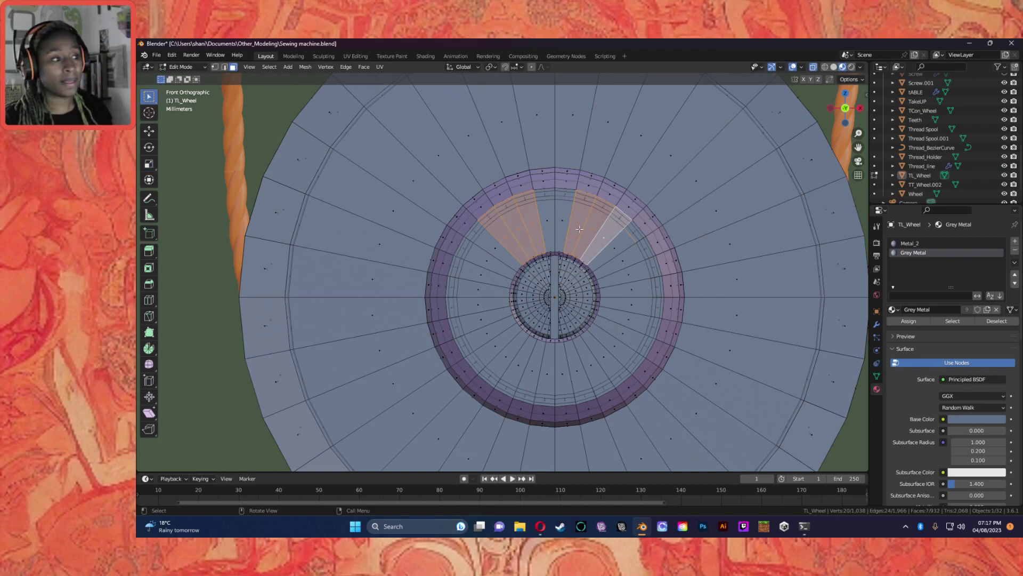
left_click(477, 216)
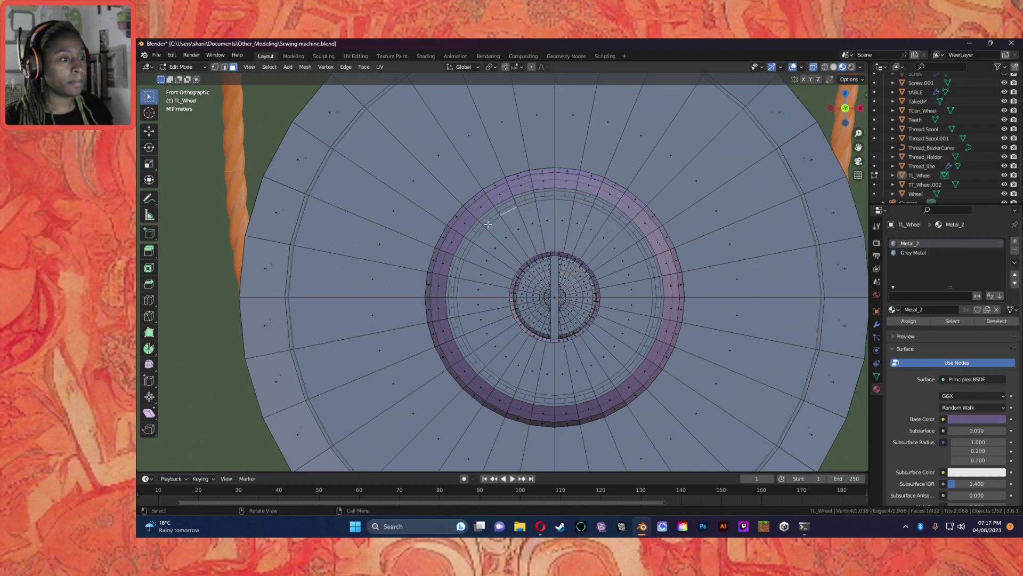
left_click_drag(491, 232, 599, 216)
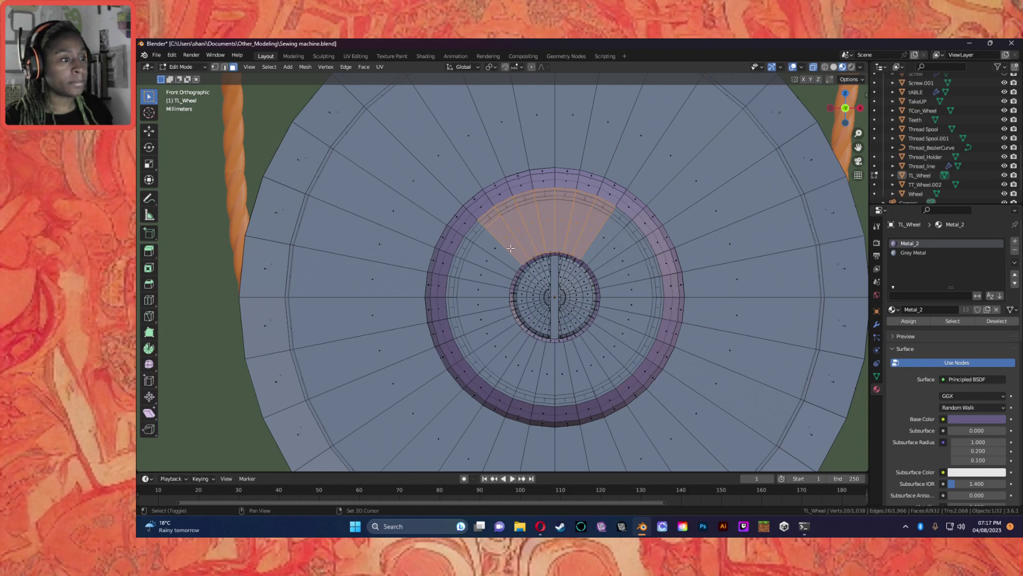
left_click(502, 245)
left_click(486, 239, "shift")
left_click(530, 219, "shift")
left_click(515, 244, "shift")
left_click(555, 231, "shift")
left_click(563, 231, "shift")
left_click(572, 233, "shift")
left_click(587, 236, "shift")
left_click(591, 239, "shift")
left_click(613, 263, "shift")
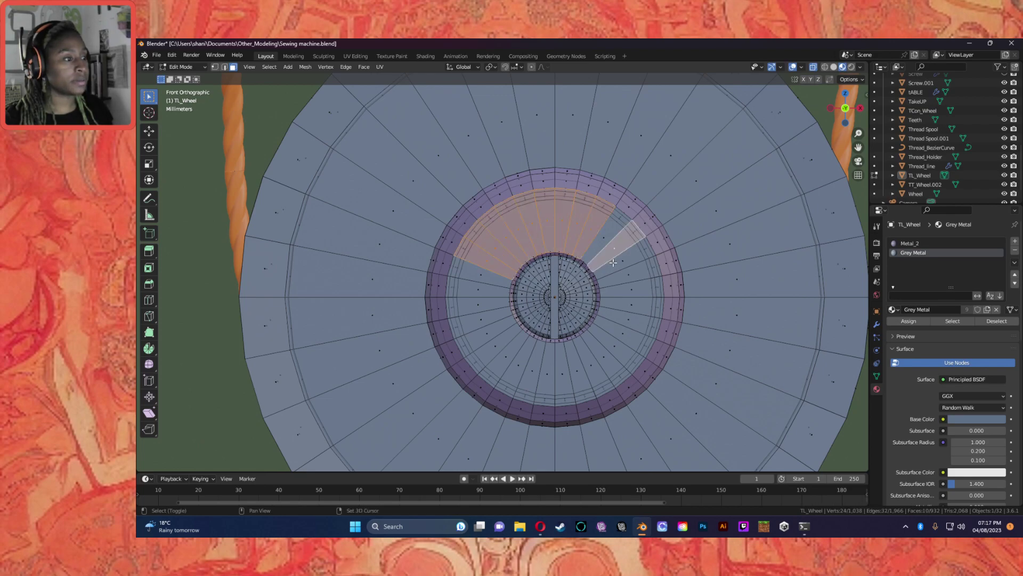
left_click(620, 251, "shift")
left_click(626, 262, "shift")
left_click(633, 288, "shift")
left_click(632, 274, "shift")
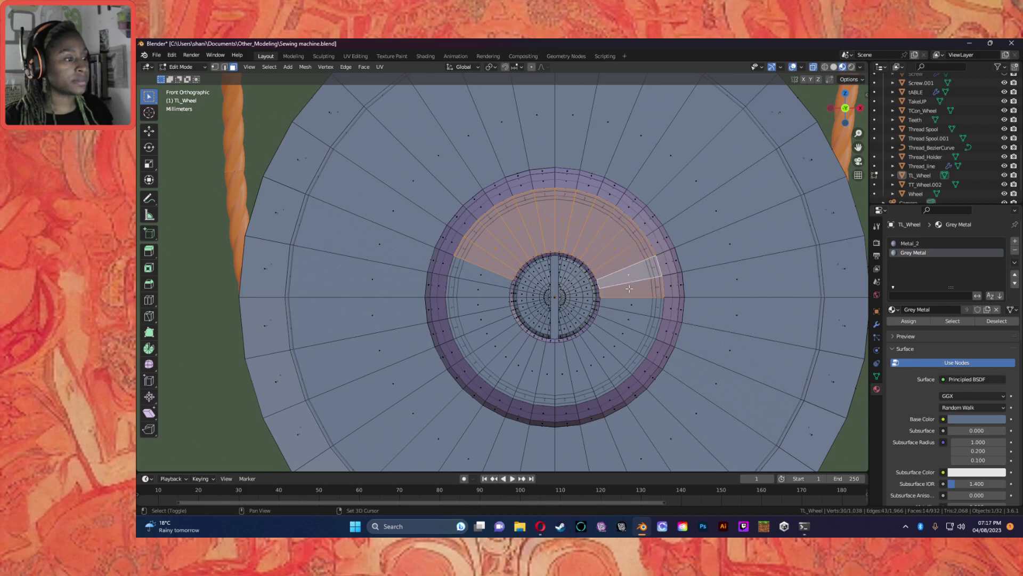
Step: Add the remaining lower faces of the flat inner ring to the selection and assign Metal_2 to the whole ring
left_click_drag(485, 274, 595, 377, "shift")
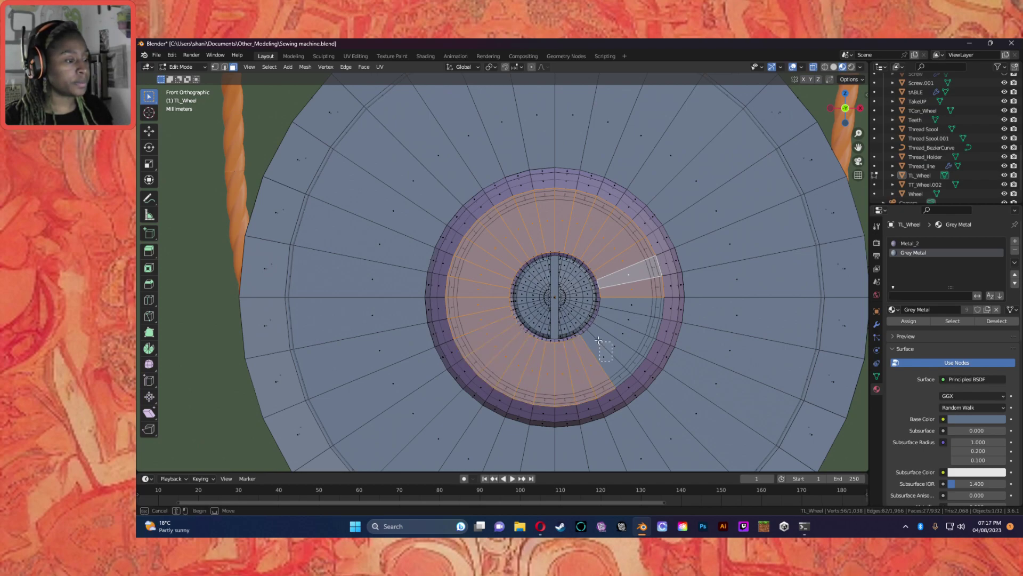
left_click_drag(599, 340, 600, 341, "shift")
left_click(624, 334, "shift")
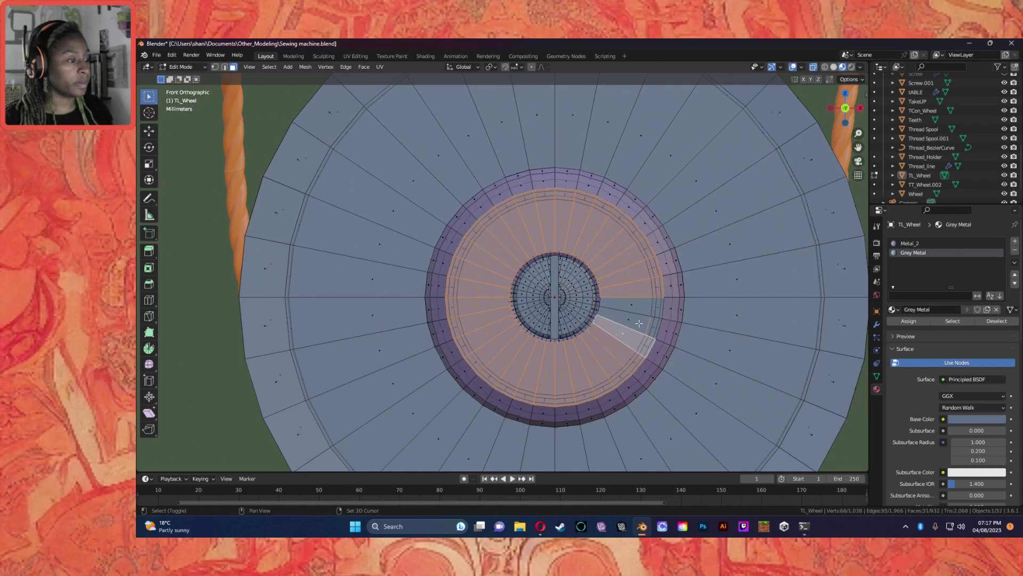
left_click(646, 325, "shift")
left_click(637, 307, "shift")
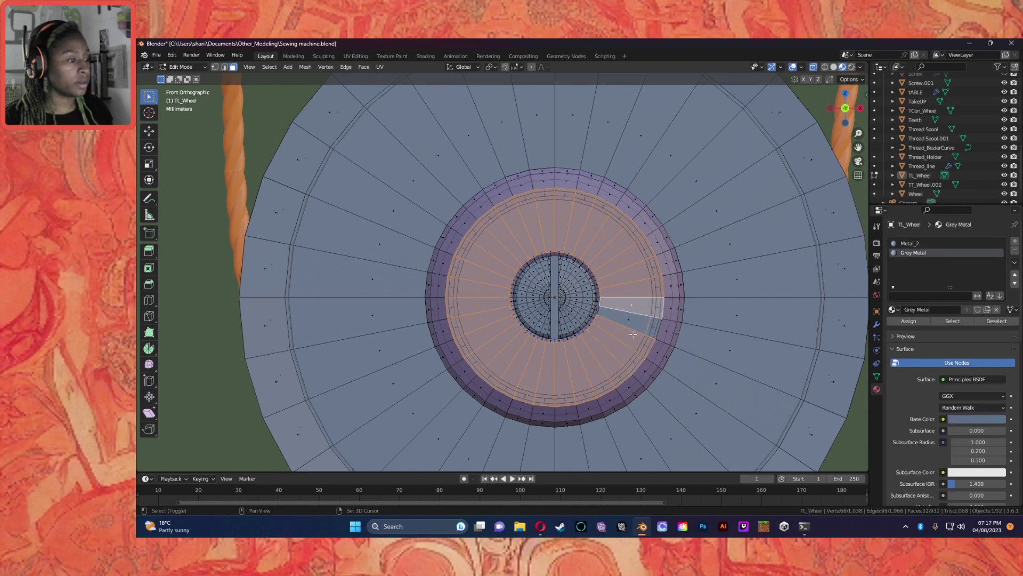
left_click(635, 307, "shift")
left_click(639, 323, "shift")
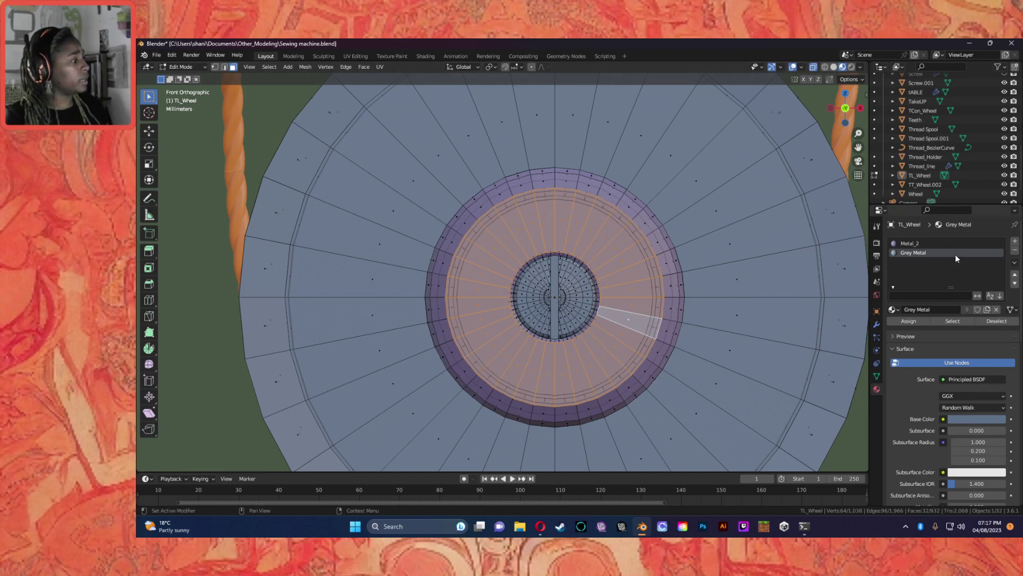
left_click(923, 243)
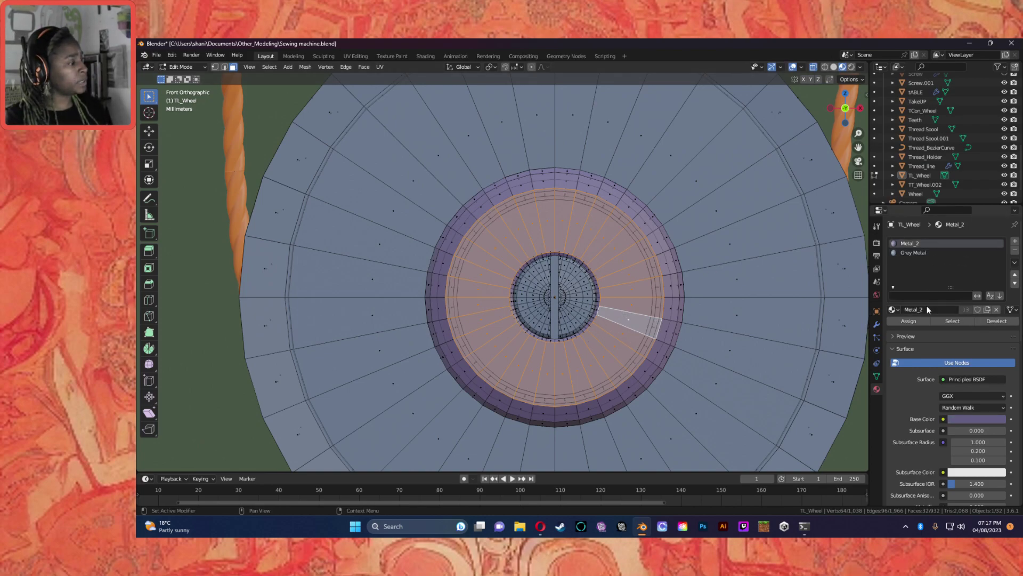
left_click(914, 322)
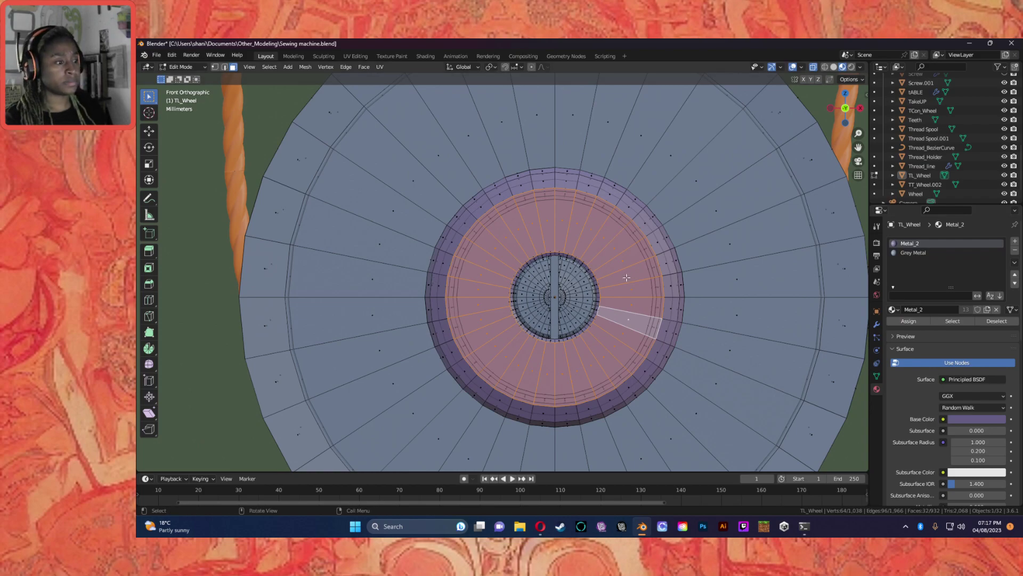
Step: Drop the ring selection, return to Object Mode, select the green machine body and bring the whole machine into view
left_click(615, 313)
scroll(616, 317, "down", 2)
middle_click_drag(591, 342, 554, 320)
left_click(185, 67)
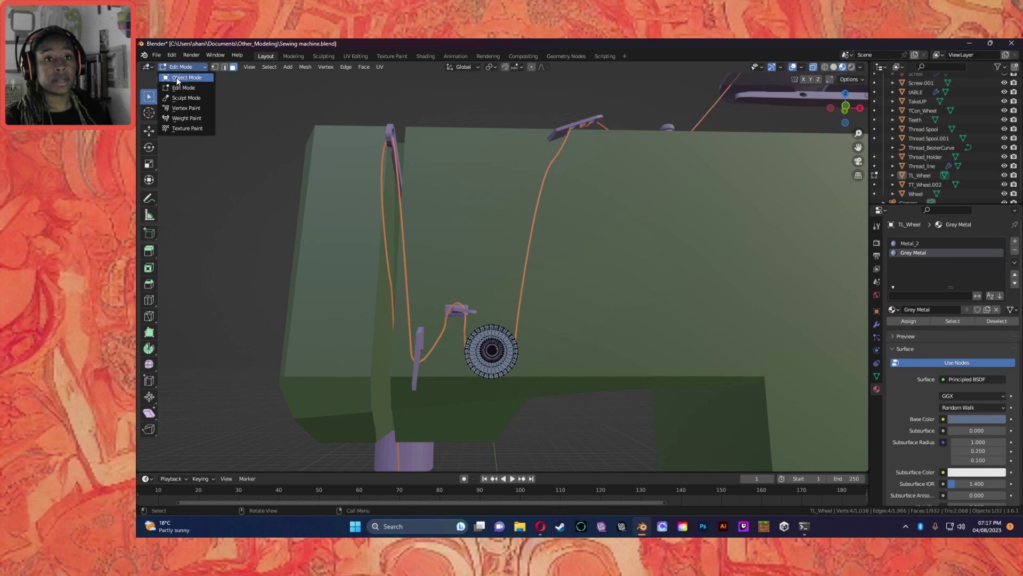
left_click(184, 81)
left_click(548, 370)
middle_click_drag(548, 371, 690, 397)
scroll(641, 371, "down", 4)
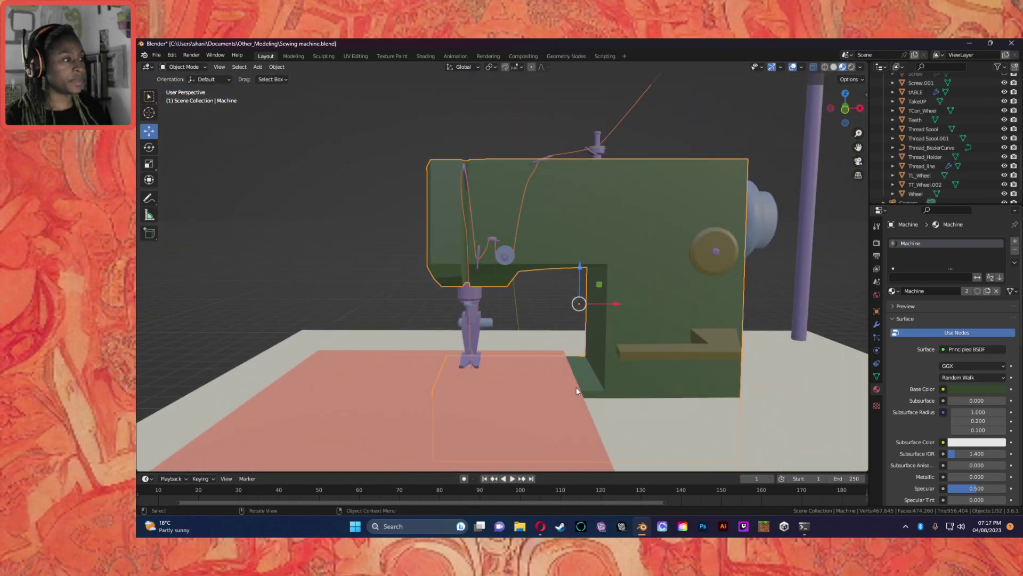
scroll(577, 387, "down", 2)
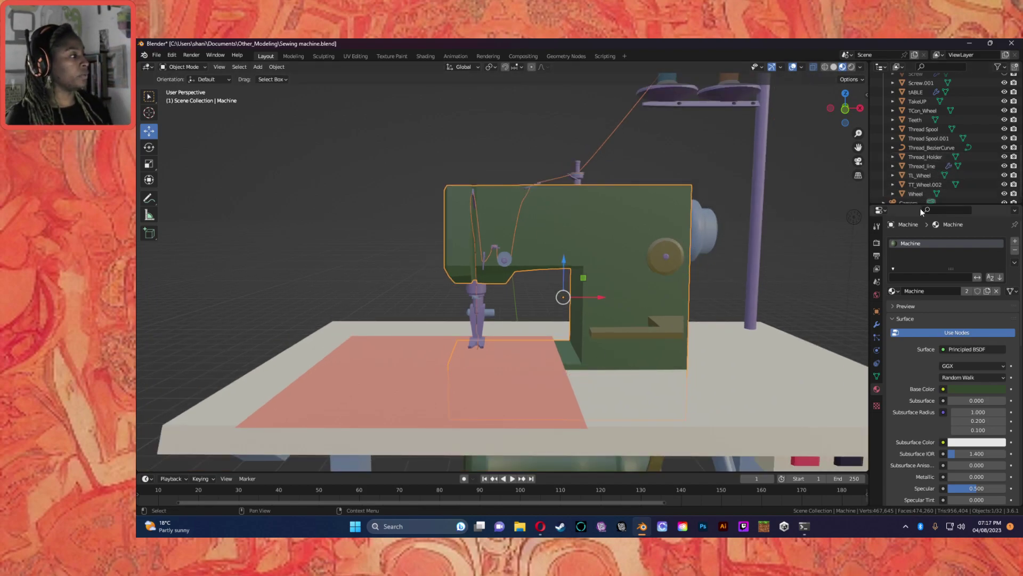
Step: Check the materials of the wheels, Thread_line, Thread_Holder and Thread_BezierCurve one object after another
left_click(916, 194)
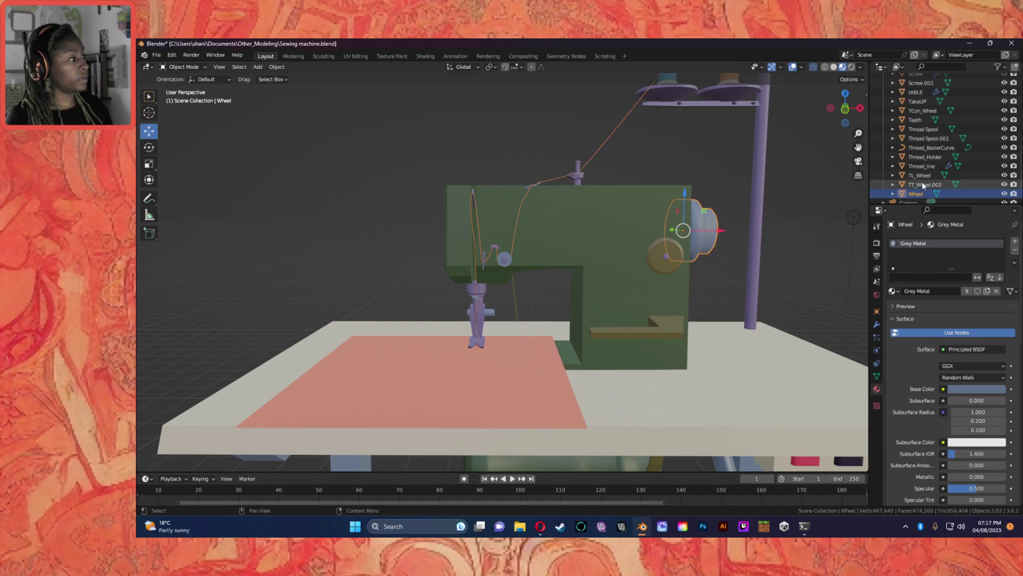
left_click(922, 183)
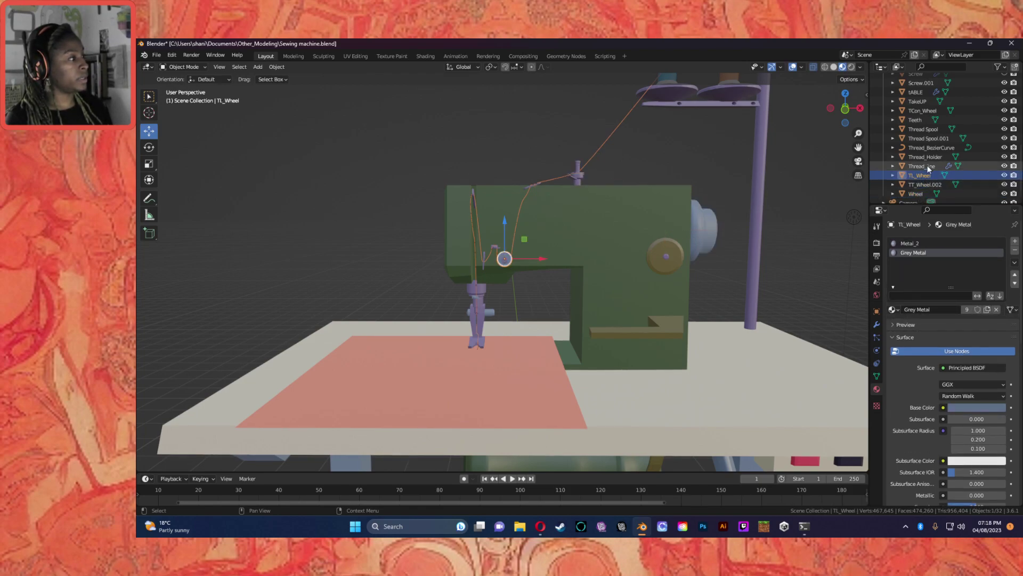
left_click(928, 163)
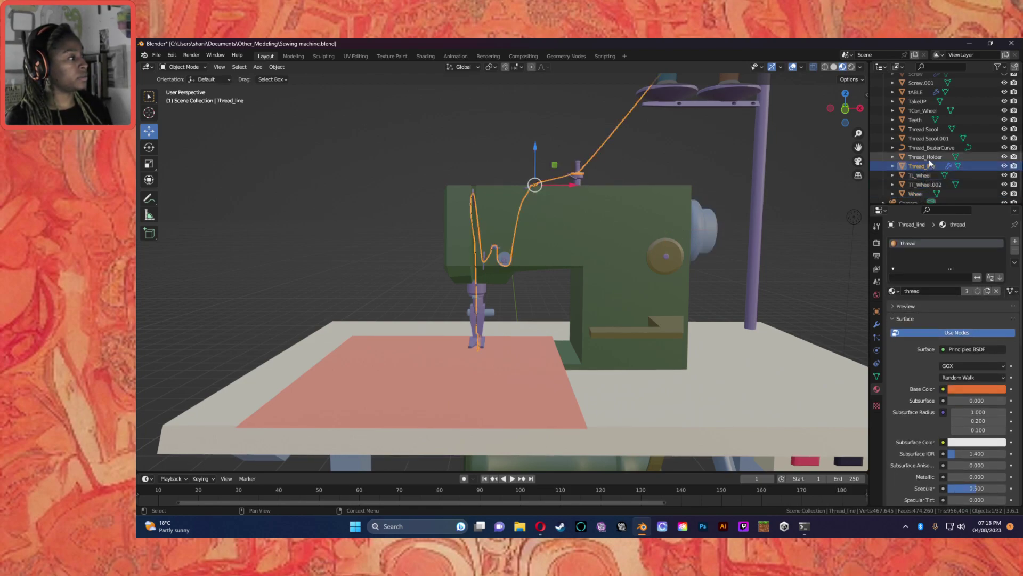
left_click(929, 156)
left_click(932, 148)
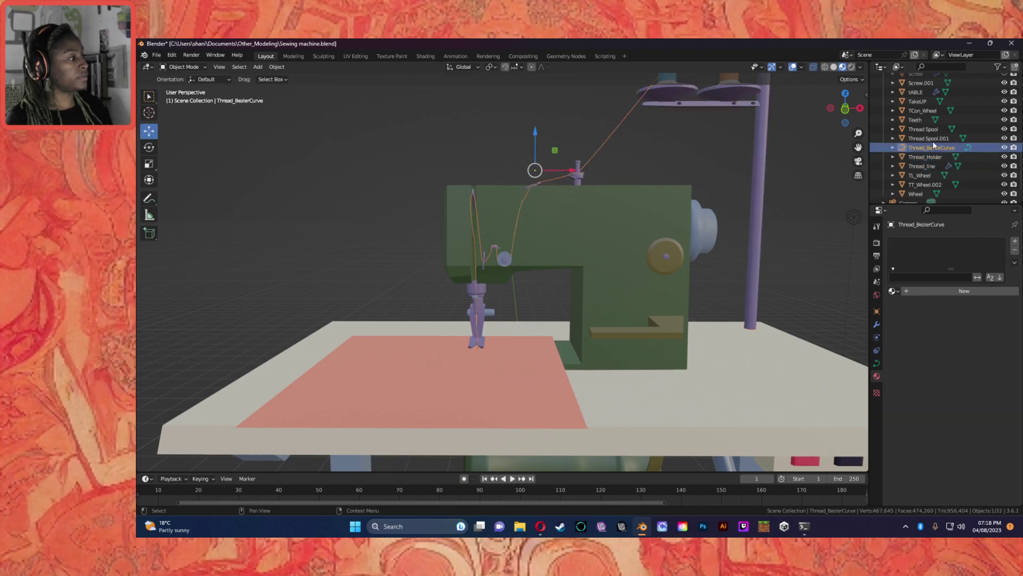
Step: Select Thread Spool.001 and give it the existing Thread.003 material
left_click(933, 140)
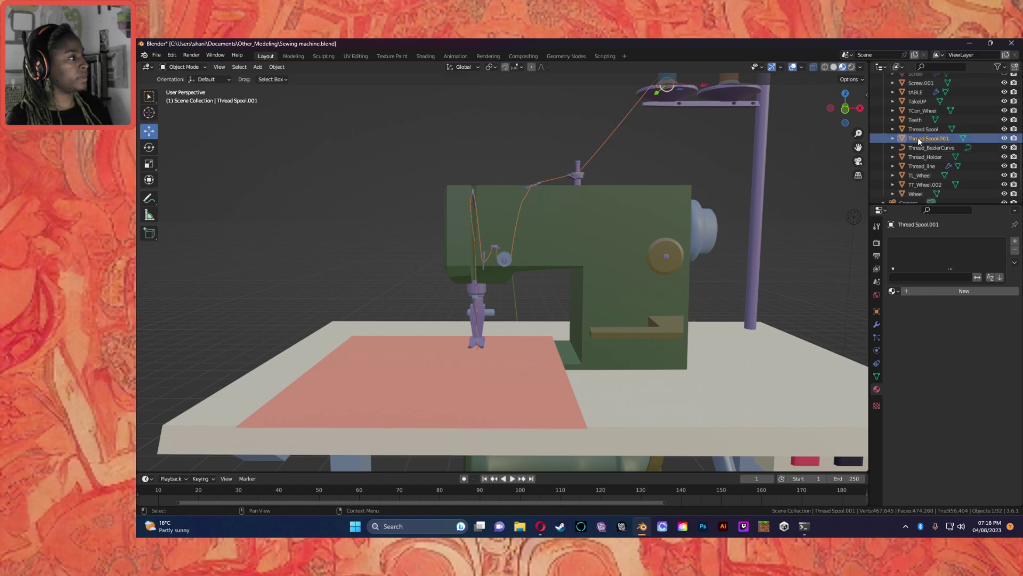
left_click(894, 291)
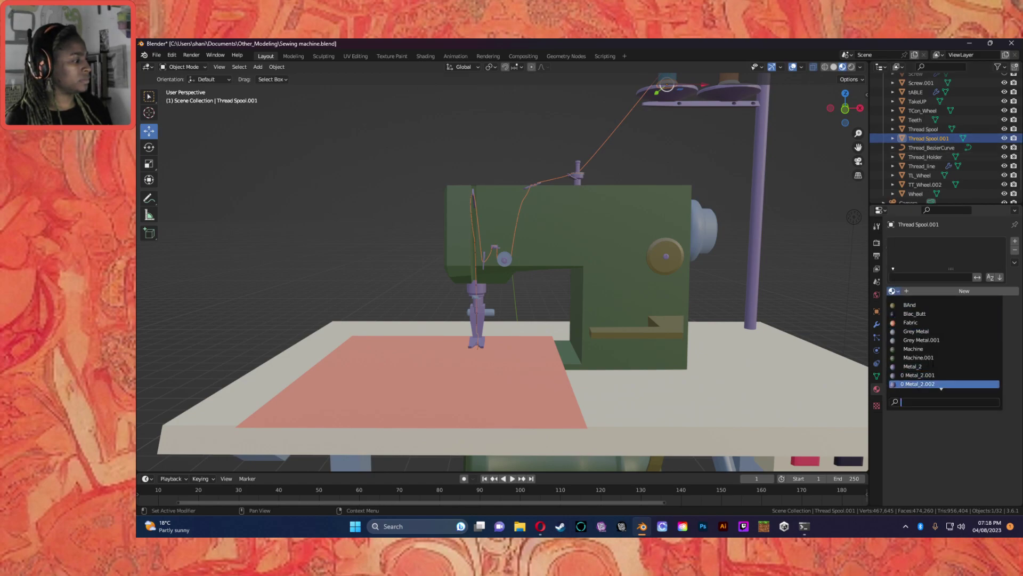
scroll(944, 387, "down", 8)
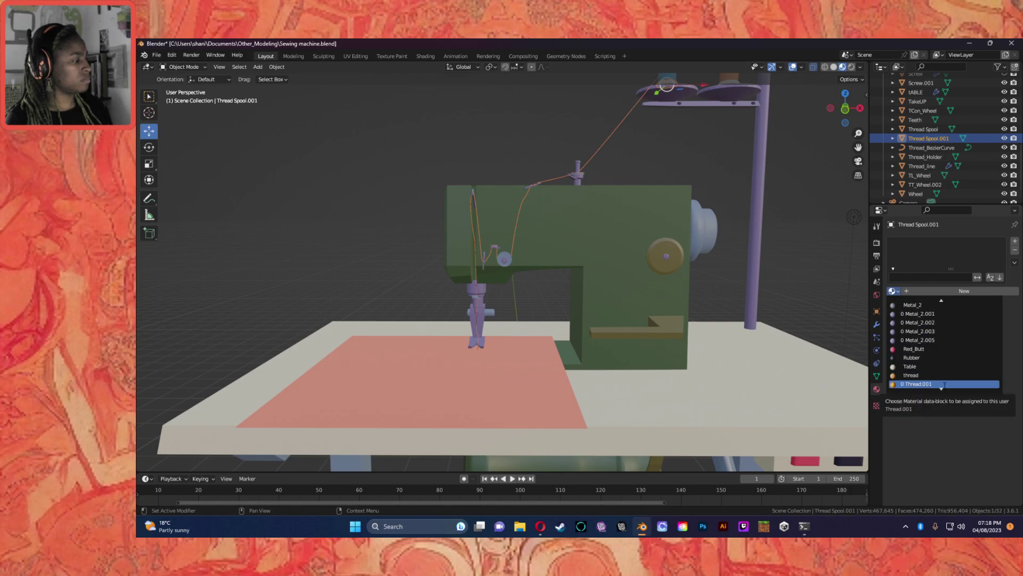
scroll(945, 385, "down", 2)
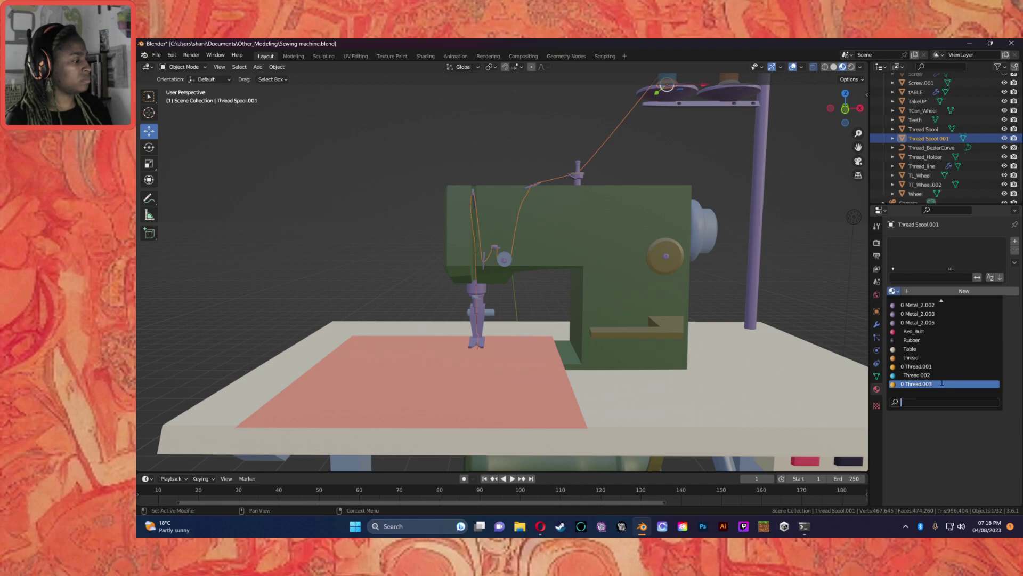
left_click(912, 384)
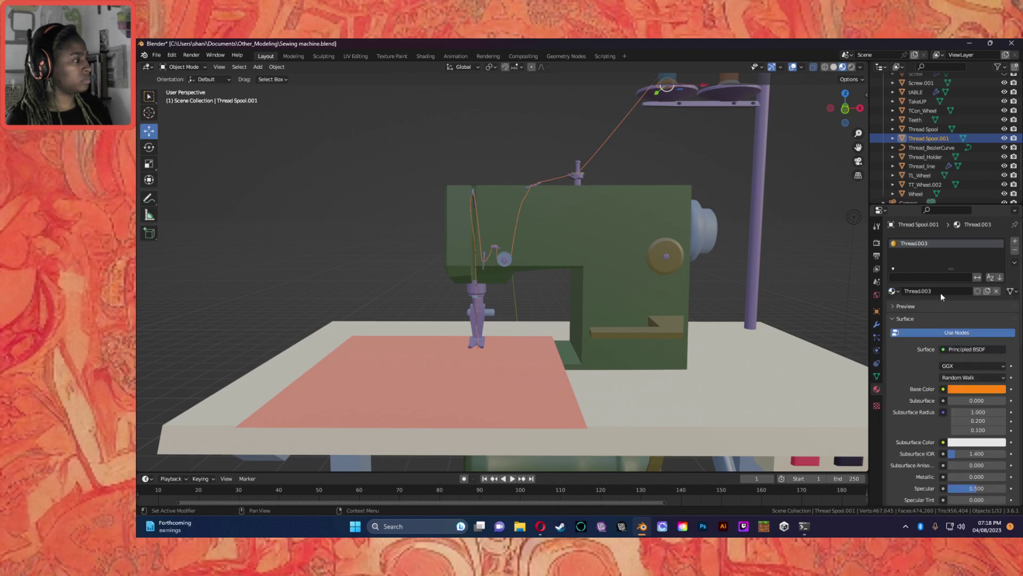
Step: Rename the material of Thread Spool.001 as Spool
double_click(919, 244)
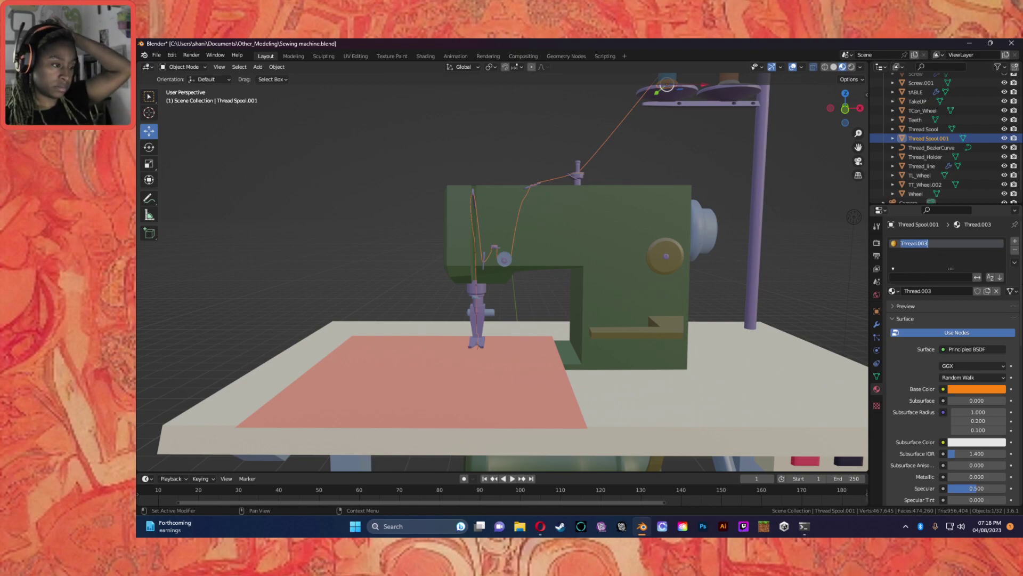
type("s")
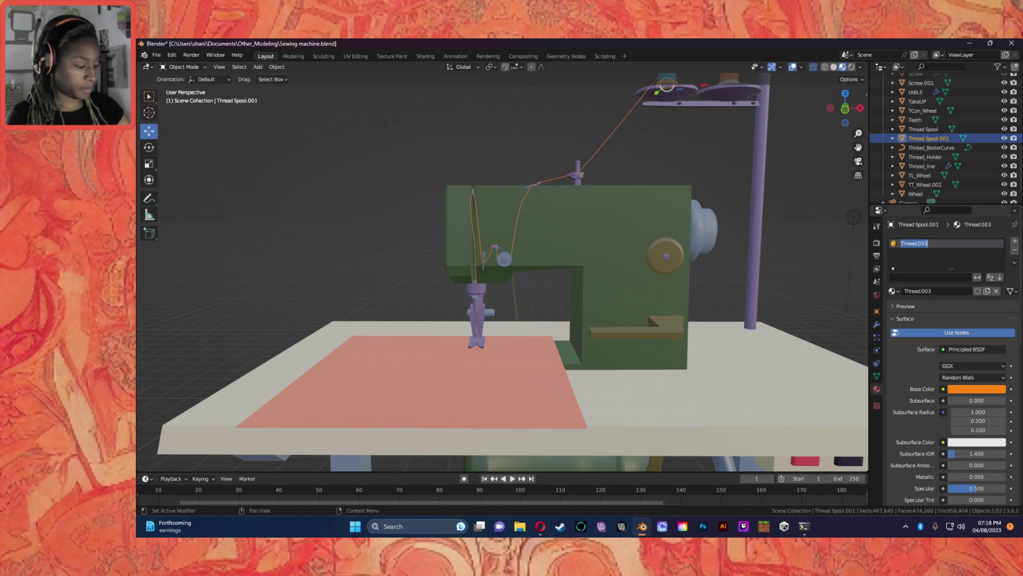
type("pool")
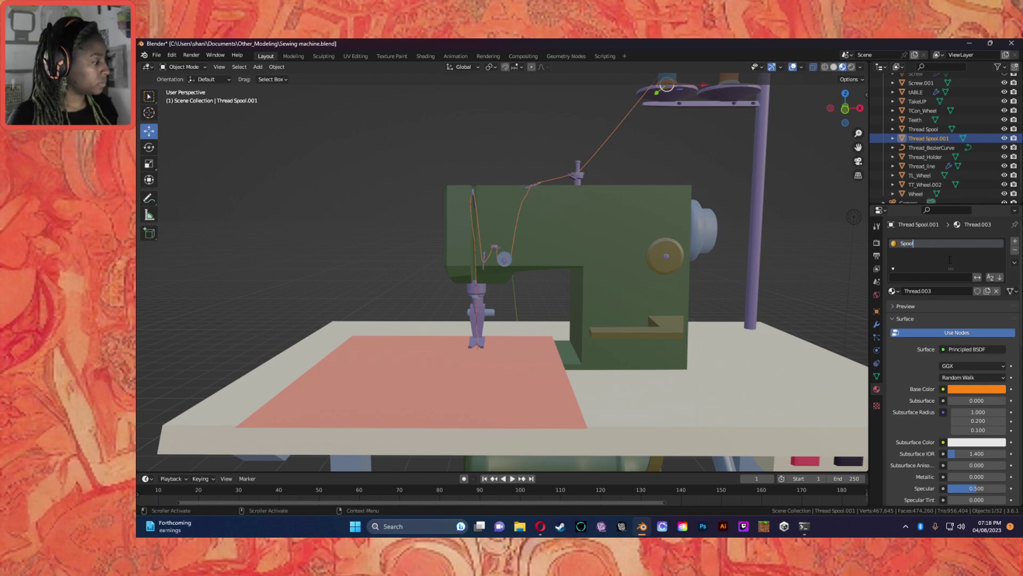
key("Return")
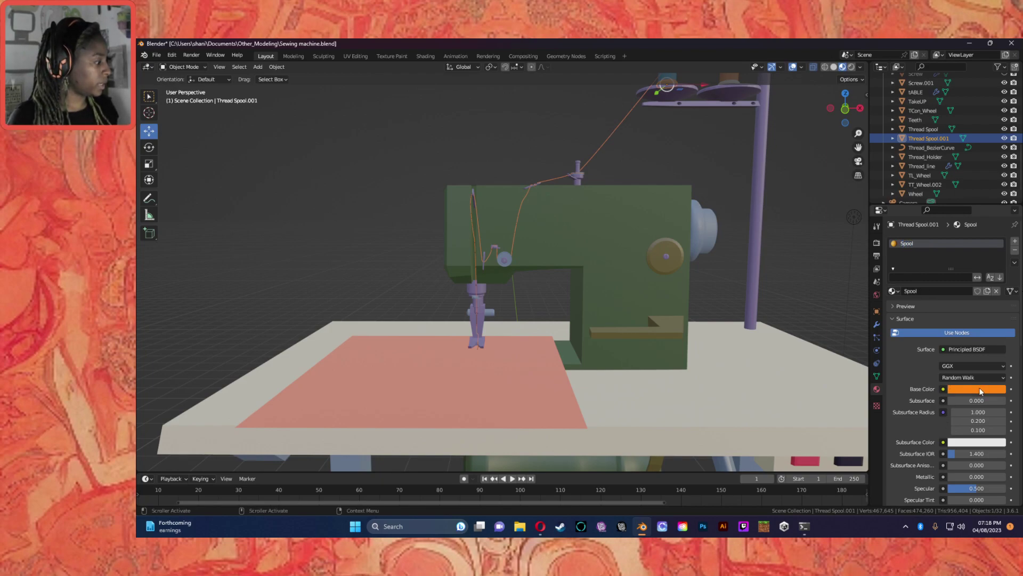
Step: Change the Spool material's base colour to a dark, less saturated brown
left_click(981, 391)
left_click(1000, 296)
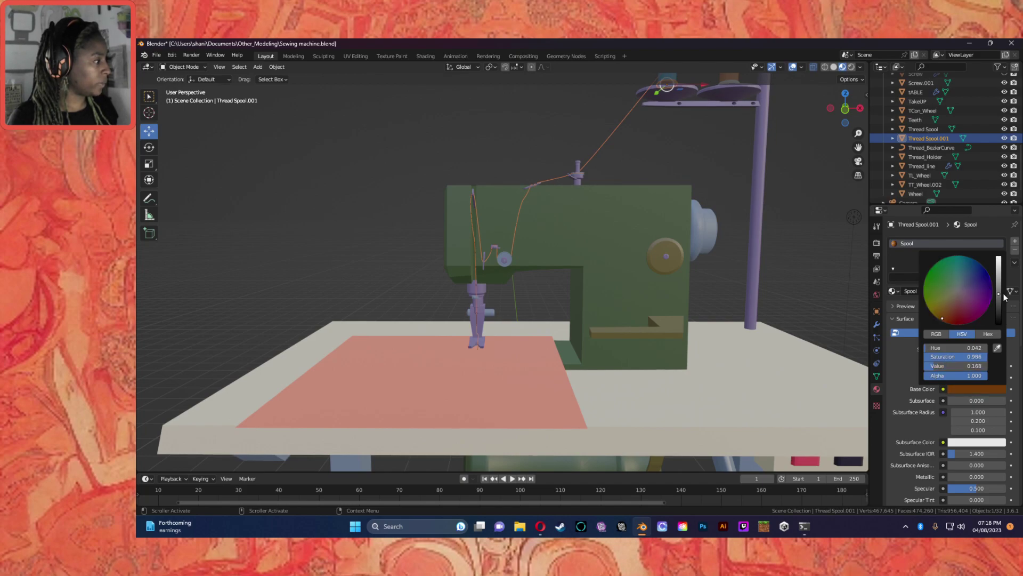
left_click_drag(942, 314, 948, 313)
left_click(998, 301)
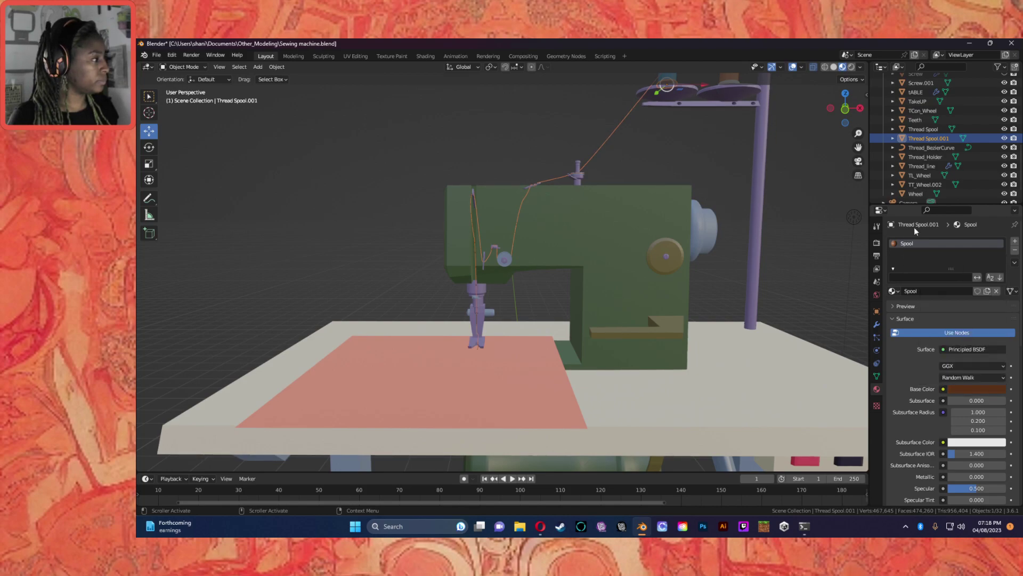
Step: Select Thread Spool and give it the existing Spool material
left_click(923, 129)
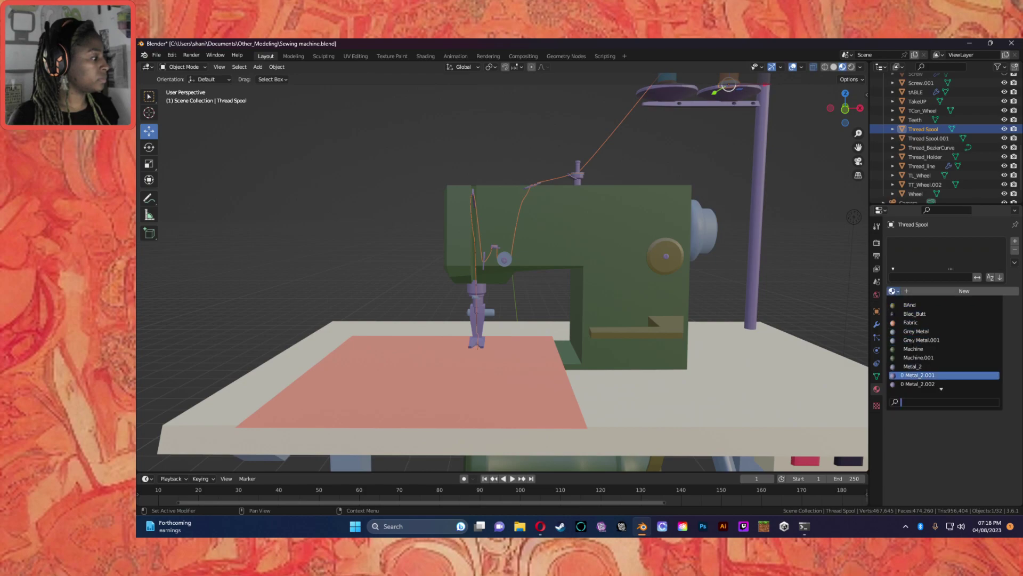
scroll(939, 385, "down", 9)
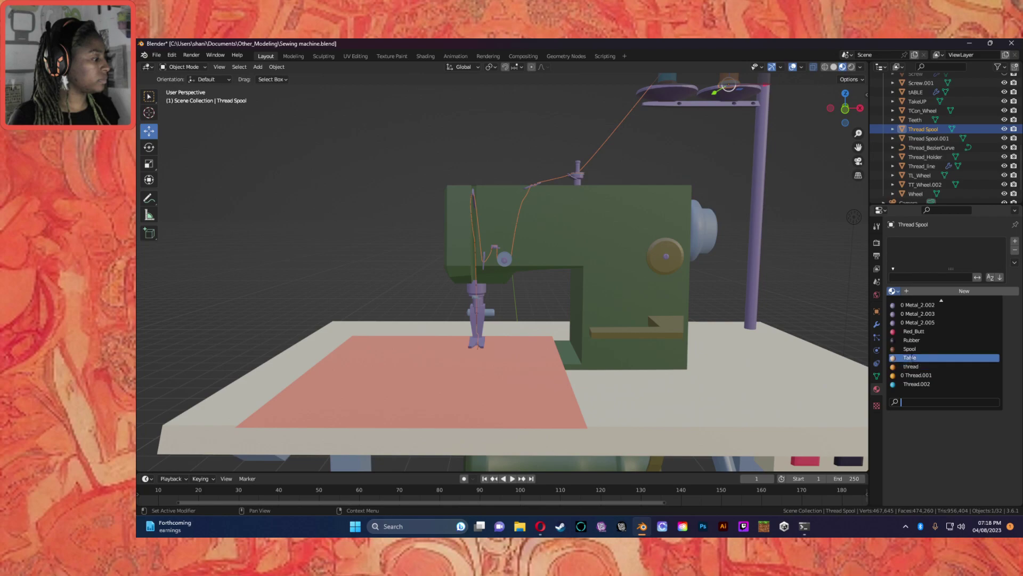
left_click(922, 348)
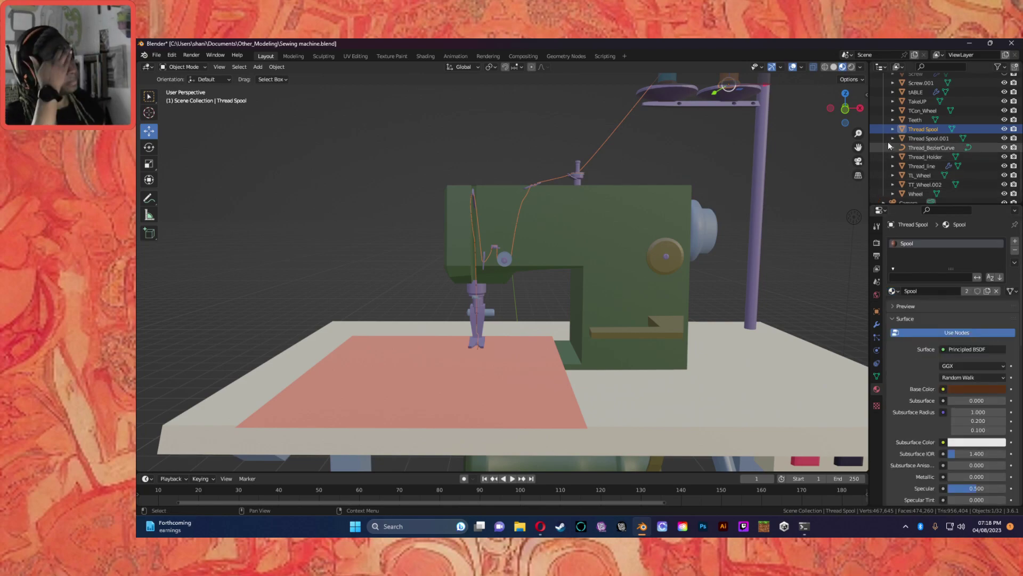
Step: Check the material of Teeth and replace Metal_2 in the second material slot of TCon_Wheel with Grey Metal
left_click(922, 119)
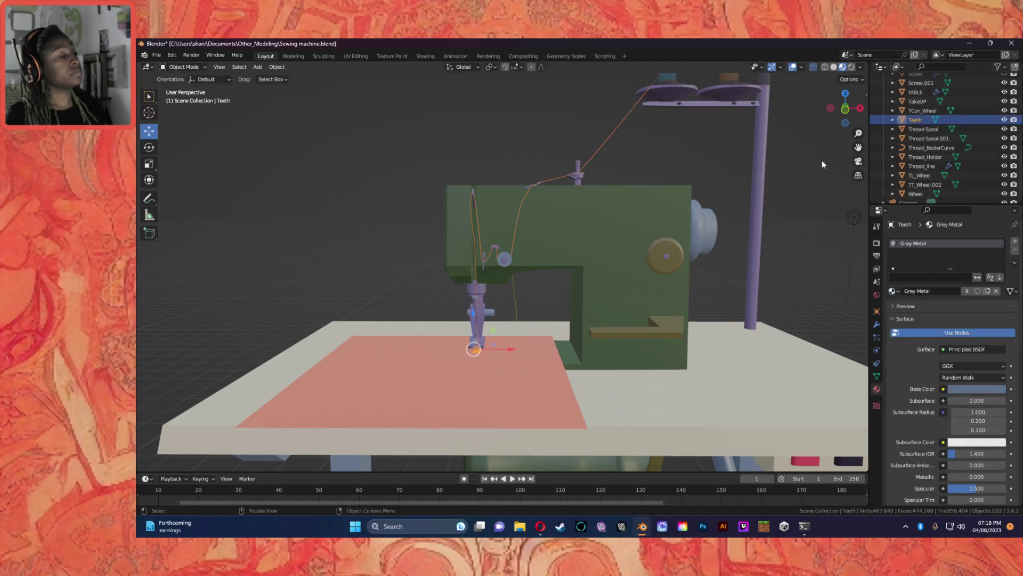
left_click(925, 110)
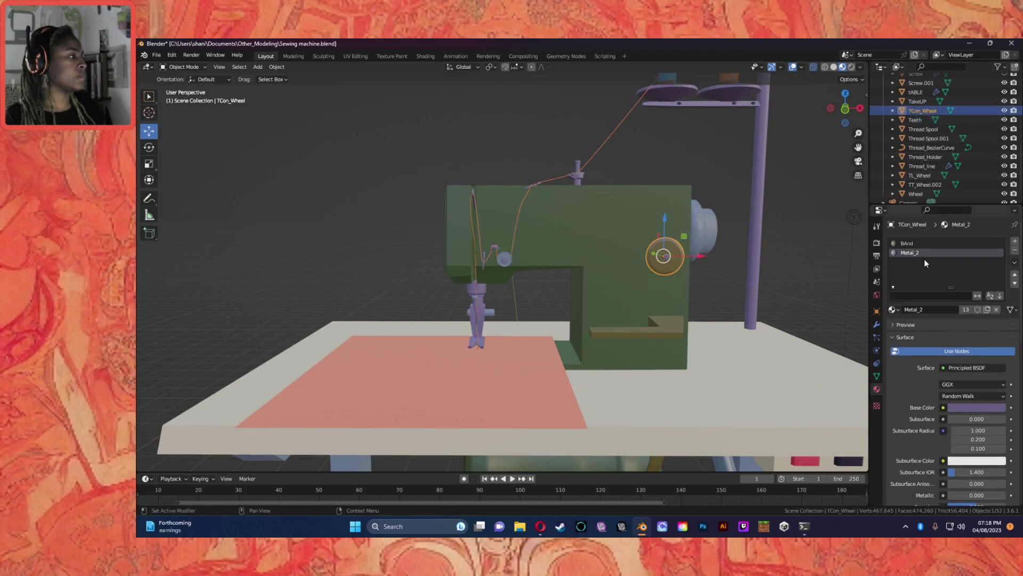
left_click(893, 309)
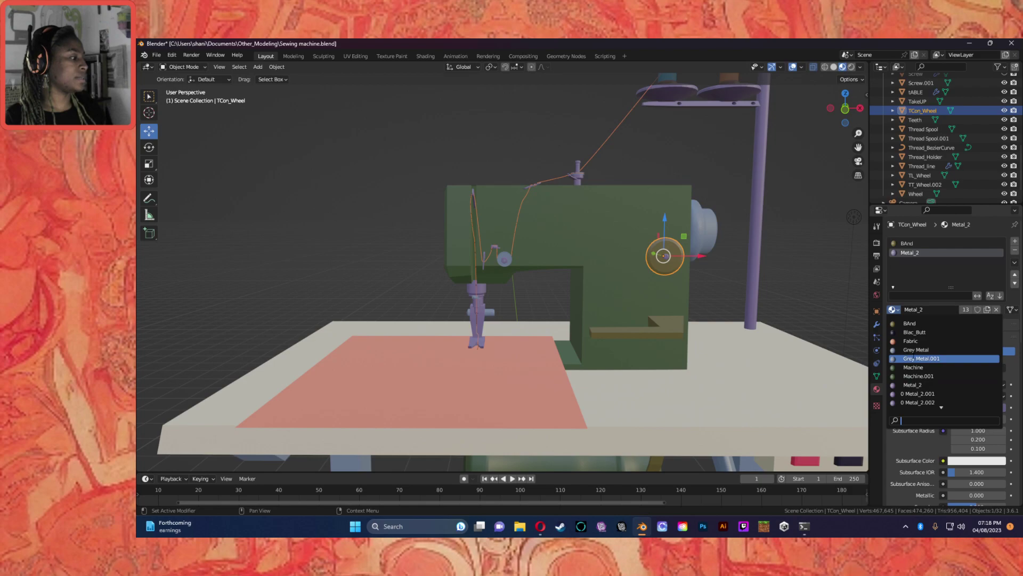
left_click(921, 350)
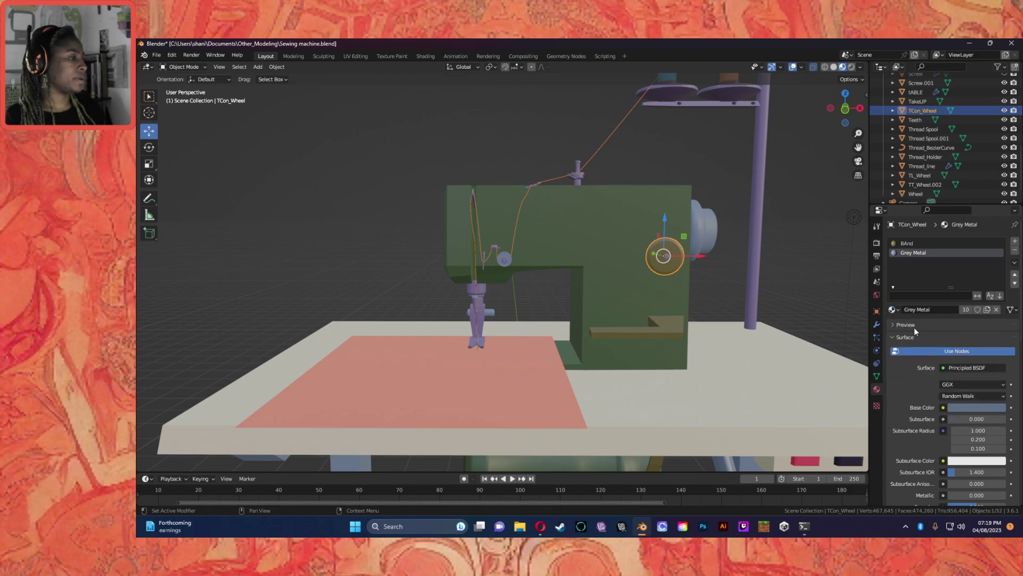
Step: Check the materials of TakeUP, tABLE, Screw.001, Screw and Revesre_Lever one object after another
left_click(922, 101)
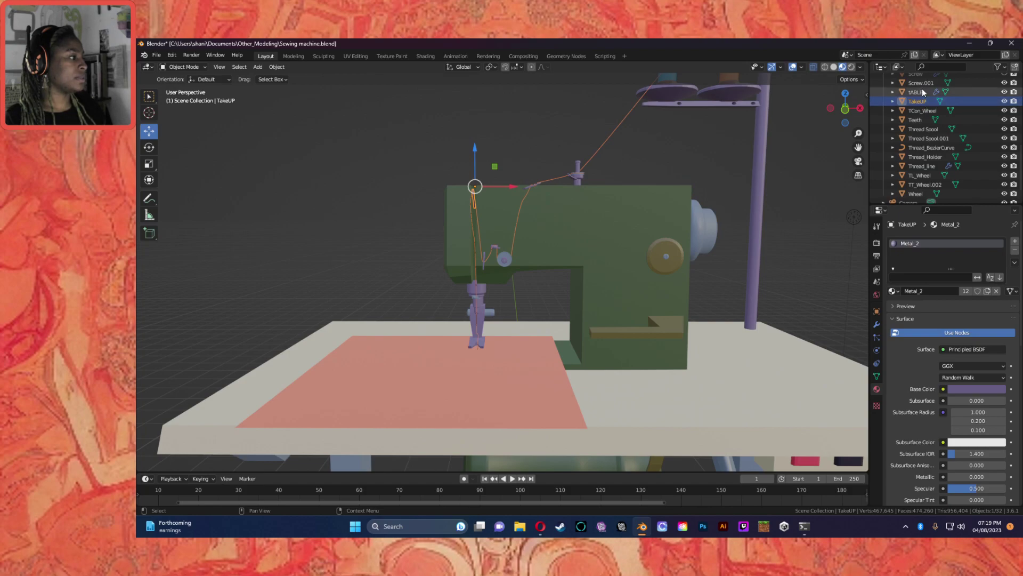
left_click(923, 92)
left_click(922, 82)
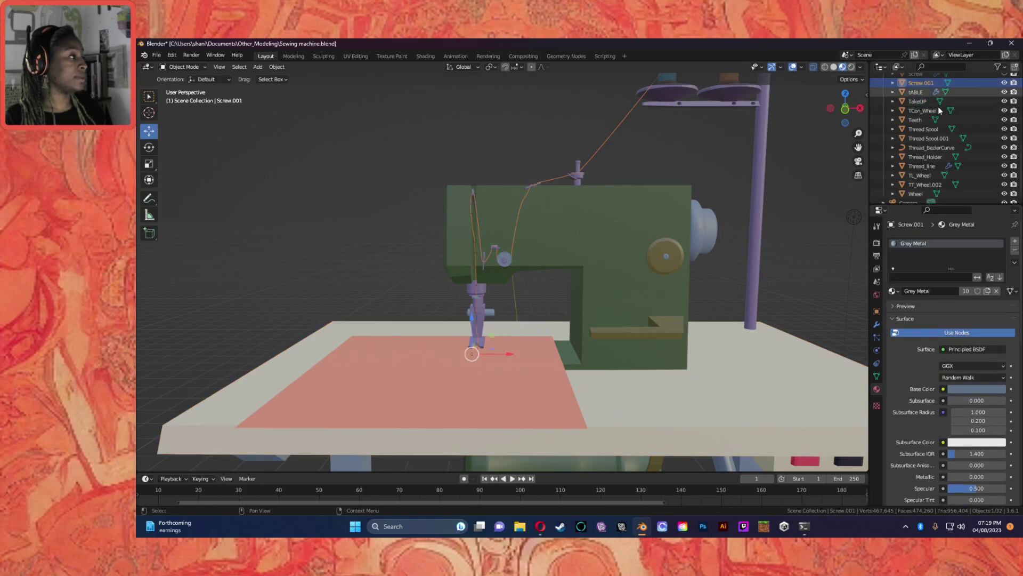
scroll(906, 139, "up", 2)
left_click(912, 91)
left_click(918, 83)
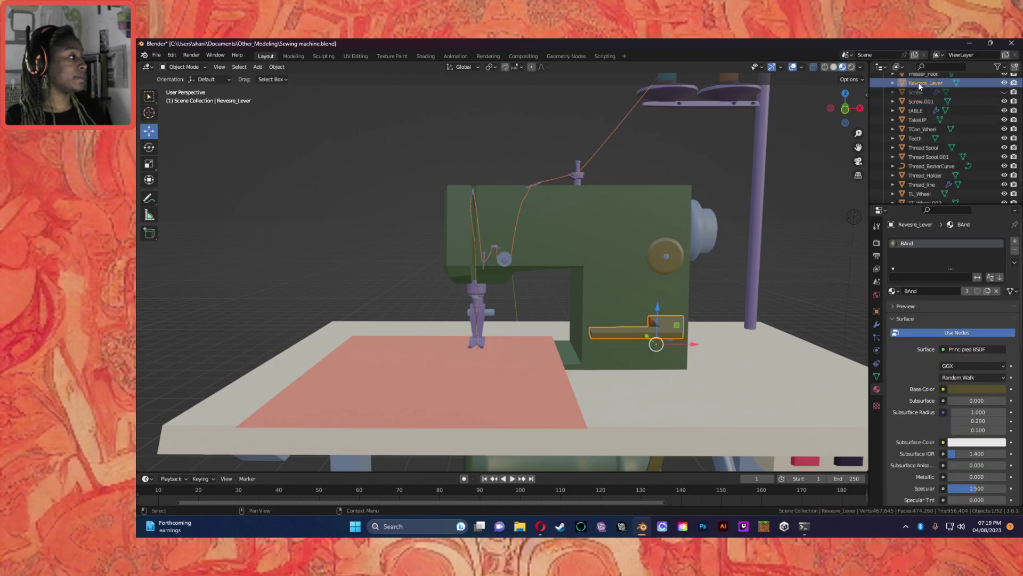
Step: Briefly unhide the Screw object to inspect it, hide it again, and review the modifiers and material of Revesre_Lever
left_click(930, 91)
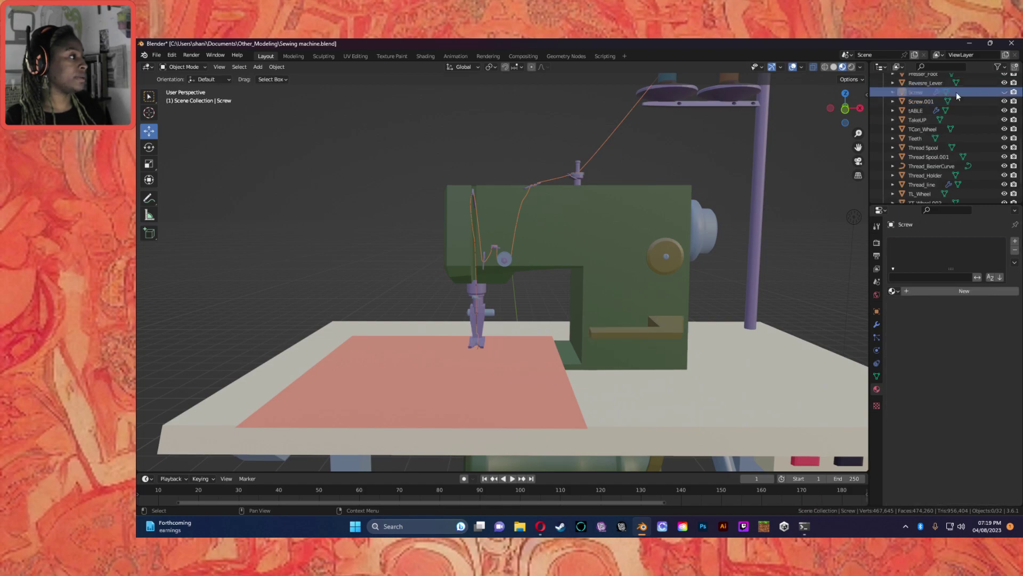
left_click(1004, 93)
left_click(1004, 93)
left_click(904, 84)
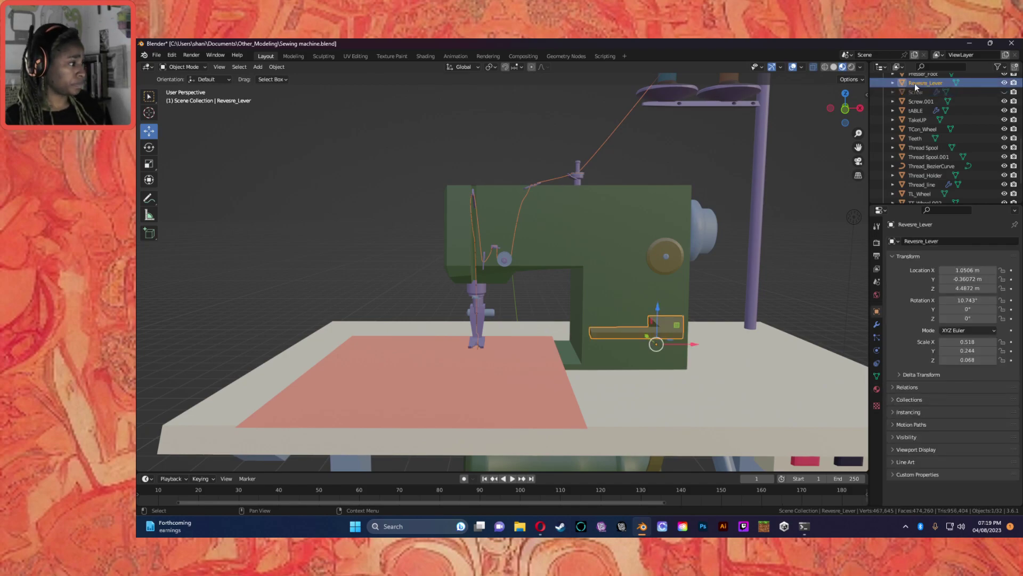
left_click(877, 323)
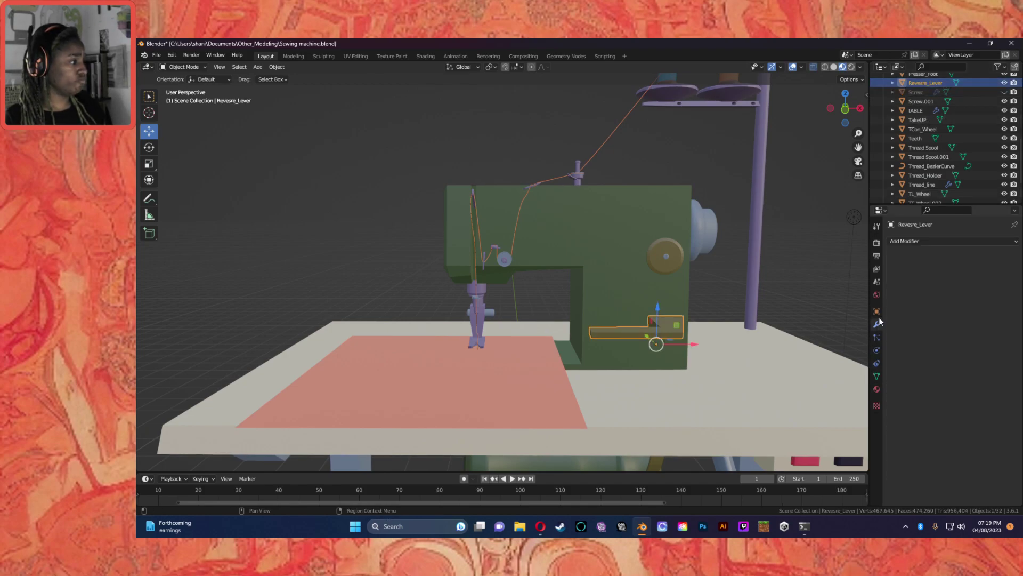
left_click(878, 388)
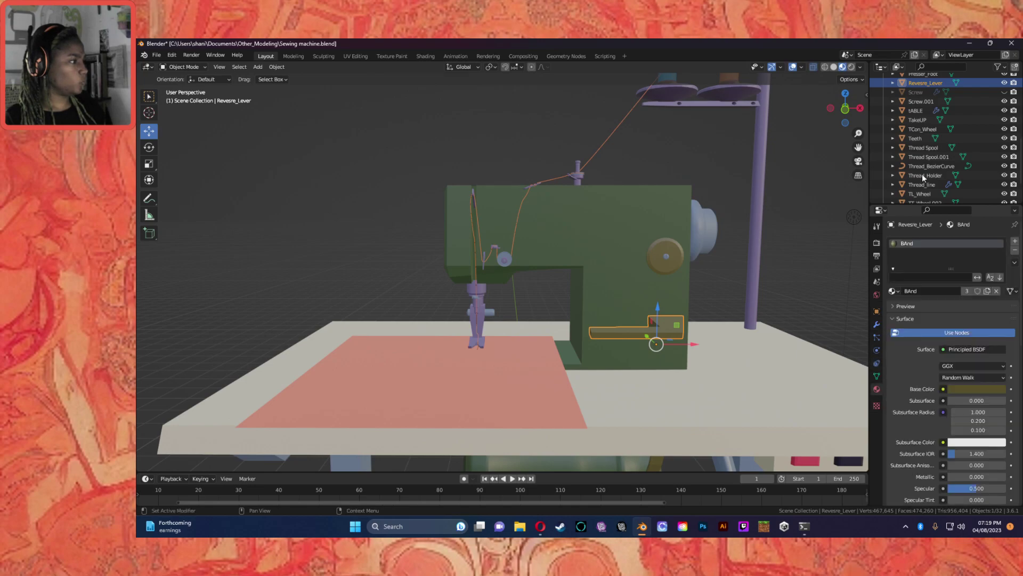
Step: Check the materials of Presser_Foot, NHook and Fabric, and collapse the collection holding the machine parts
scroll(915, 133, "up", 2)
left_click(915, 91)
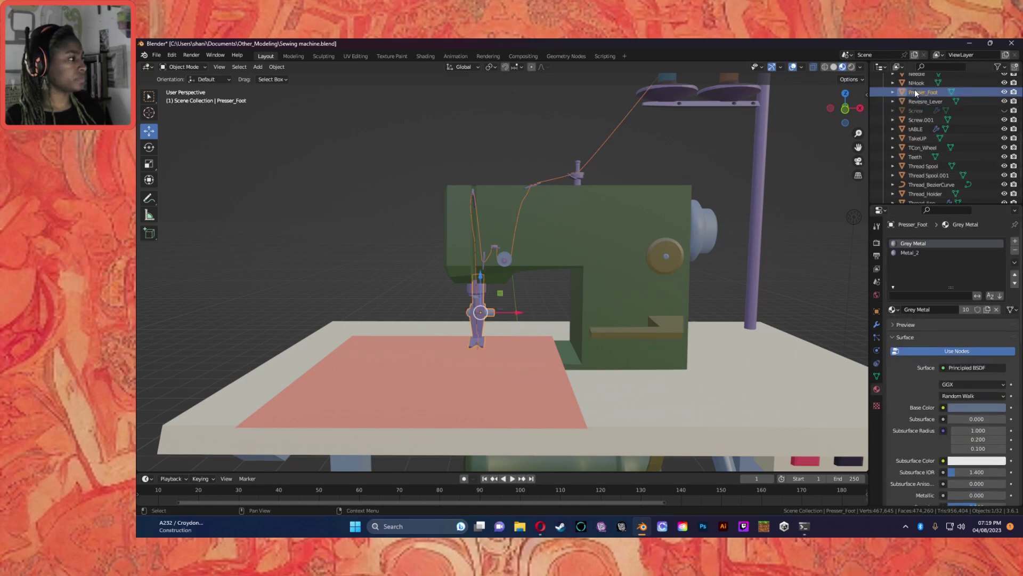
left_click(917, 83)
scroll(962, 134, "up", 4)
scroll(960, 133, "up", 10)
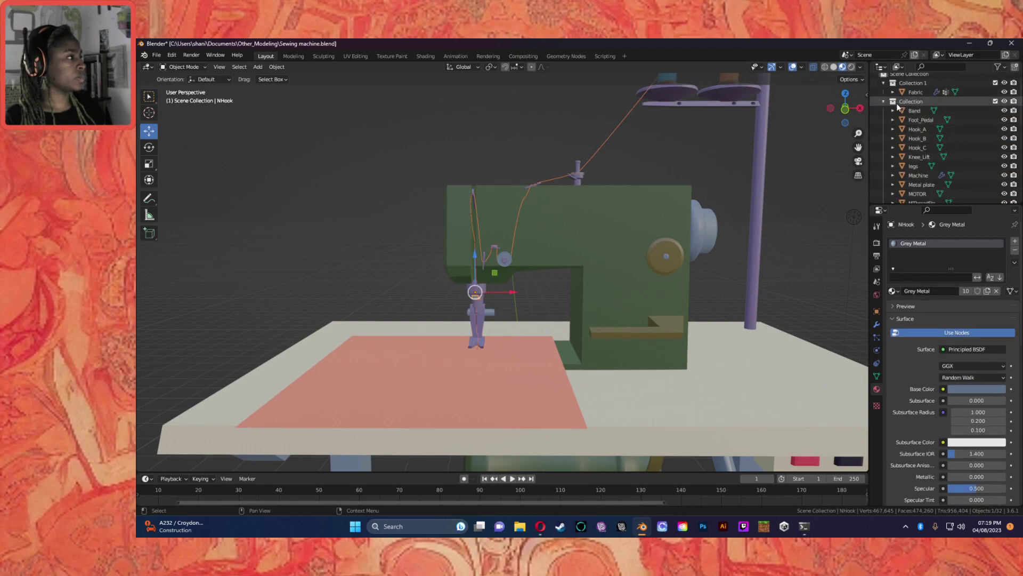
left_click(915, 93)
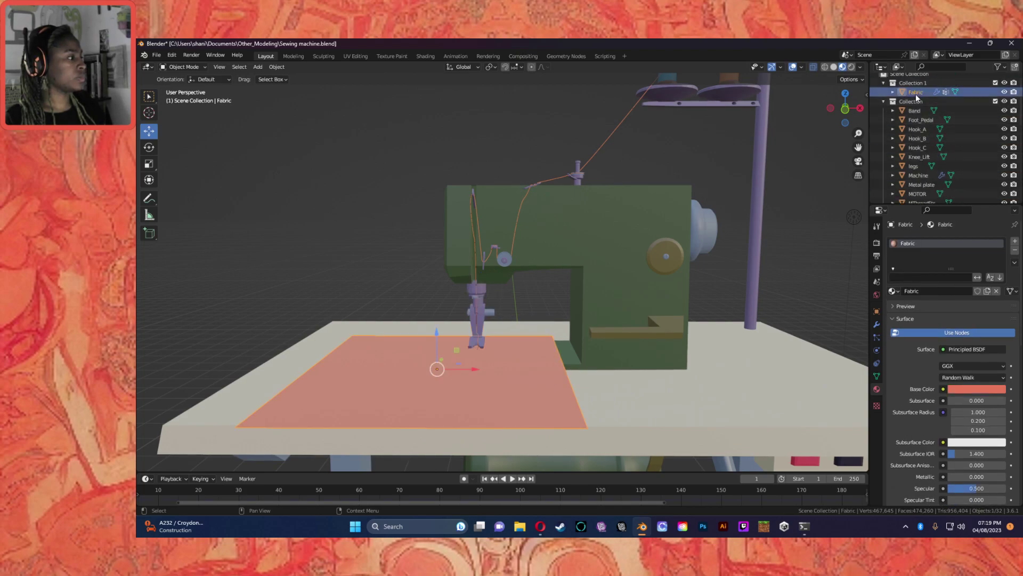
left_click(883, 105)
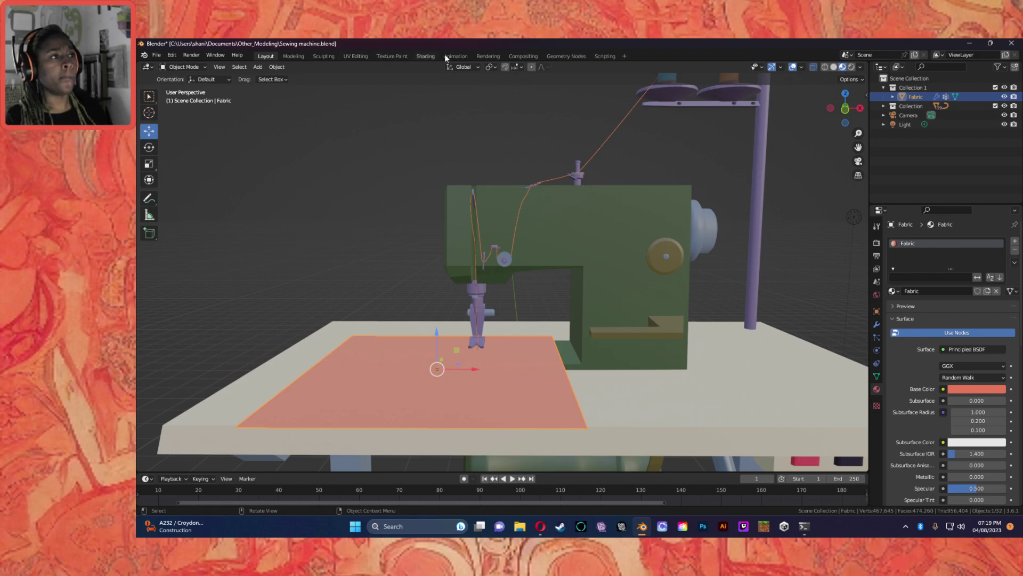
left_click(426, 56)
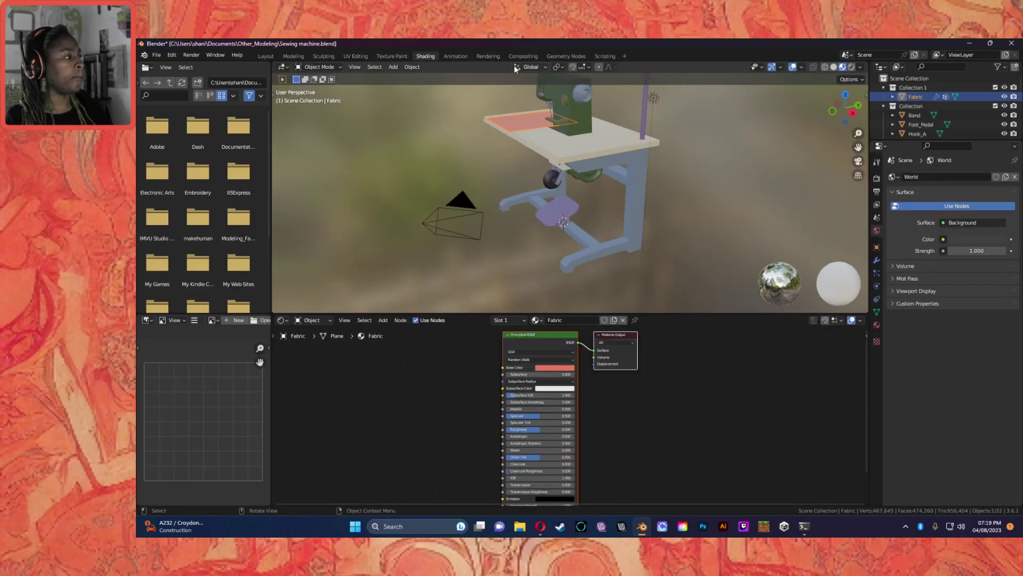
left_click(464, 56)
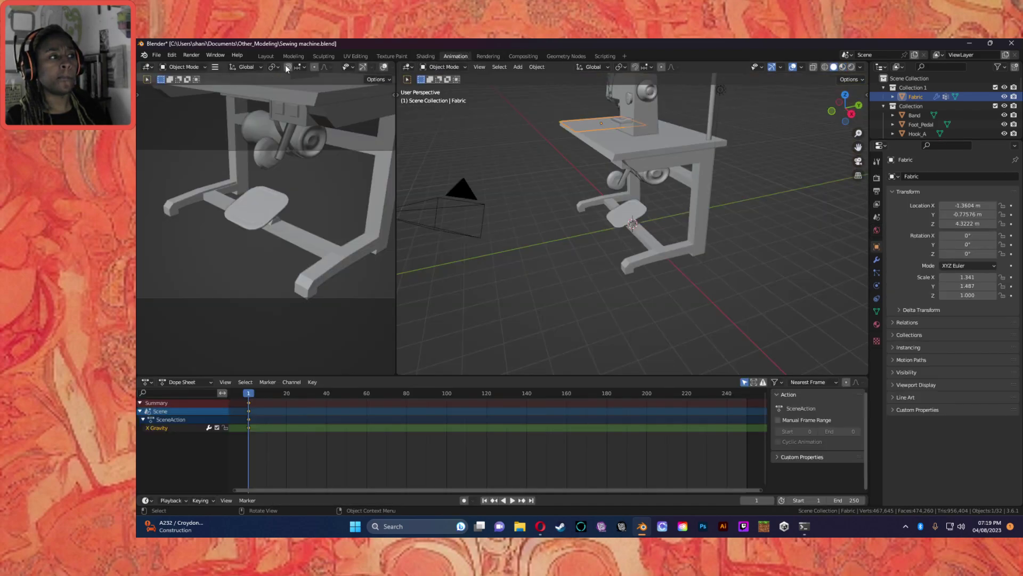
left_click(263, 57)
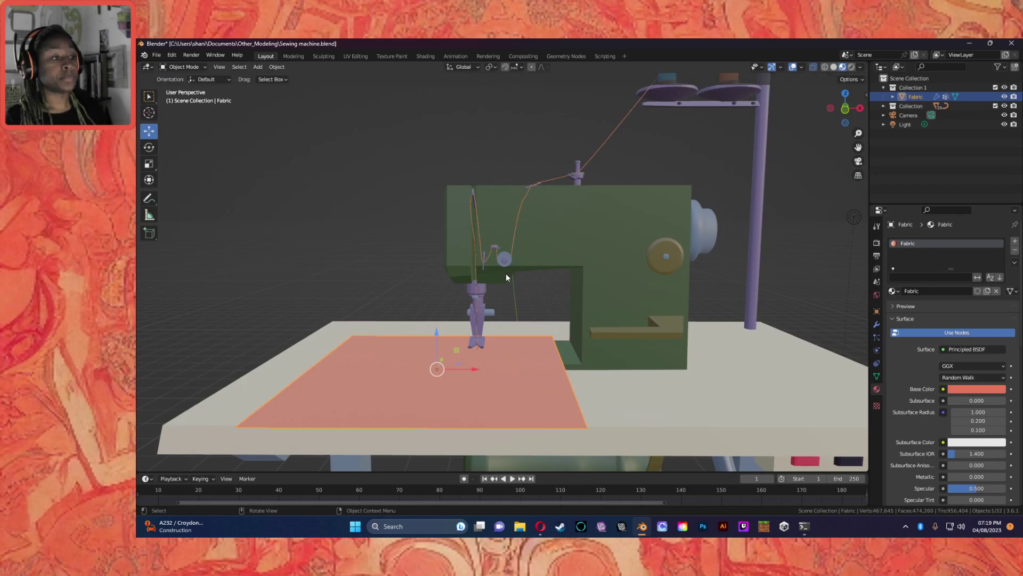
Step: Bring the whole sewing machine table into view and save the file
scroll(506, 273, "down", 5)
key("ctrl+s")
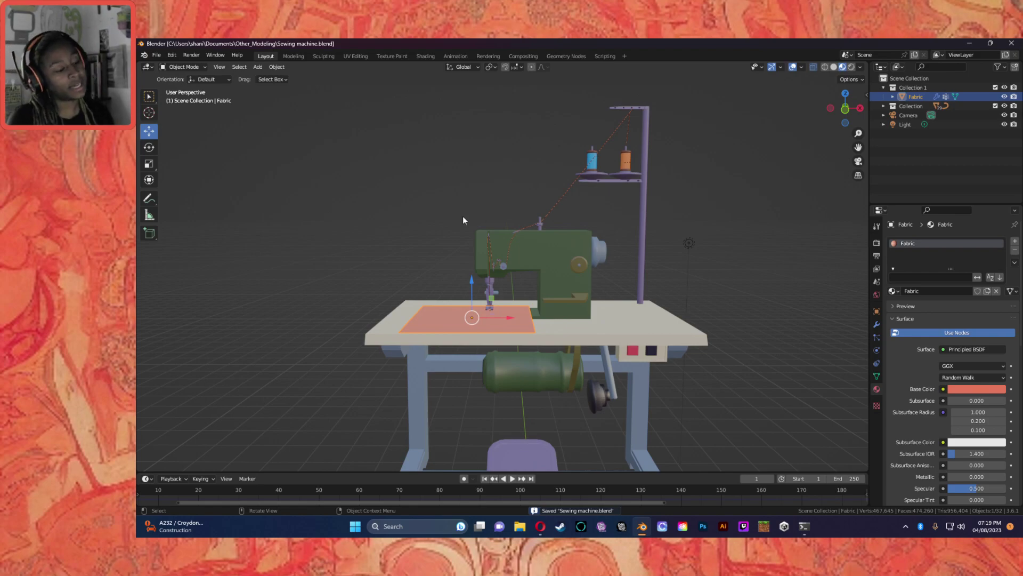
Step: Play the animation briefly to preview the fabric on the table, stop it and return the timeline to frame 0
middle_click_drag(729, 324, 559, 304)
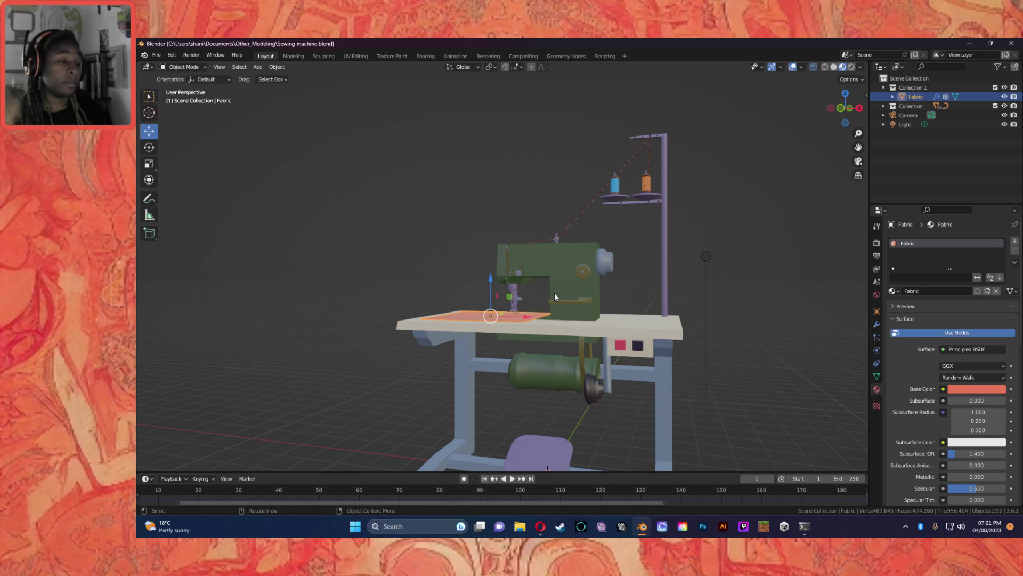
middle_click_drag(478, 325, 628, 312)
key("space")
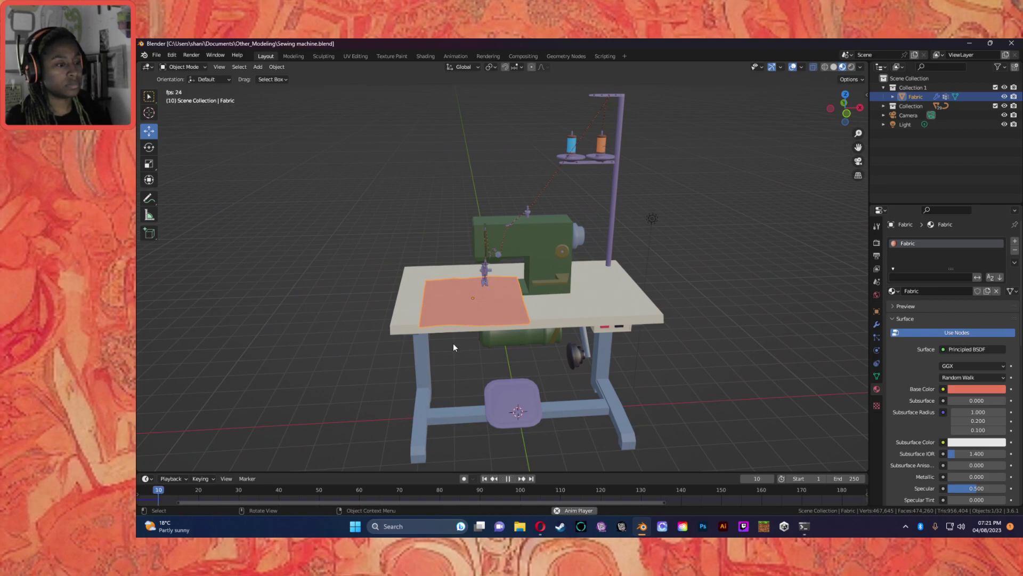
key("space")
middle_click_drag(465, 347, 491, 341)
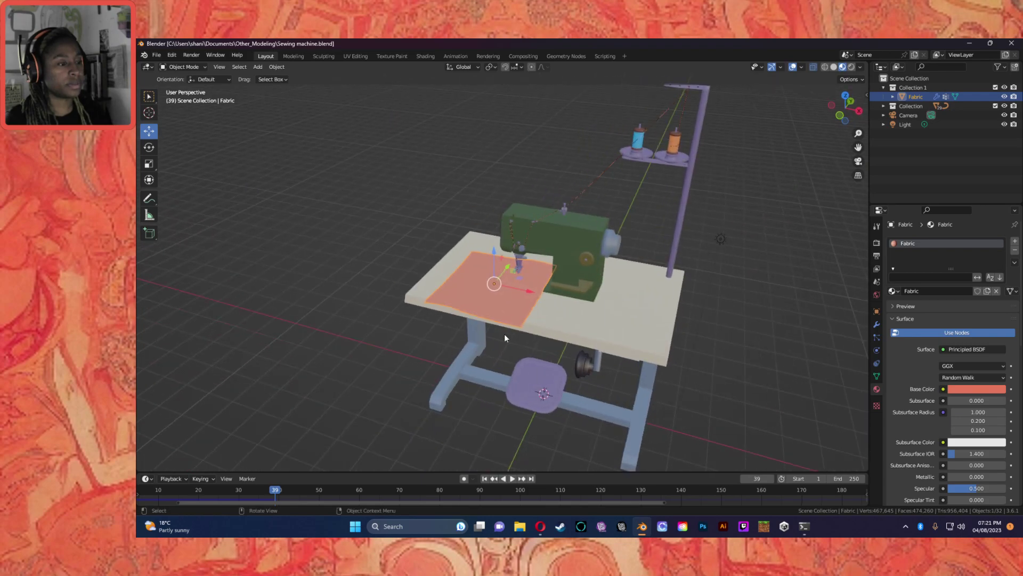
left_click_drag(288, 493, 106, 493)
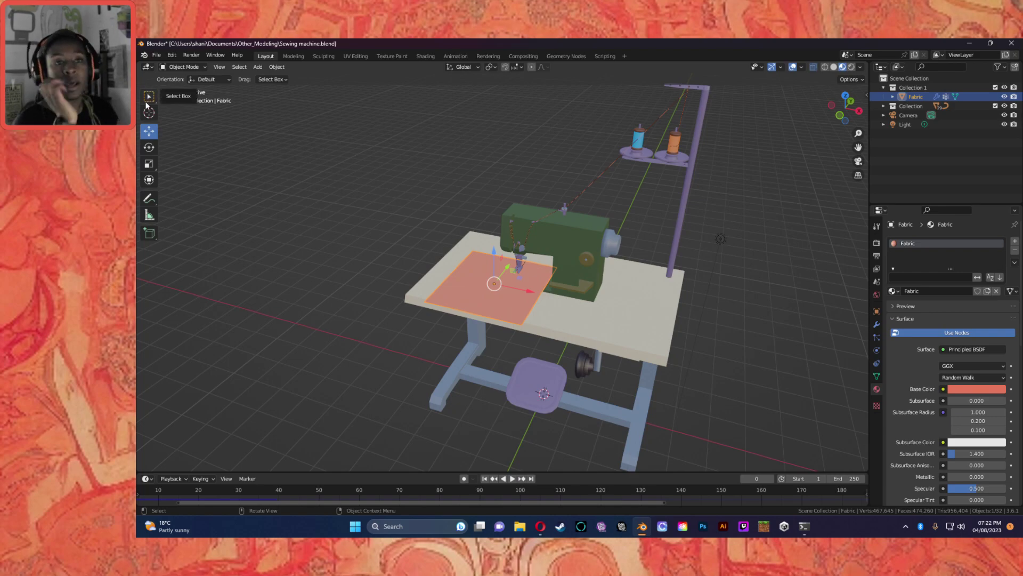
Step: Save the sewing machine file and open the recent file Thread.blend
left_click(157, 54)
left_click(170, 116)
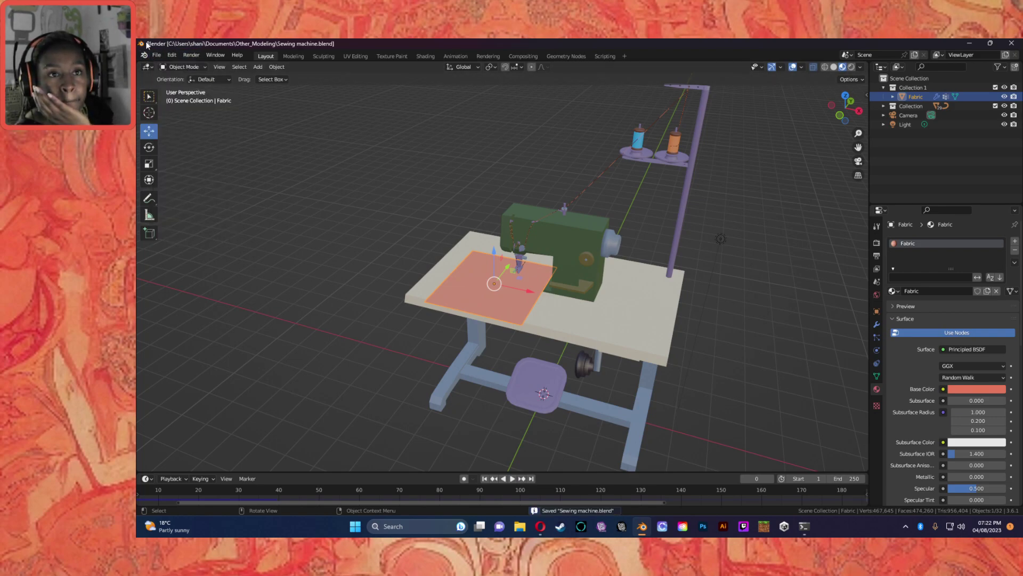
left_click(156, 54)
mouse_move(194, 84)
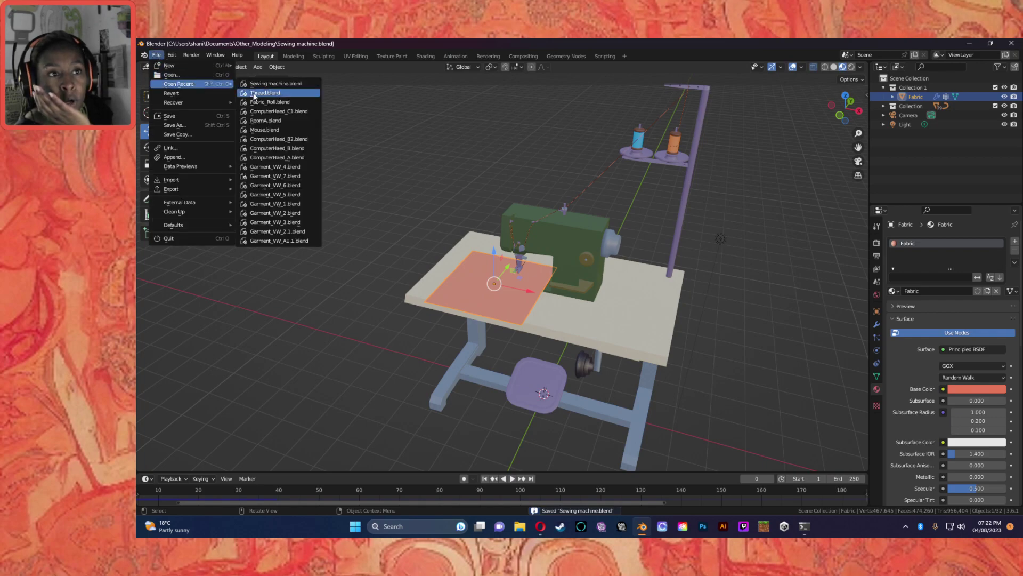
left_click(262, 92)
Step: Select the draped white Fabric object inside the round embroidery hoop
middle_click_drag(318, 334, 285, 325)
middle_click_drag(353, 343, 704, 202, "shift")
scroll(609, 225, "up", 2)
scroll(610, 224, "up", 4)
scroll(641, 219, "down", 3)
left_click(640, 219)
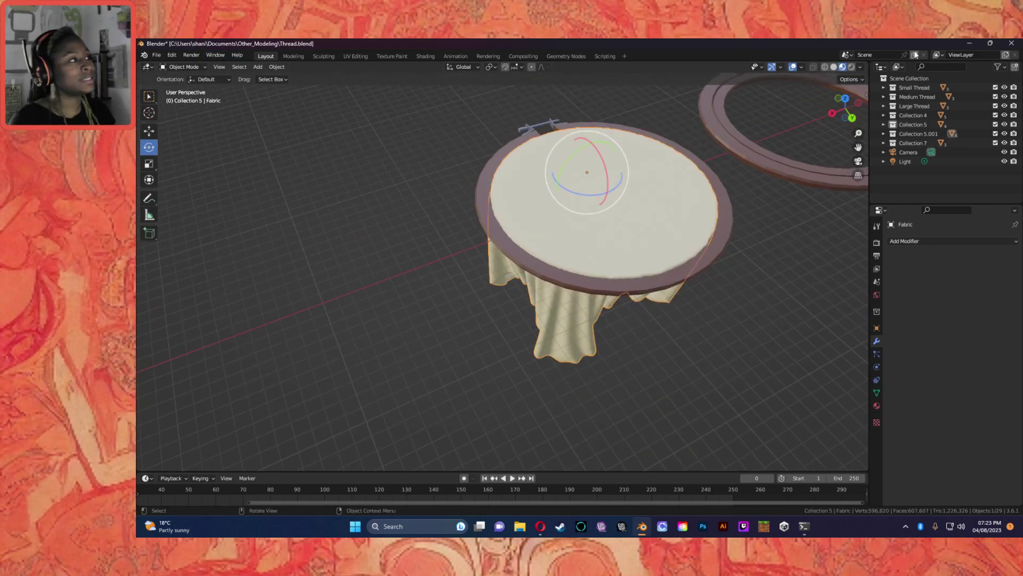
Step: Switch the viewport to wireframe shading, deselect the draped fabric and examine its mesh density inside the embroidery hoop from several angles
left_click(825, 67)
mouse_move(771, 226)
middle_mouse_down()
mouse_move(816, 216)
mouse_move(746, 244)
mouse_move(766, 235)
middle_mouse_up()
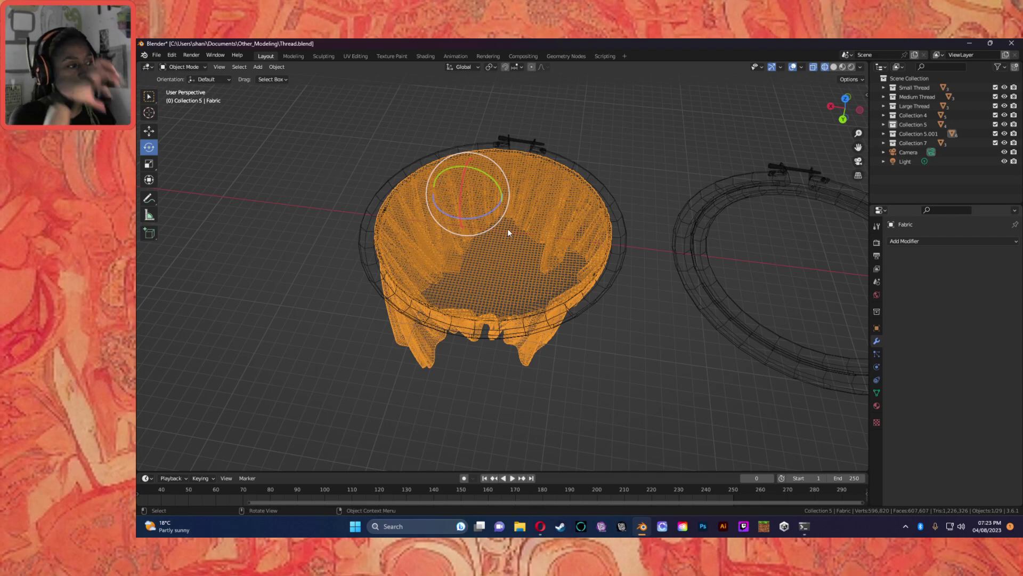
left_click(522, 420)
mouse_move(526, 420)
middle_mouse_down()
mouse_move(541, 383)
mouse_move(539, 420)
mouse_move(541, 410)
middle_mouse_up()
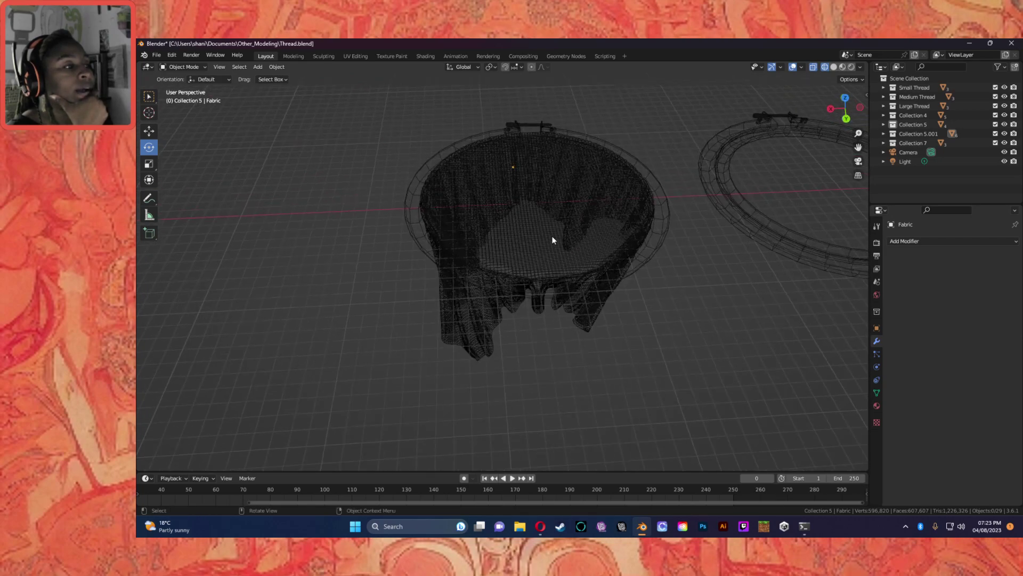
right_click(552, 237)
left_click(554, 239)
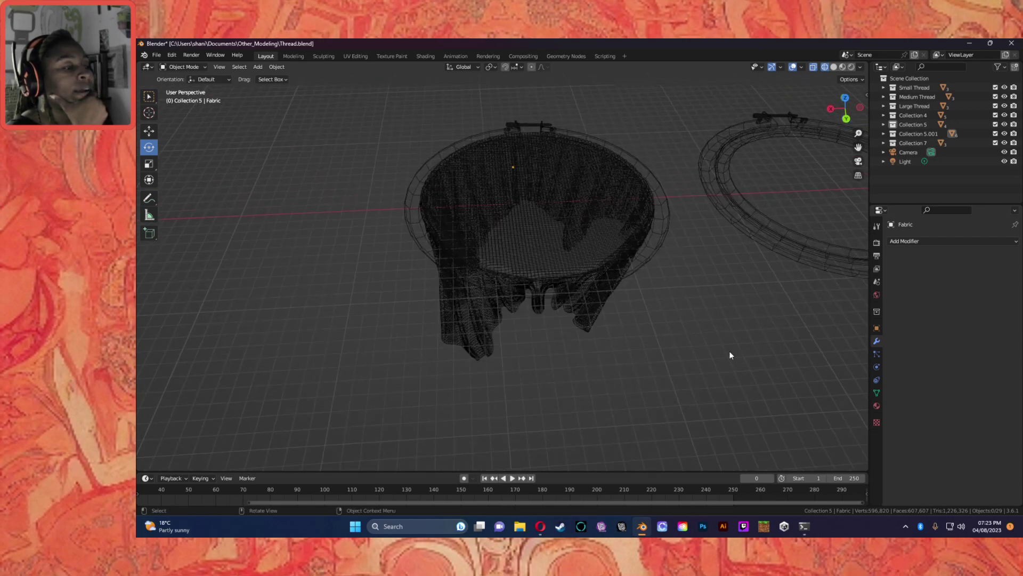
middle_click_drag(644, 358, 679, 360)
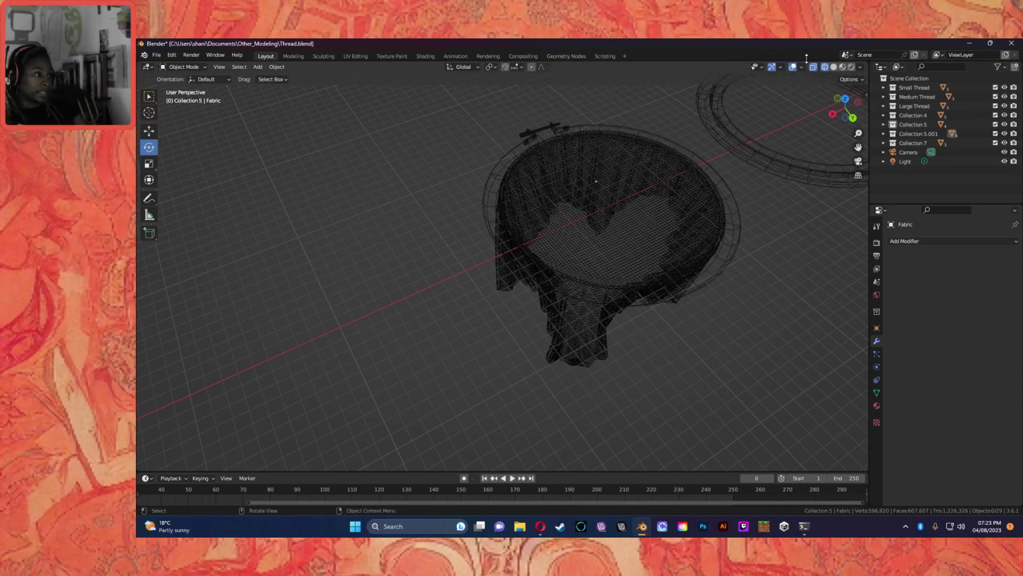
Step: Return the viewport to solid shading and look over the hoops, box and thread objects before going back to the fabric hoop
left_click(834, 68)
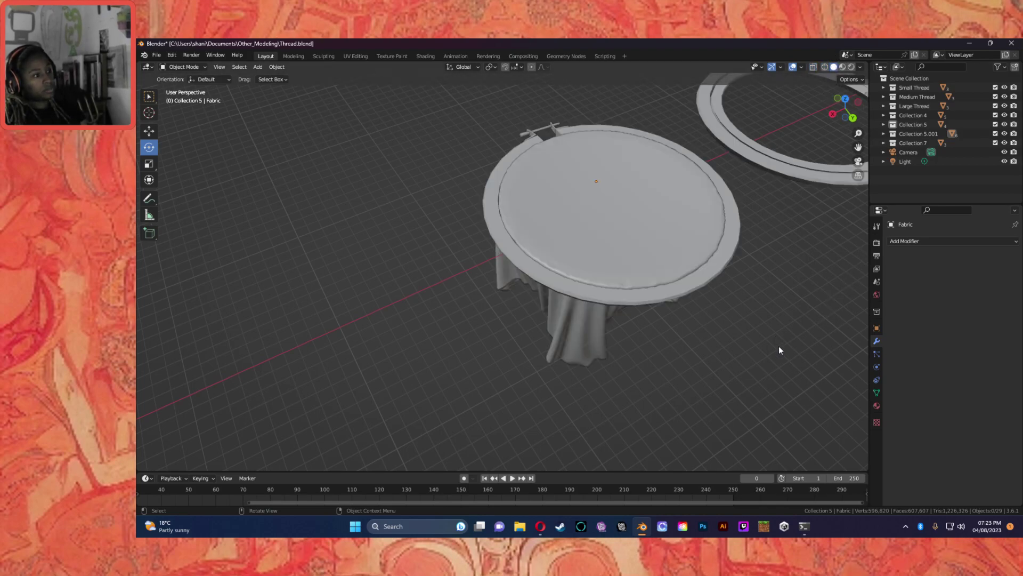
scroll(779, 350, "down", 4)
middle_click_drag(779, 350, 690, 314)
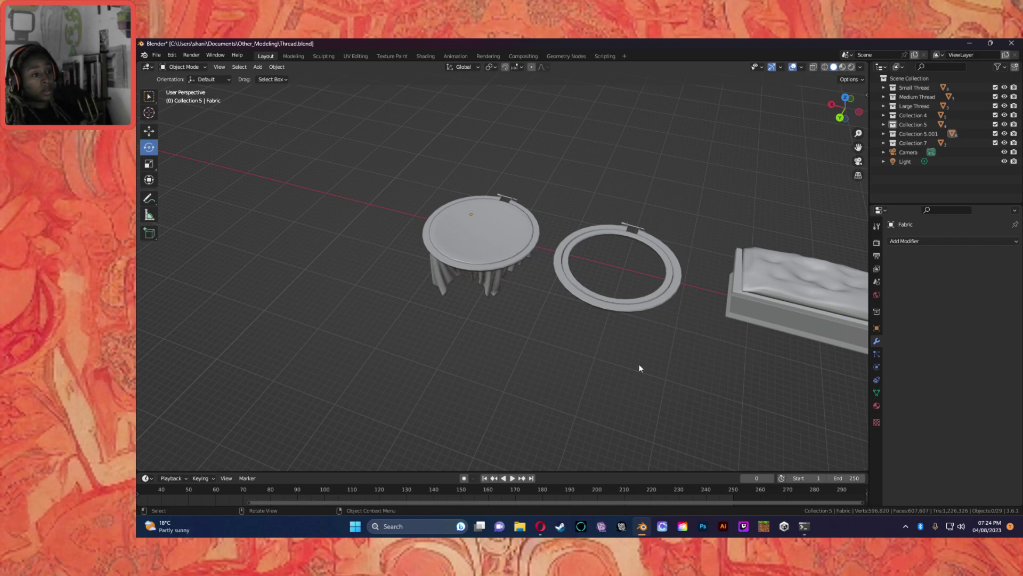
scroll(742, 336, "down", 4)
middle_click_drag(743, 359, 358, 336)
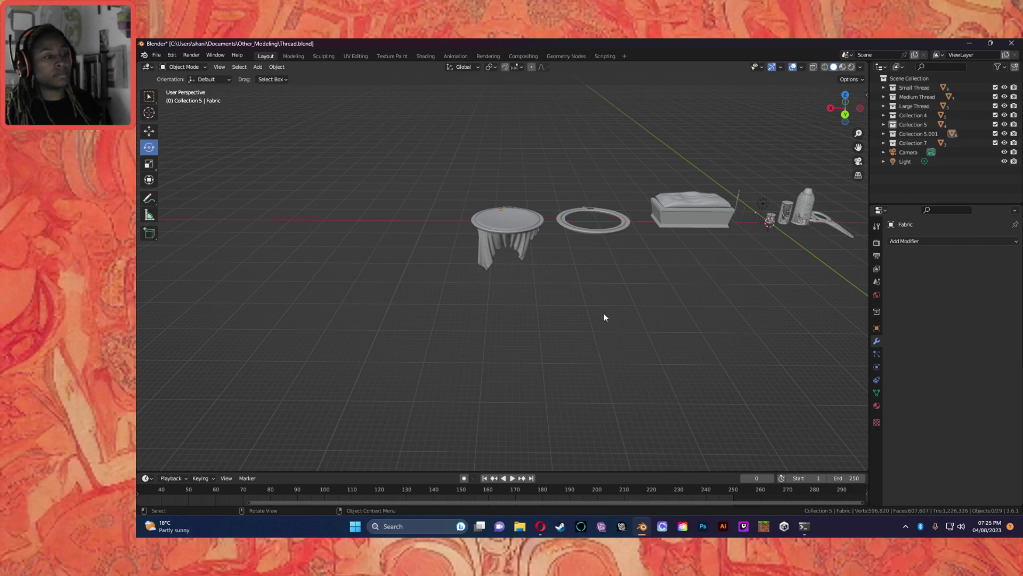
middle_click_drag(485, 334, 573, 209)
scroll(523, 304, "up", 4)
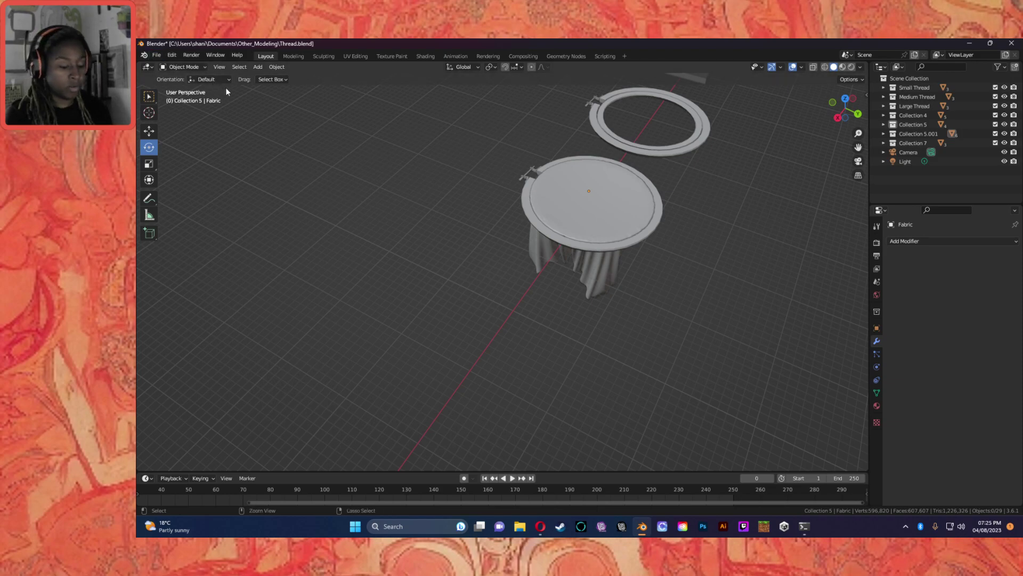
Step: Close Blender without saving the changes to Thread.blend
left_click(1012, 43)
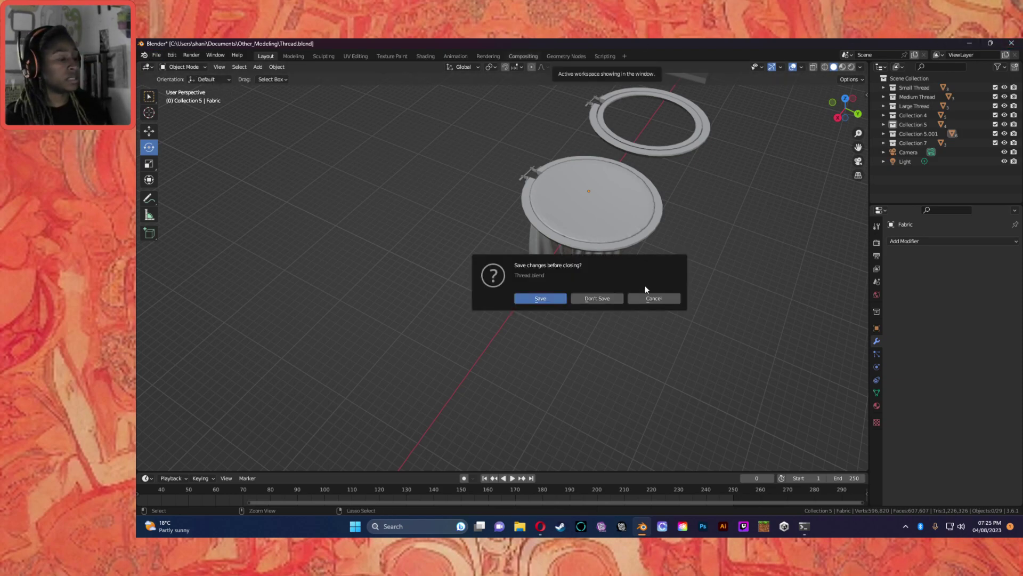
left_click(597, 298)
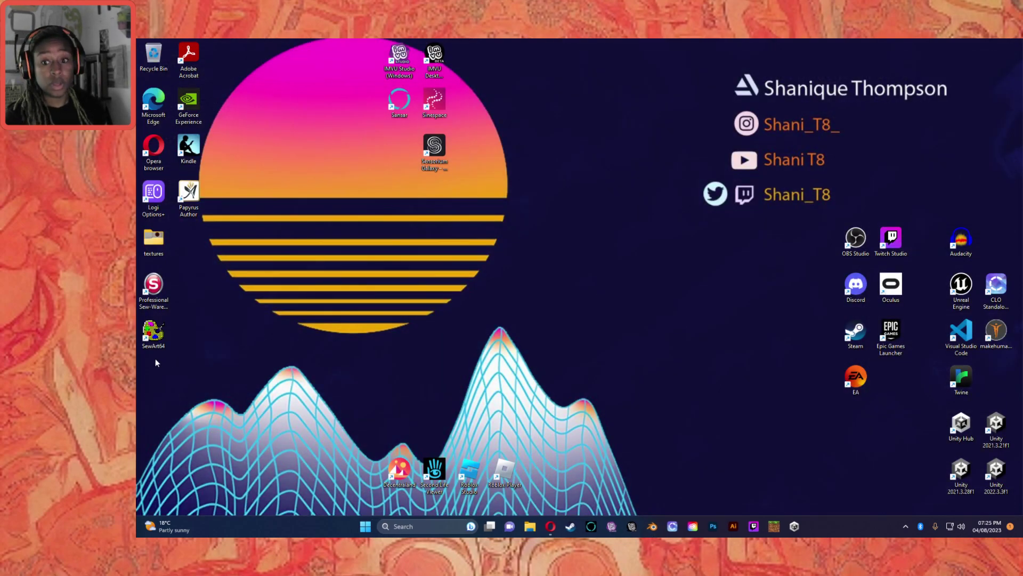